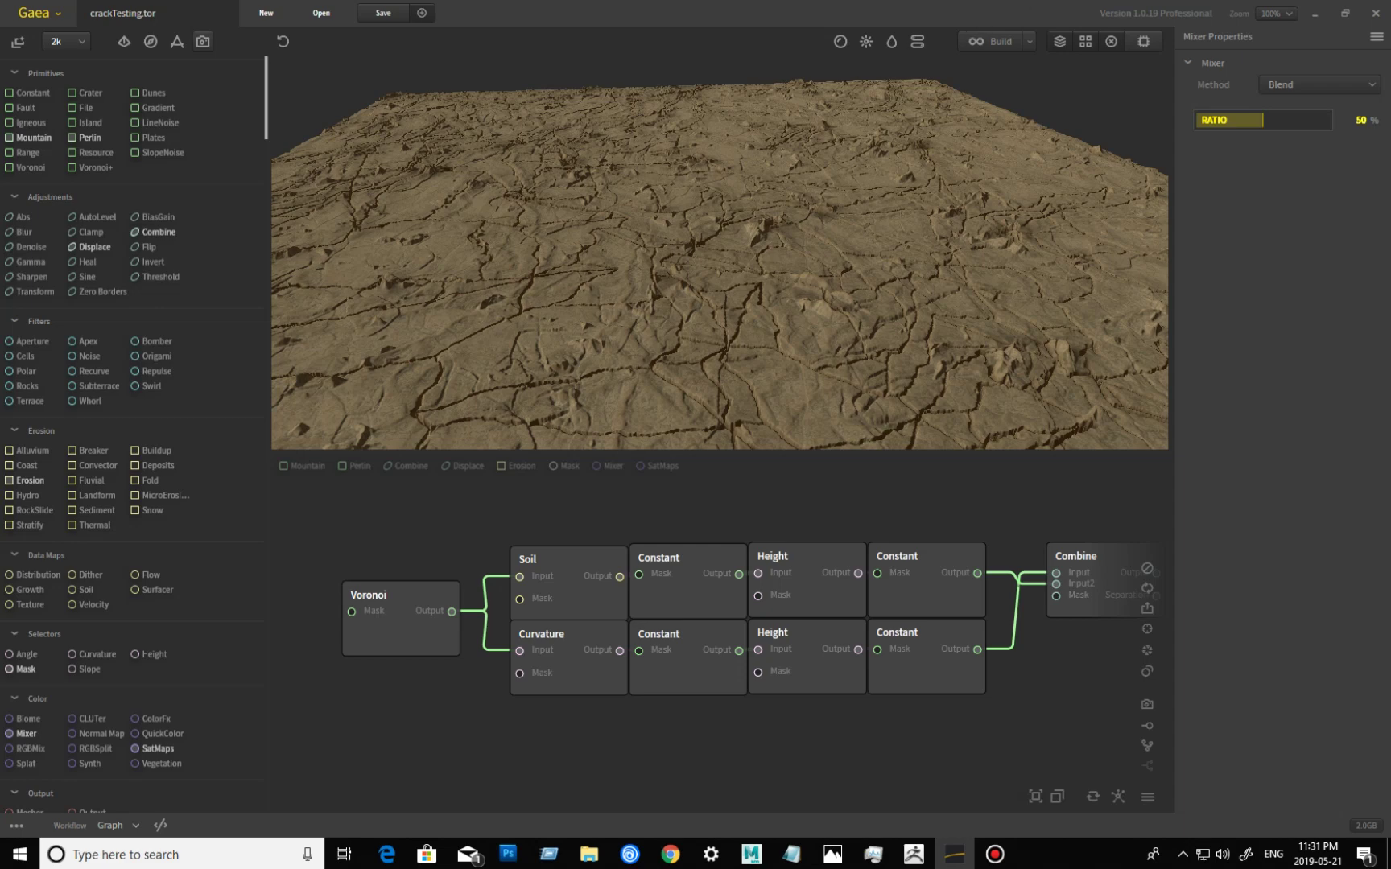
# - Switch to the browser's cracked earth image results and examine the crack patterns in the first-row photos, ending with the Rann of Kutch image
pyautogui.moveTo(1390, 237); pyautogui.dragTo(584, 0)
pyautogui.scroll(-4, 963, 330)
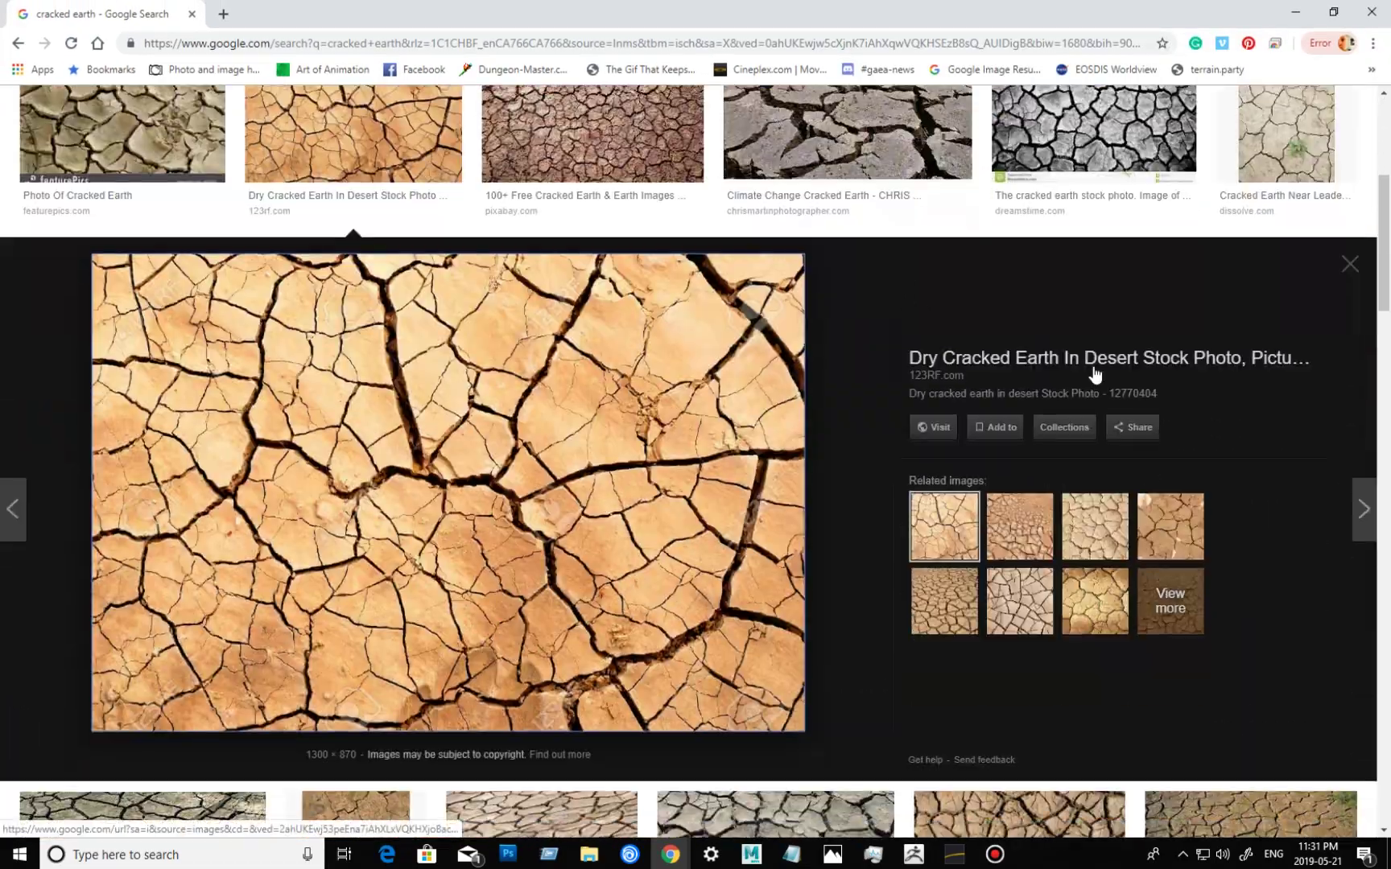
pyautogui.scroll(3, 926, 386)
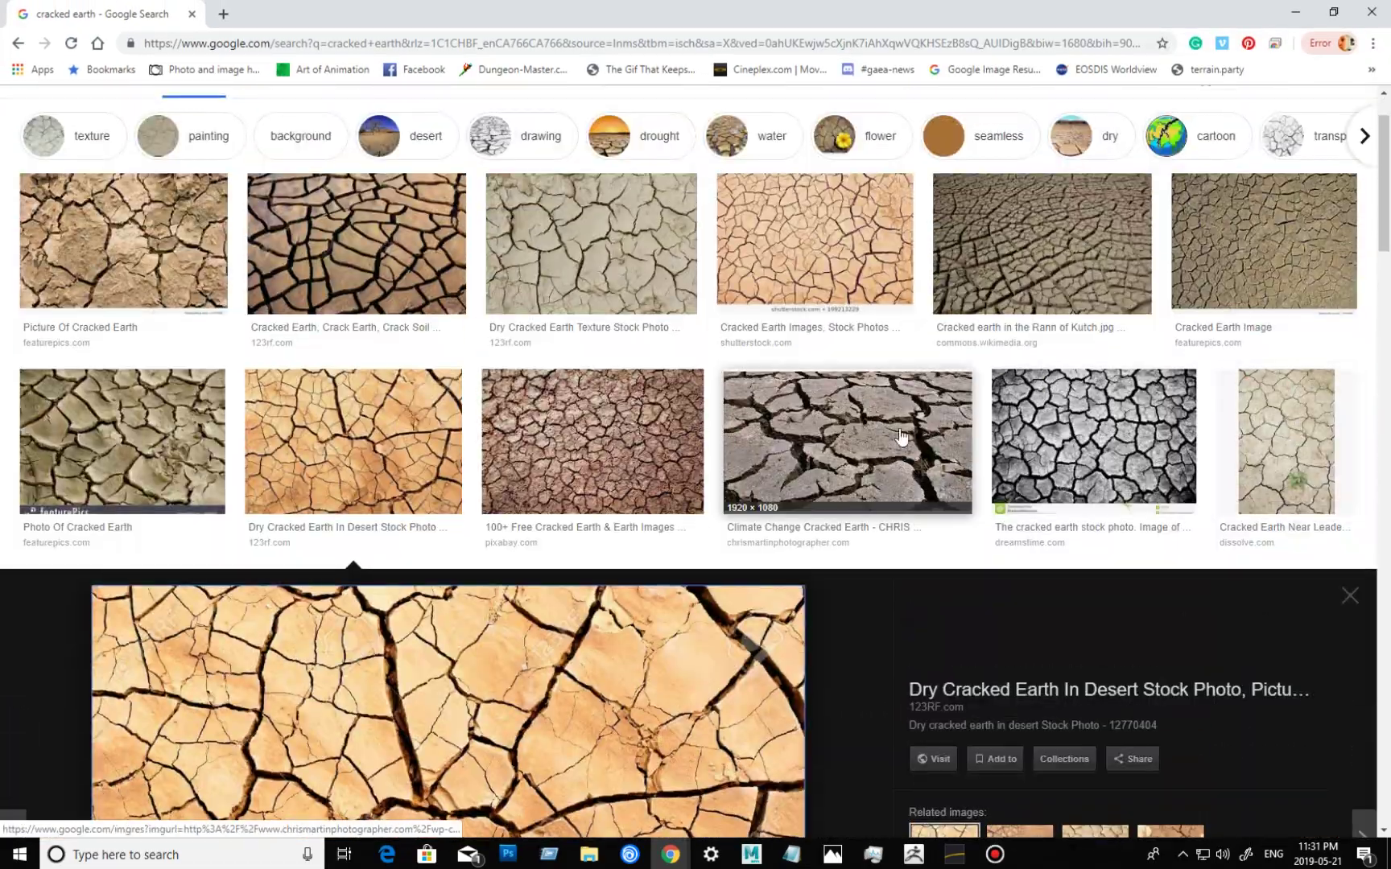
pyautogui.click(121, 226)
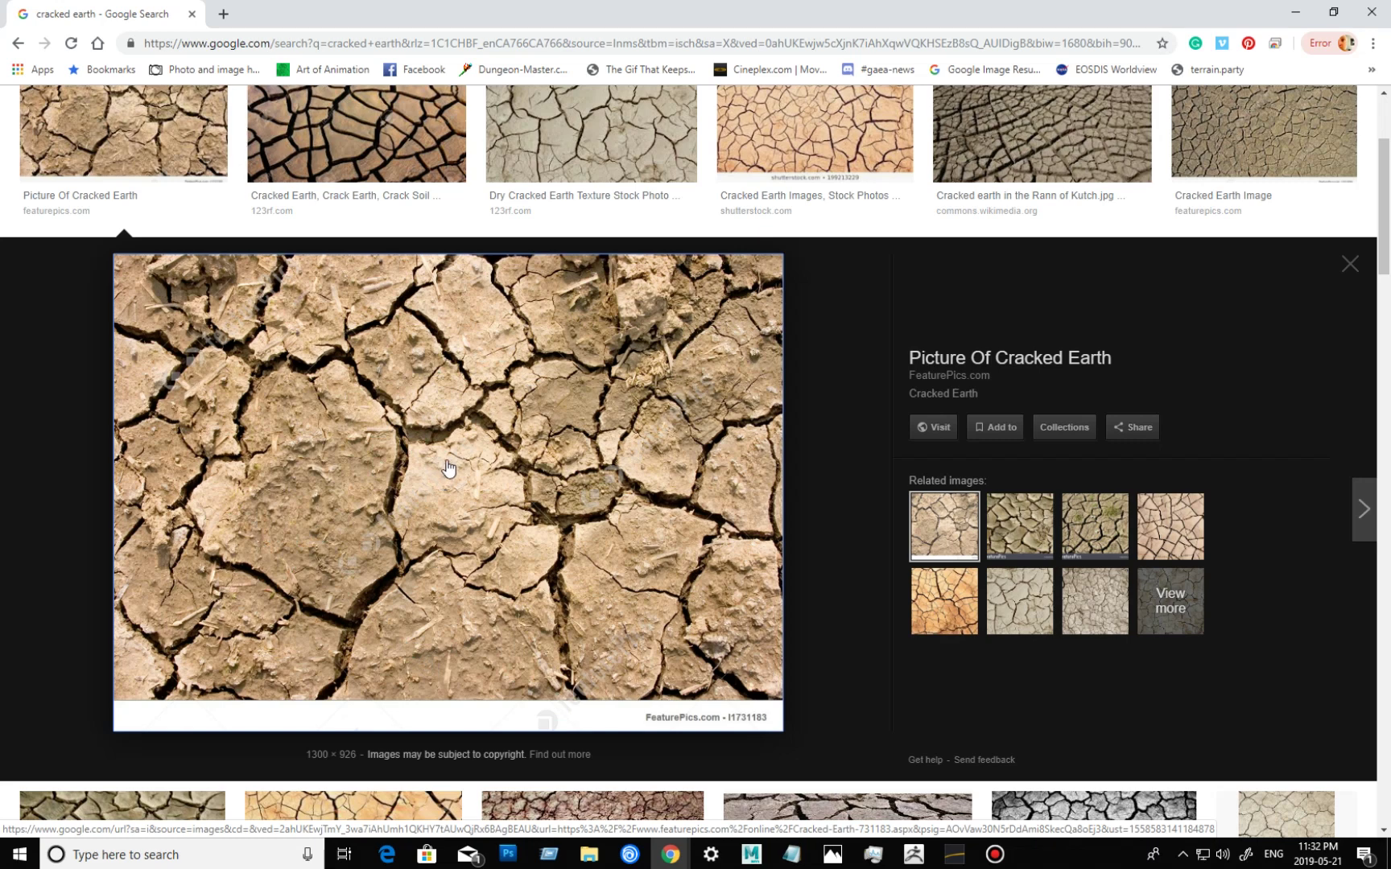
pyautogui.click(397, 136)
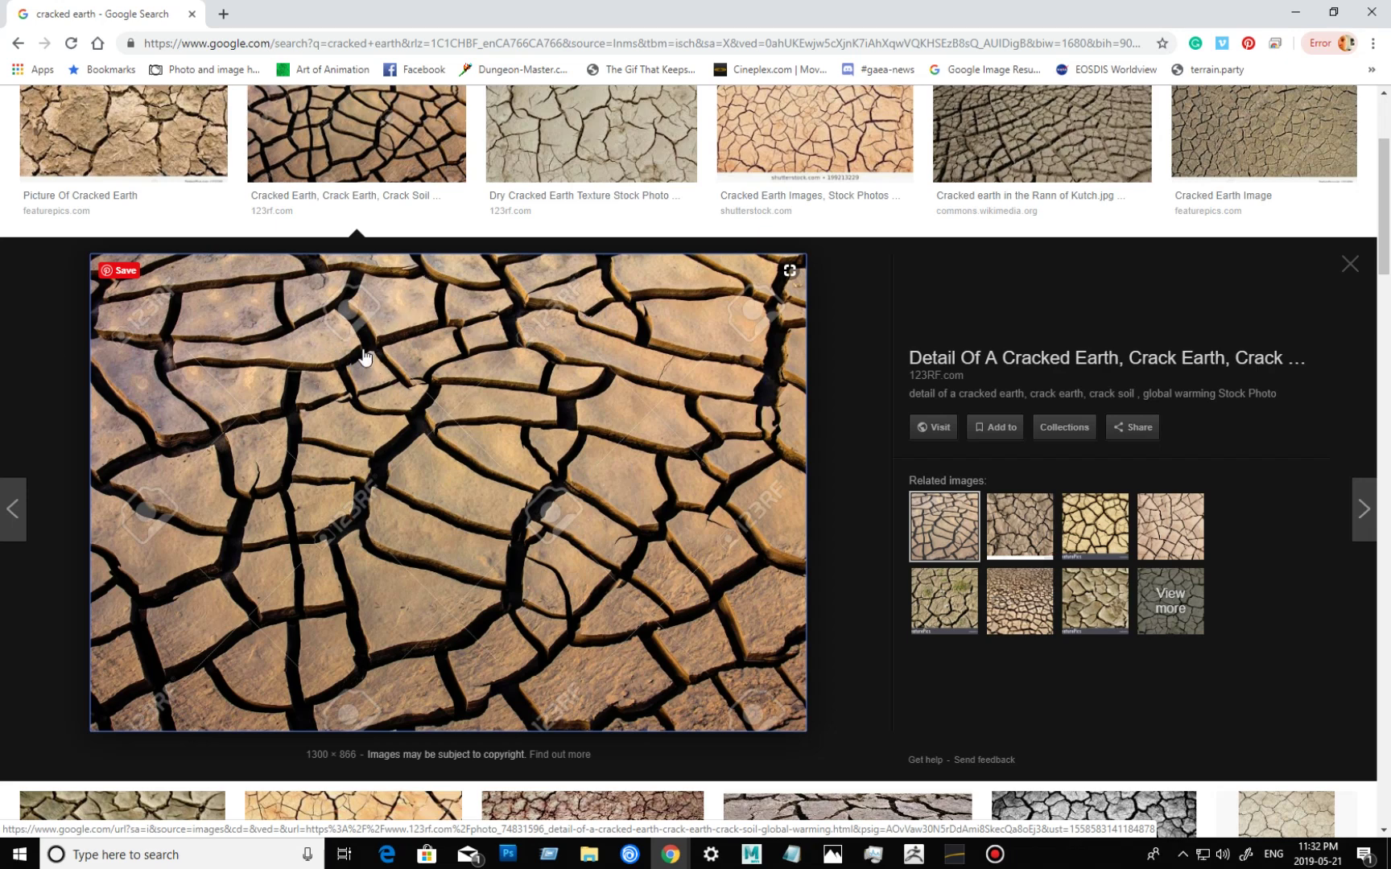
pyautogui.click(596, 131)
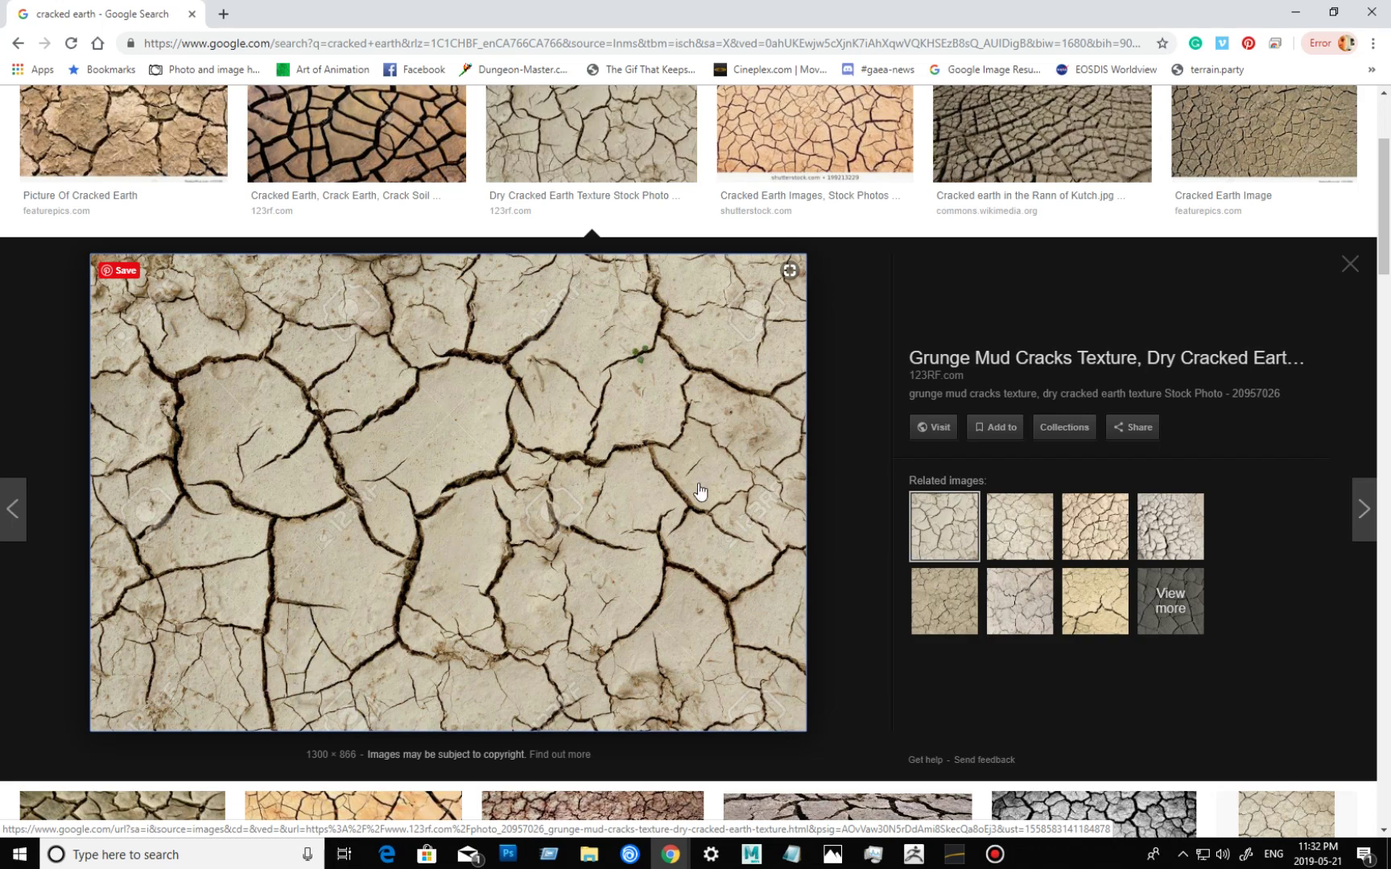
pyautogui.click(872, 125)
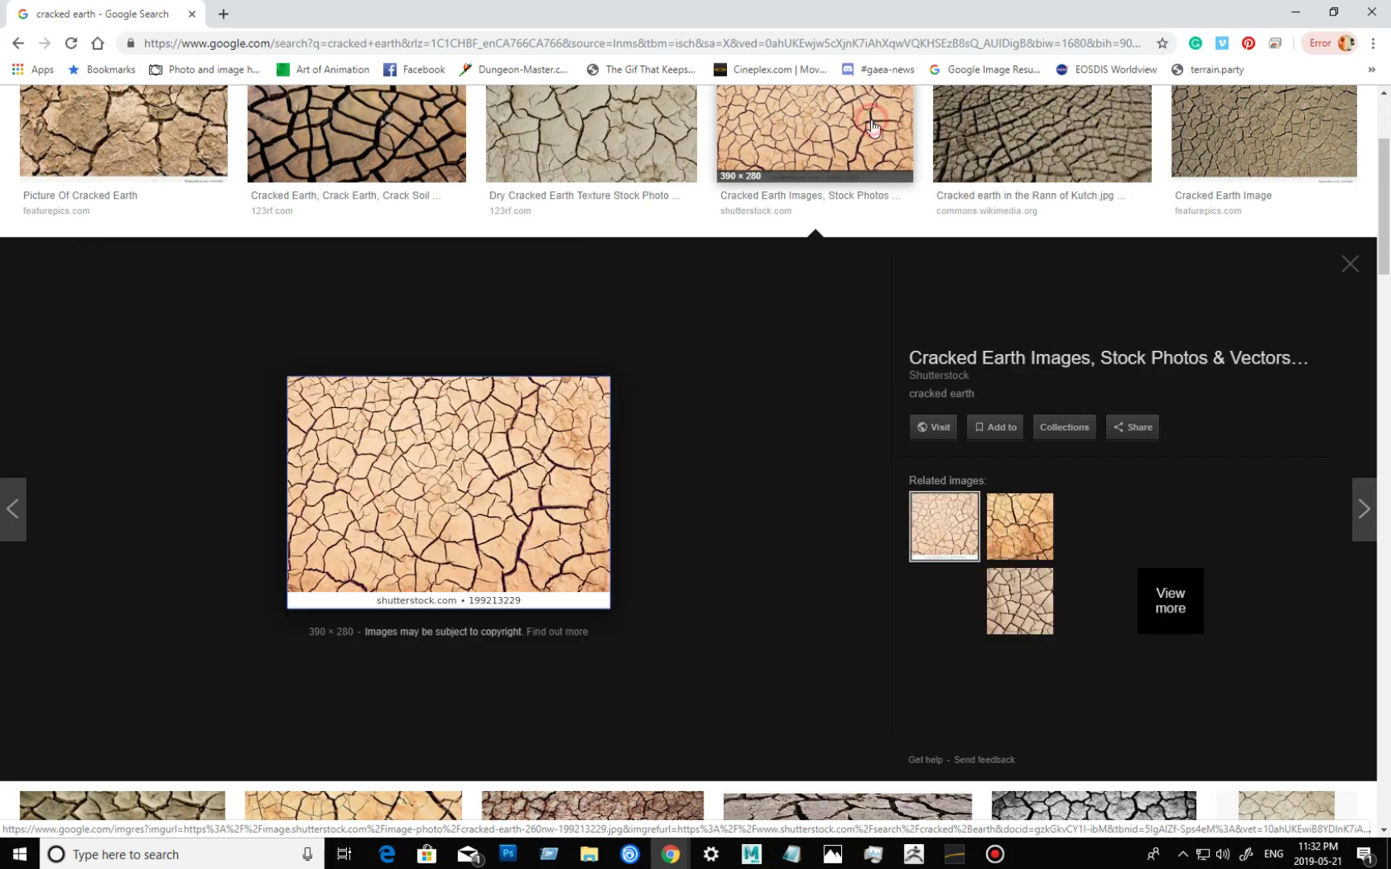
pyautogui.click(1046, 133)
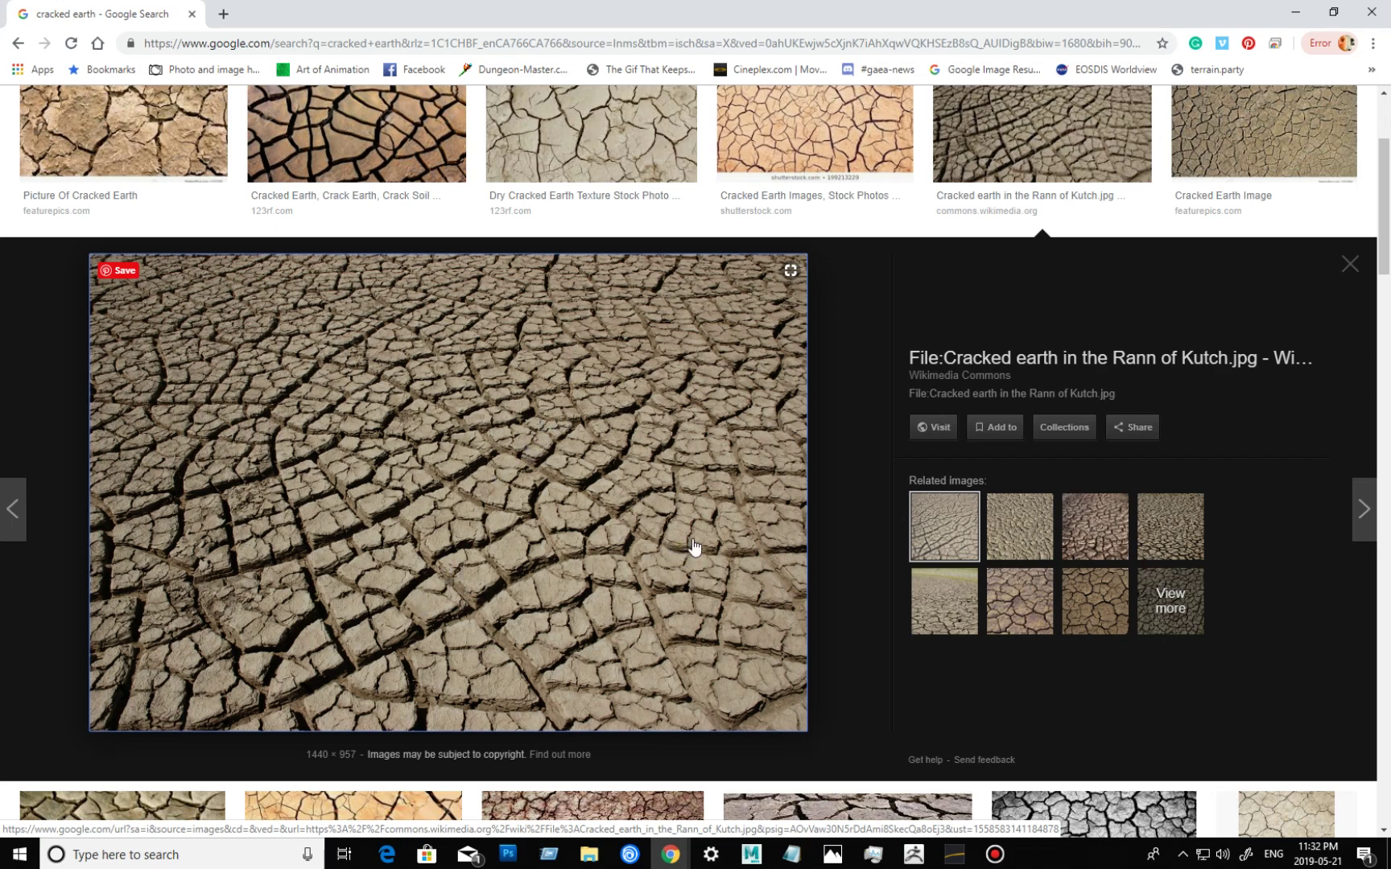
# - Examine the 123RF "Dry Cracked Earth In Desert" photo and look through the surrounding image results
pyautogui.scroll(-4, 694, 546)
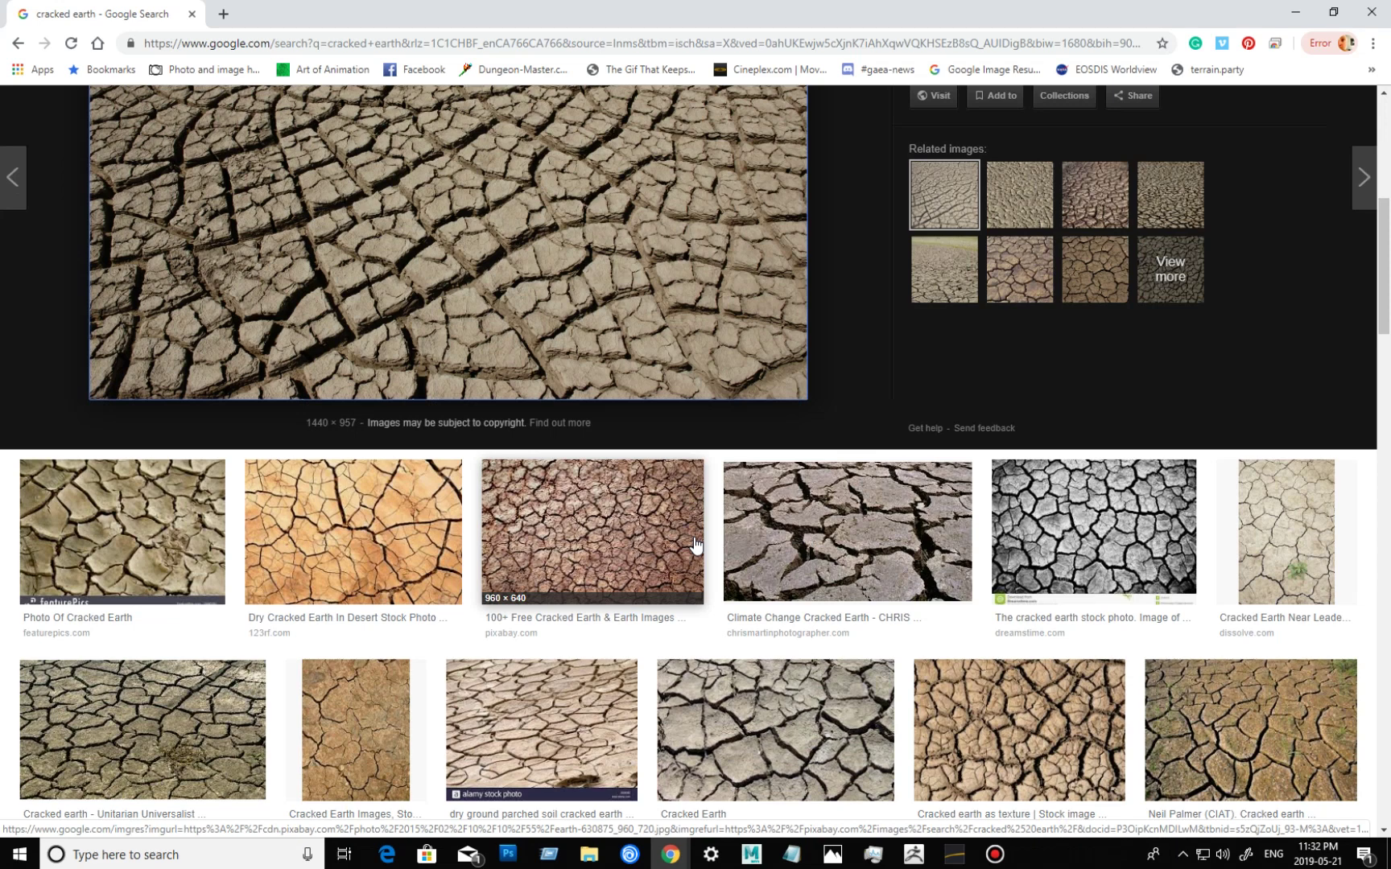
pyautogui.click(359, 530)
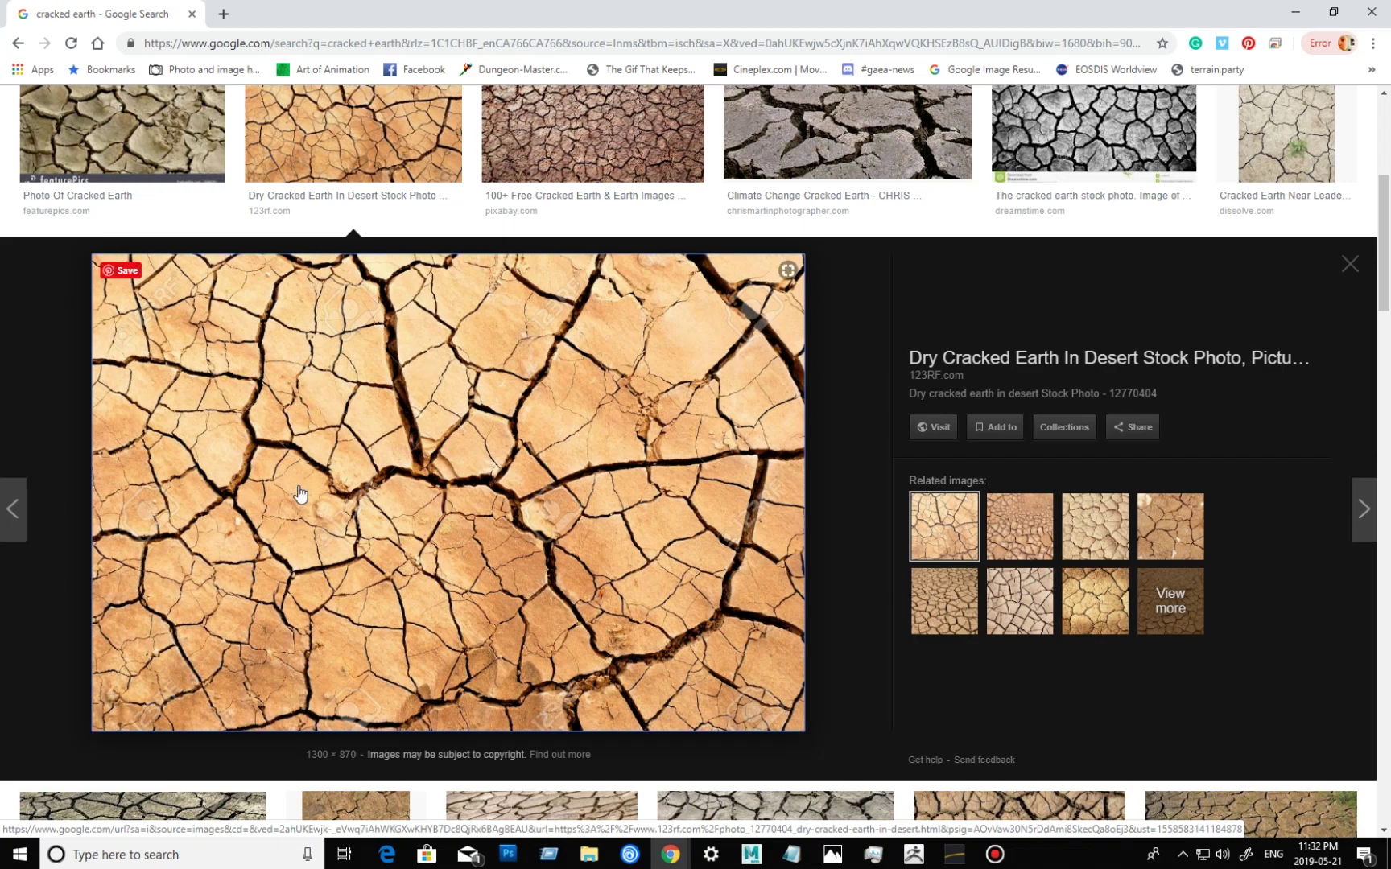
pyautogui.scroll(1, 596, 544)
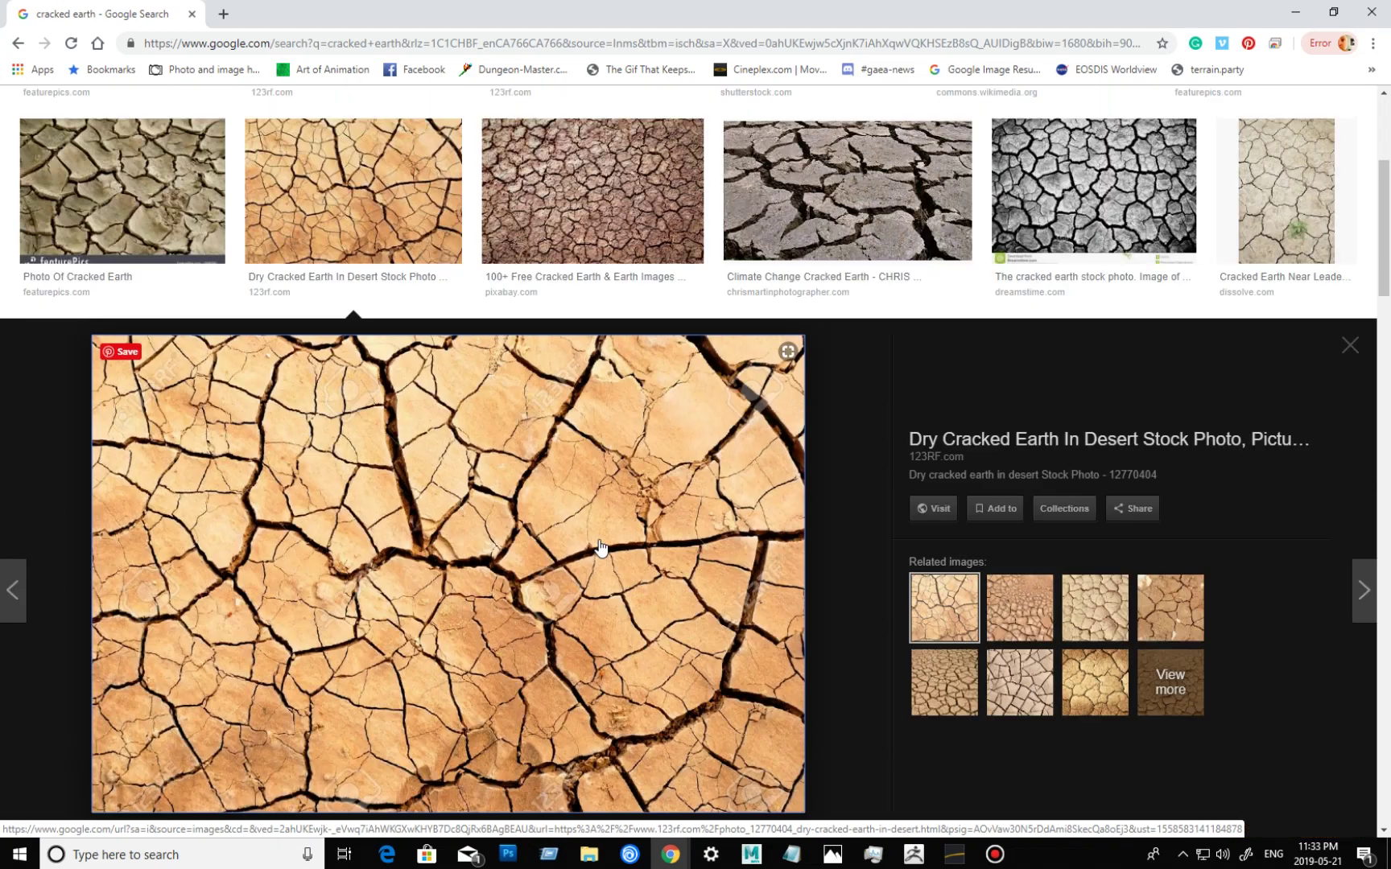
pyautogui.scroll(2, 608, 560)
pyautogui.scroll(-8, 708, 669)
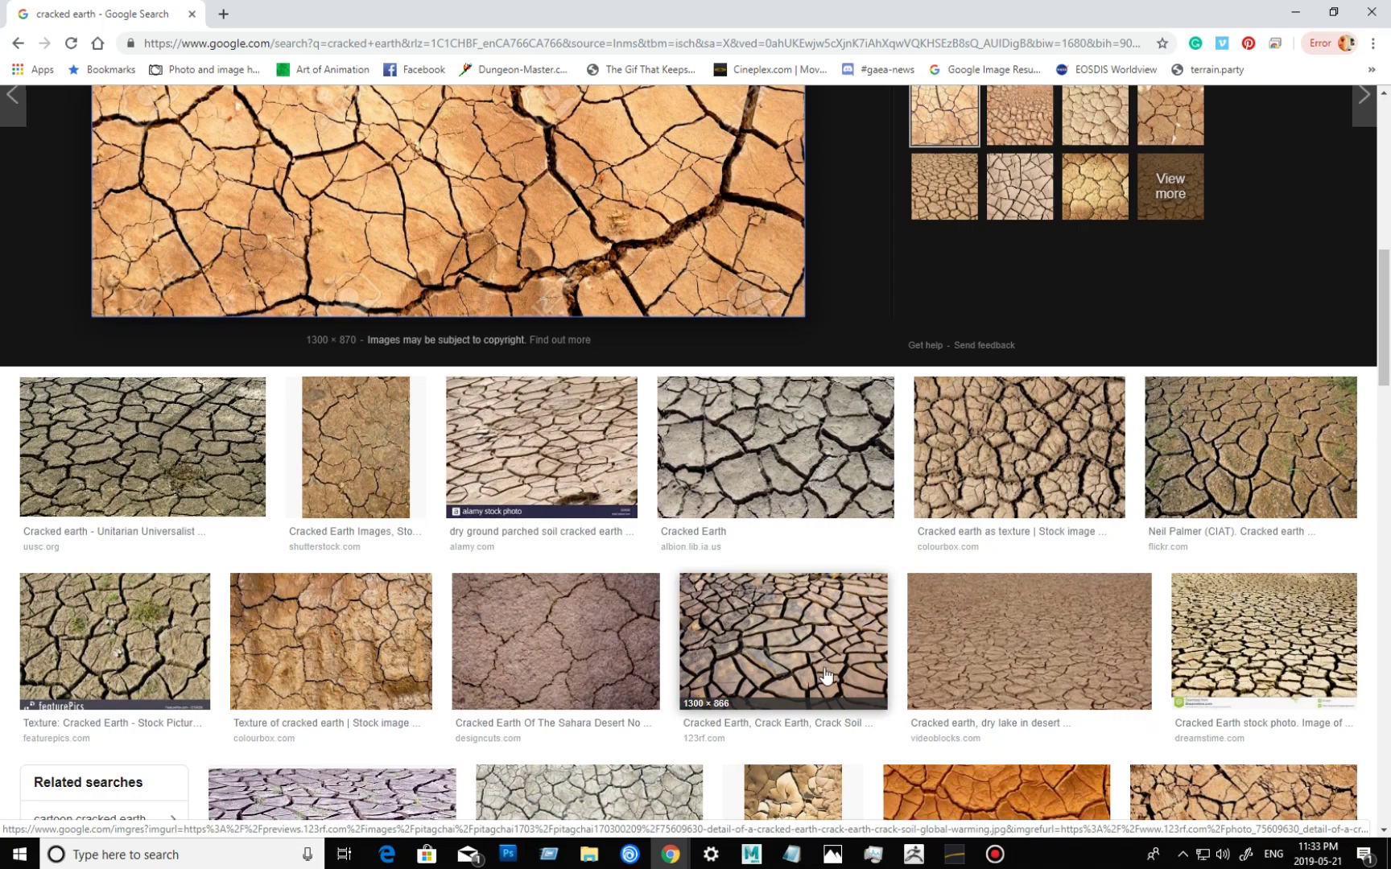
pyautogui.scroll(10, 825, 674)
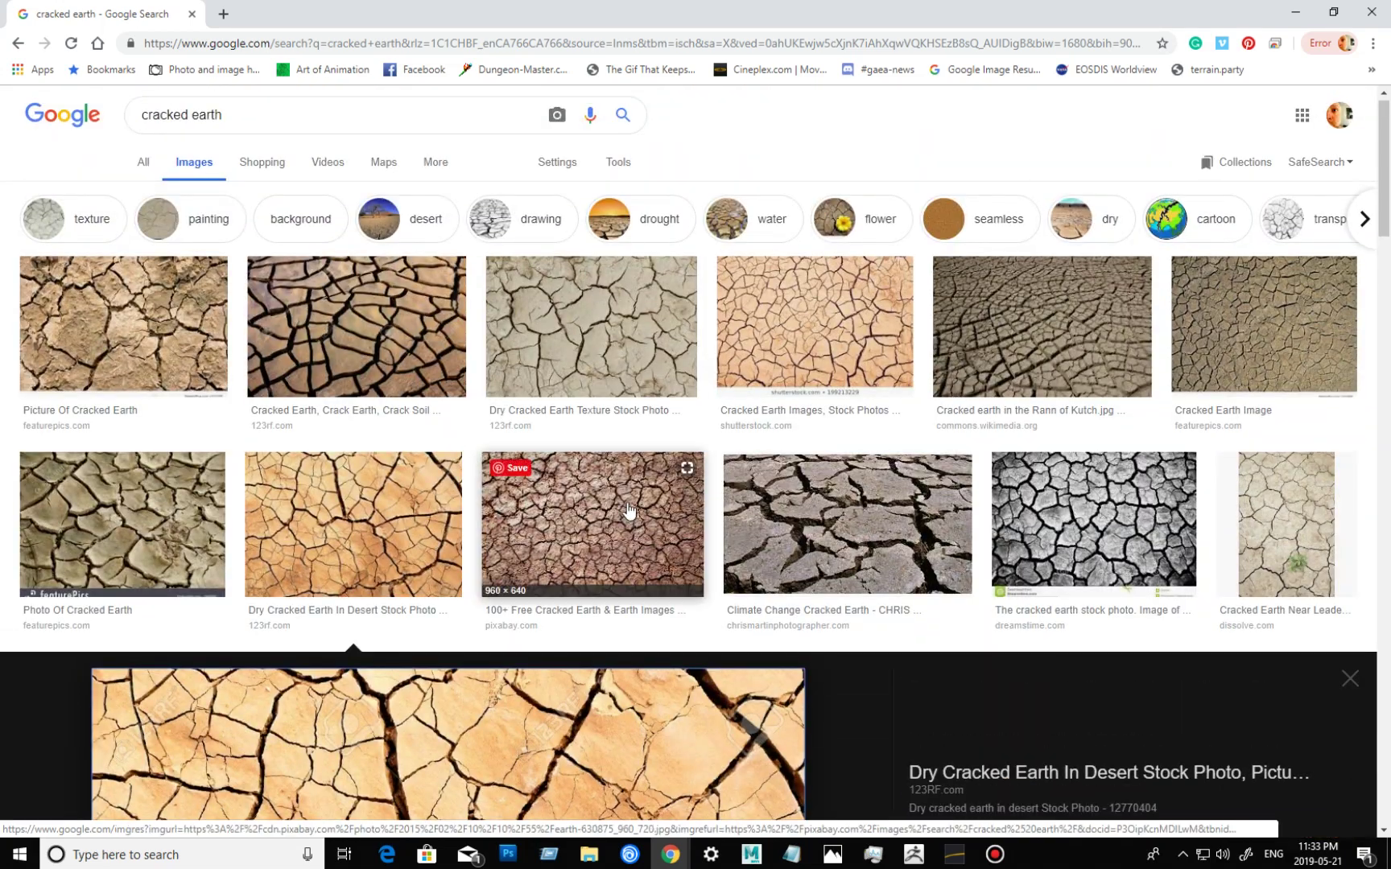
# - Examine the Pixabay cracked earth photo and browse further down the image results for more references
pyautogui.click(597, 550)
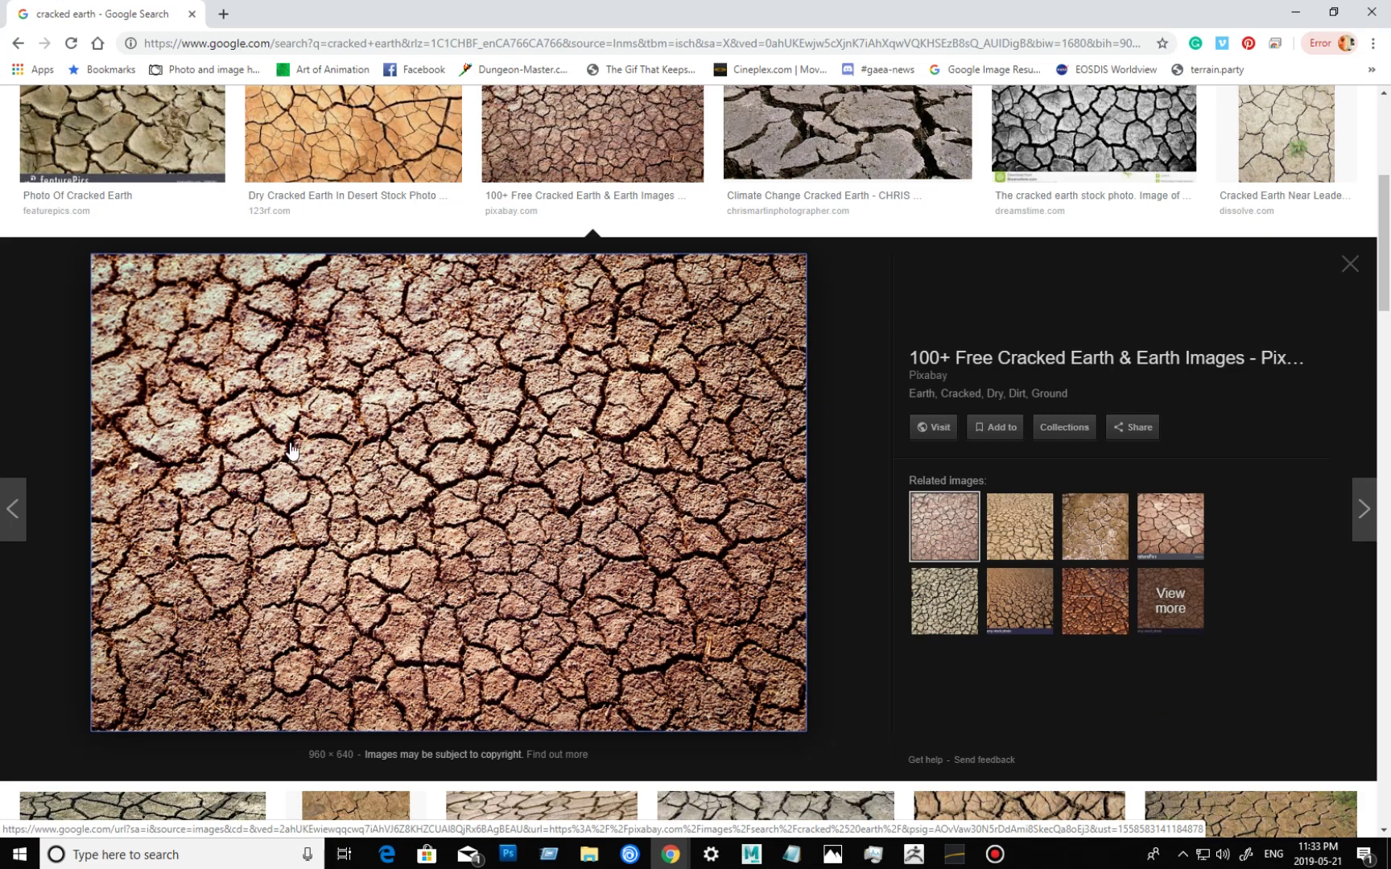
pyautogui.scroll(3, 652, 652)
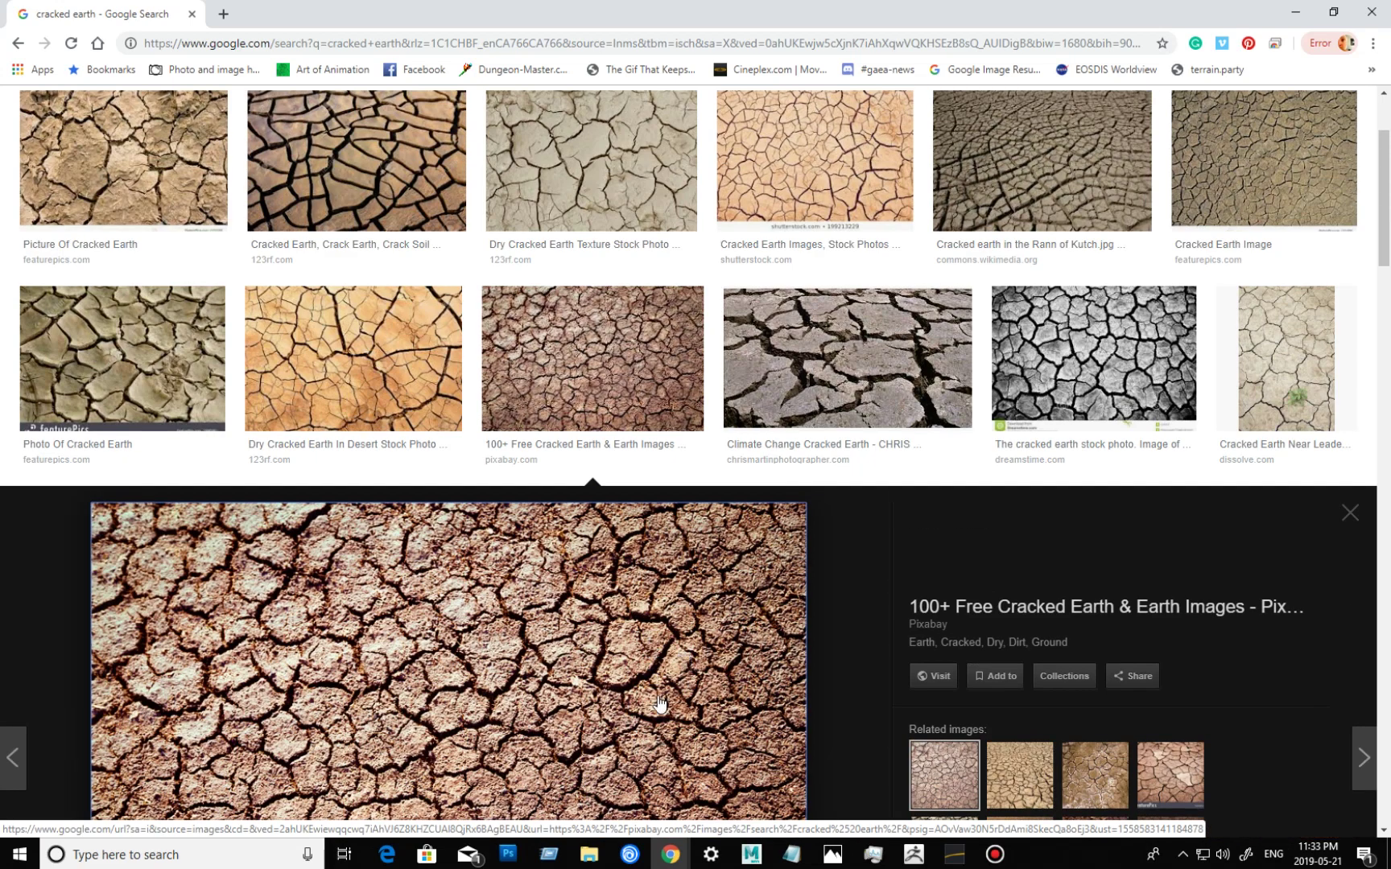
pyautogui.scroll(2, 660, 705)
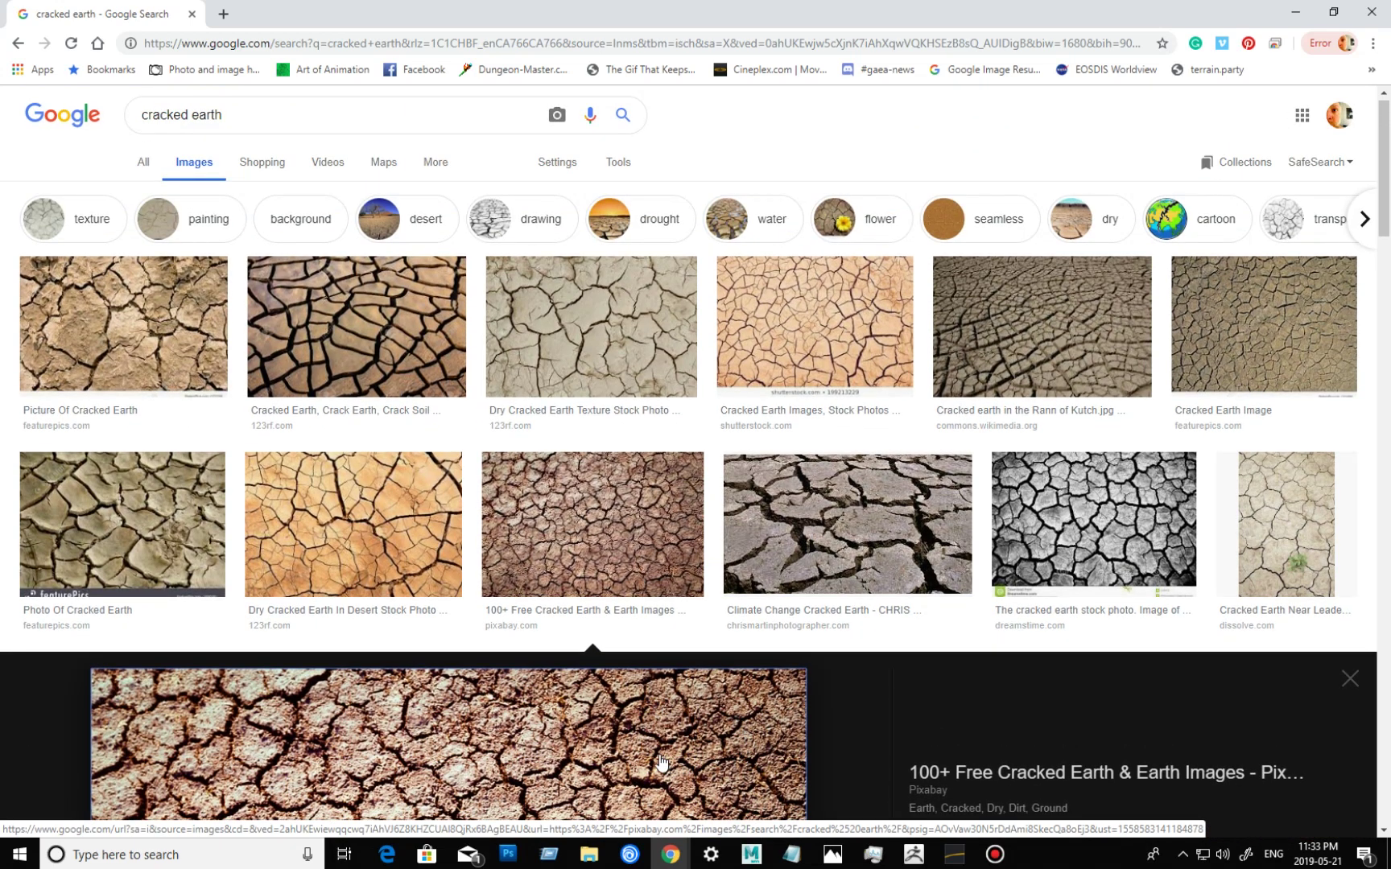
pyautogui.scroll(-12, 610, 628)
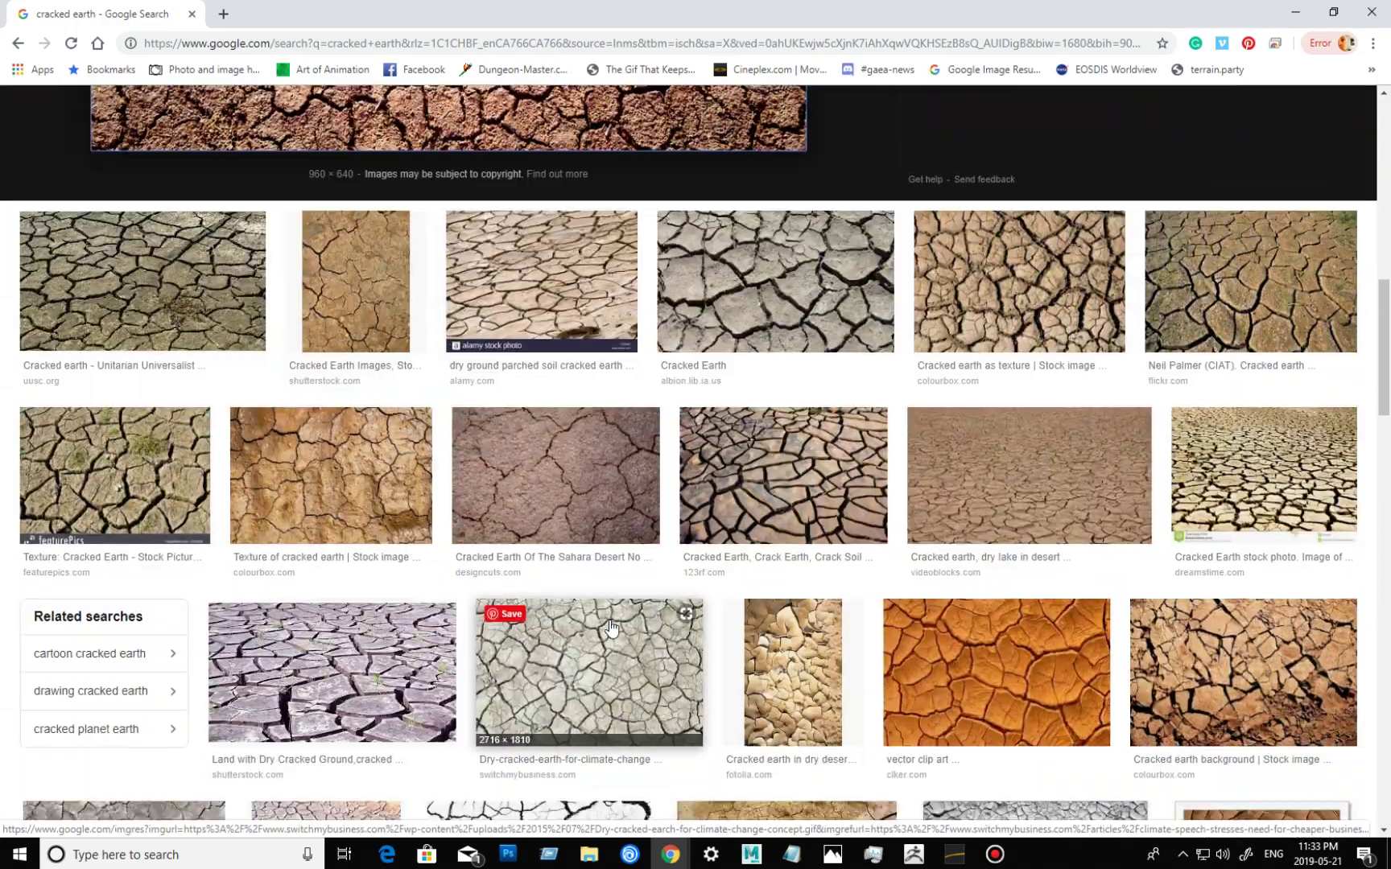
# - Compare the Colourbox "Cracked earth as texture" photo with the albion.lib.ia.us "Cracked Earth" photo
pyautogui.click(1040, 271)
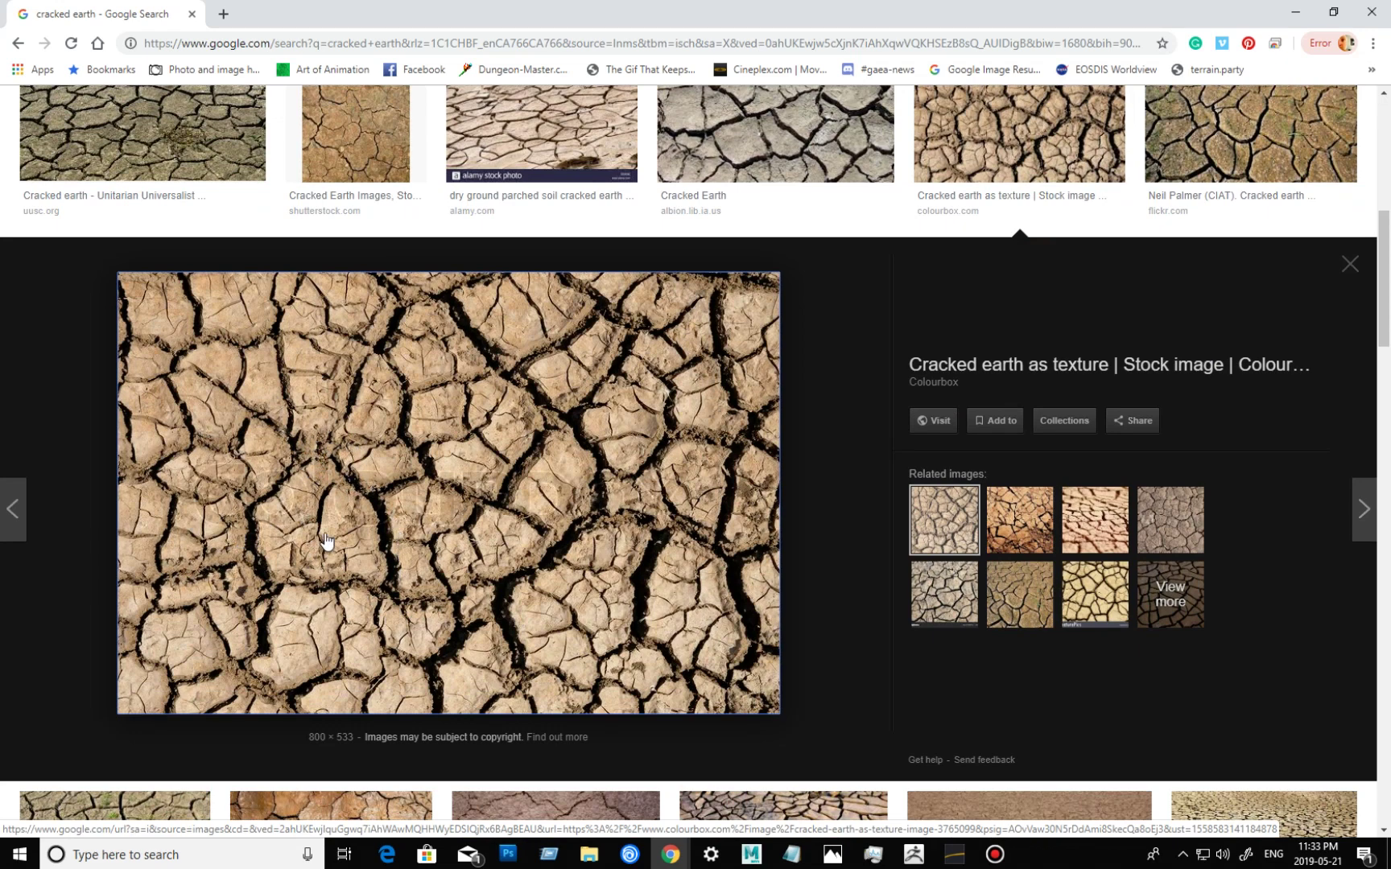
pyautogui.scroll(4, 499, 470)
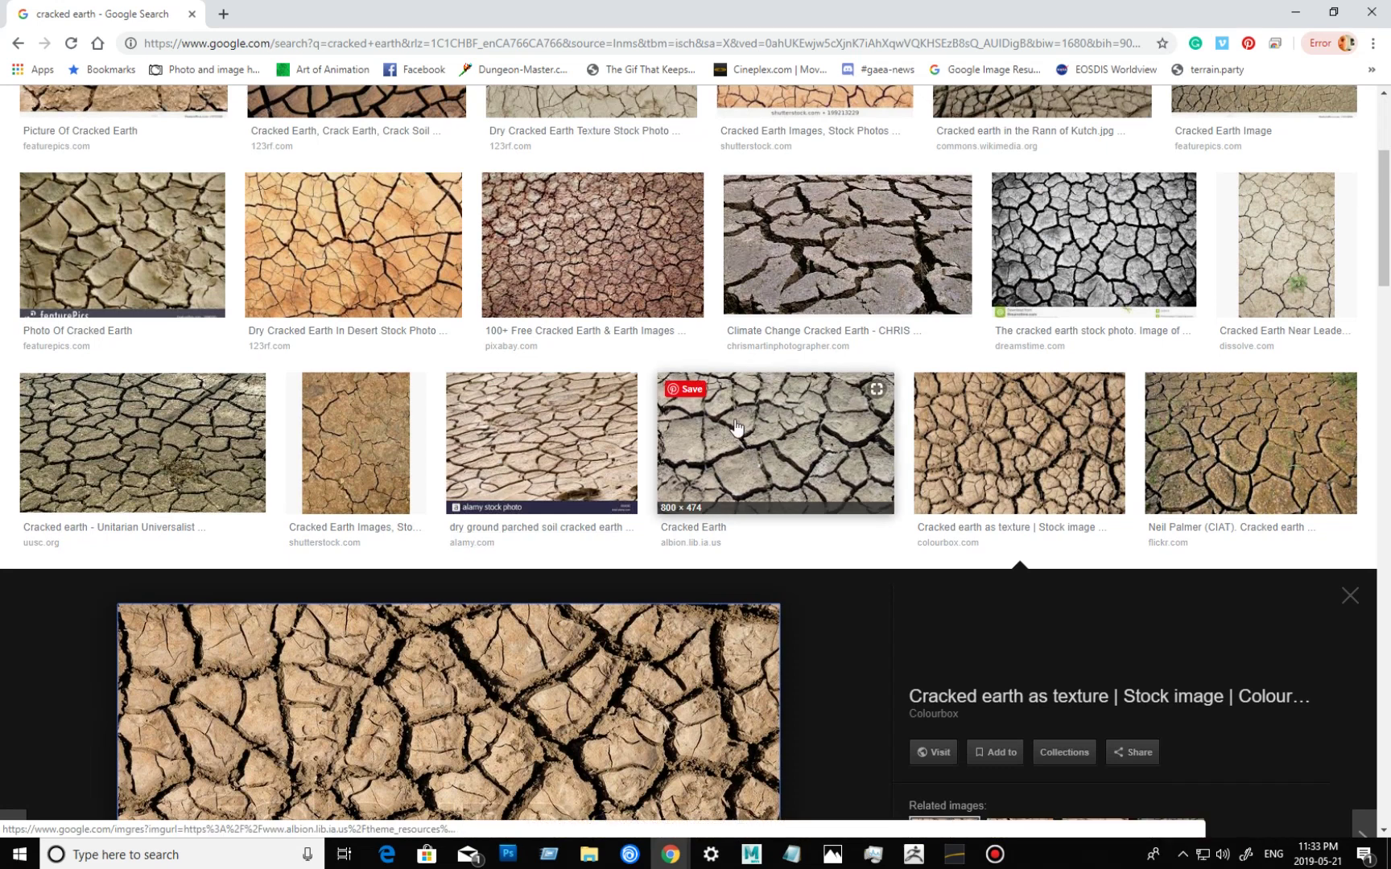
pyautogui.click(748, 451)
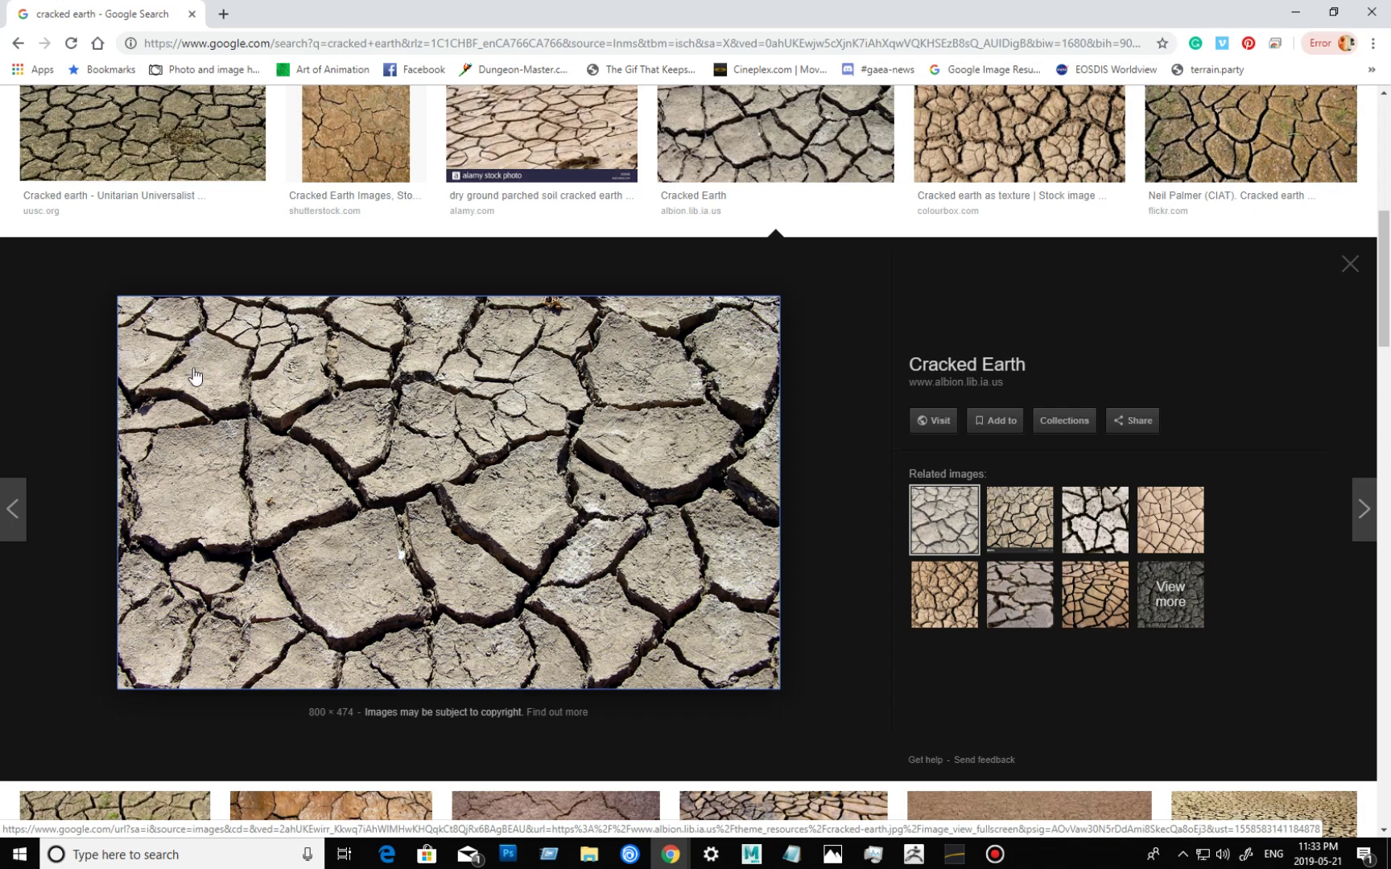
# - Switch back to Gaea and preview the Voronoi node, examining its terrain shape from several angles and distances
pyautogui.moveTo(282, 16); pyautogui.dragTo(1390, 373)
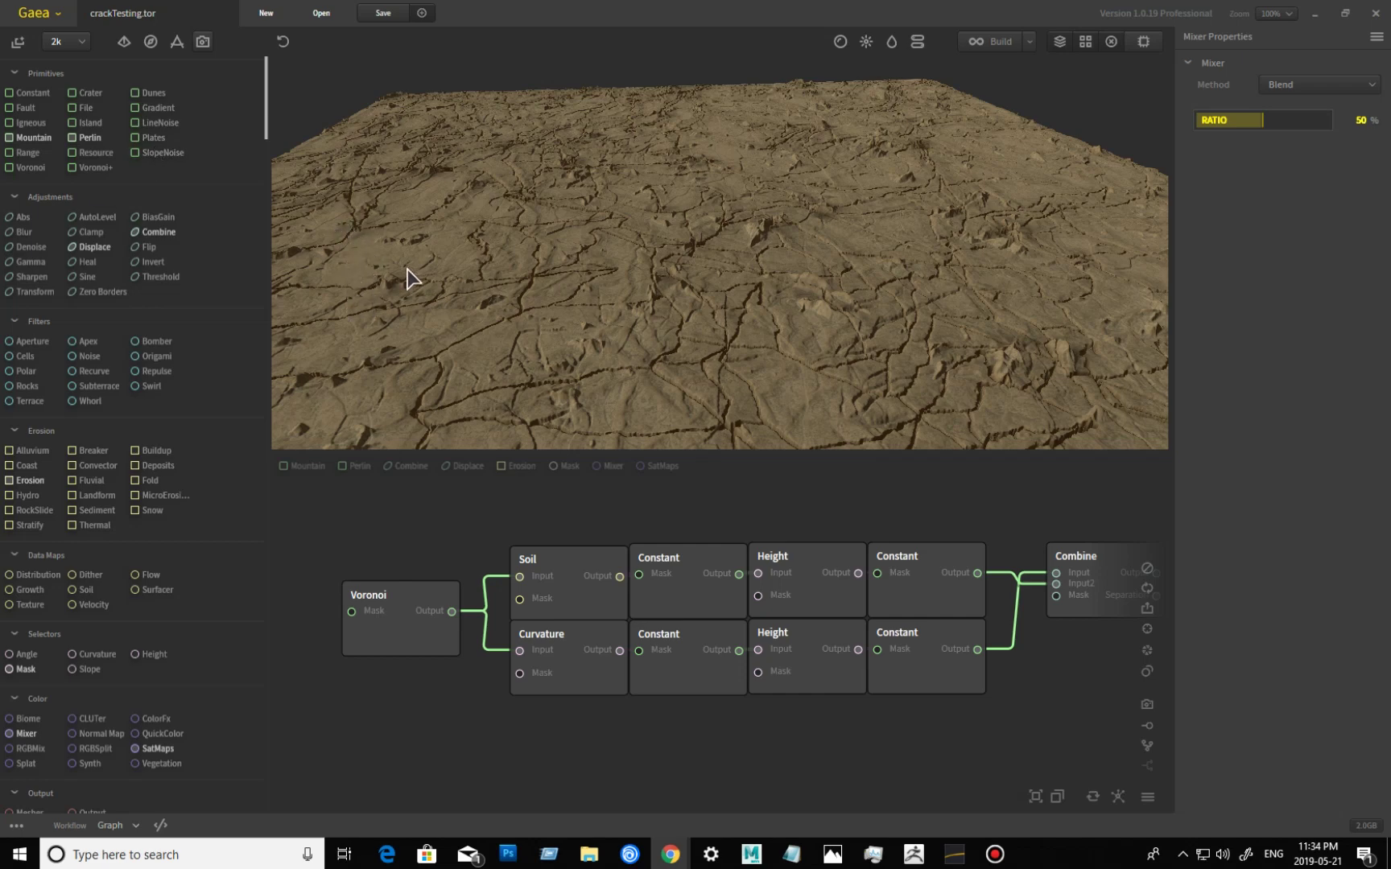
pyautogui.click(415, 642)
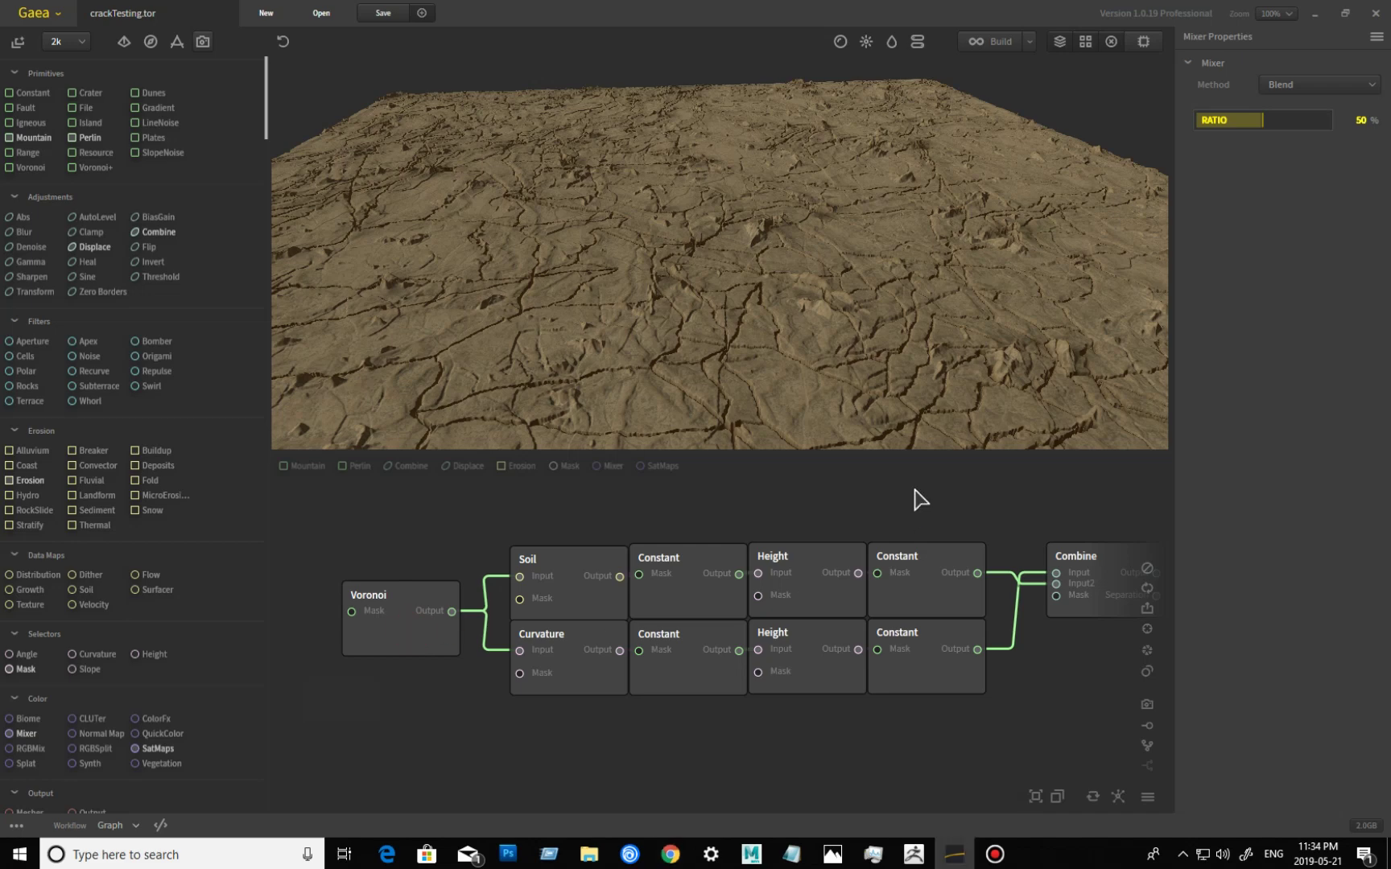
pyautogui.moveTo(736, 323); pyautogui.dragTo(749, 230)
pyautogui.scroll(5, 724, 232)
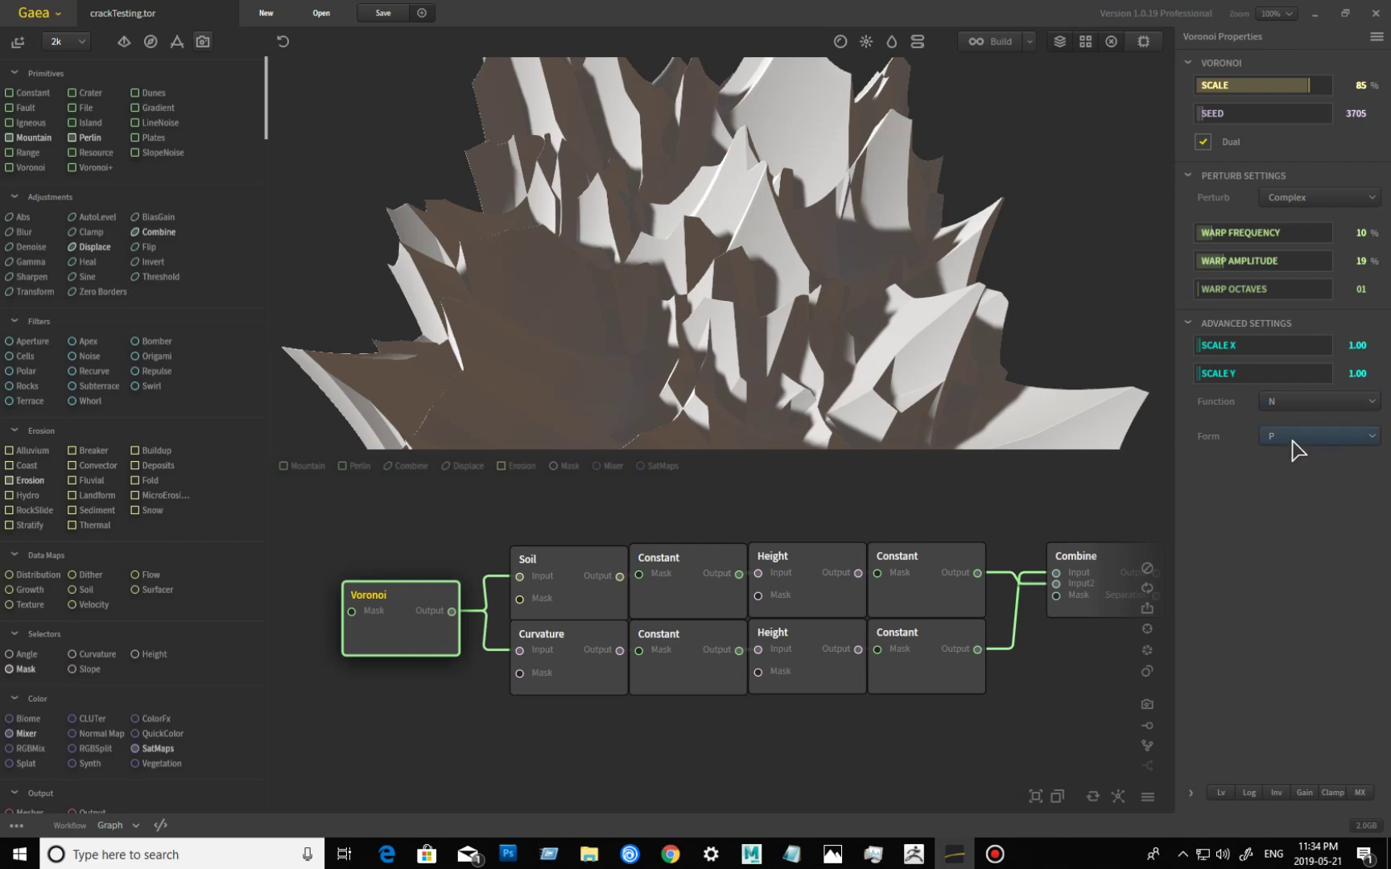
pyautogui.moveTo(719, 329); pyautogui.dragTo(844, 223)
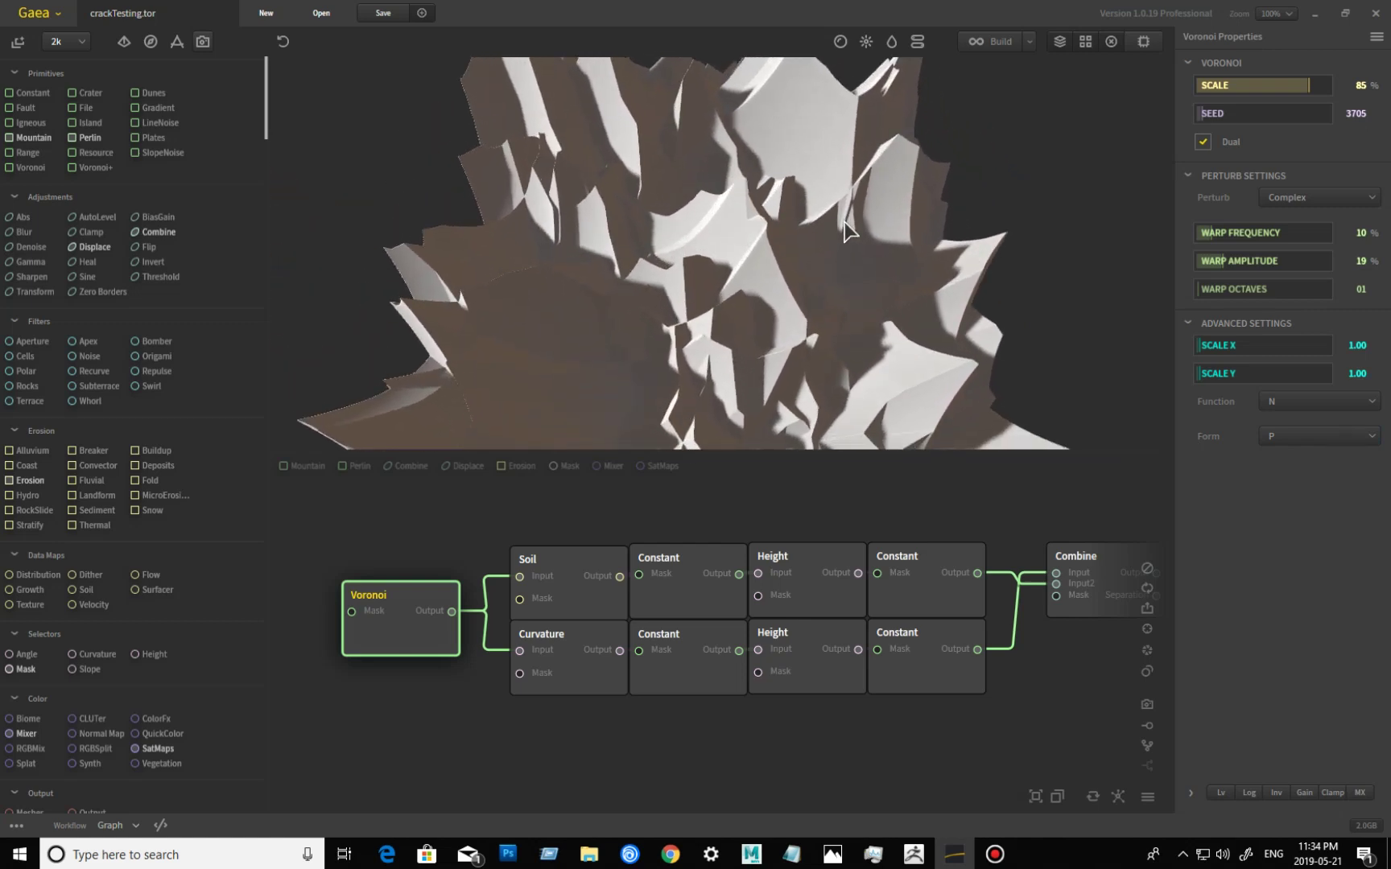
pyautogui.moveTo(739, 311); pyautogui.dragTo(583, 280)
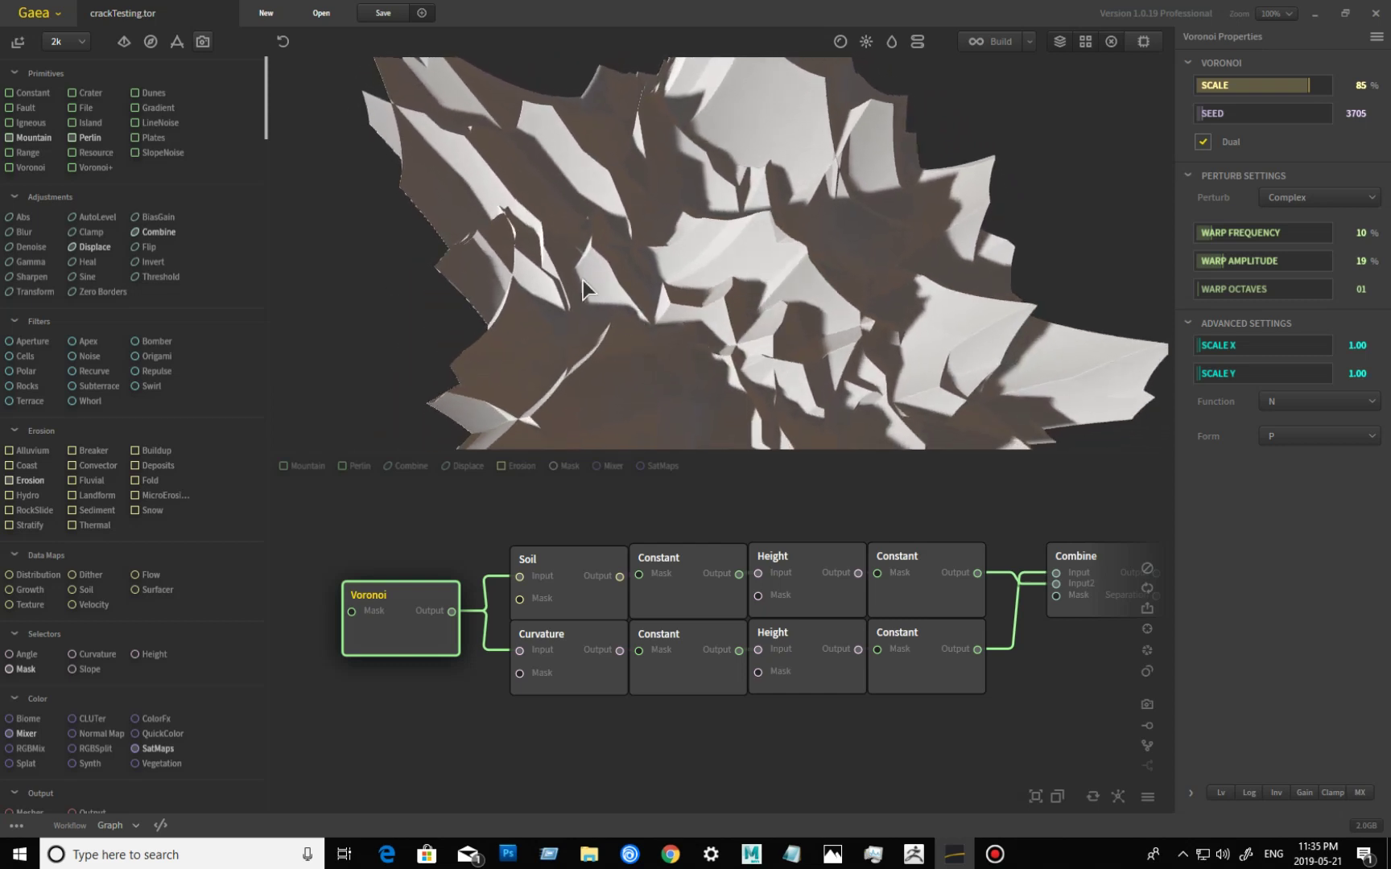
pyautogui.moveTo(849, 311); pyautogui.dragTo(567, 250)
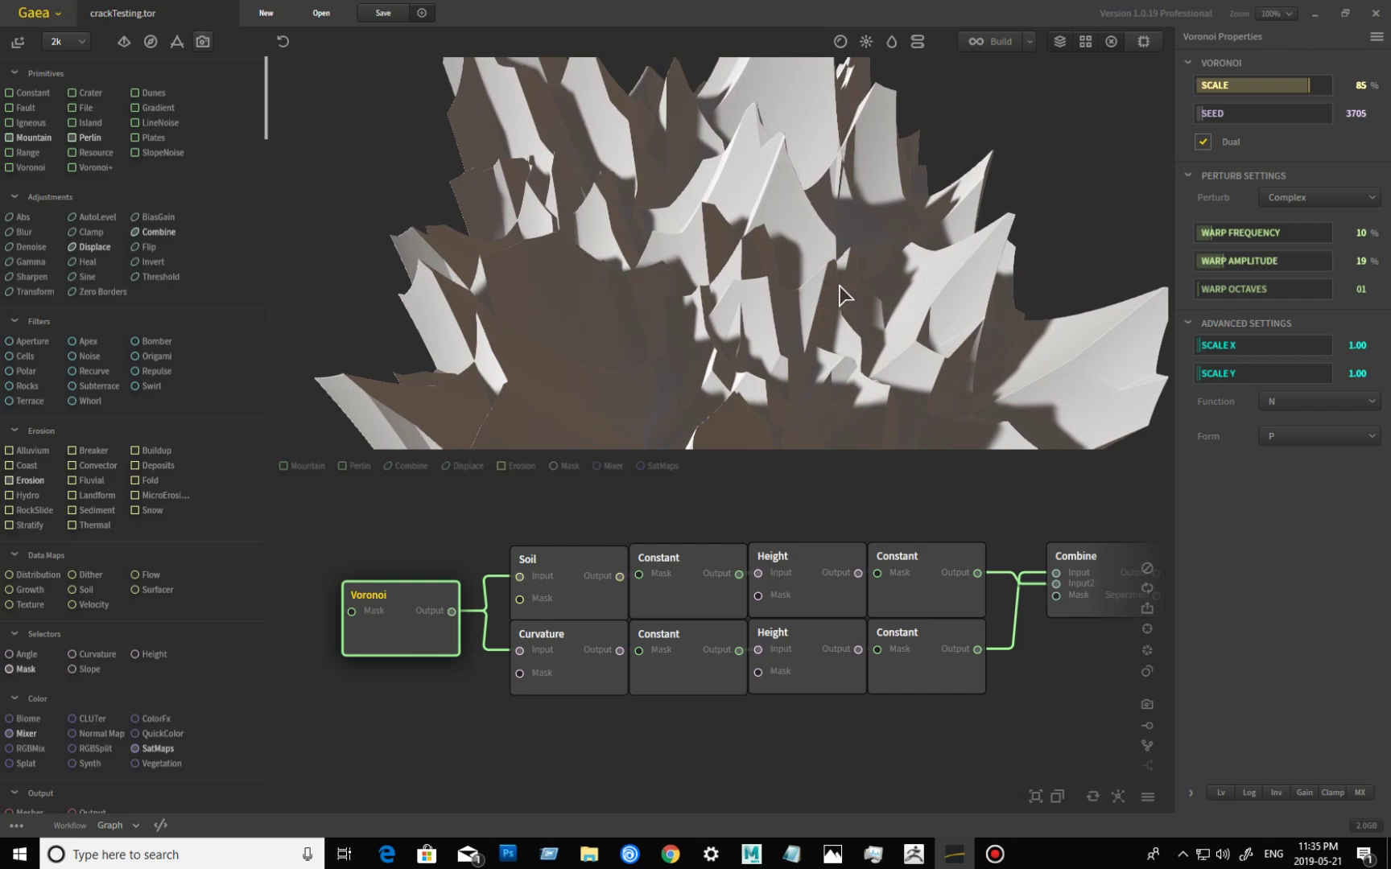
pyautogui.moveTo(761, 256); pyautogui.dragTo(788, 279)
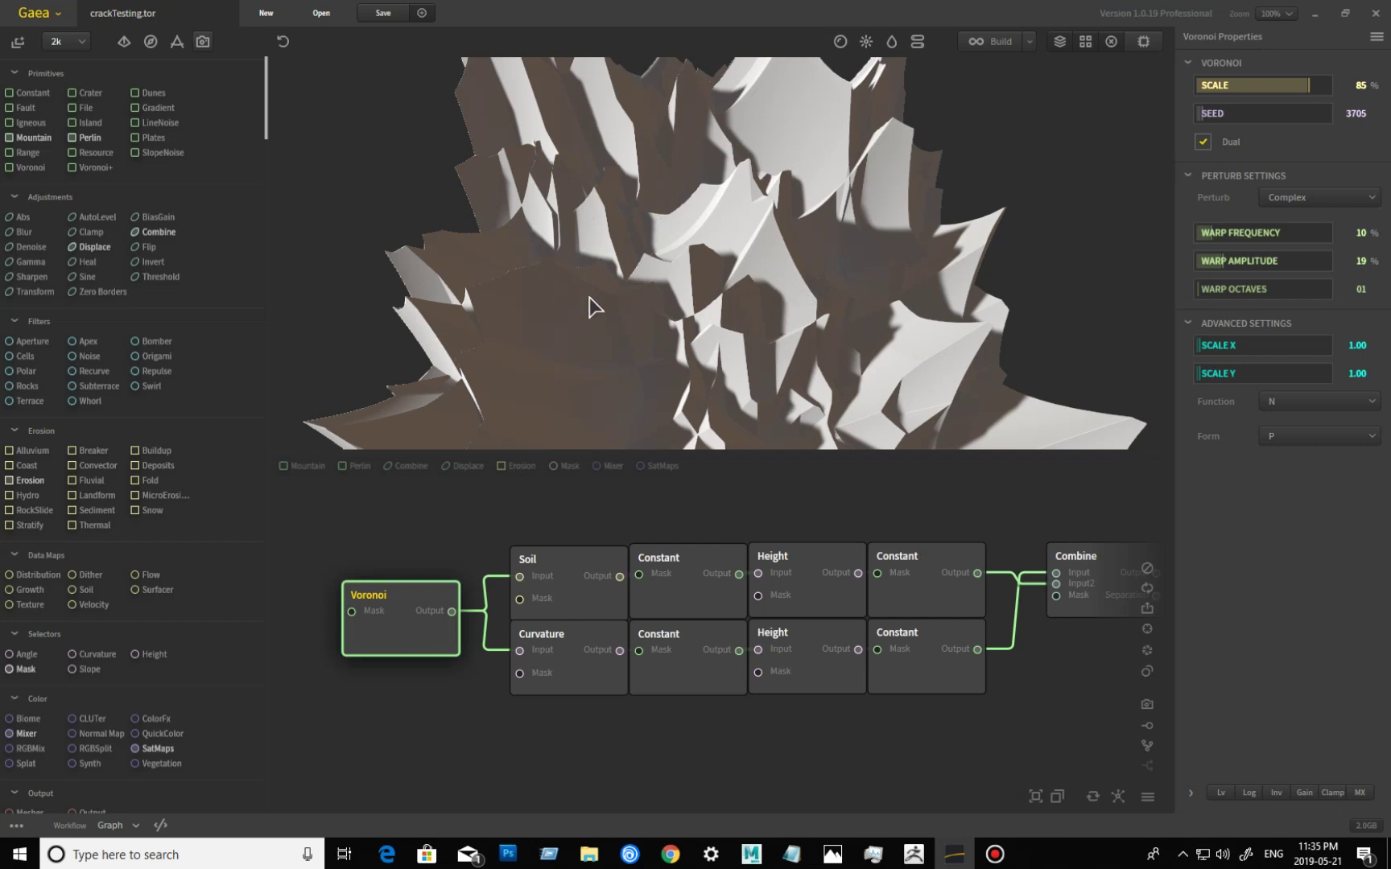
pyautogui.moveTo(737, 289)
pyautogui.mouseDown()
pyautogui.moveTo(749, 381)
pyautogui.moveTo(736, 391)
pyautogui.moveTo(782, 341)
pyautogui.moveTo(546, 284)
pyautogui.mouseUp()
pyautogui.moveTo(642, 258)
pyautogui.mouseDown()
pyautogui.moveTo(650, 294)
pyautogui.moveTo(679, 238)
pyautogui.moveTo(632, 257)
pyautogui.mouseUp()
pyautogui.scroll(5, 671, 280)
pyautogui.scroll(-5, 676, 290)
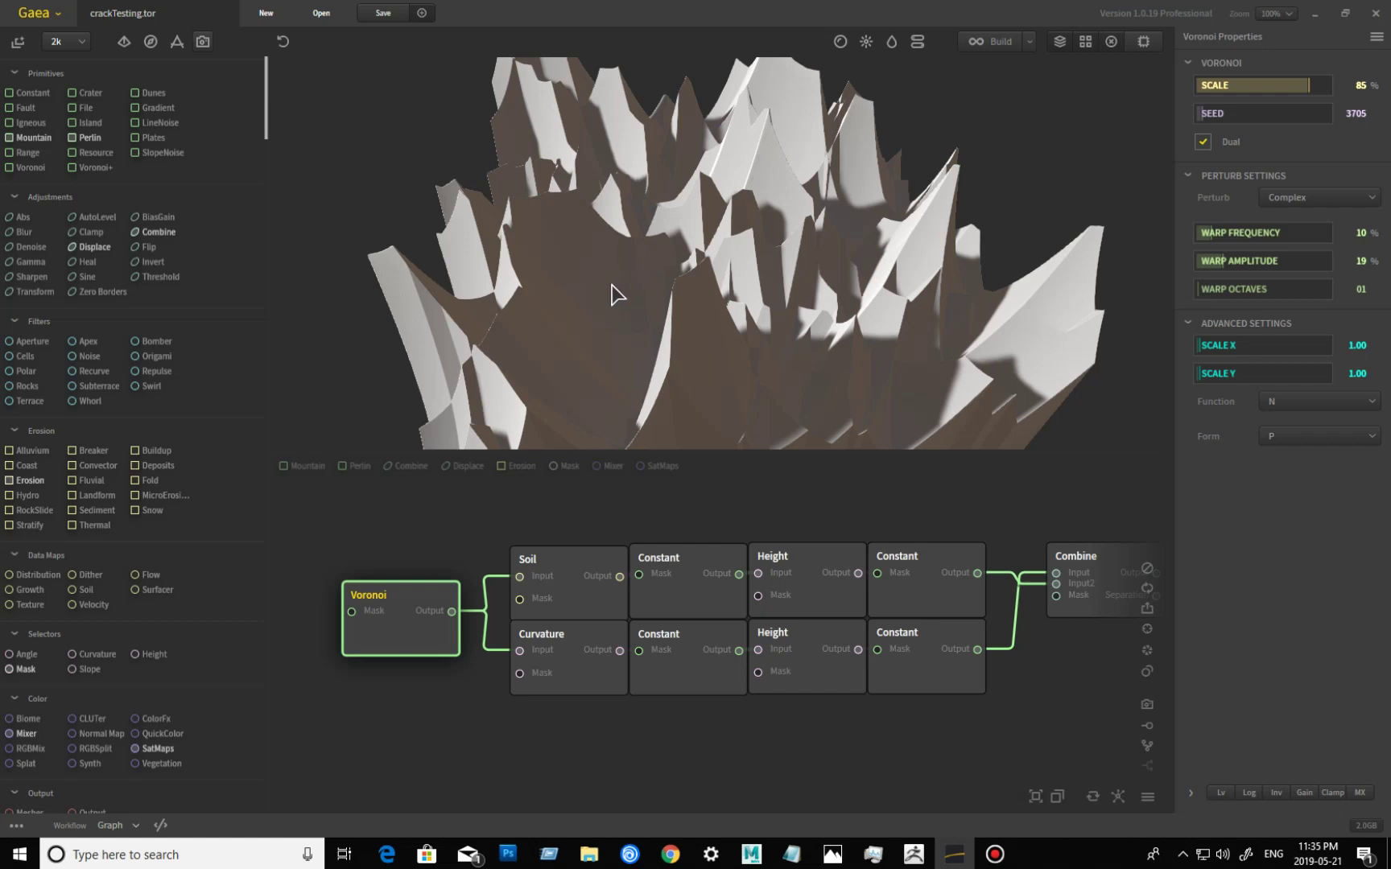
pyautogui.moveTo(677, 308); pyautogui.dragTo(676, 275)
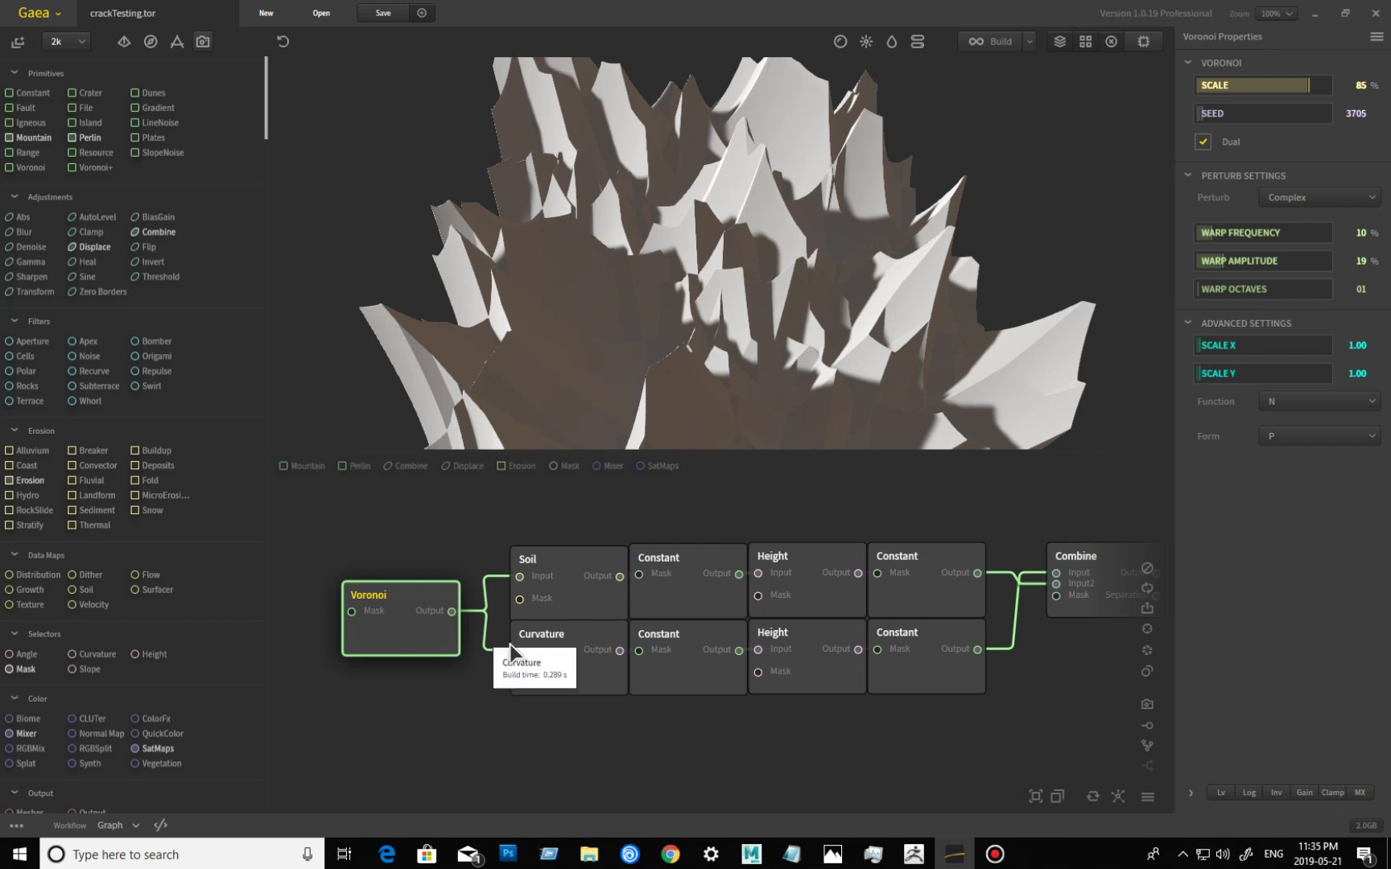
# - Preview the Soil node and examine the ridge lines it extracts from above and from a lower angle
pyautogui.click(570, 608)
pyautogui.moveTo(712, 297); pyautogui.dragTo(702, 174)
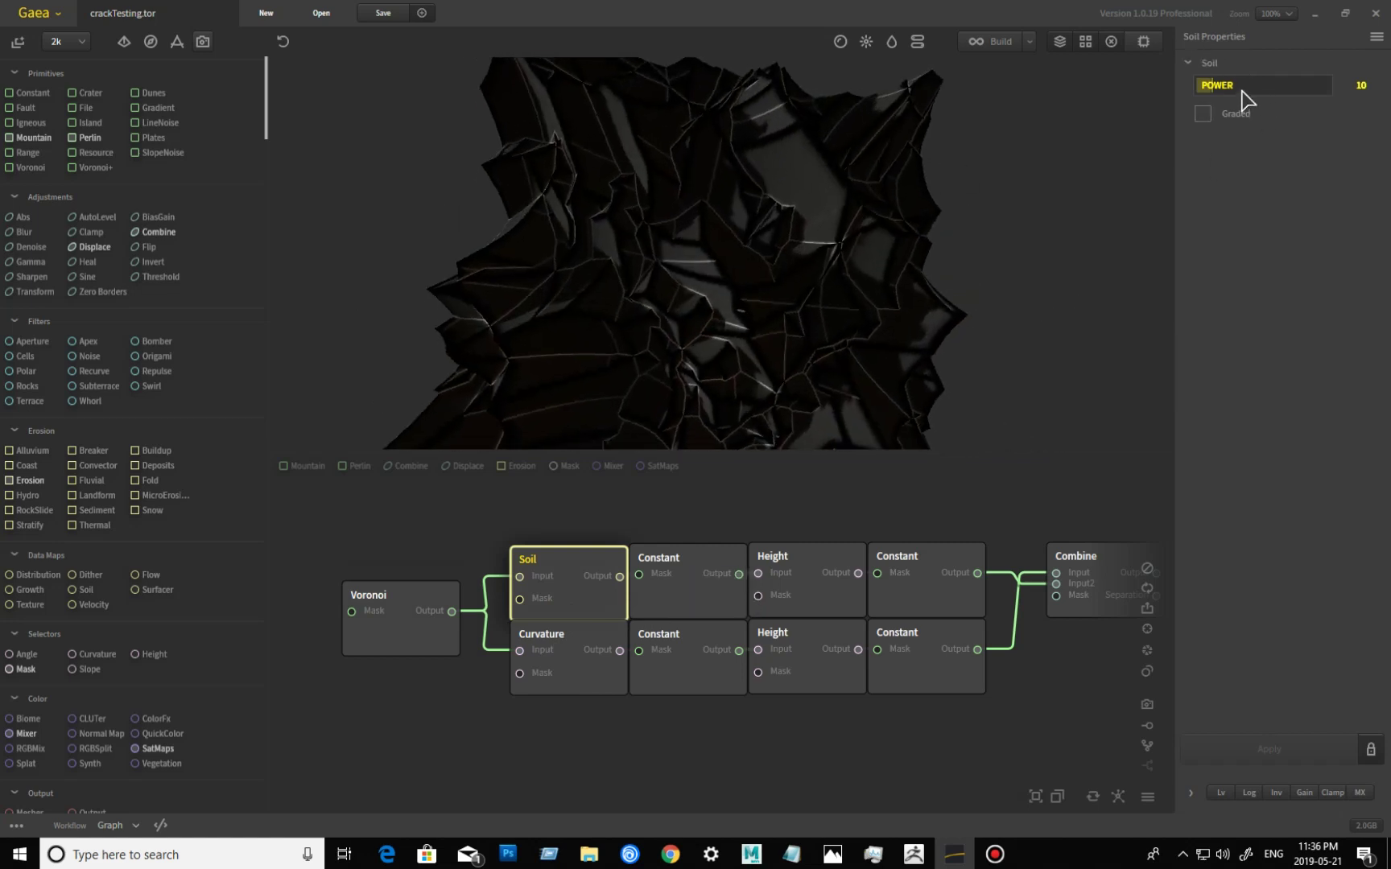
pyautogui.moveTo(702, 289); pyautogui.dragTo(736, 407)
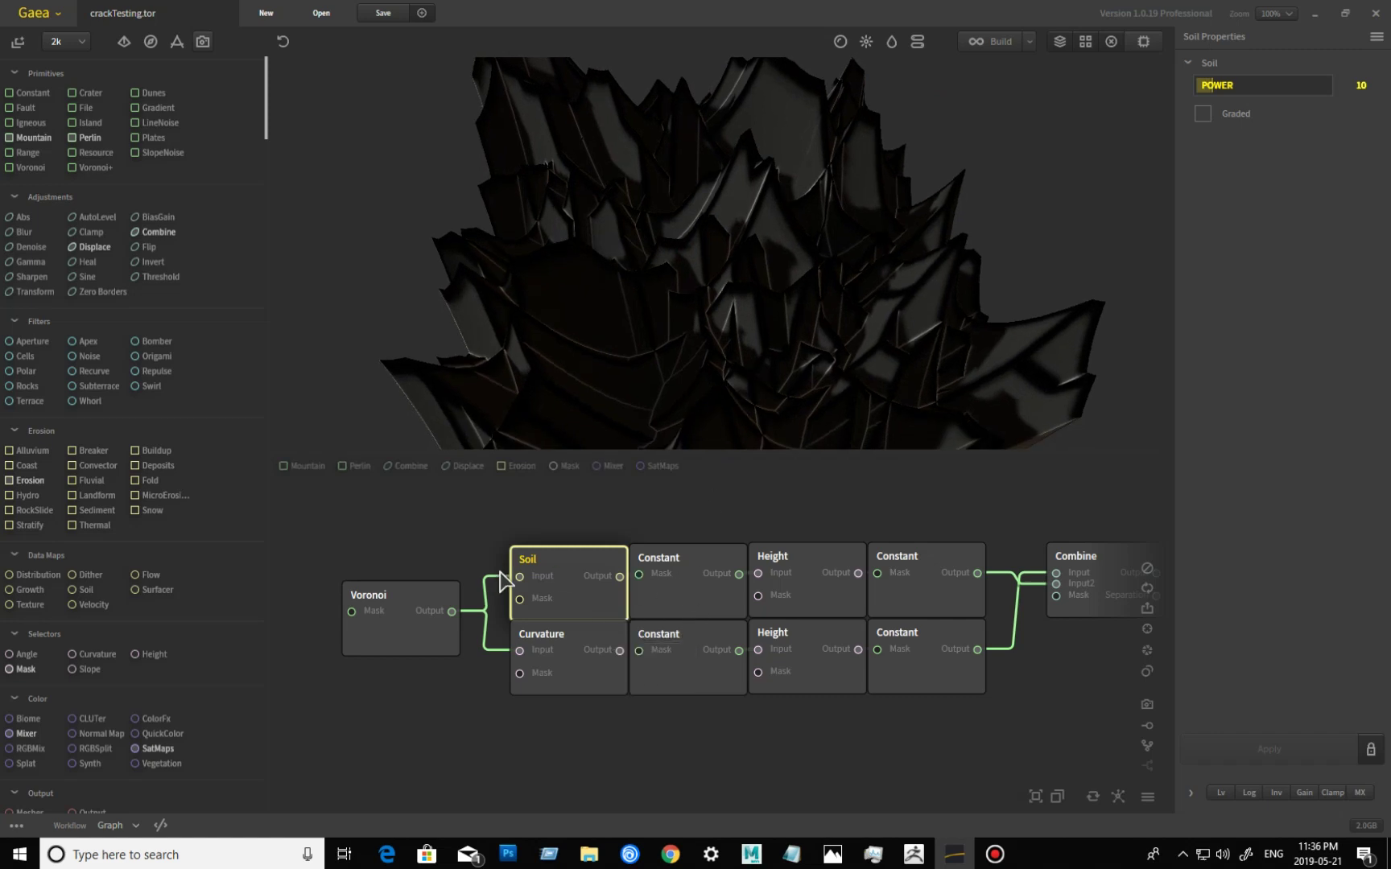
# - Preview the Constant node directly after Soil and examine its raised crack walls up close and from several angles
pyautogui.click(712, 579)
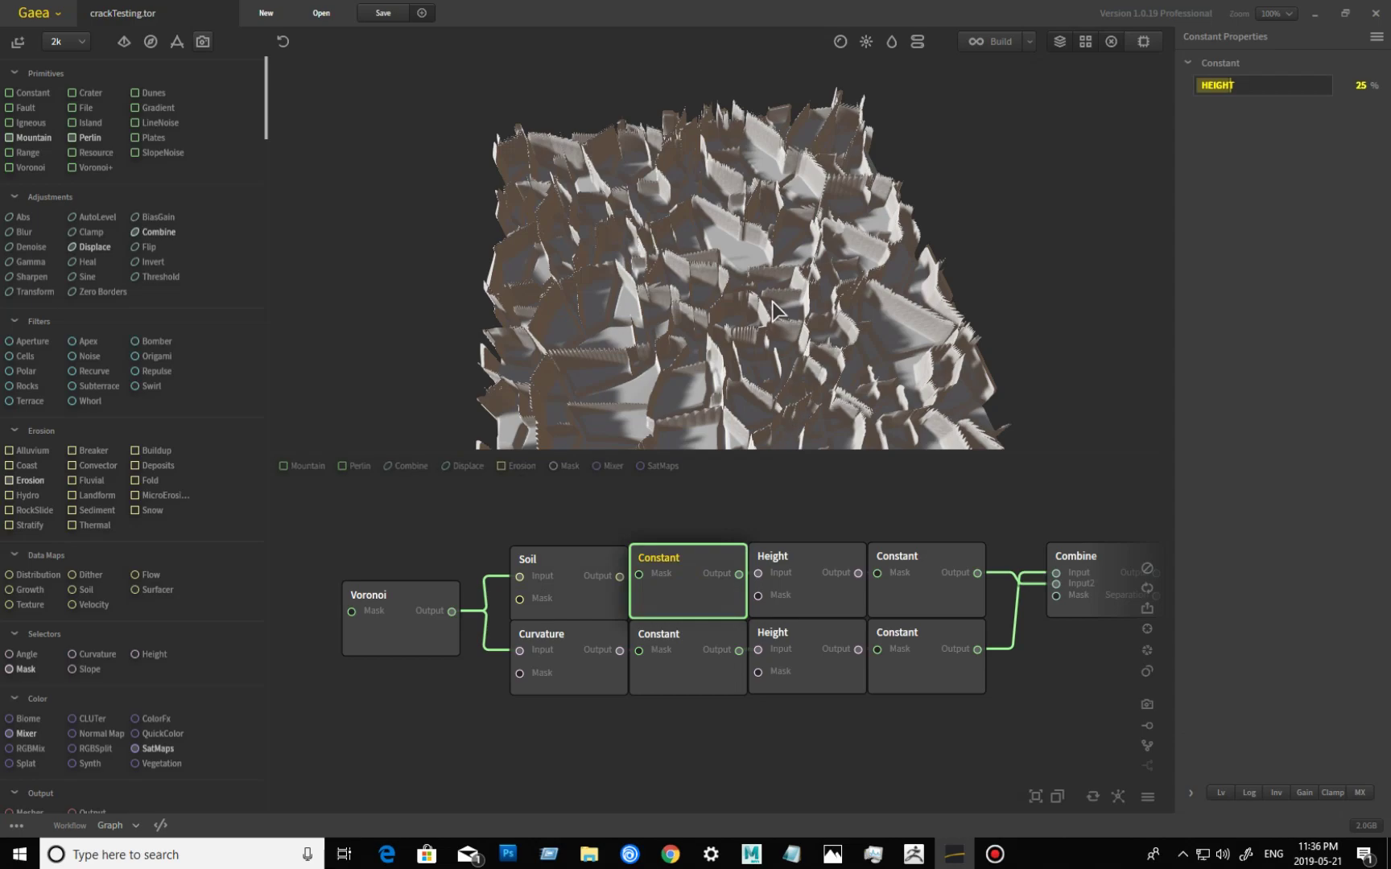
pyautogui.moveTo(668, 254); pyautogui.dragTo(706, 341)
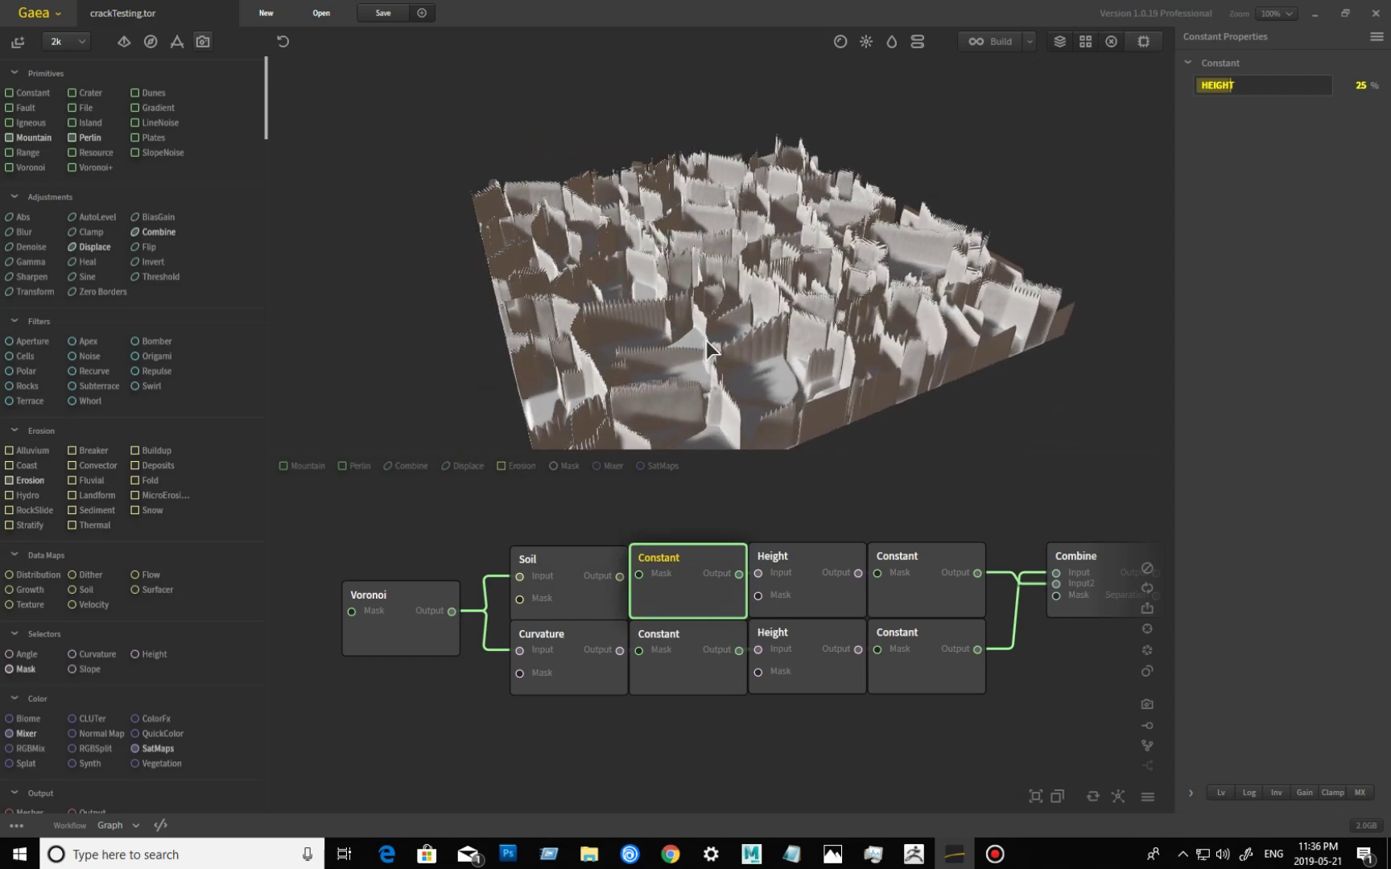
pyautogui.moveTo(871, 356); pyautogui.dragTo(823, 354)
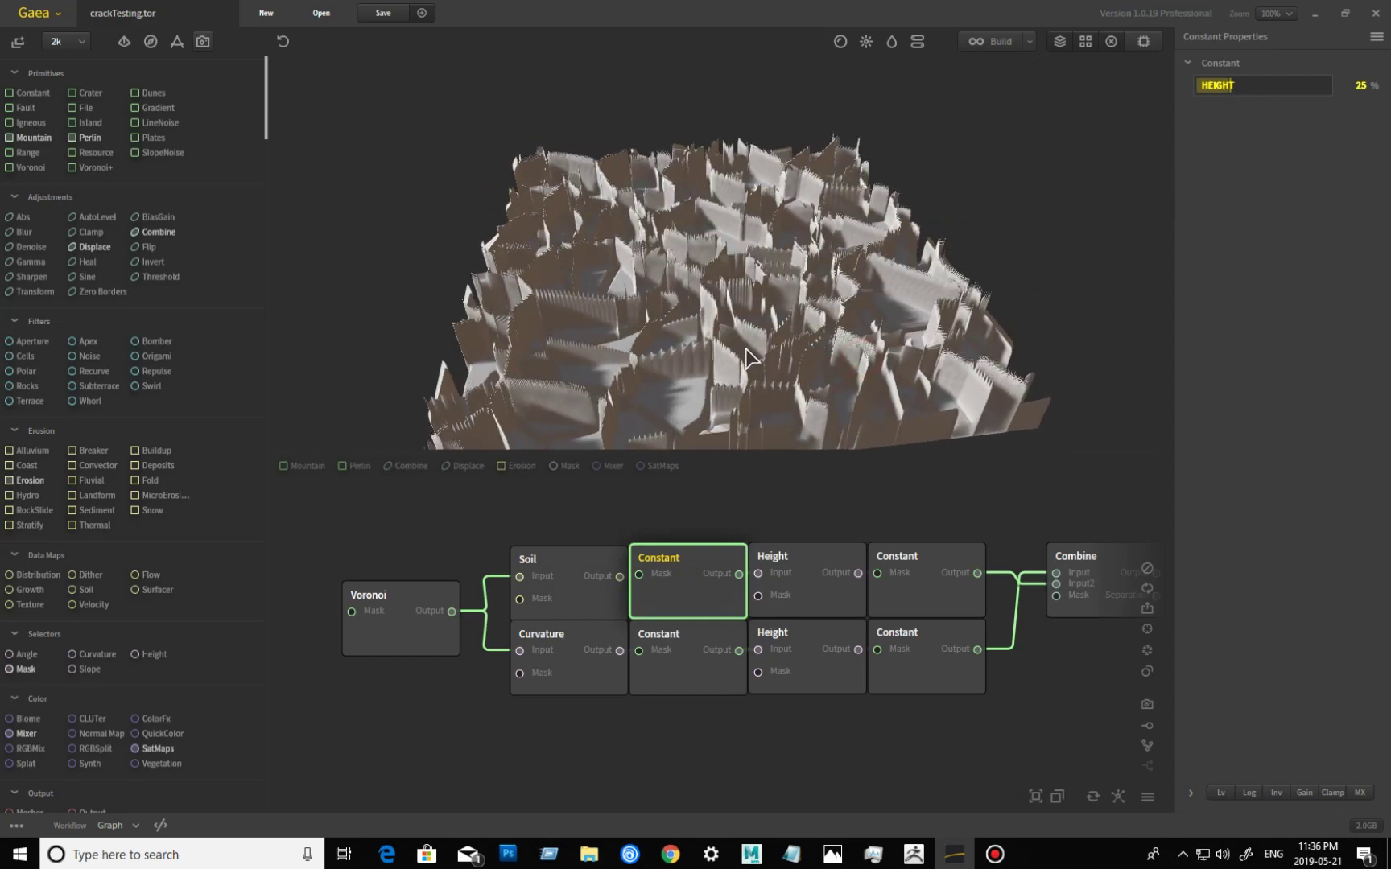
pyautogui.scroll(8, 746, 356)
pyautogui.moveTo(837, 278); pyautogui.dragTo(590, 243)
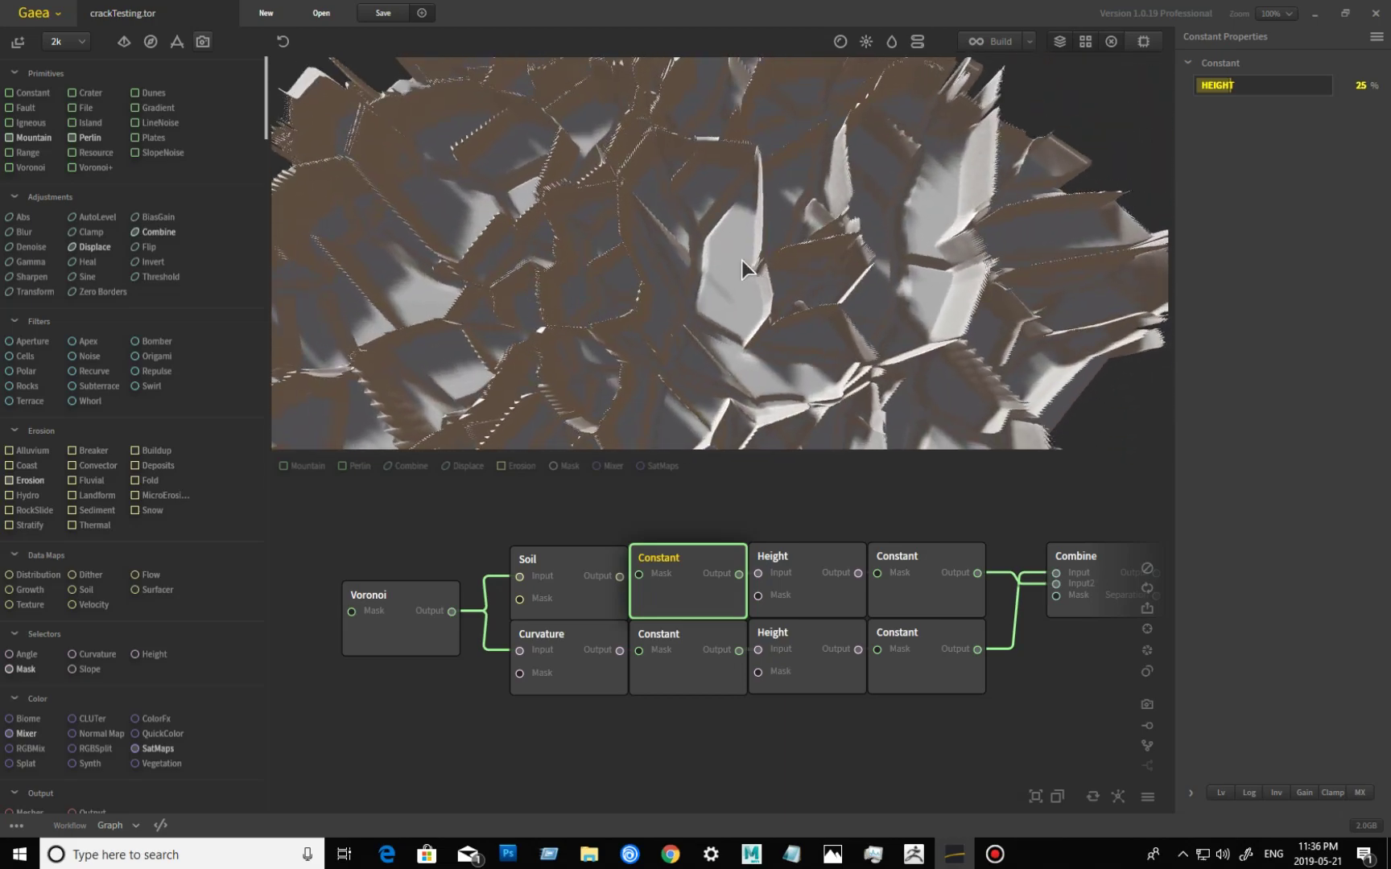
pyautogui.moveTo(774, 308); pyautogui.dragTo(742, 202)
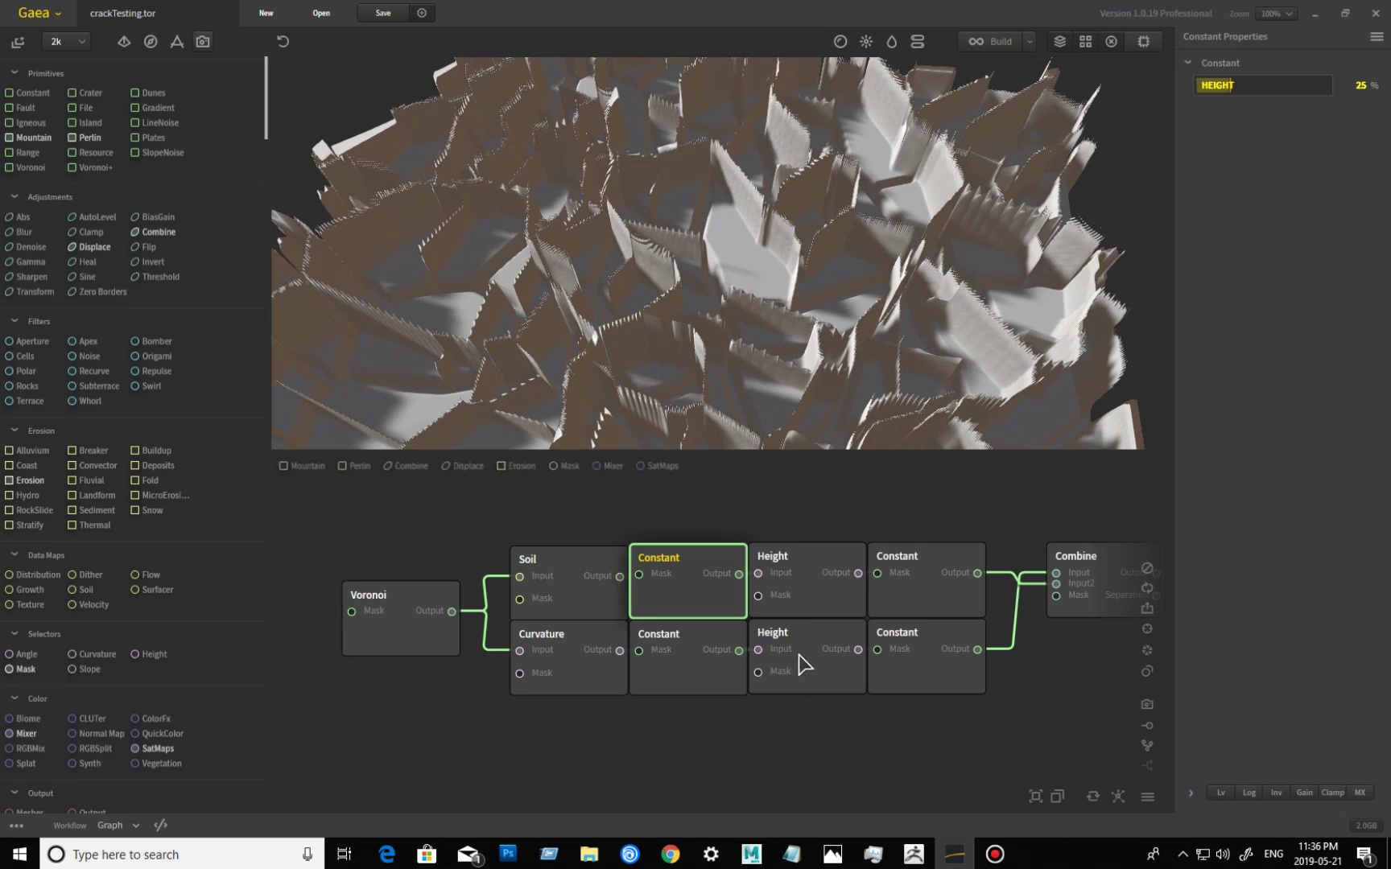
# - Preview the Height node in the Soil branch and the Constant node after it, examining both terrains from several angles
pyautogui.click(823, 606)
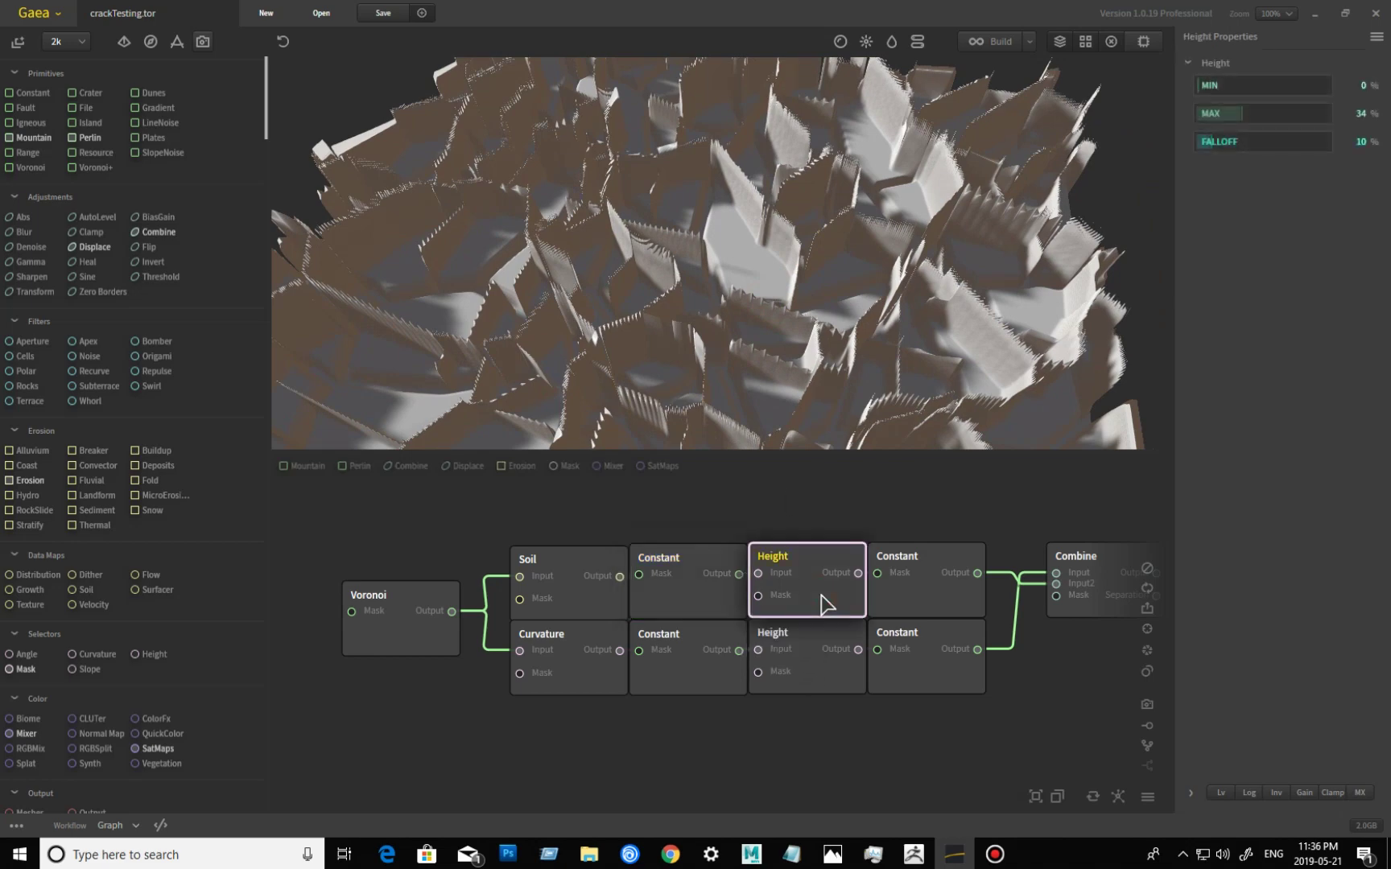
pyautogui.moveTo(779, 411); pyautogui.dragTo(674, 451)
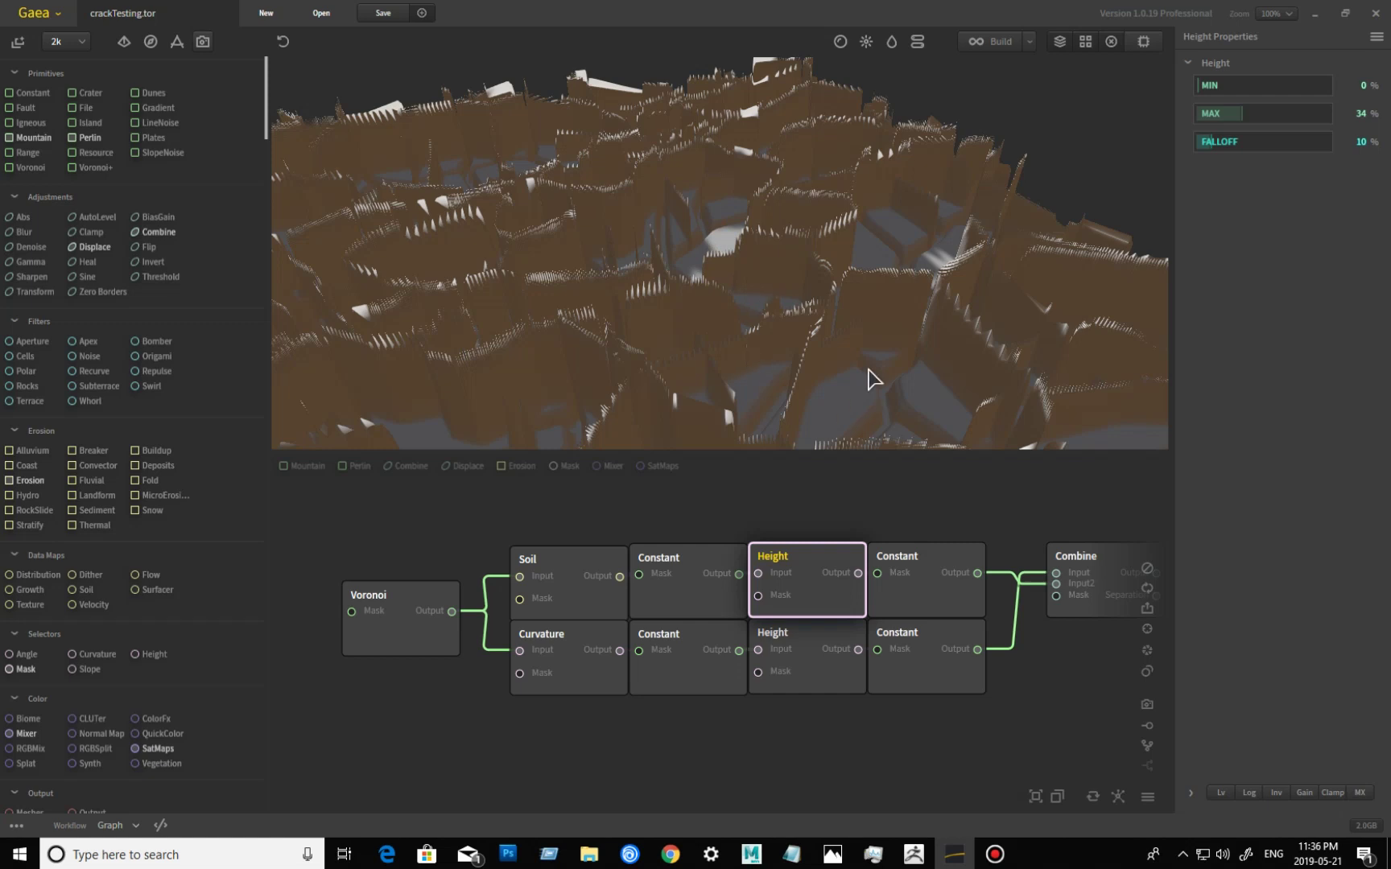
pyautogui.click(933, 592)
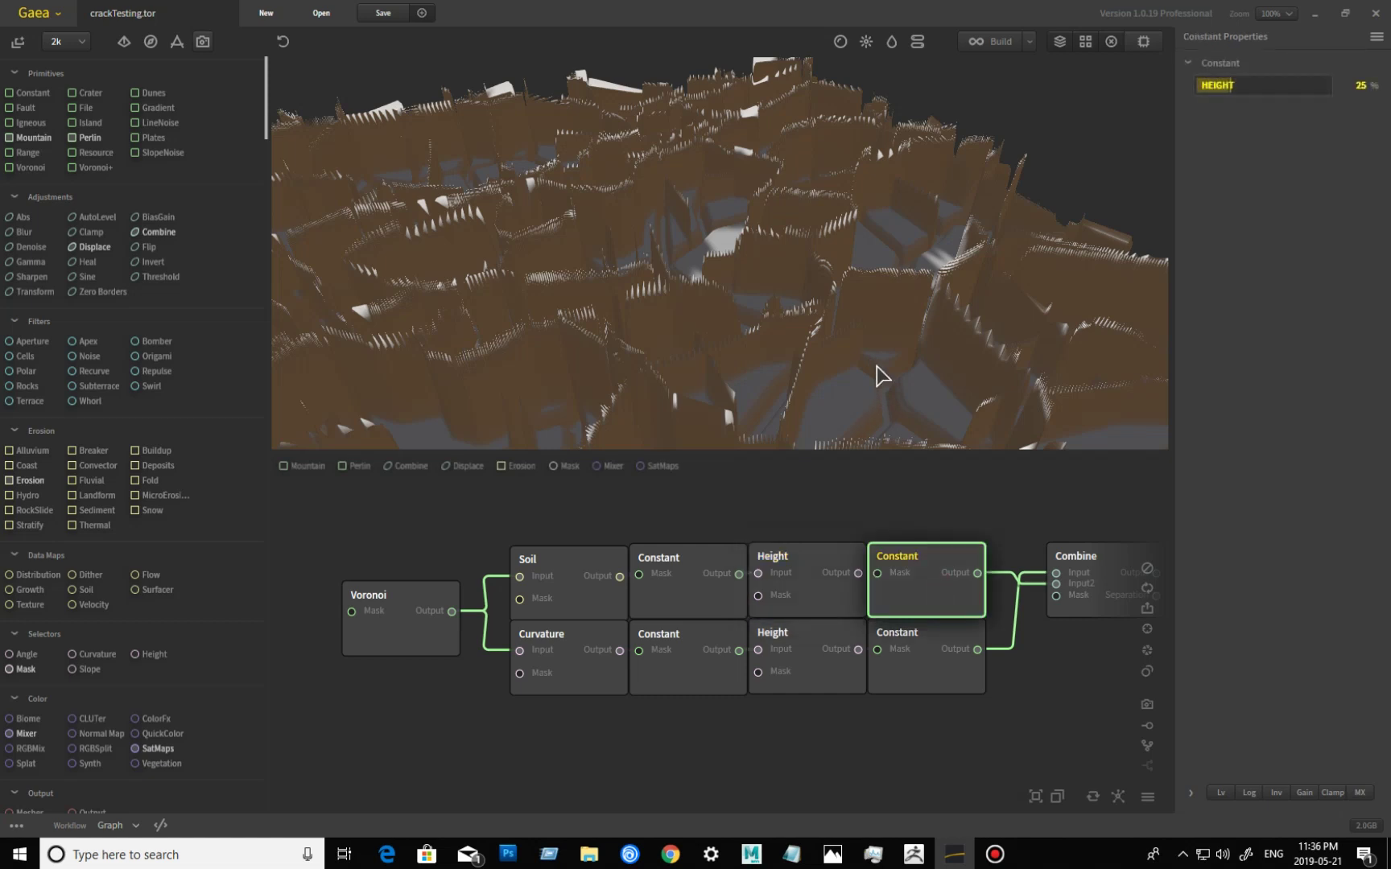
pyautogui.moveTo(726, 376); pyautogui.dragTo(654, 357)
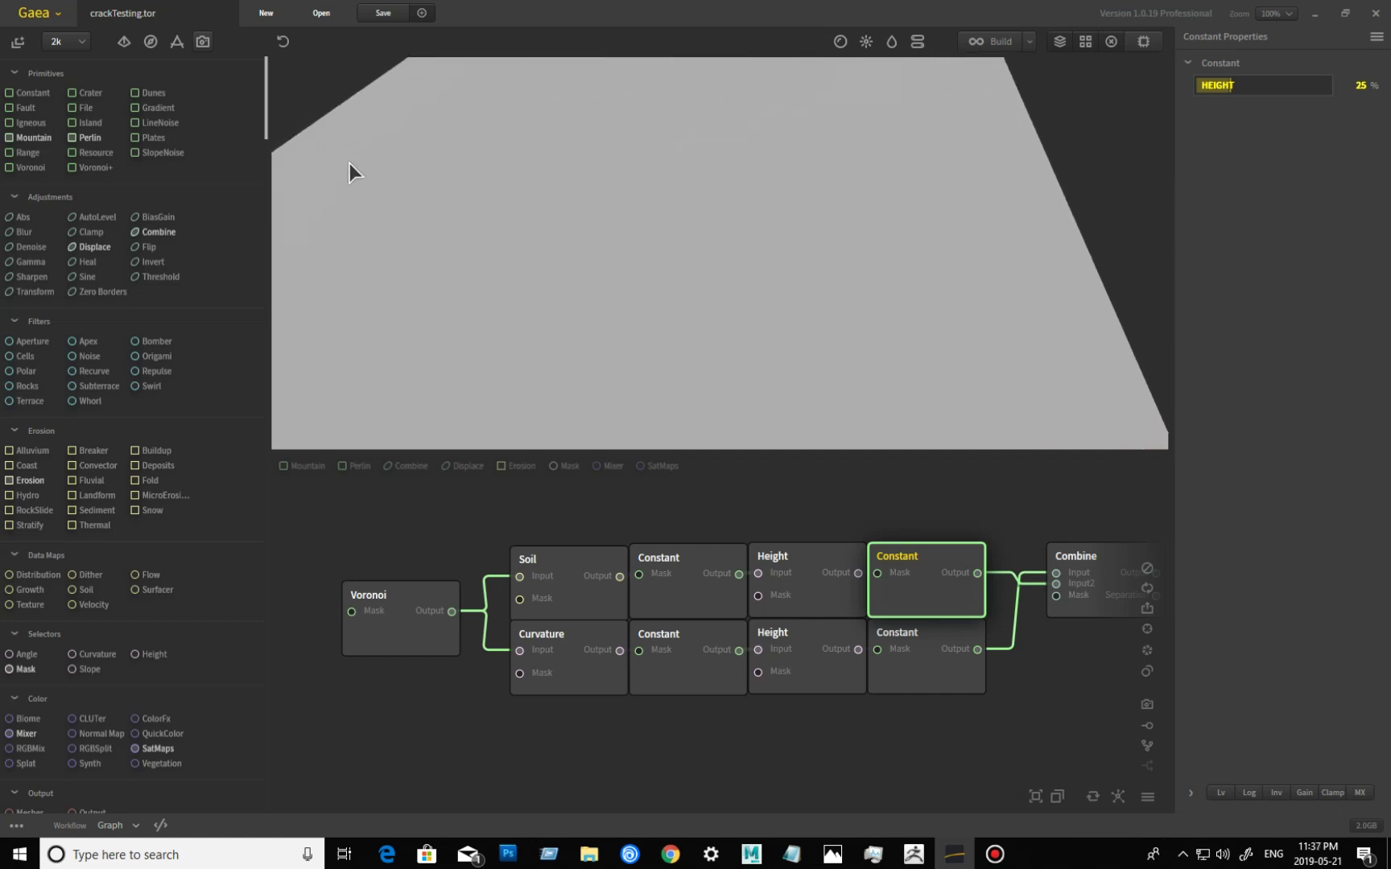
pyautogui.moveTo(745, 403); pyautogui.dragTo(810, 373)
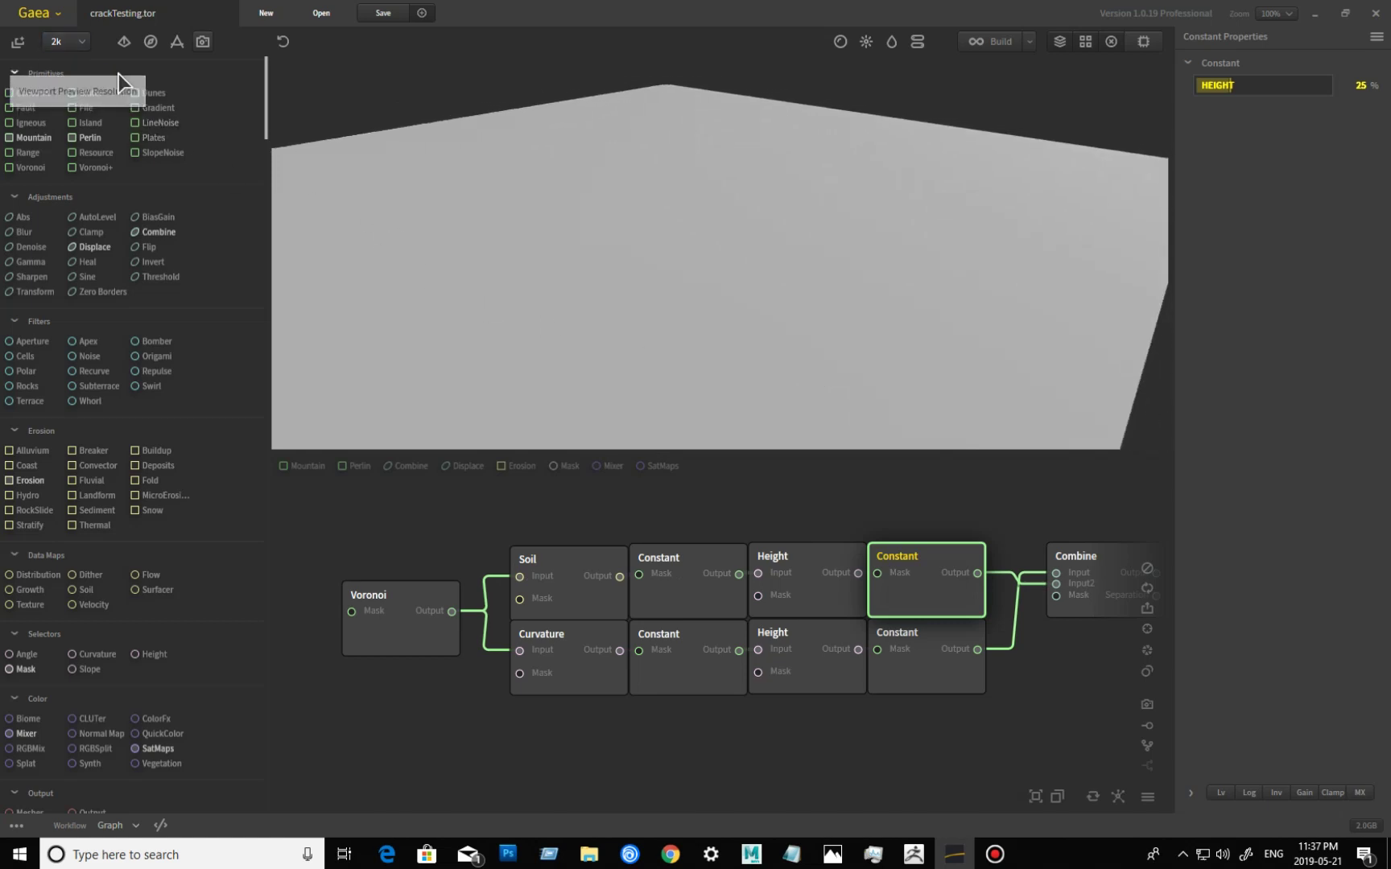
# - Compare the Soil branch's Height node with the Constant nodes before and after it by previewing each again
pyautogui.click(799, 586)
pyautogui.click(693, 606)
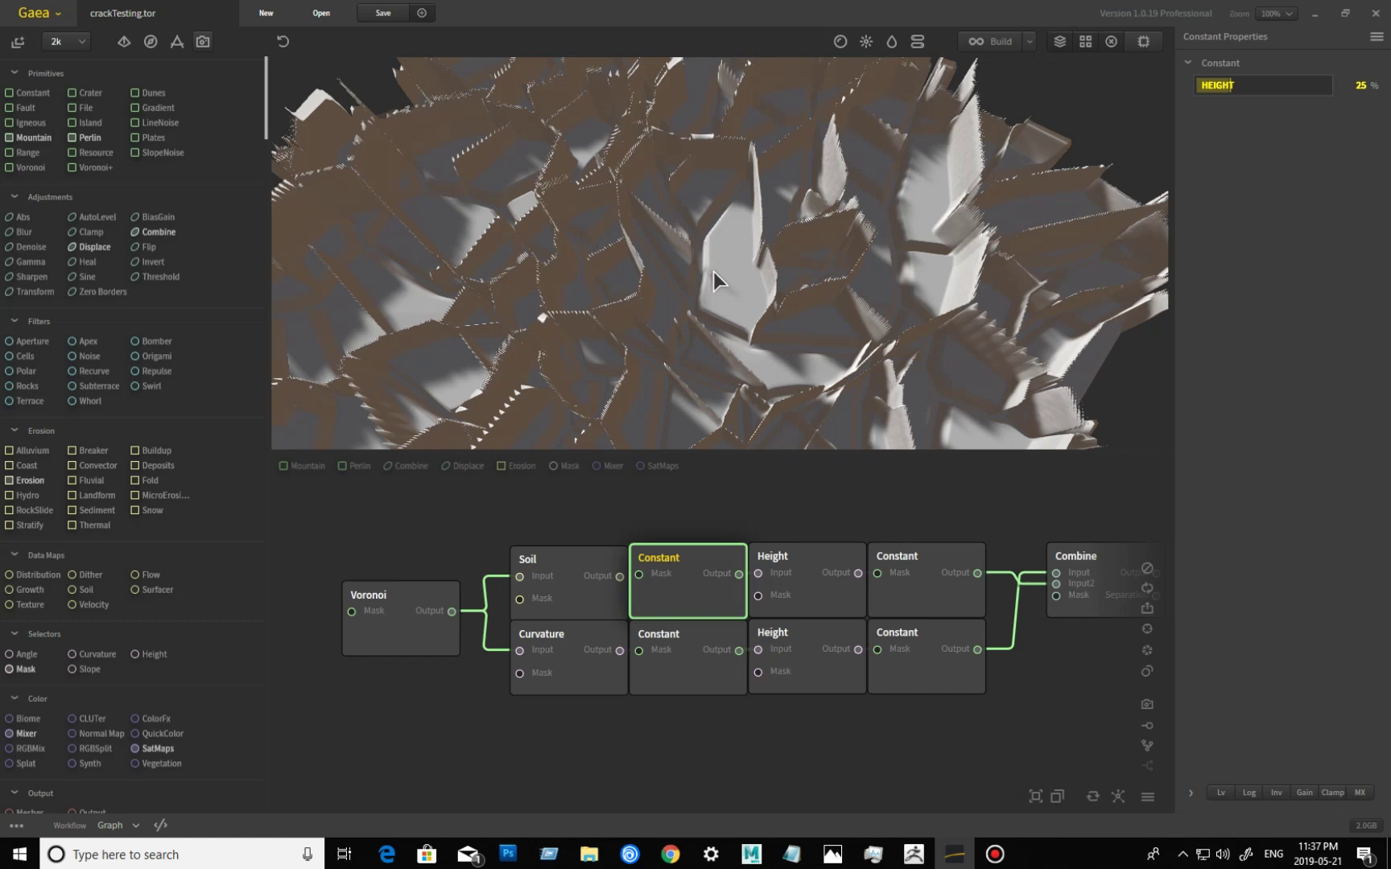
pyautogui.click(829, 610)
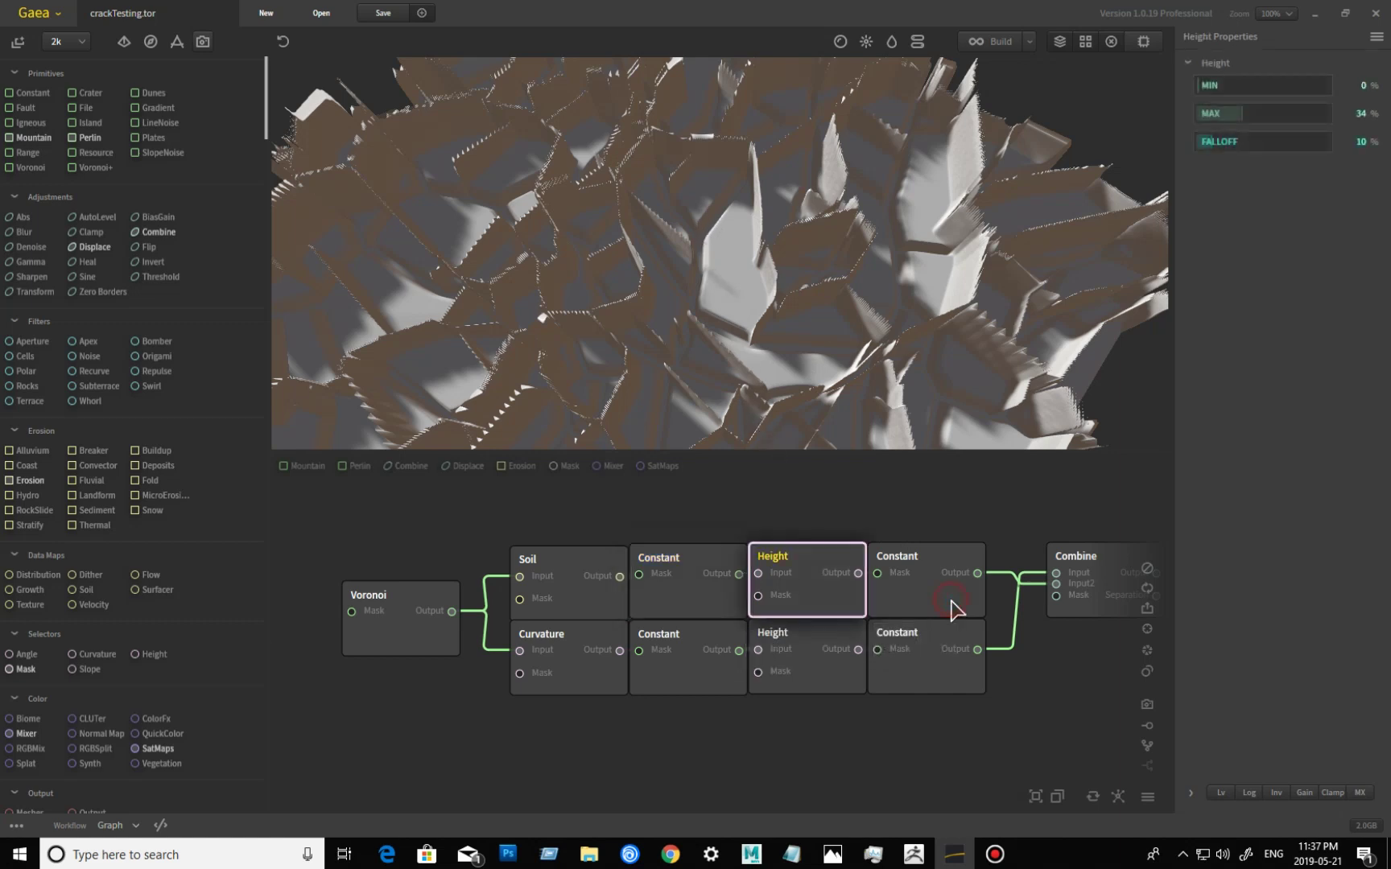
pyautogui.click(955, 609)
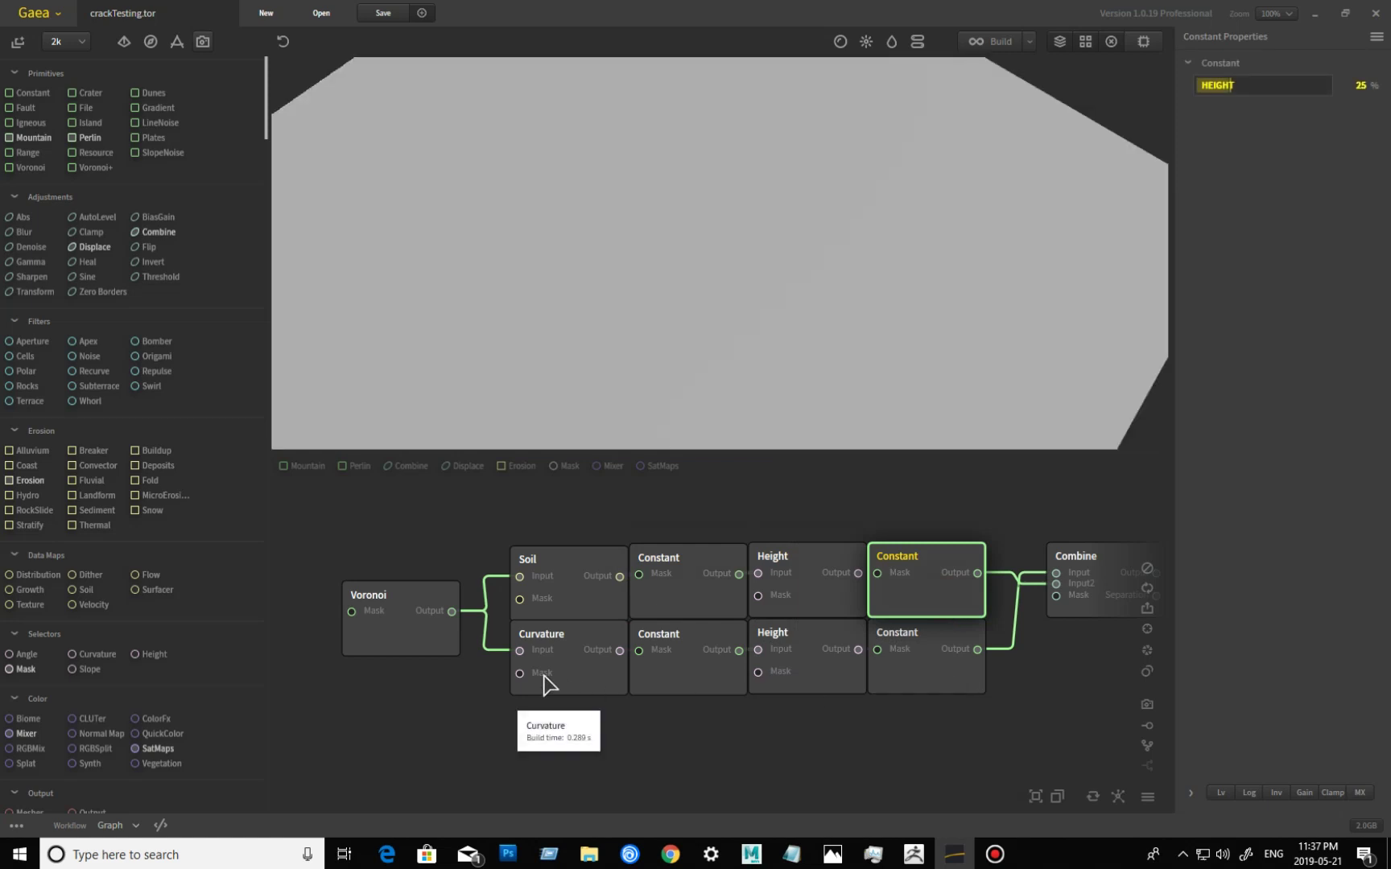
# - Preview the Curvature node and the Constant node directly after it, examining the crack lines from several angles
pyautogui.click(557, 688)
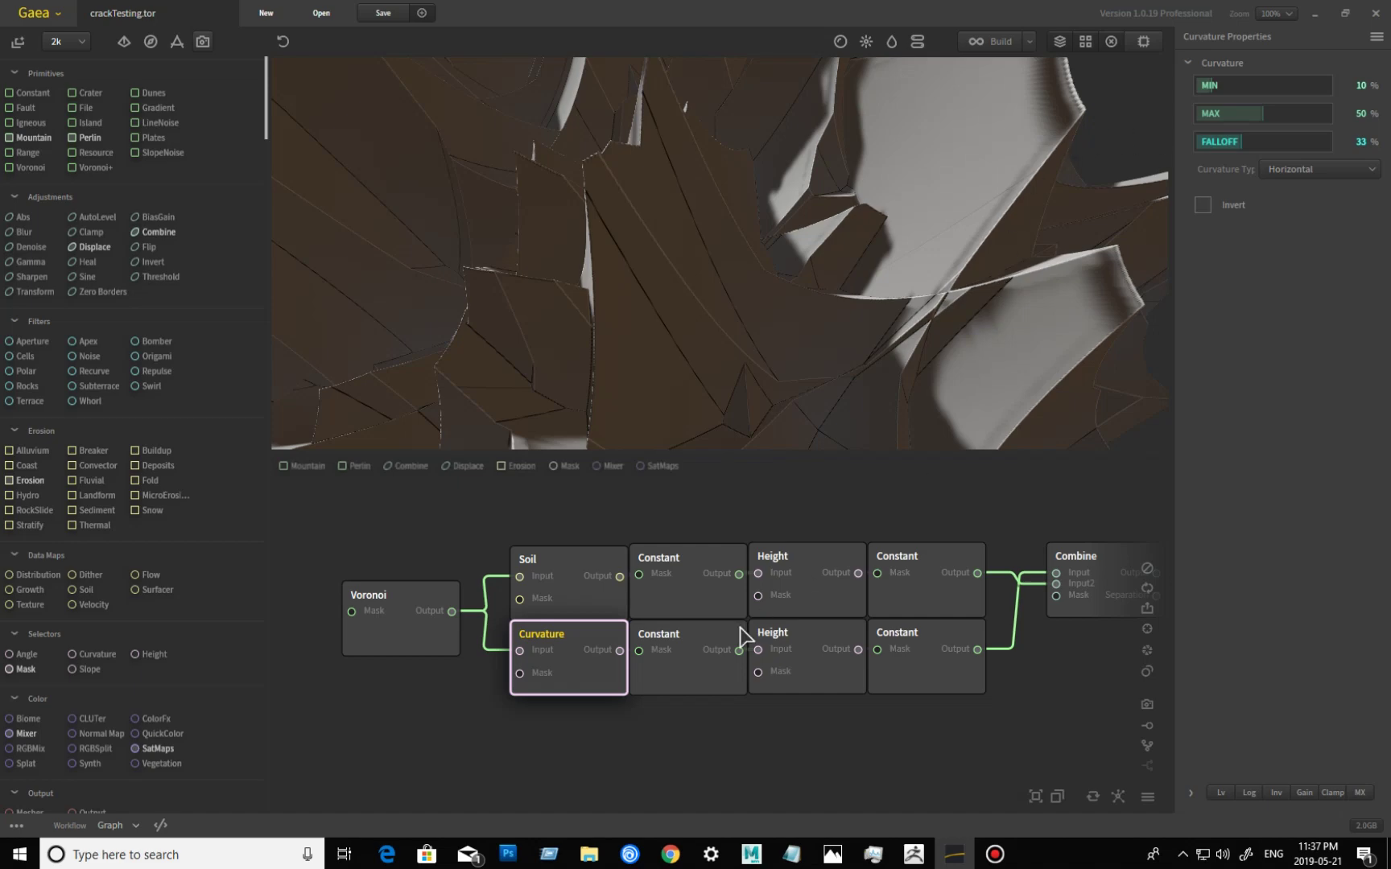
pyautogui.click(710, 681)
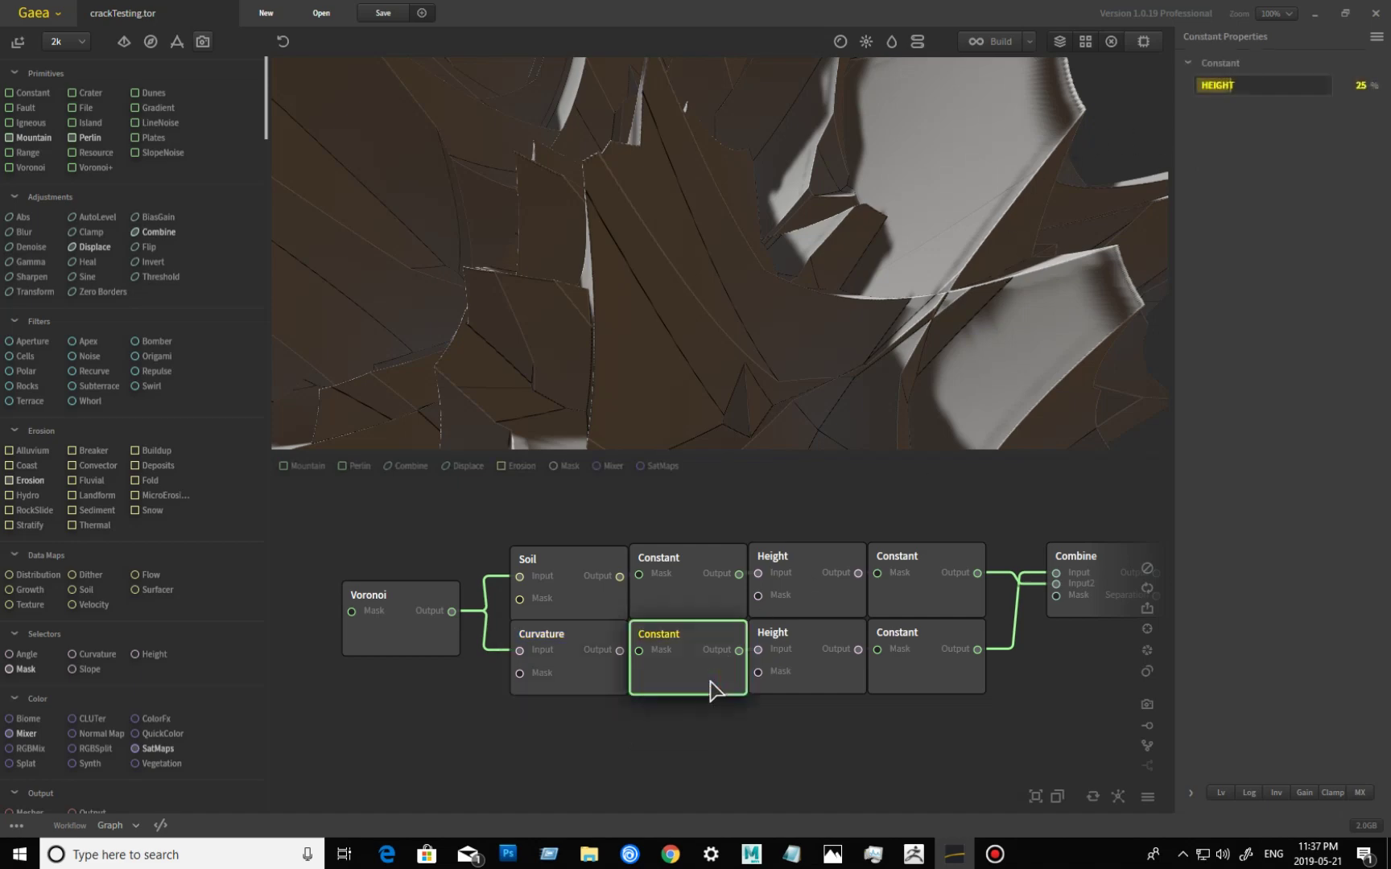
pyautogui.moveTo(608, 355); pyautogui.dragTo(533, 286)
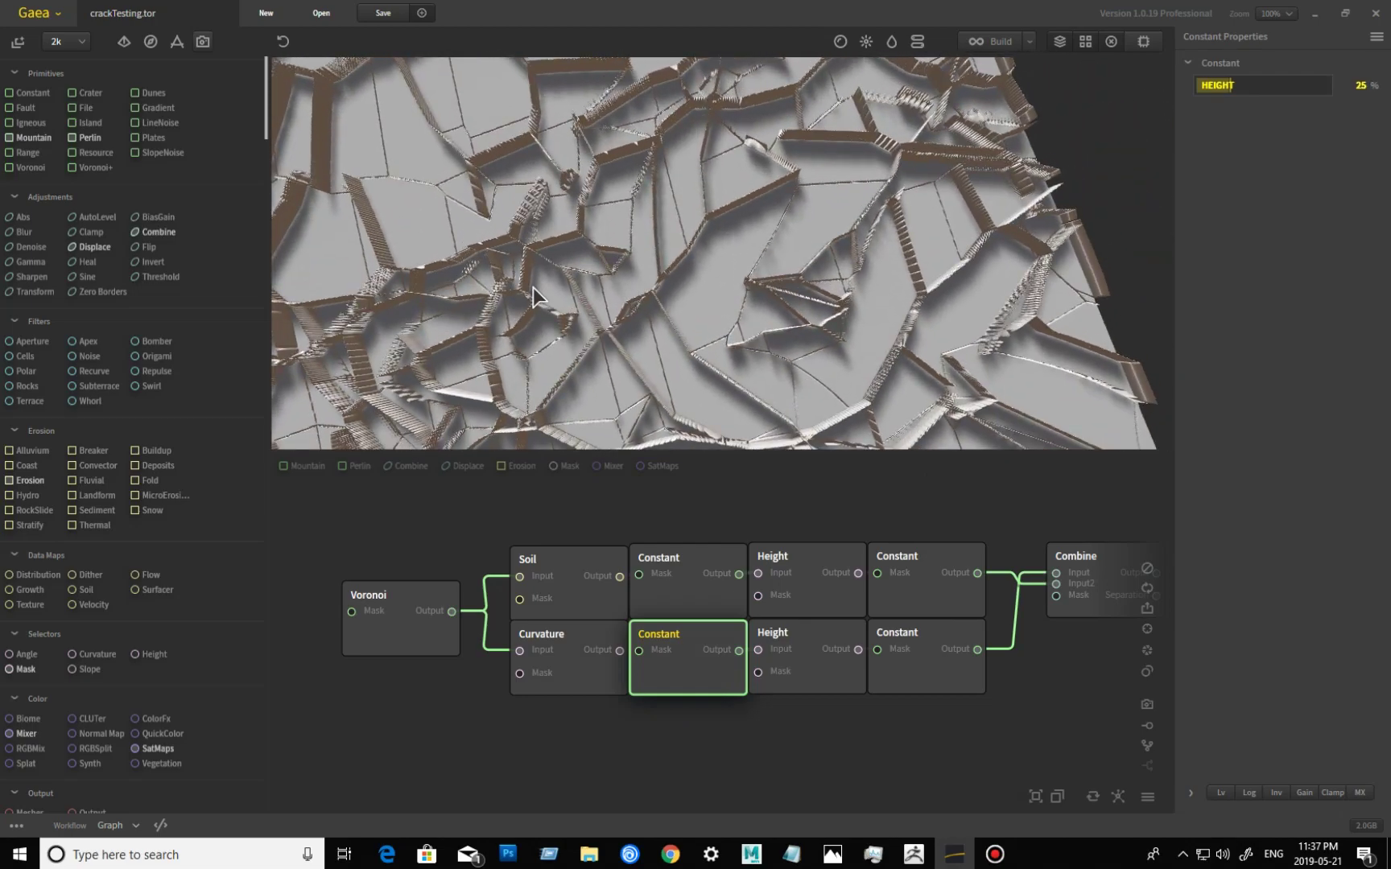
pyautogui.moveTo(533, 288)
pyautogui.mouseDown()
pyautogui.moveTo(537, 272)
pyautogui.moveTo(530, 292)
pyautogui.mouseUp()
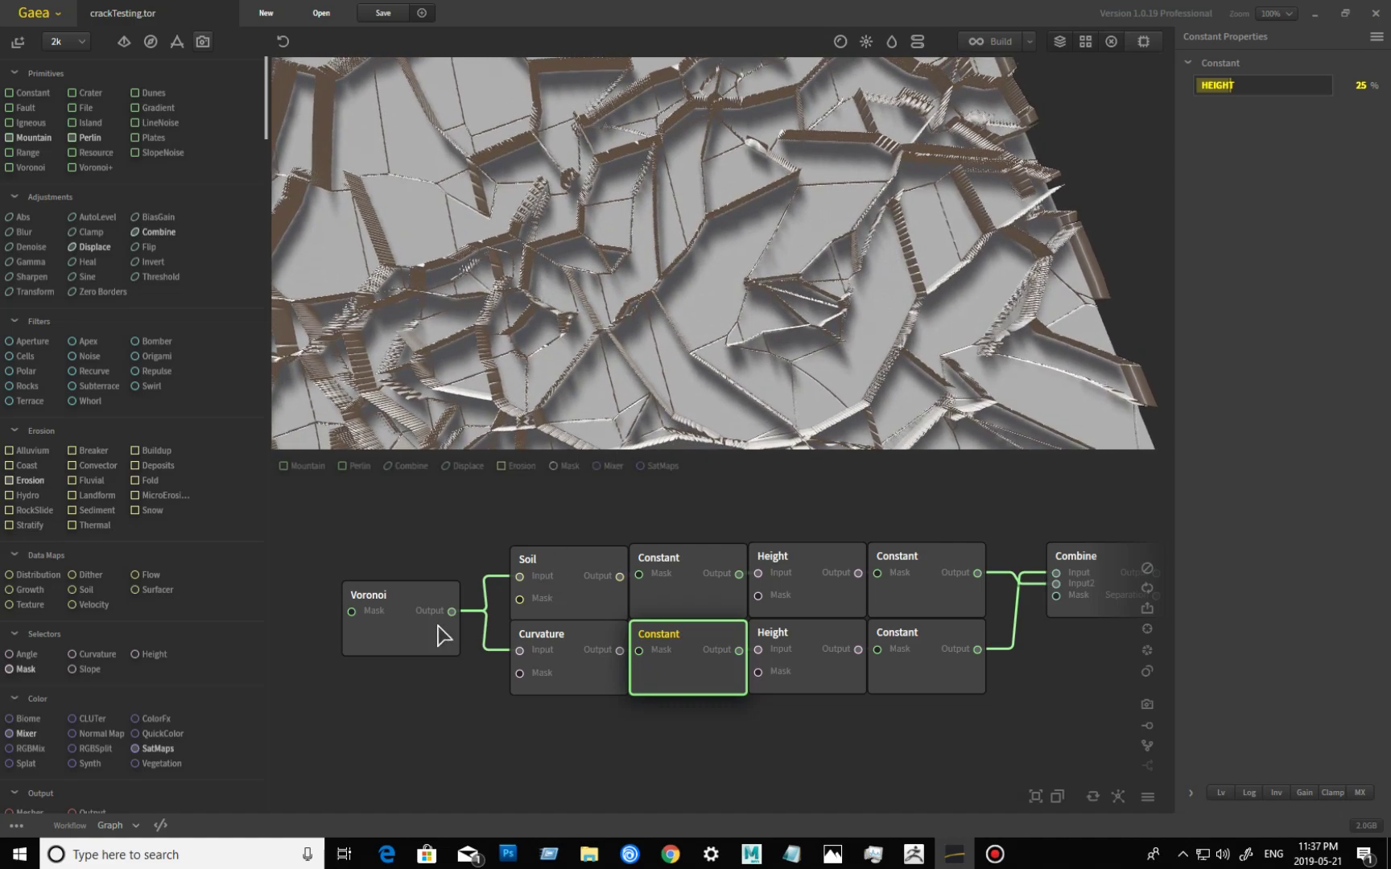
pyautogui.moveTo(731, 249); pyautogui.dragTo(625, 267)
pyautogui.scroll(5, 683, 302)
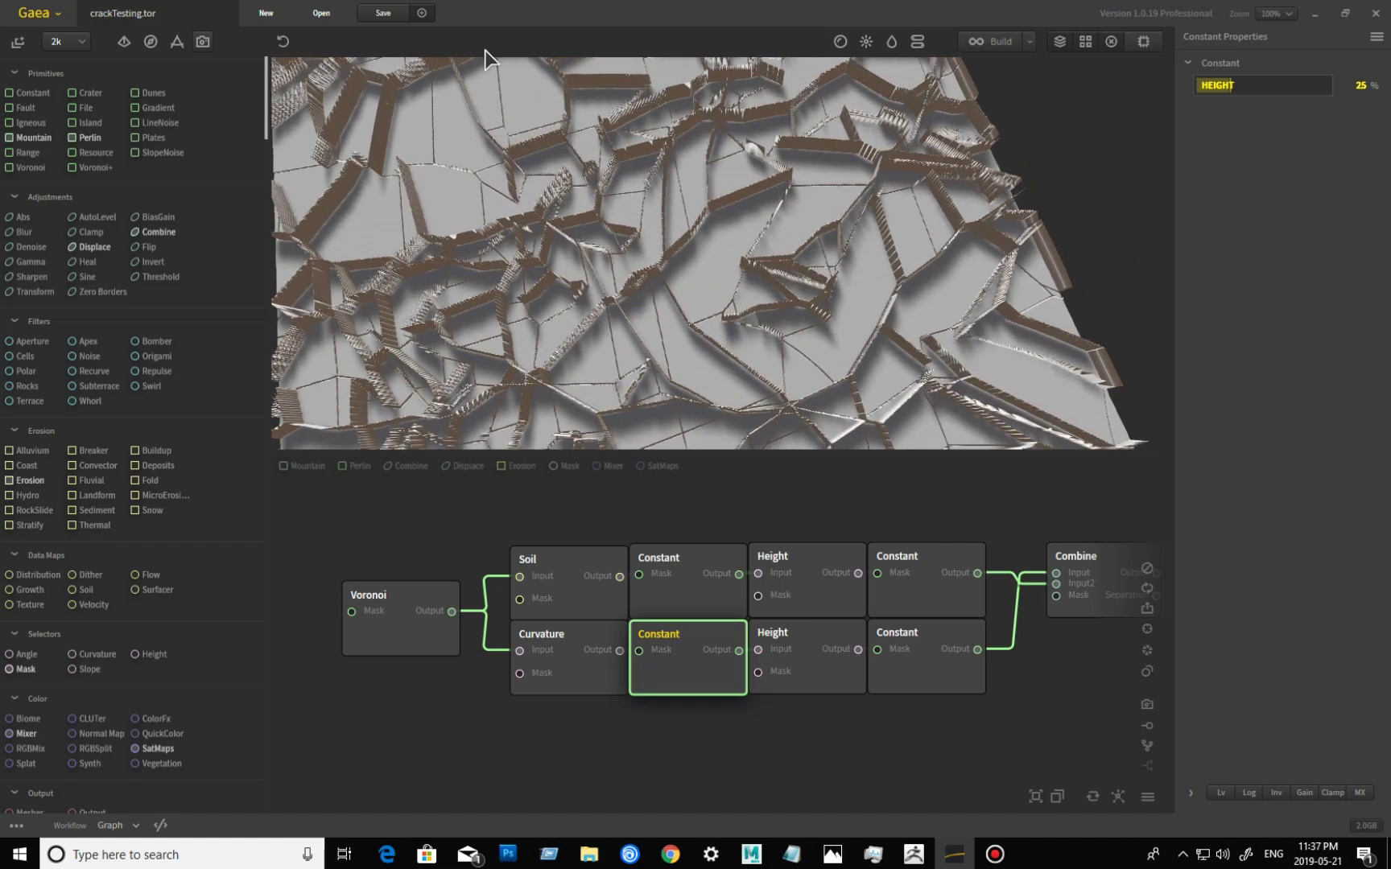
# - Preview the Voronoi node again and examine the edges of its terrain shape alongside its perturb settings
pyautogui.click(429, 643)
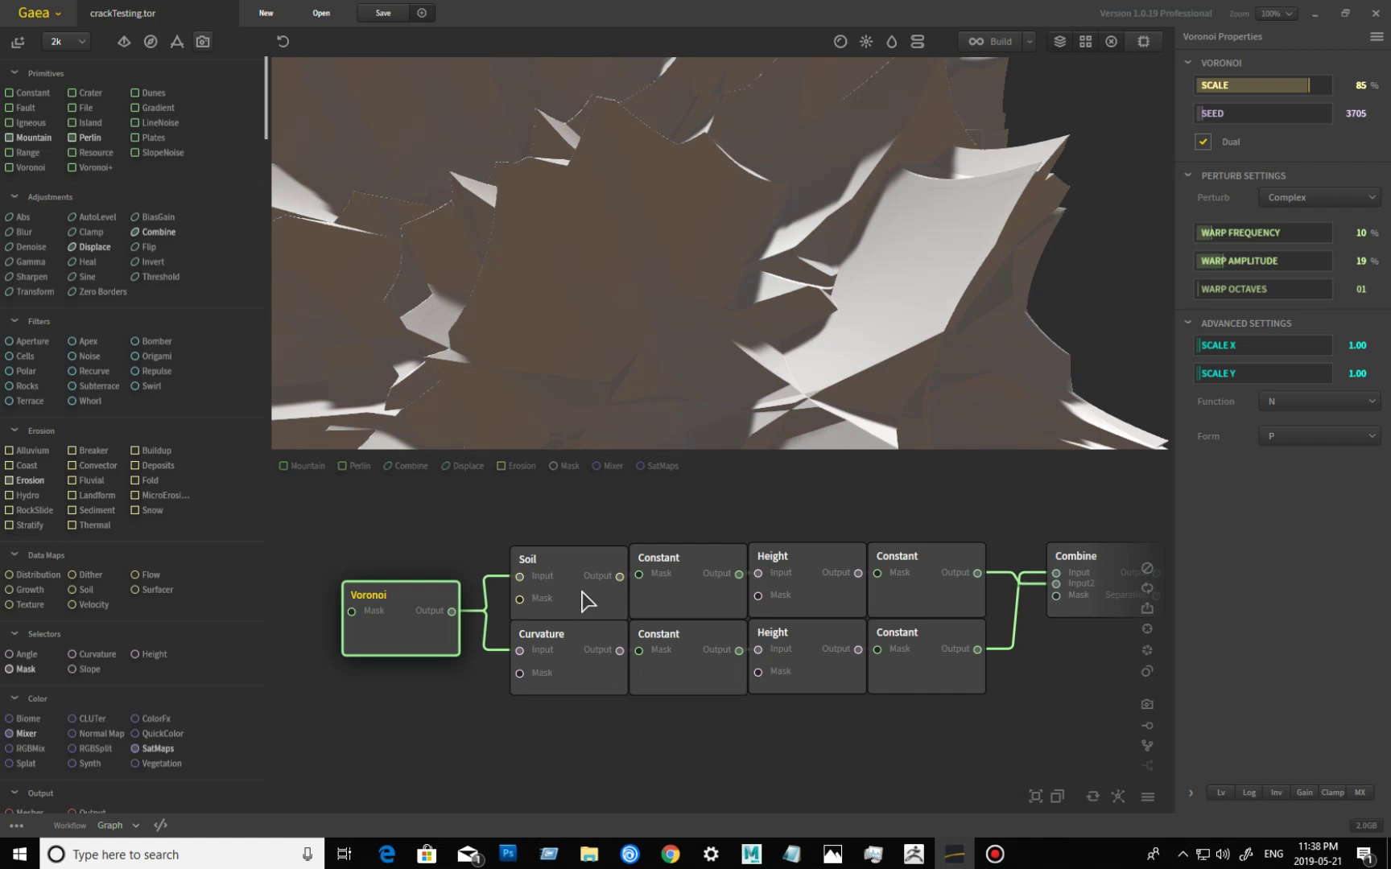
pyautogui.moveTo(858, 273); pyautogui.dragTo(1016, 300)
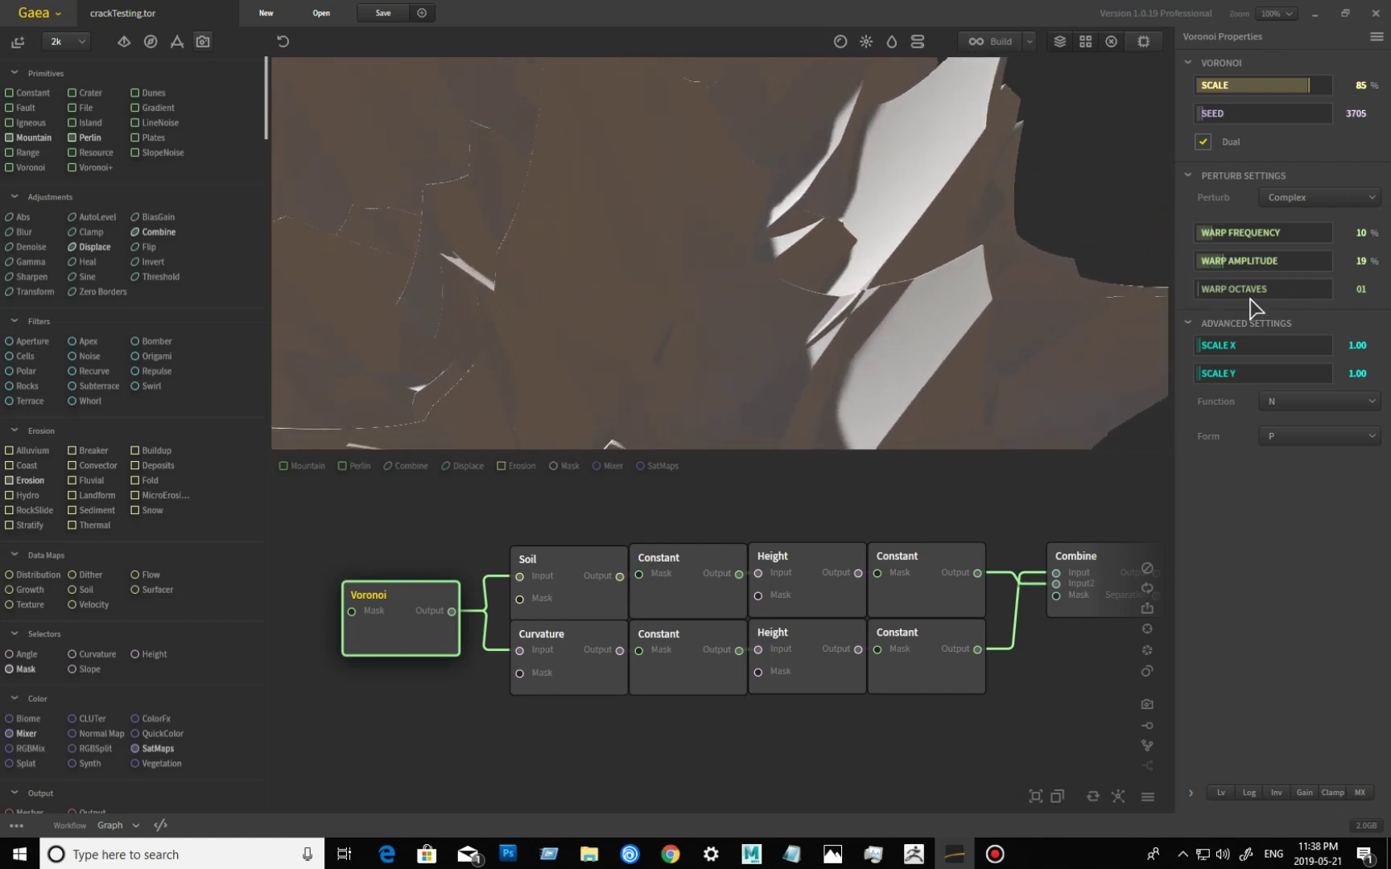
pyautogui.moveTo(968, 267)
pyautogui.mouseDown()
pyautogui.moveTo(978, 212)
pyautogui.moveTo(922, 142)
pyautogui.mouseUp()
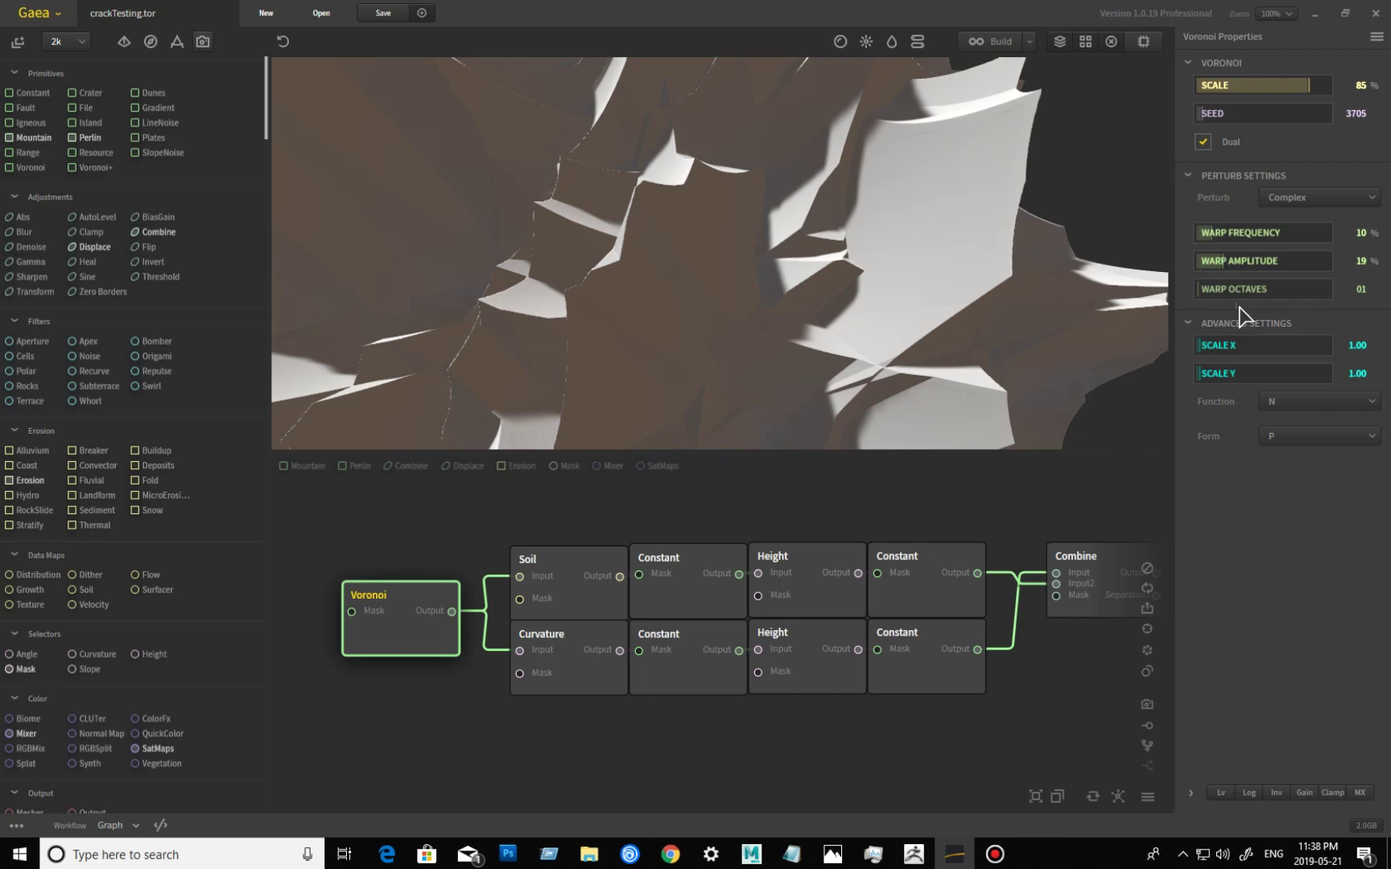
# - Compare the two Constant nodes and the Height node in the Curvature branch, examining the crack lines of the final Constant
pyautogui.click(946, 680)
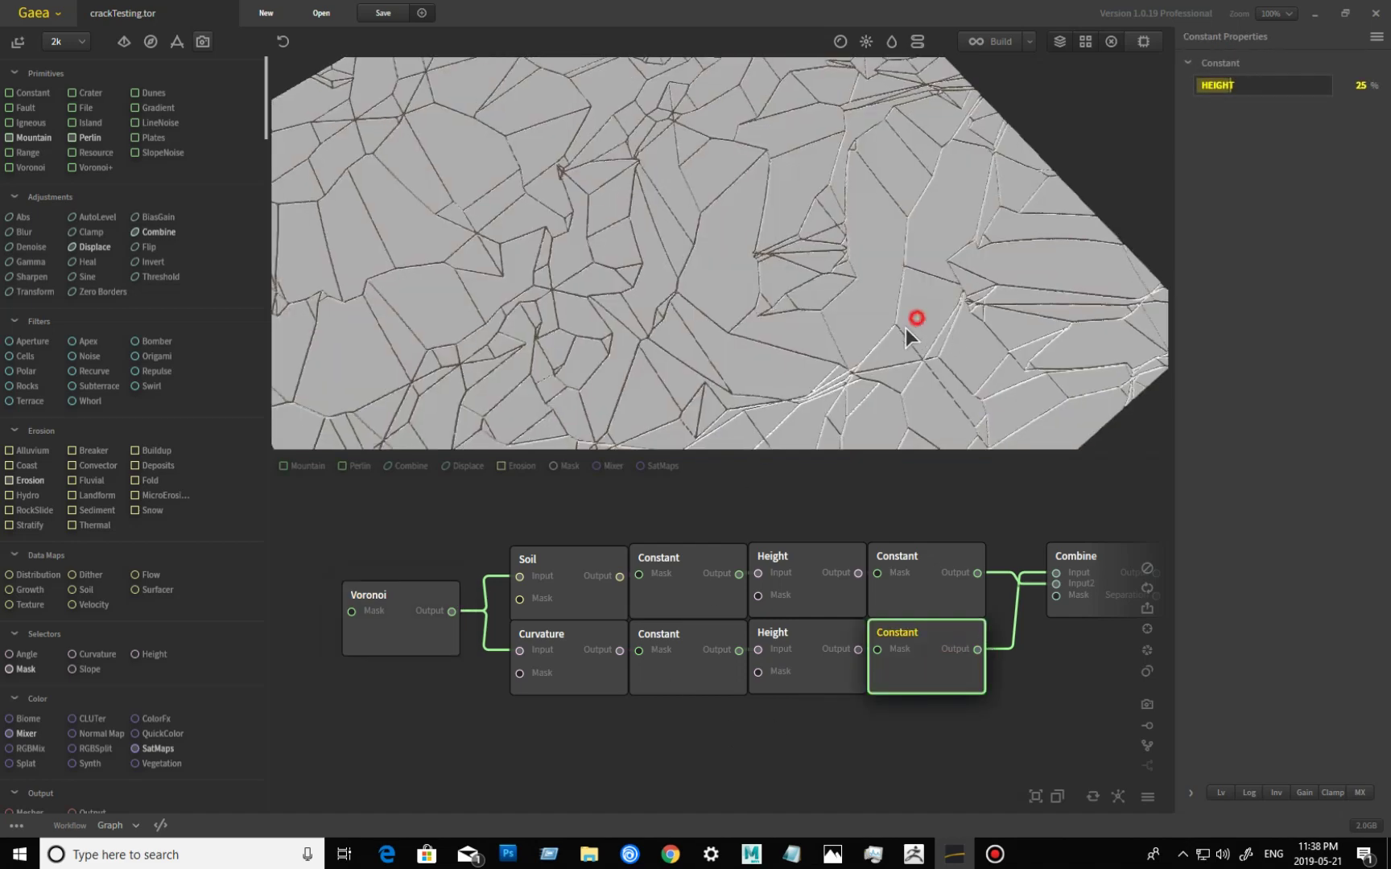
pyautogui.click(709, 654)
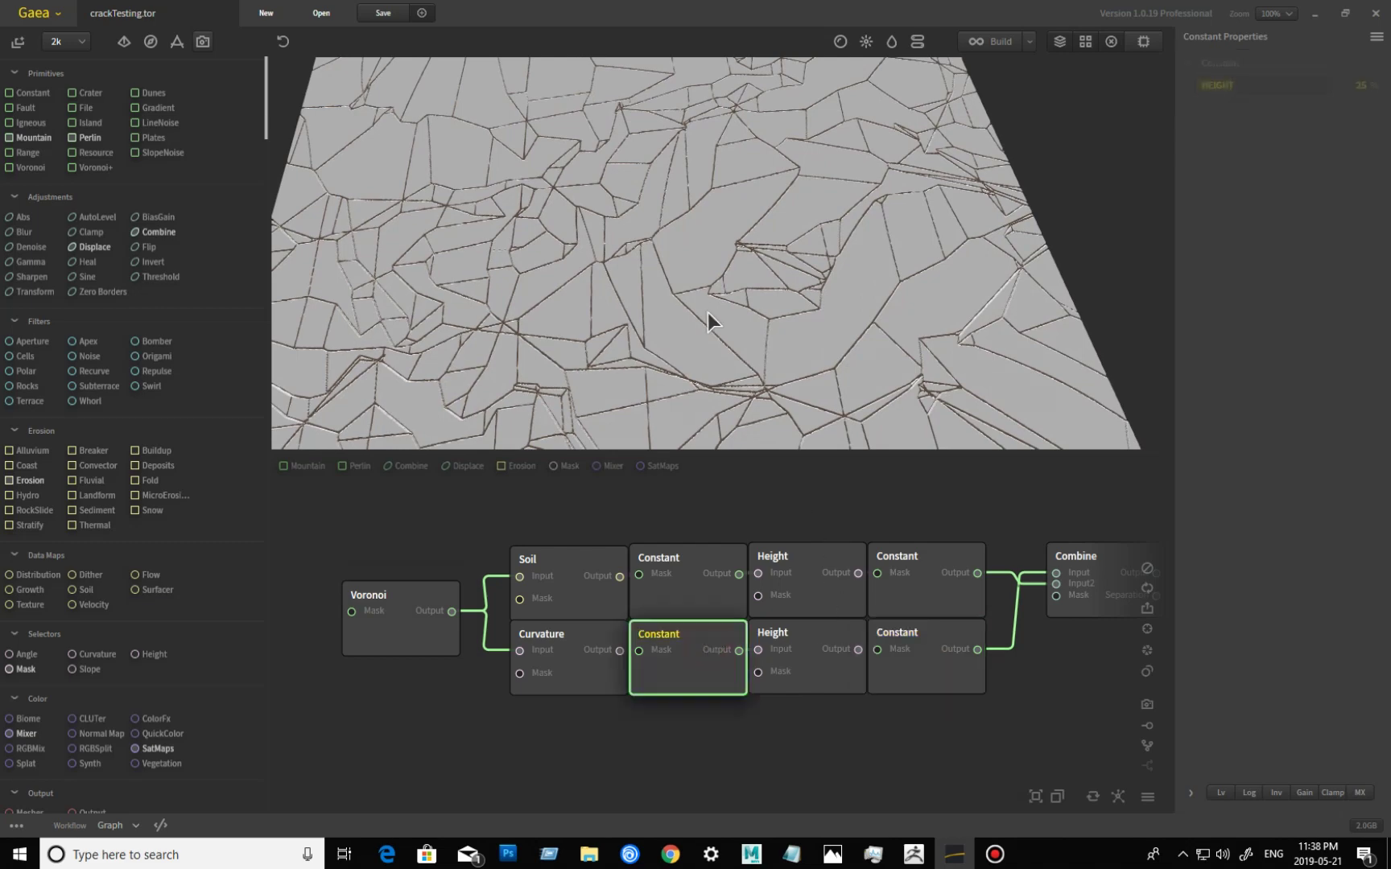
pyautogui.click(833, 663)
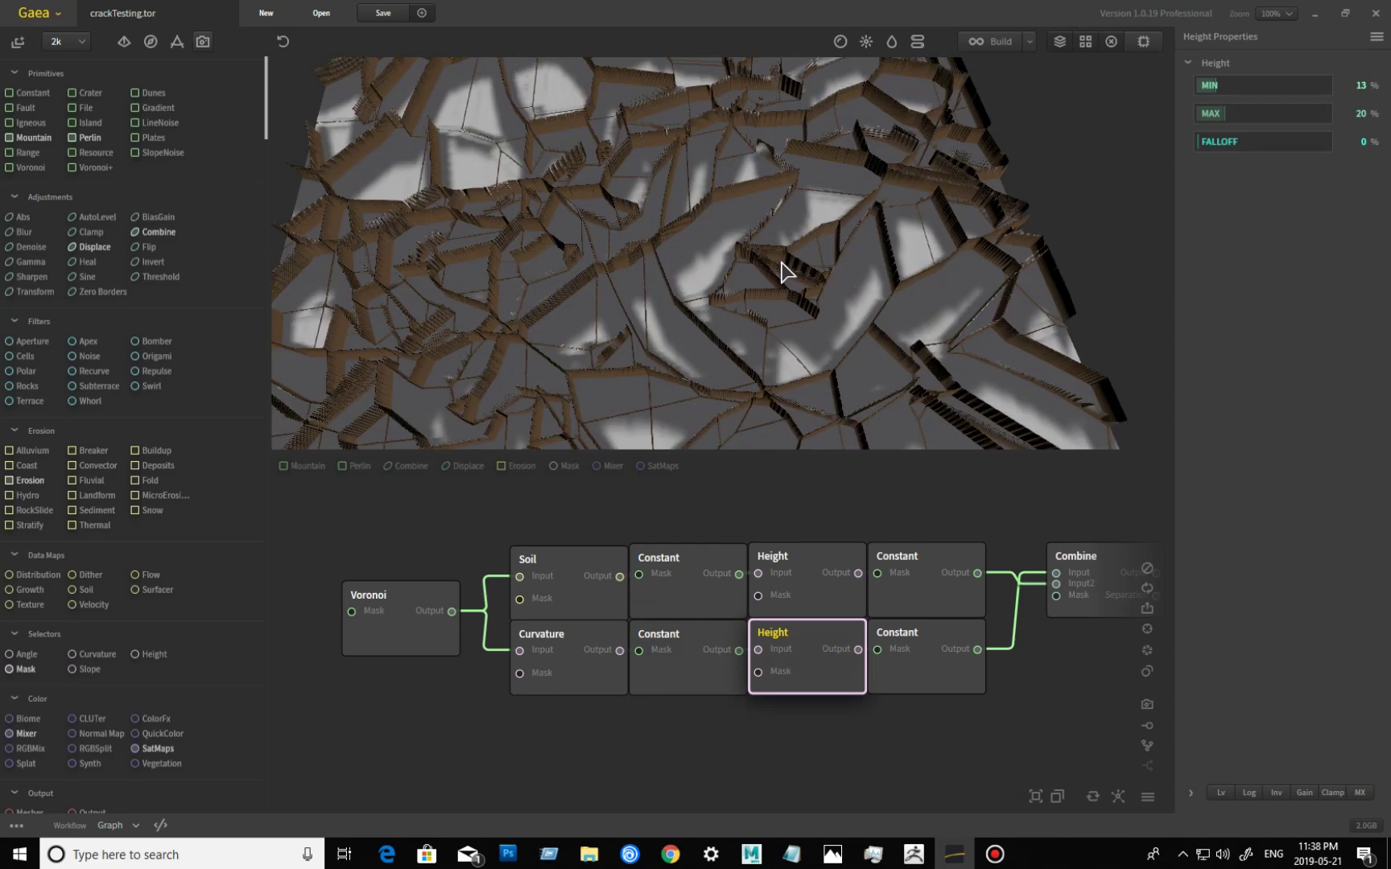
pyautogui.click(946, 673)
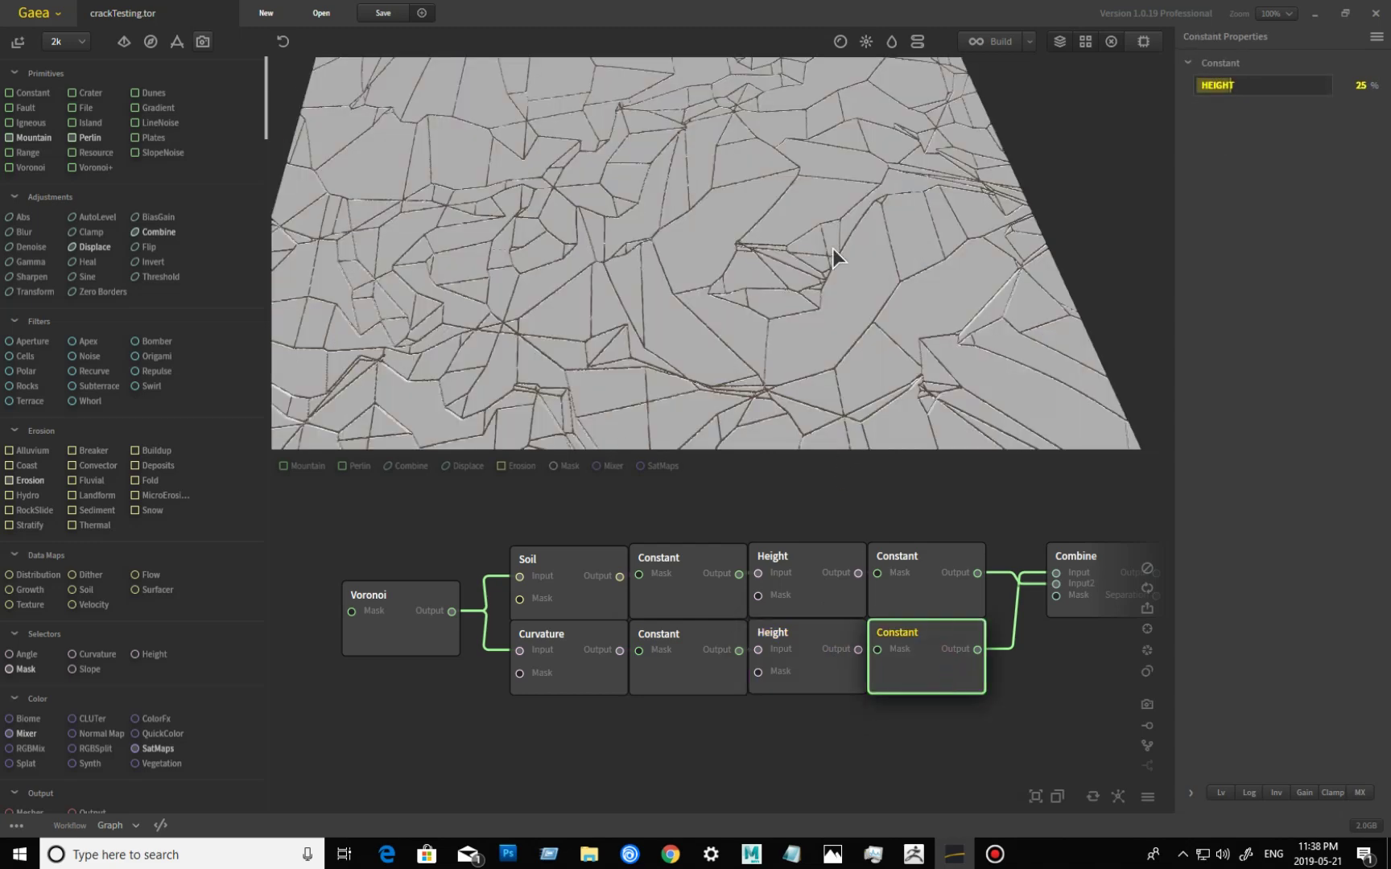
pyautogui.moveTo(825, 229); pyautogui.dragTo(801, 355)
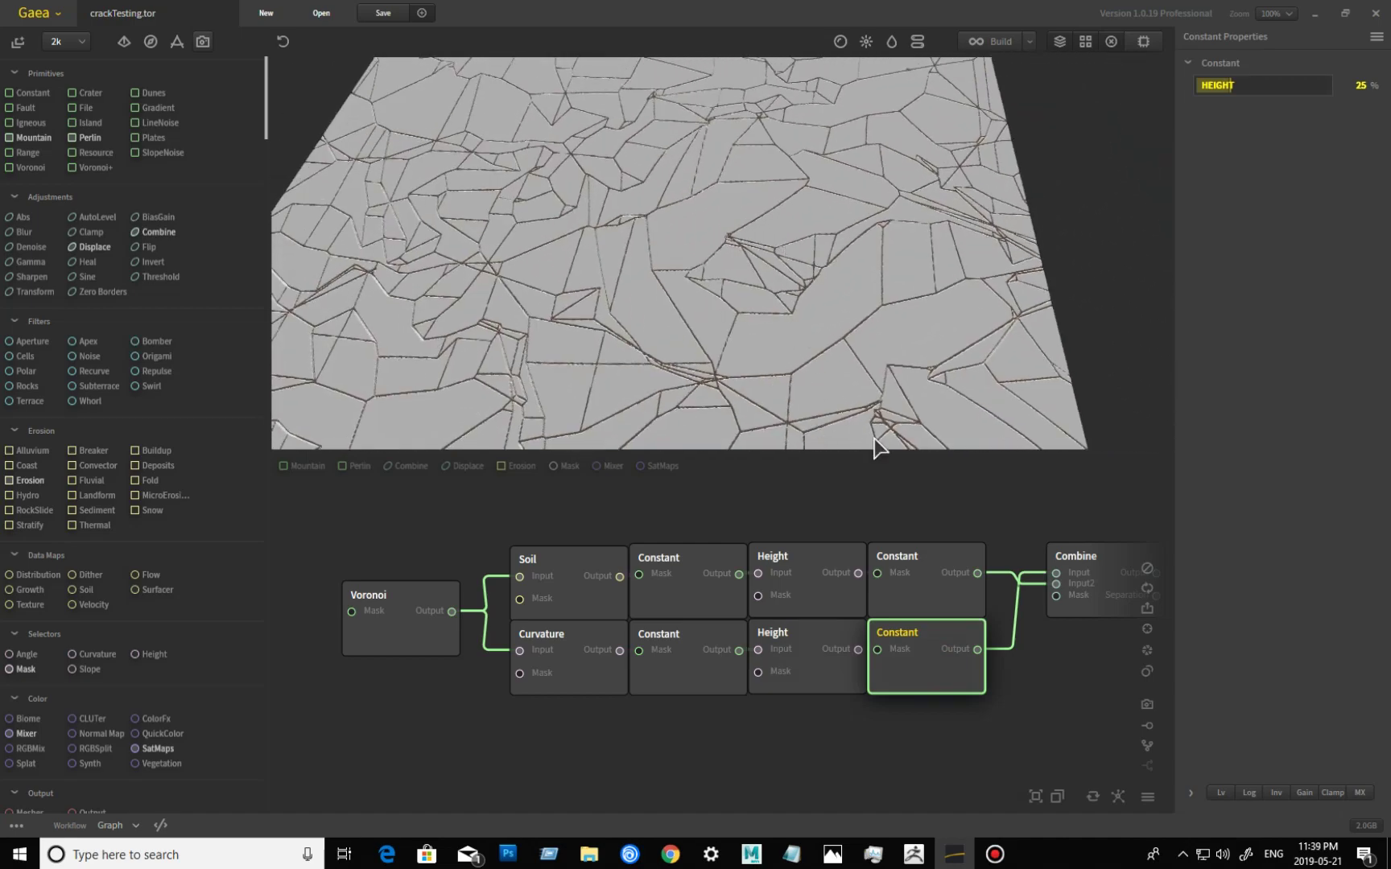
# - Preview the Combine node that merges both branches, and the Displace node after it, examining the displaced cracks from several angles
pyautogui.moveTo(1003, 506); pyautogui.dragTo(720, 528, button='middle')
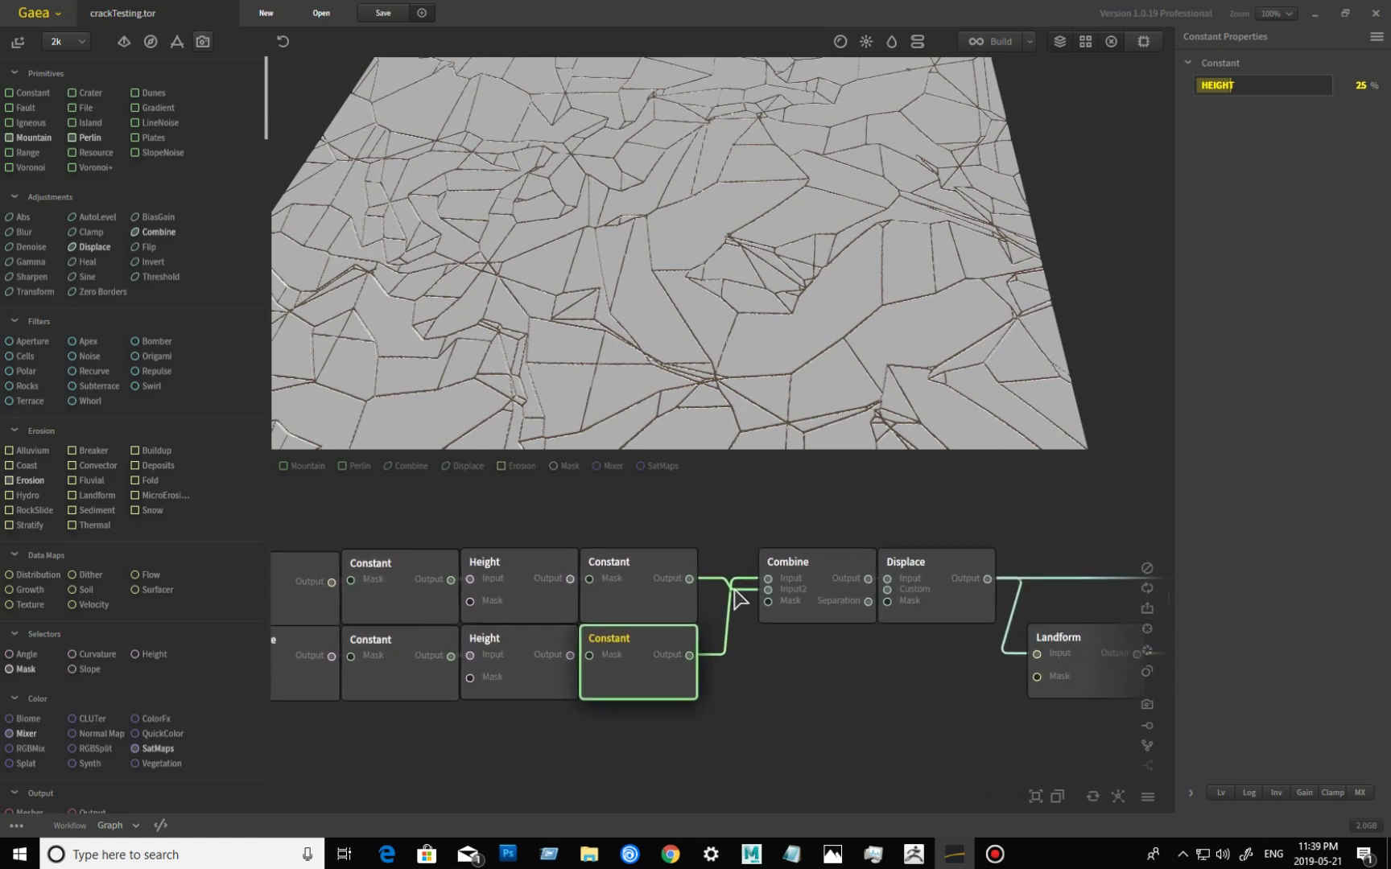
pyautogui.click(826, 610)
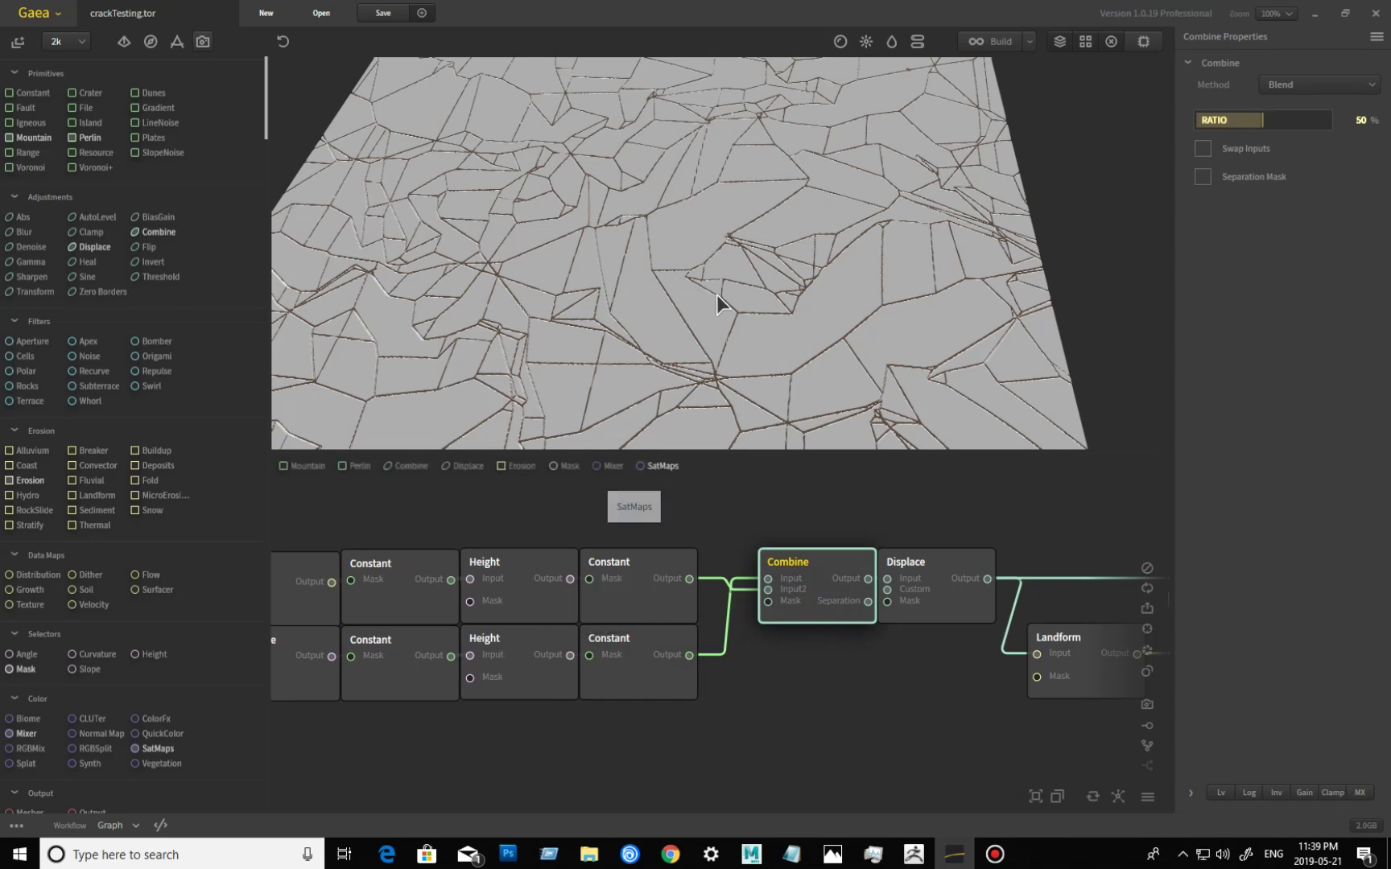
pyautogui.moveTo(957, 706); pyautogui.dragTo(776, 711, button='middle')
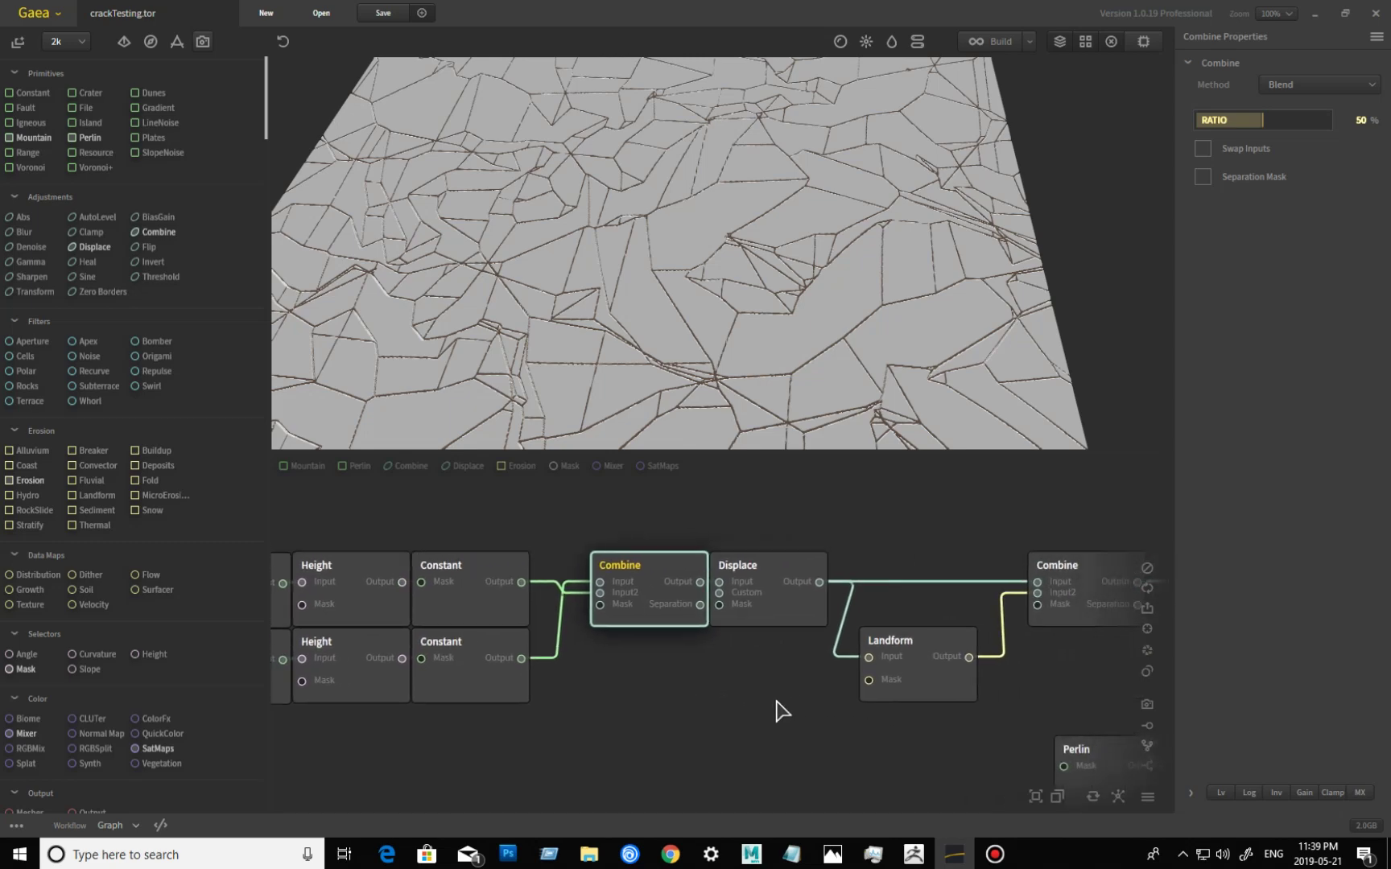
pyautogui.click(787, 622)
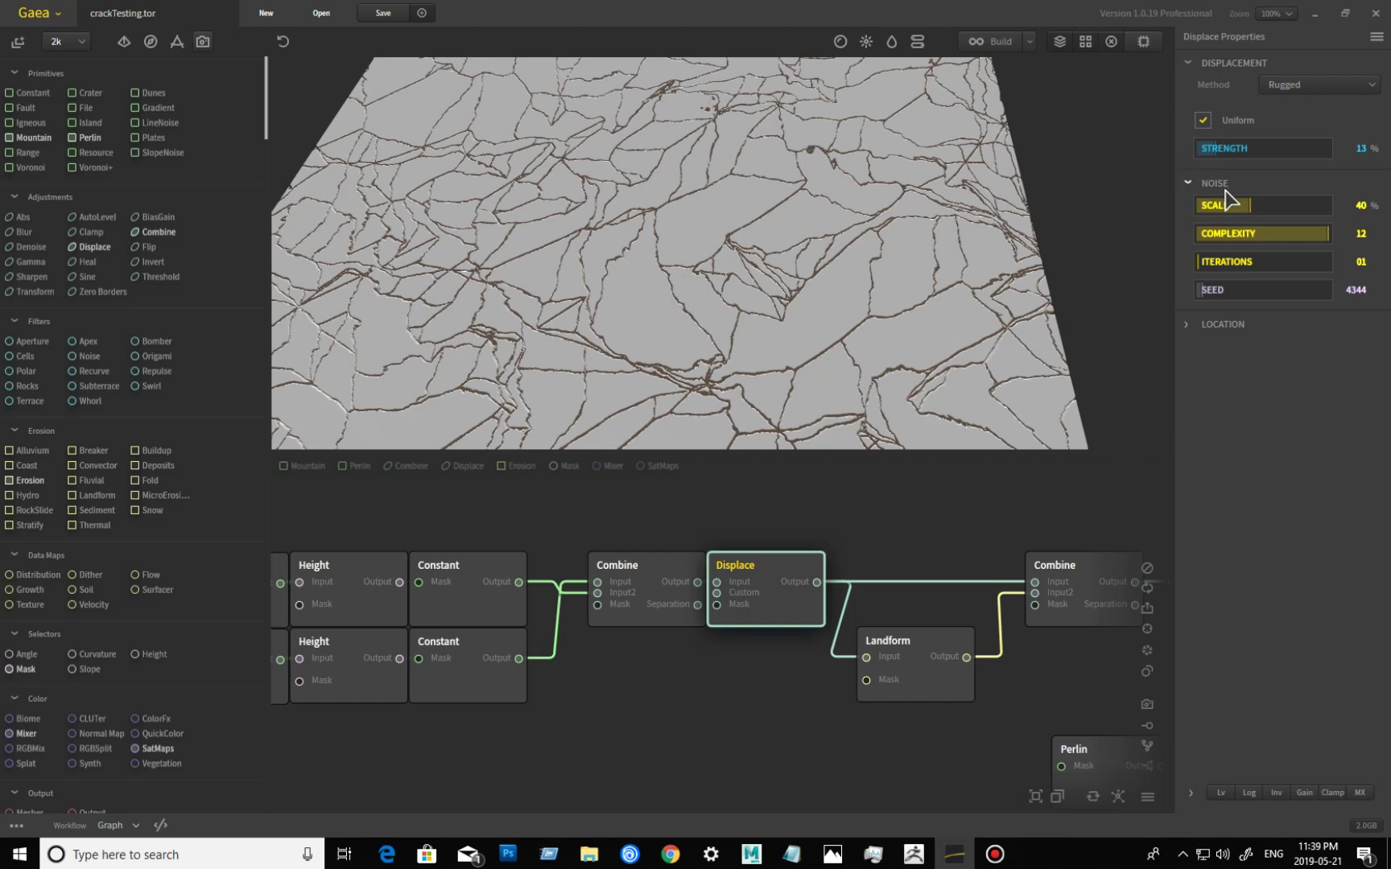
pyautogui.moveTo(622, 250); pyautogui.dragTo(615, 331)
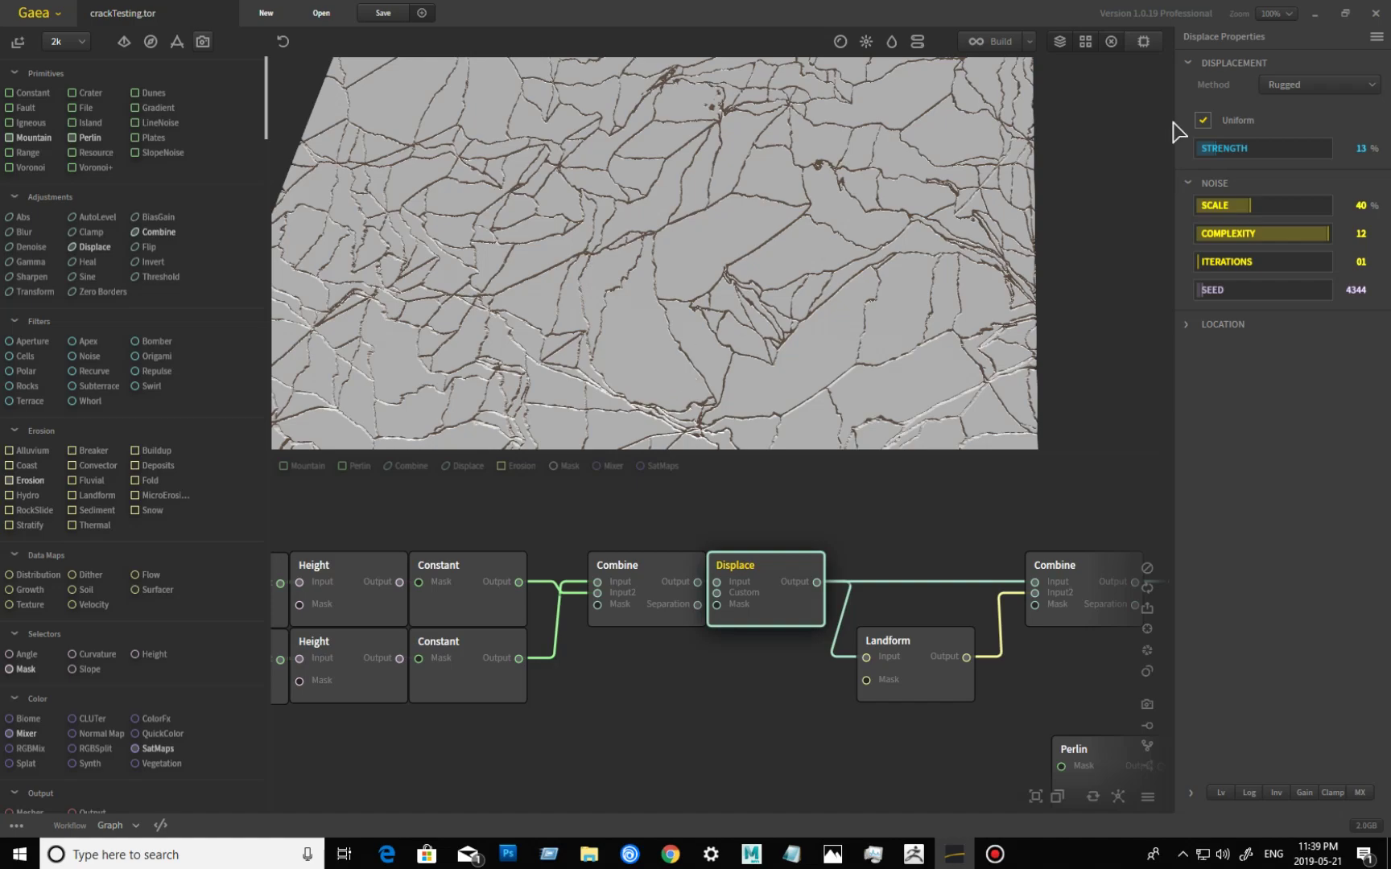
pyautogui.moveTo(749, 362); pyautogui.dragTo(496, 334)
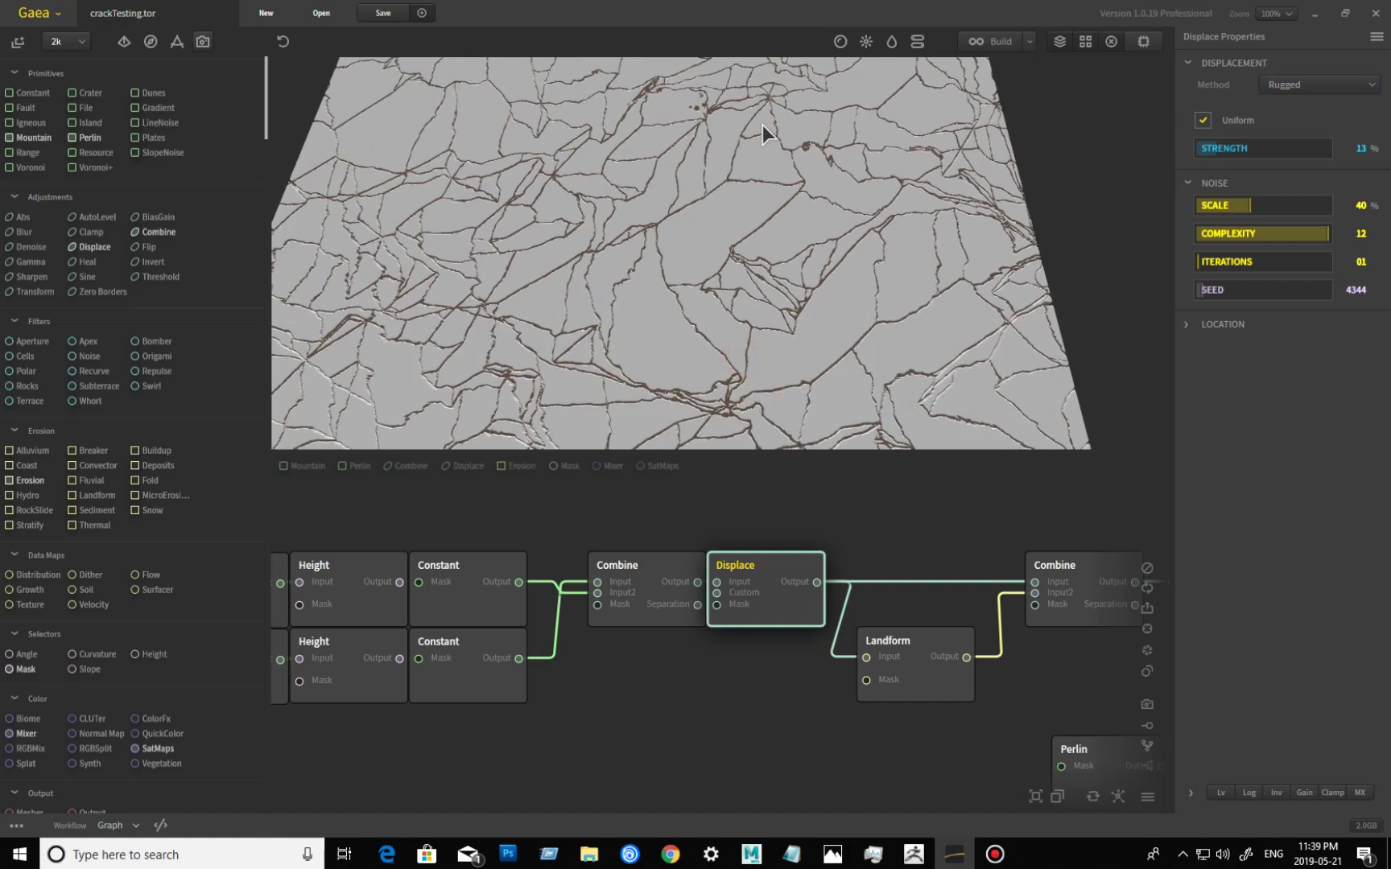
pyautogui.moveTo(621, 286)
pyautogui.mouseDown()
pyautogui.moveTo(561, 312)
pyautogui.moveTo(589, 332)
pyautogui.moveTo(627, 306)
pyautogui.mouseUp()
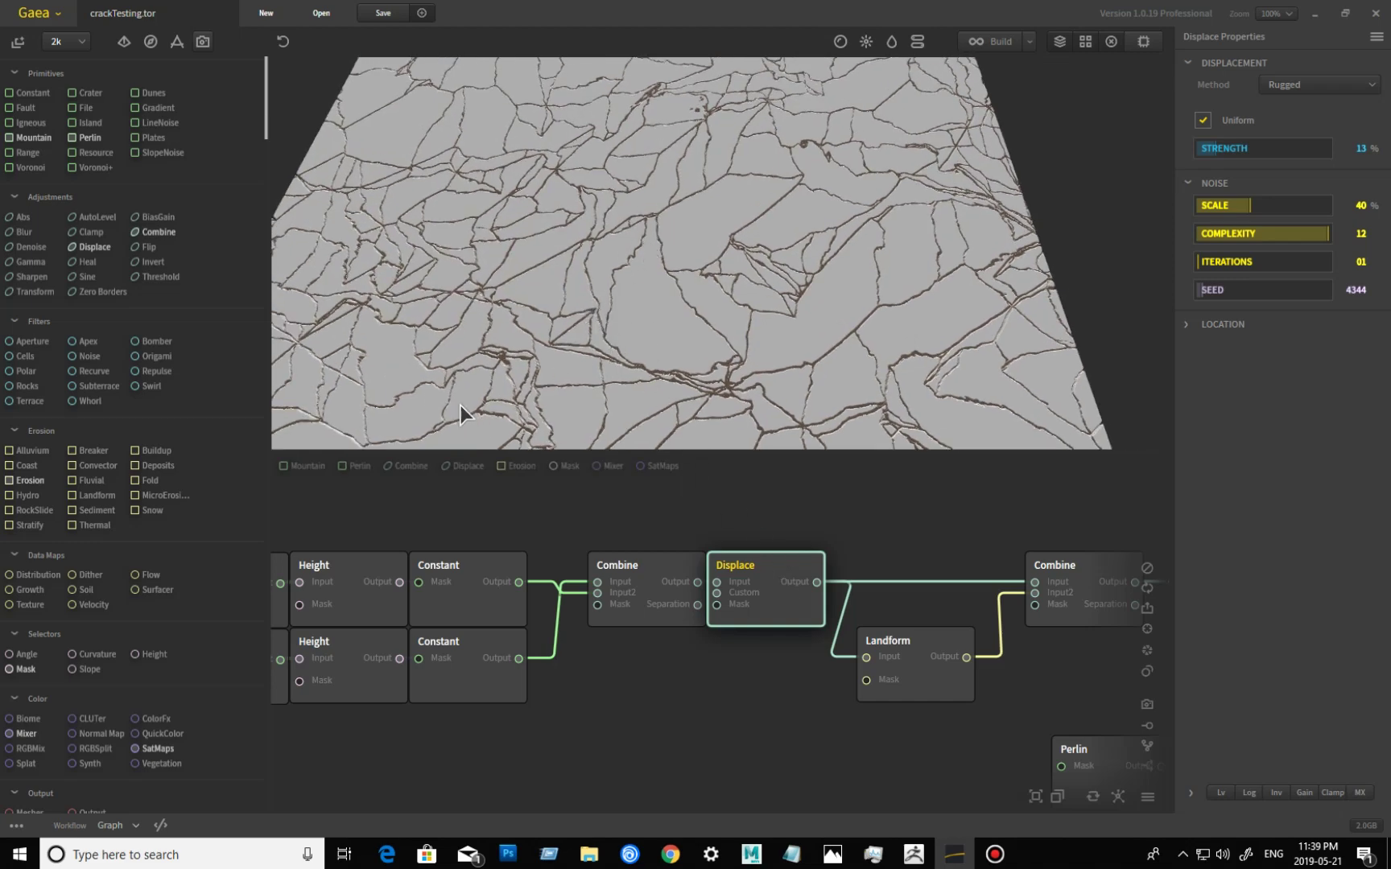
pyautogui.moveTo(699, 339); pyautogui.dragTo(750, 404)
pyautogui.moveTo(966, 351); pyautogui.dragTo(817, 360)
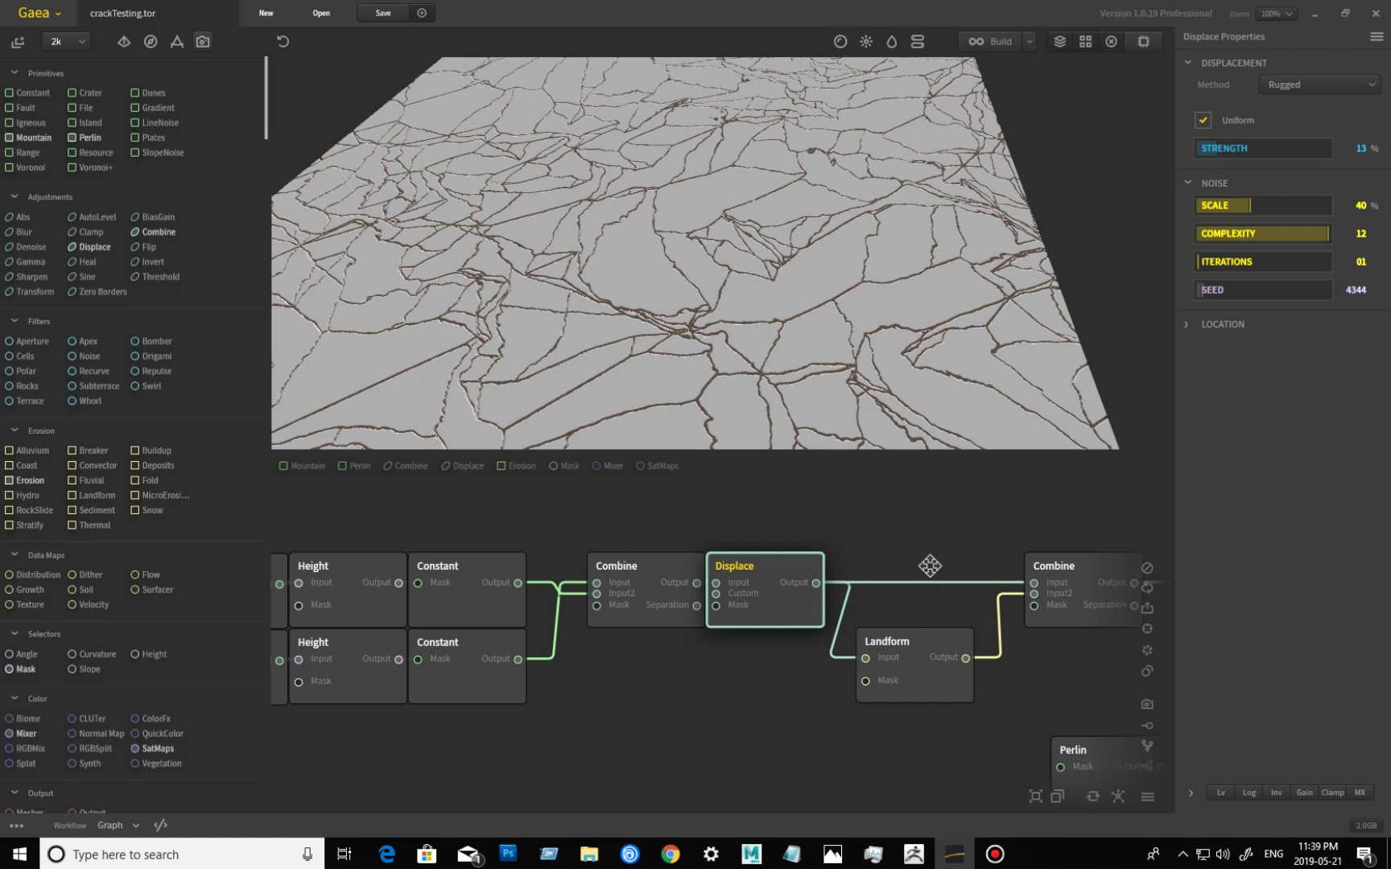
# - Preview the Landform node fed by Displace and examine its eroded crack edges up close and across the whole terrain
pyautogui.moveTo(932, 559); pyautogui.dragTo(894, 599, button='middle')
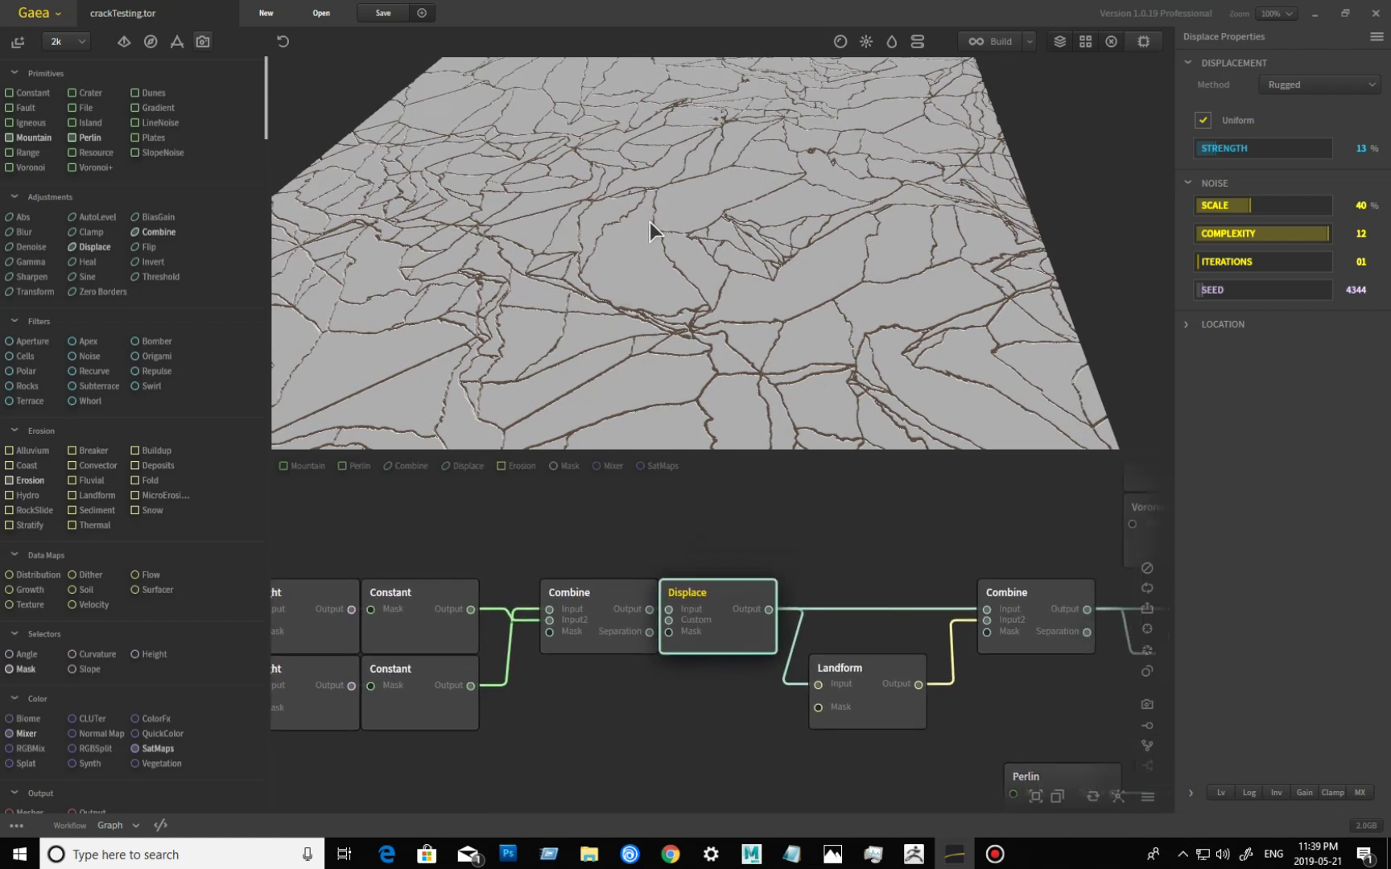
pyautogui.click(880, 703)
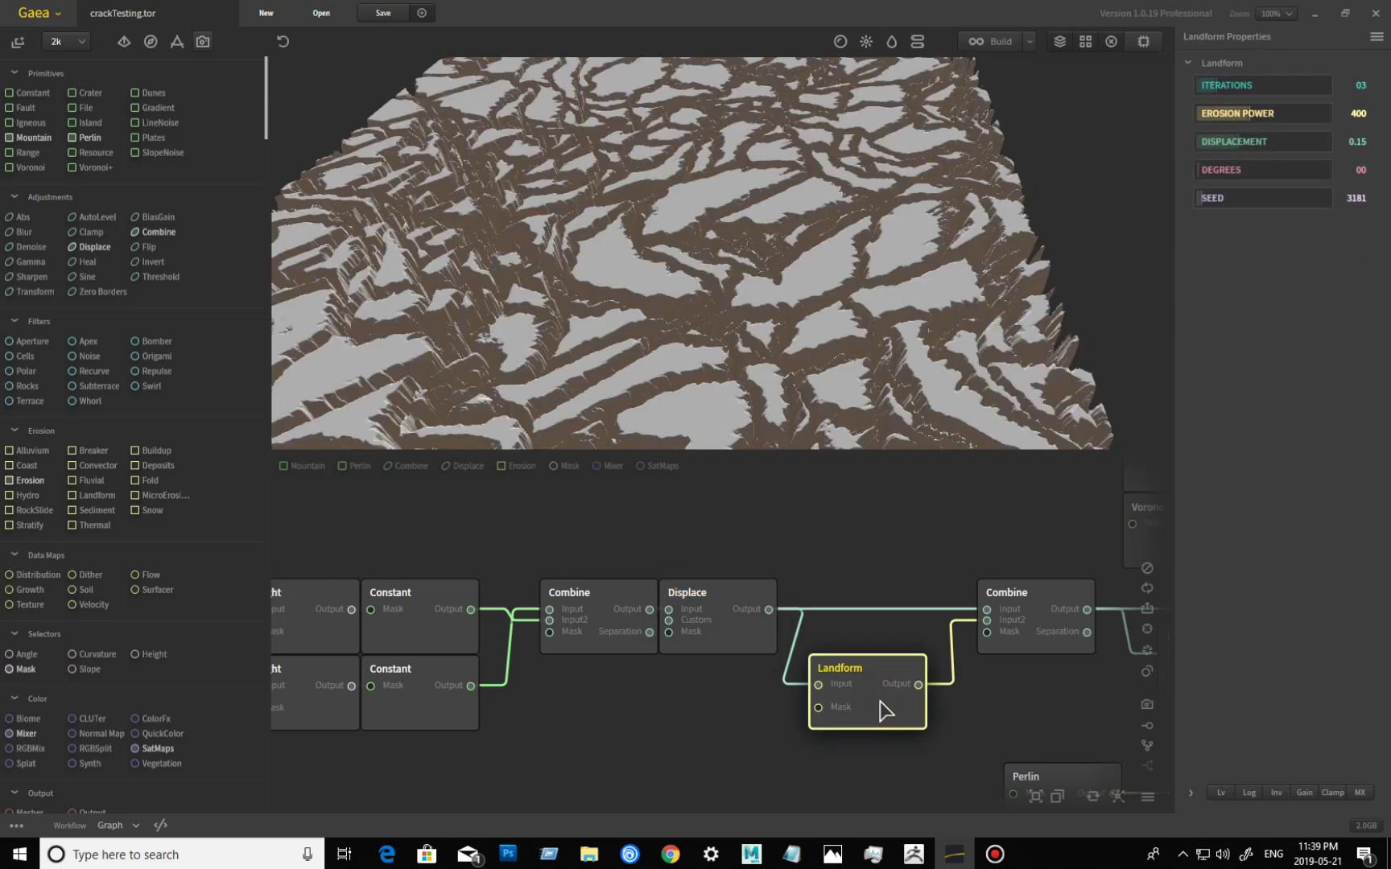
pyautogui.moveTo(880, 252)
pyautogui.mouseDown()
pyautogui.moveTo(870, 276)
pyautogui.moveTo(824, 279)
pyautogui.mouseUp()
pyautogui.moveTo(604, 291)
pyautogui.mouseDown()
pyautogui.moveTo(576, 326)
pyautogui.moveTo(577, 174)
pyautogui.moveTo(685, 236)
pyautogui.moveTo(738, 233)
pyautogui.moveTo(783, 161)
pyautogui.moveTo(792, 179)
pyautogui.mouseUp()
pyautogui.scroll(5, 566, 311)
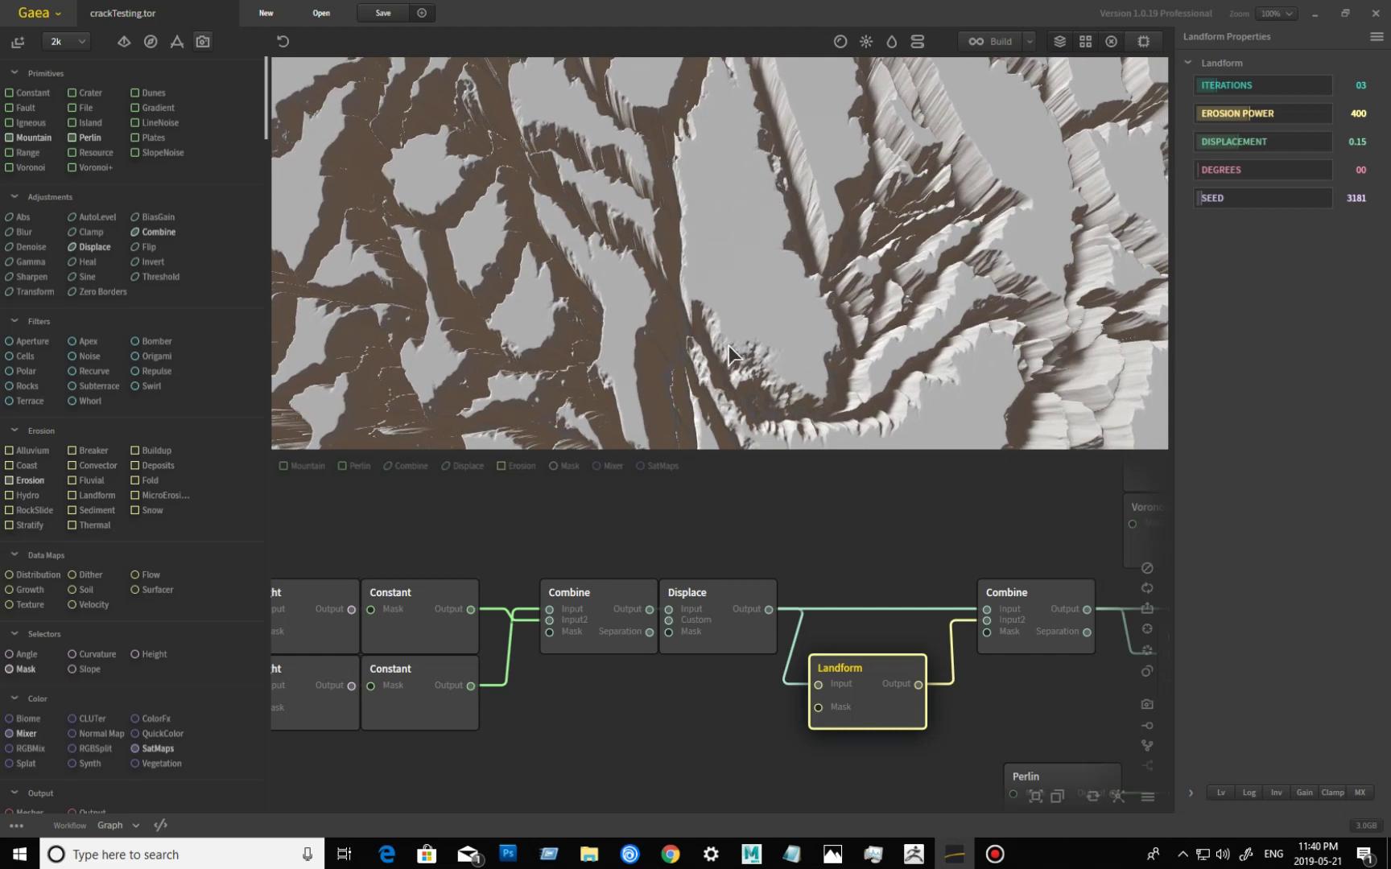
pyautogui.moveTo(883, 309); pyautogui.dragTo(736, 342)
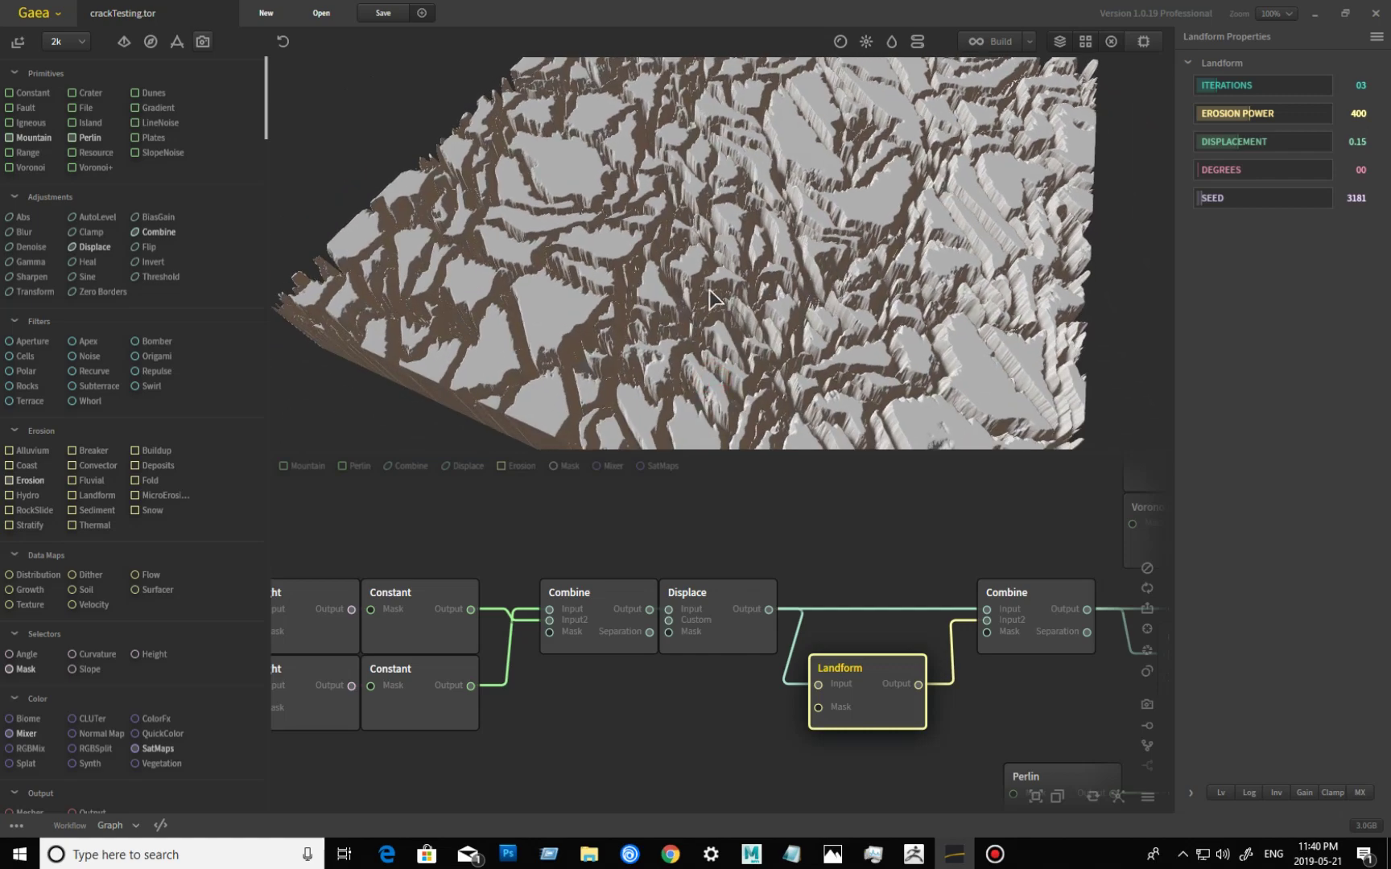
pyautogui.moveTo(790, 290)
pyautogui.mouseDown()
pyautogui.moveTo(814, 277)
pyautogui.moveTo(707, 311)
pyautogui.moveTo(769, 334)
pyautogui.moveTo(752, 342)
pyautogui.moveTo(760, 367)
pyautogui.mouseUp()
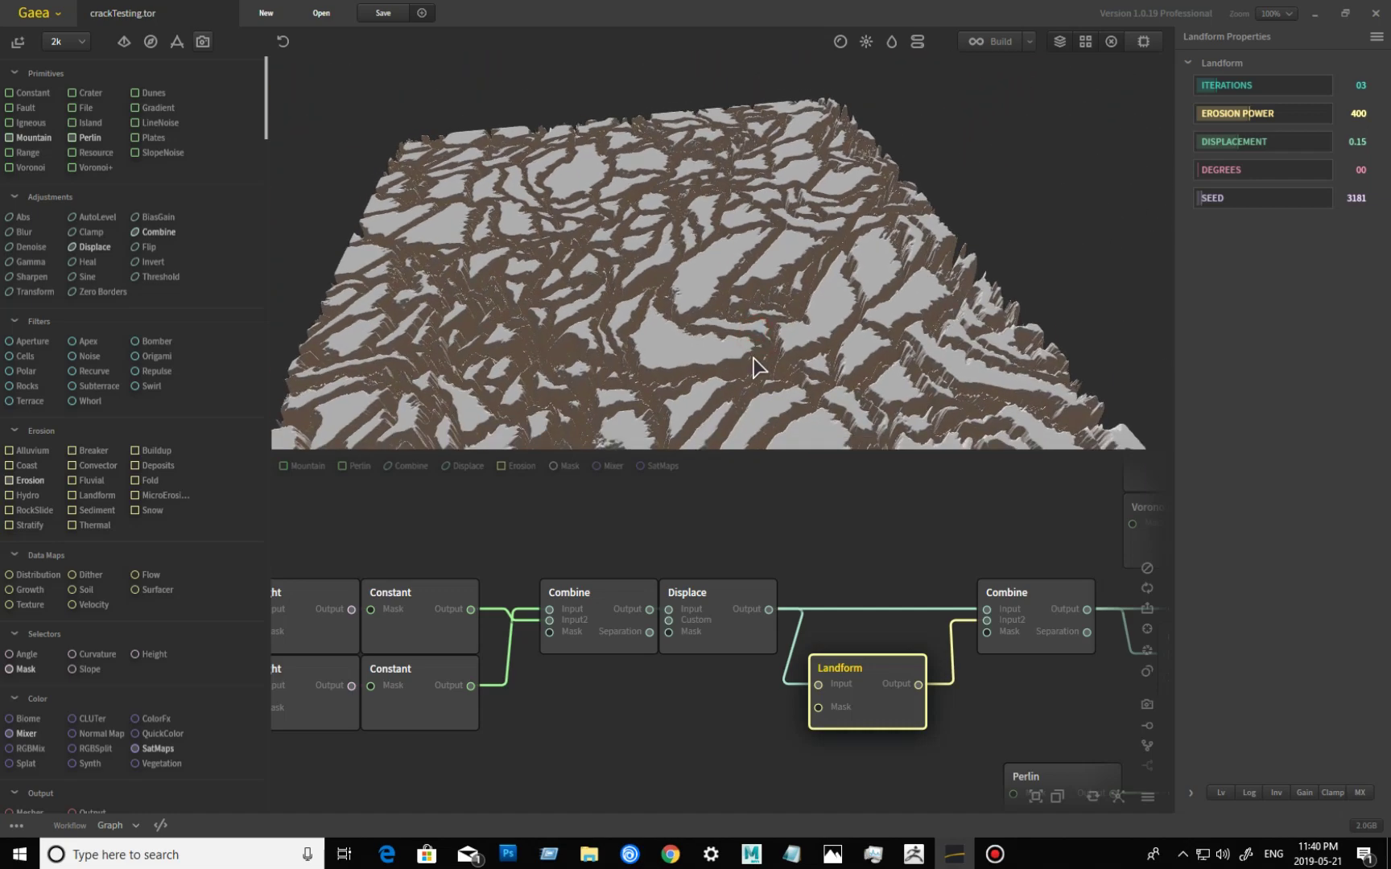
# - Preview the Combine node that joins Displace and Landform, examining its subtracted cracks up close and across the terrain
pyautogui.click(1046, 640)
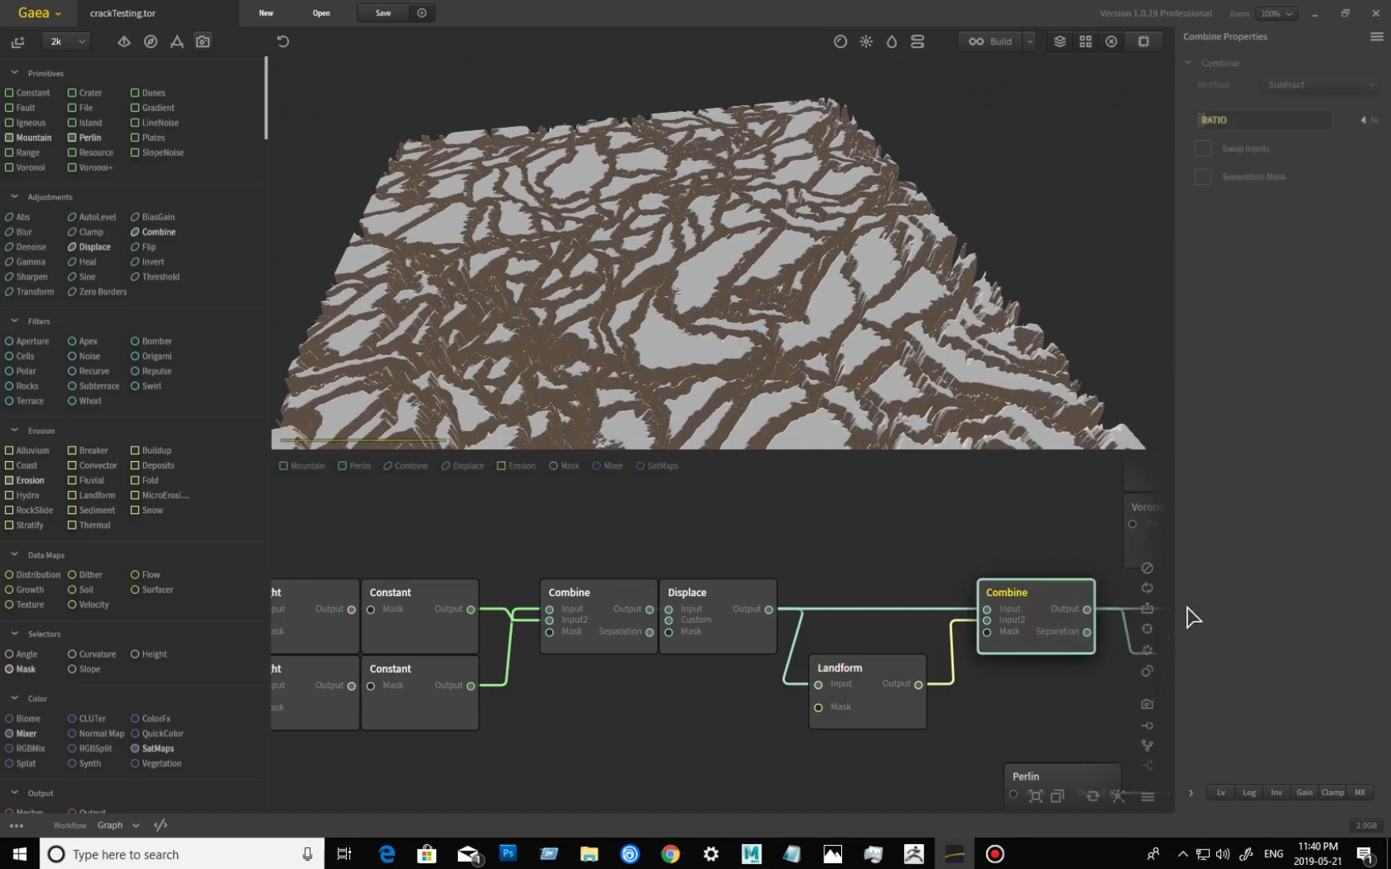
pyautogui.moveTo(727, 322); pyautogui.dragTo(735, 167)
pyautogui.scroll(5, 850, 306)
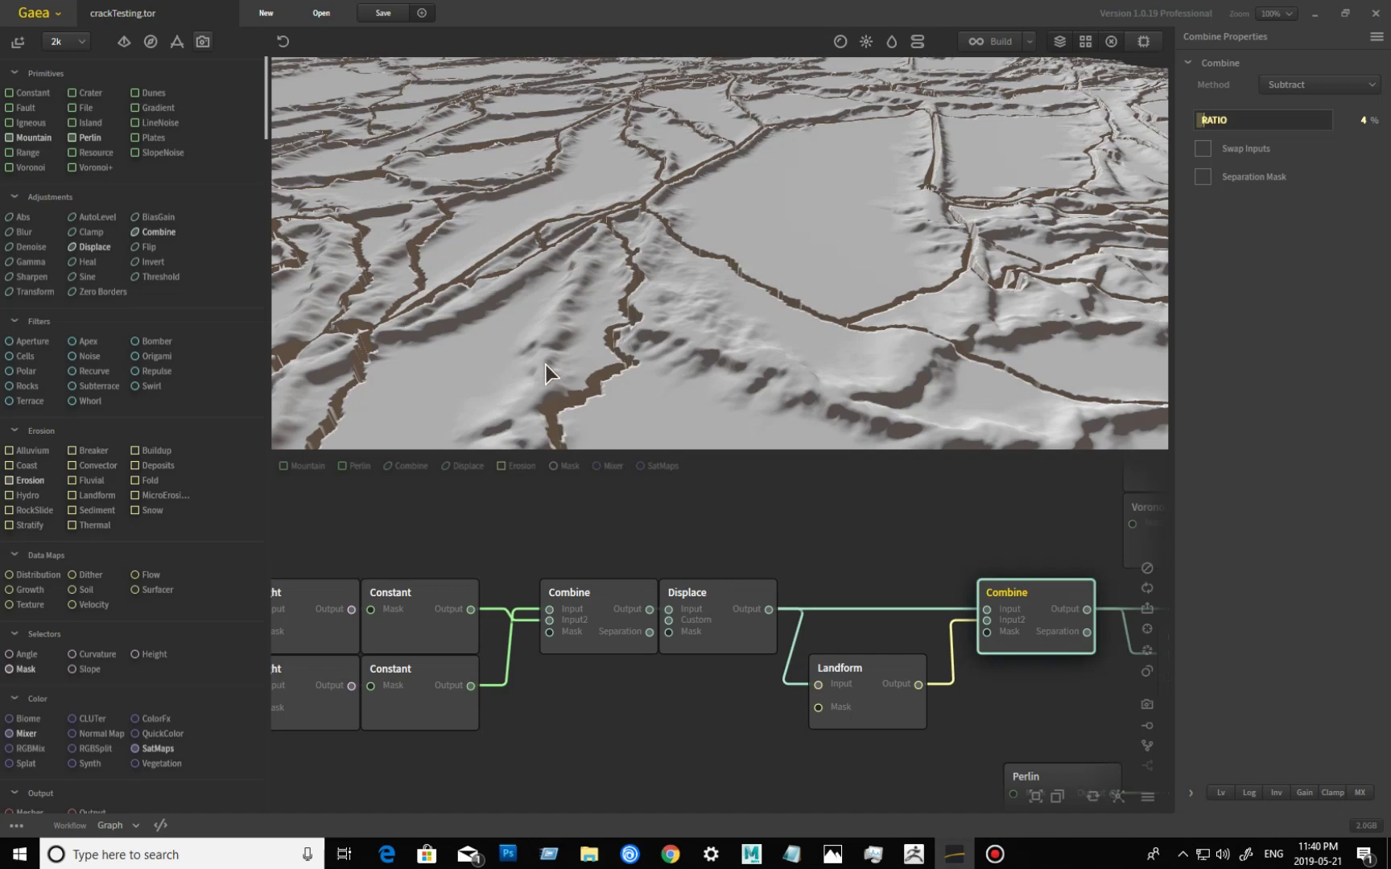
pyautogui.moveTo(488, 392); pyautogui.dragTo(787, 308)
pyautogui.scroll(-5, 694, 320)
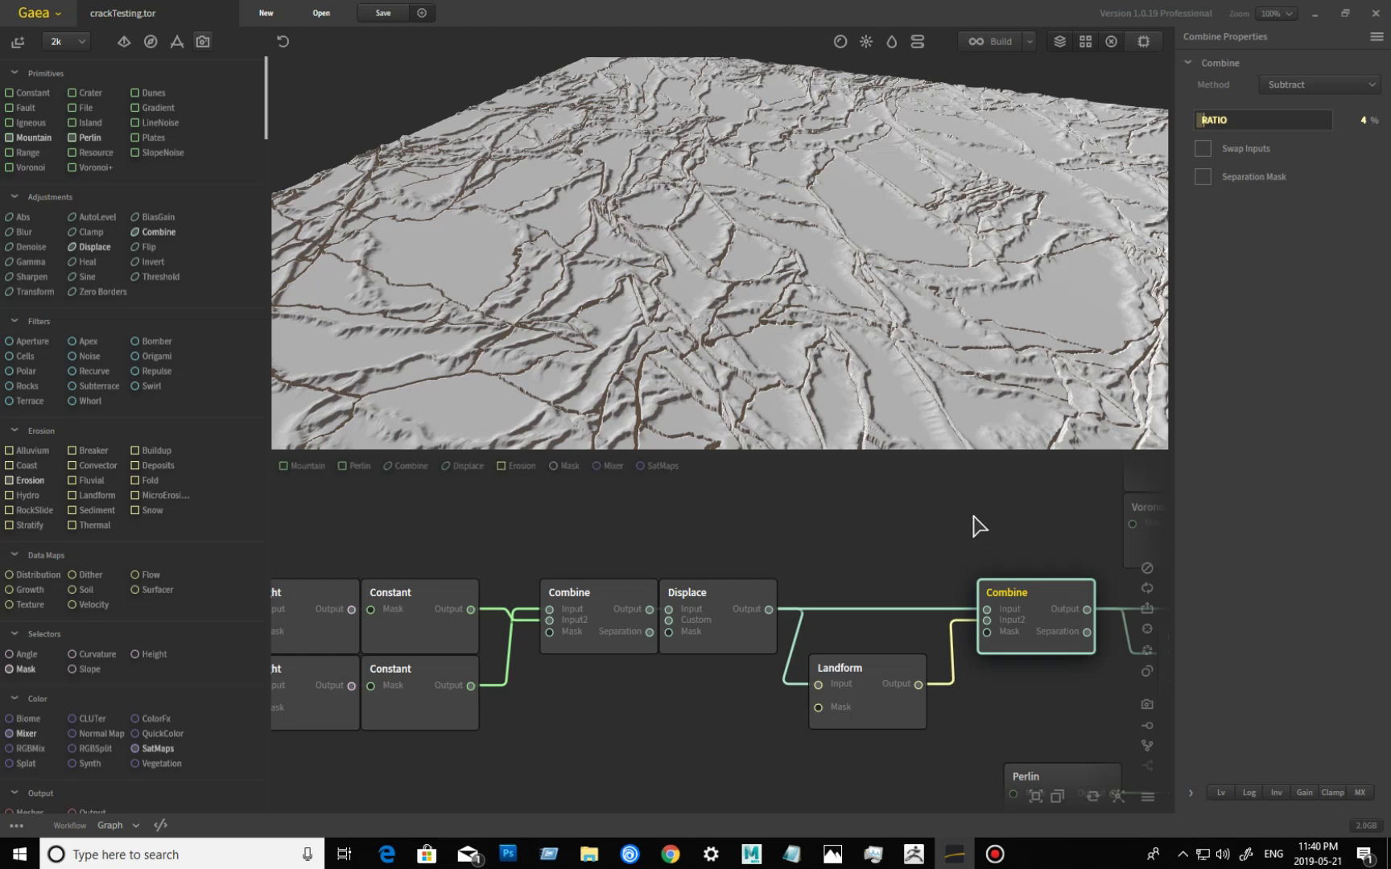
# - Preview the Aperture node that follows this Combine and examine its crack edges alongside its settings
pyautogui.moveTo(971, 528); pyautogui.dragTo(813, 497)
pyautogui.moveTo(915, 698); pyautogui.dragTo(523, 709)
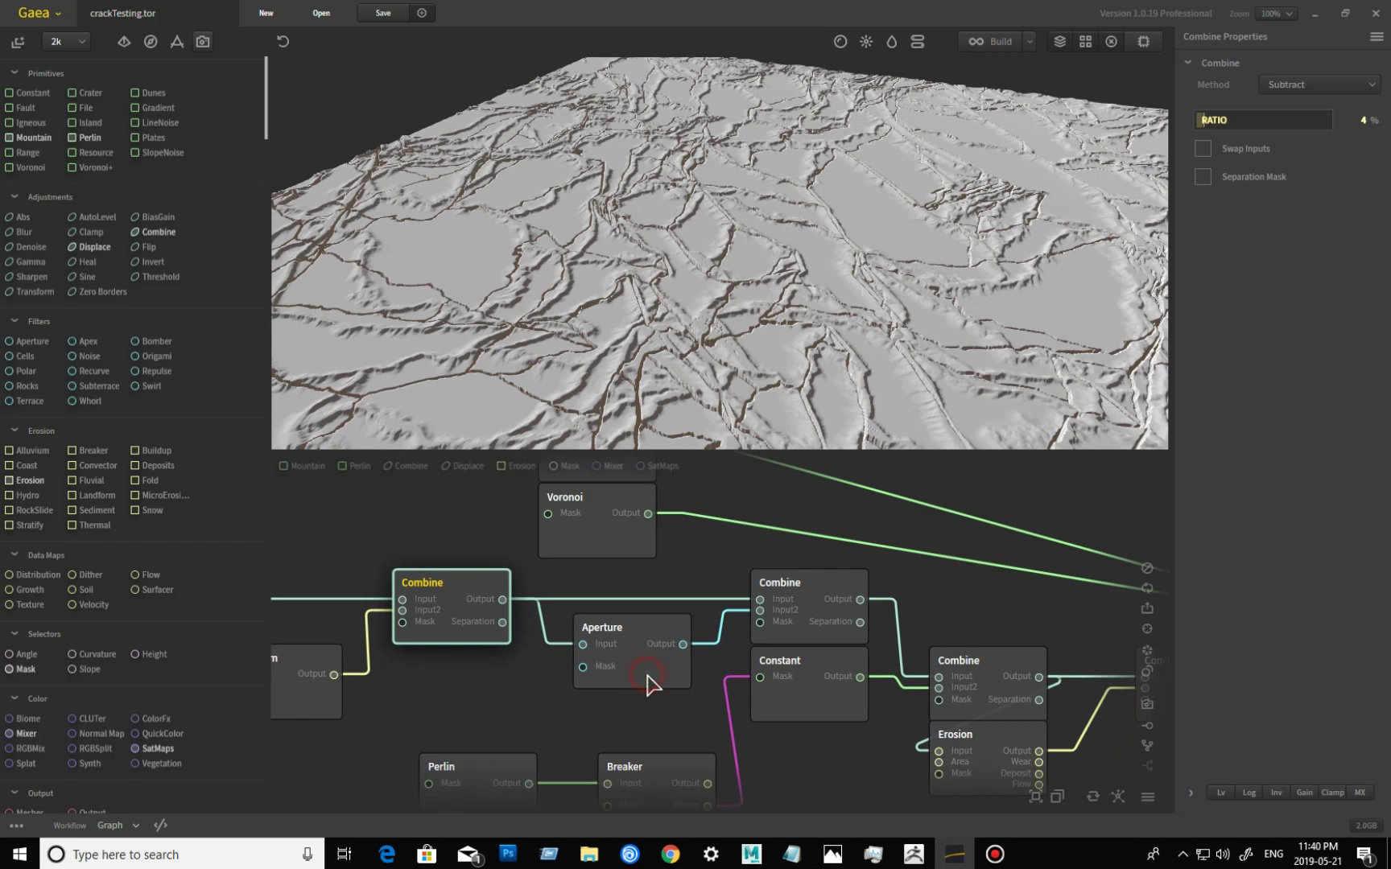
pyautogui.click(651, 685)
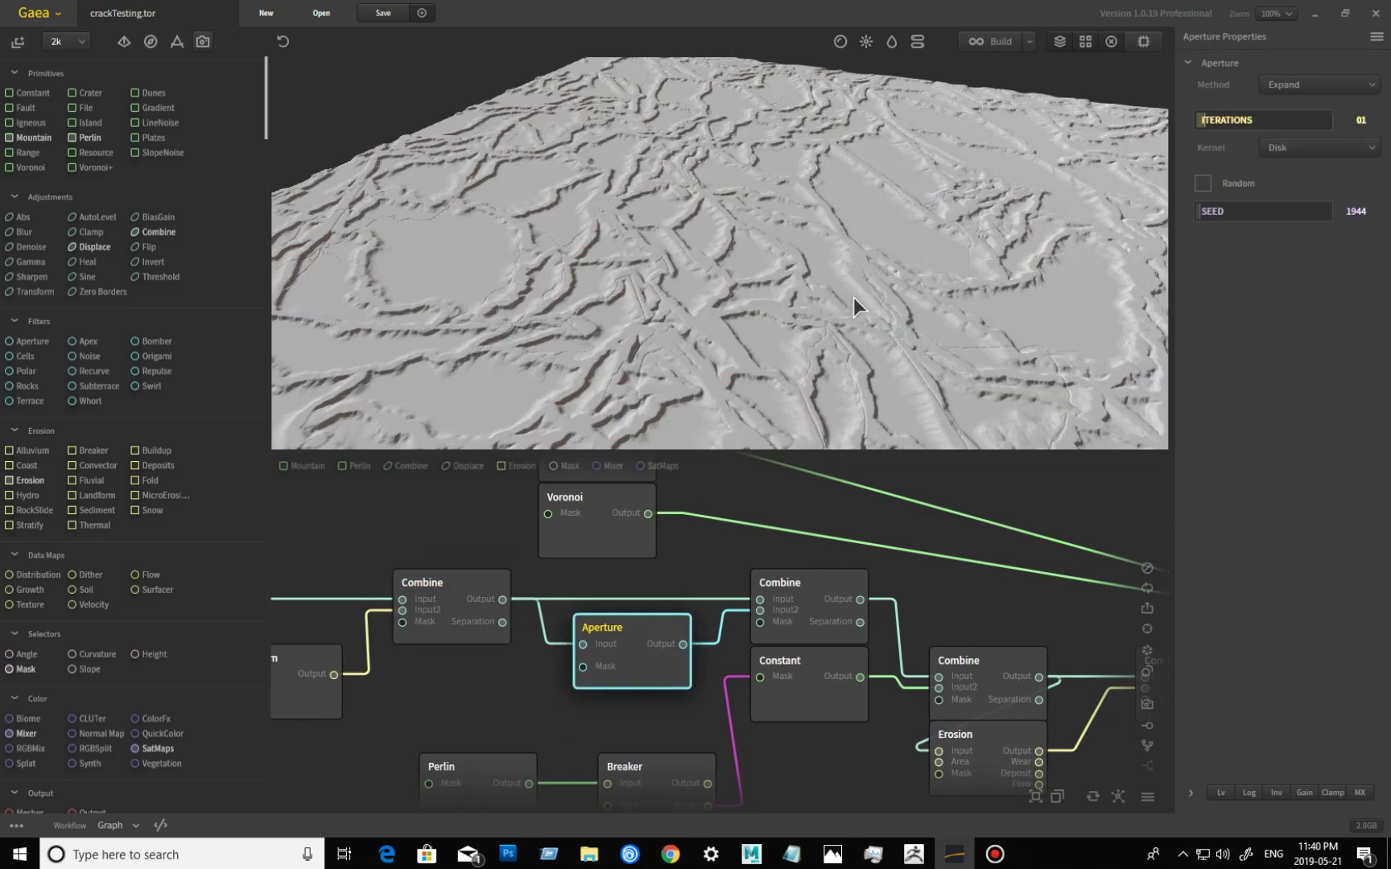
pyautogui.moveTo(800, 345); pyautogui.dragTo(723, 300)
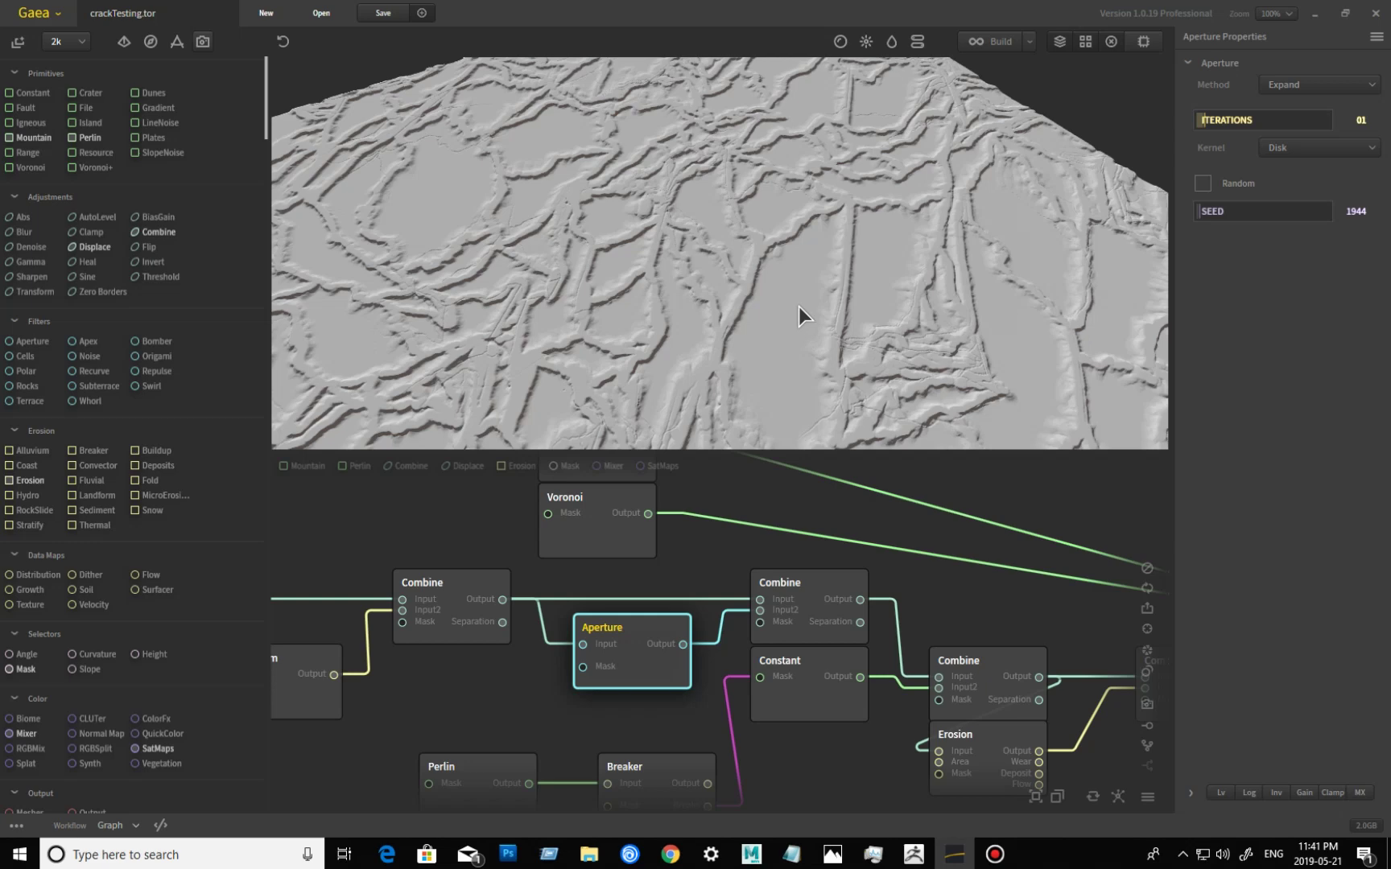
# - Preview the Combine node that blends in the Aperture output and examine its cracks up close
pyautogui.click(821, 592)
pyautogui.moveTo(772, 335); pyautogui.dragTo(752, 369)
pyautogui.scroll(3, 776, 359)
pyautogui.moveTo(761, 364); pyautogui.dragTo(758, 283)
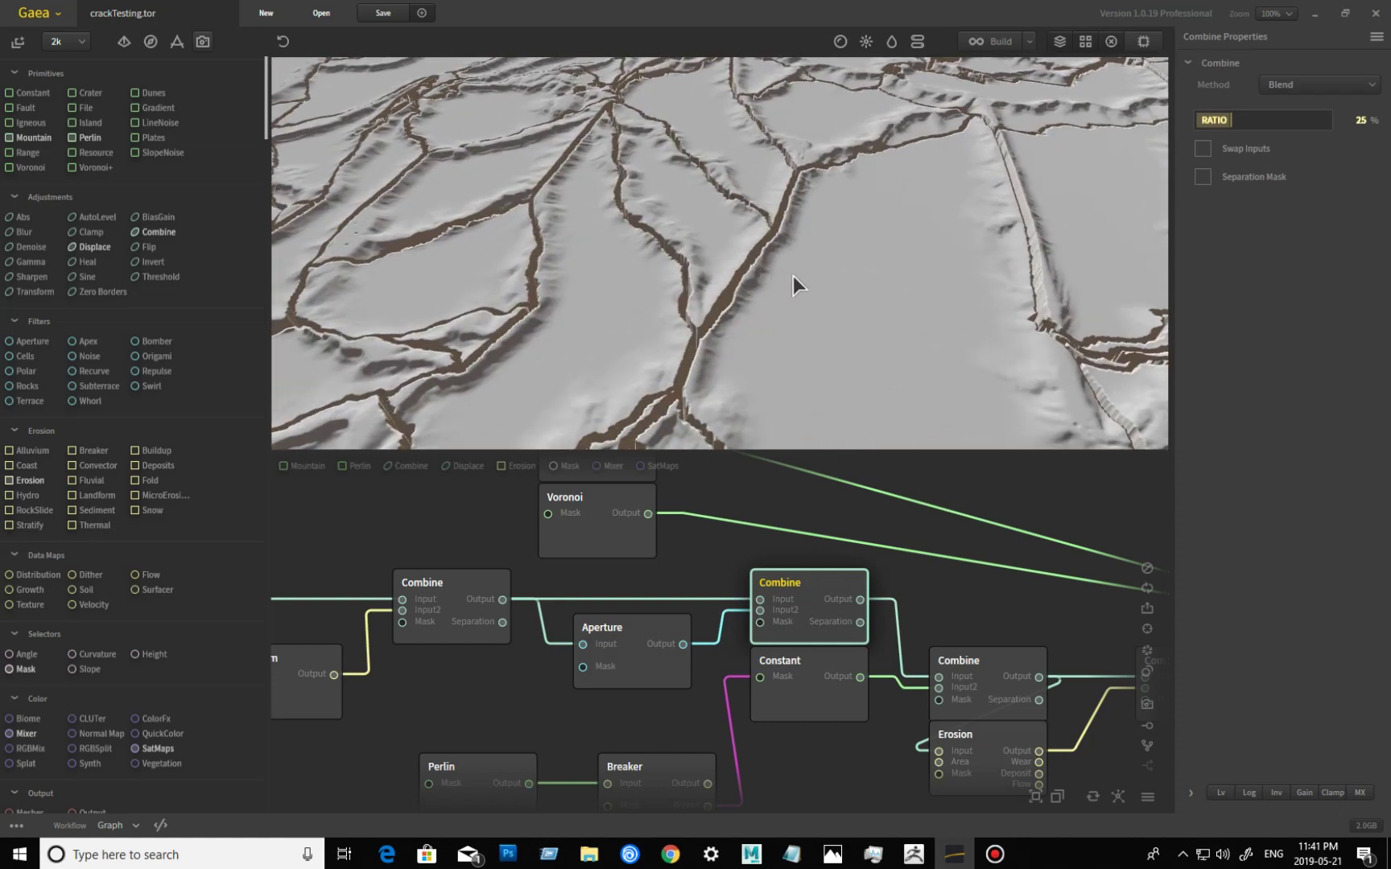
# - Compare the Combine nodes before and after Aperture, examining the blended cracks from another angle and across the terrain
pyautogui.click(473, 598)
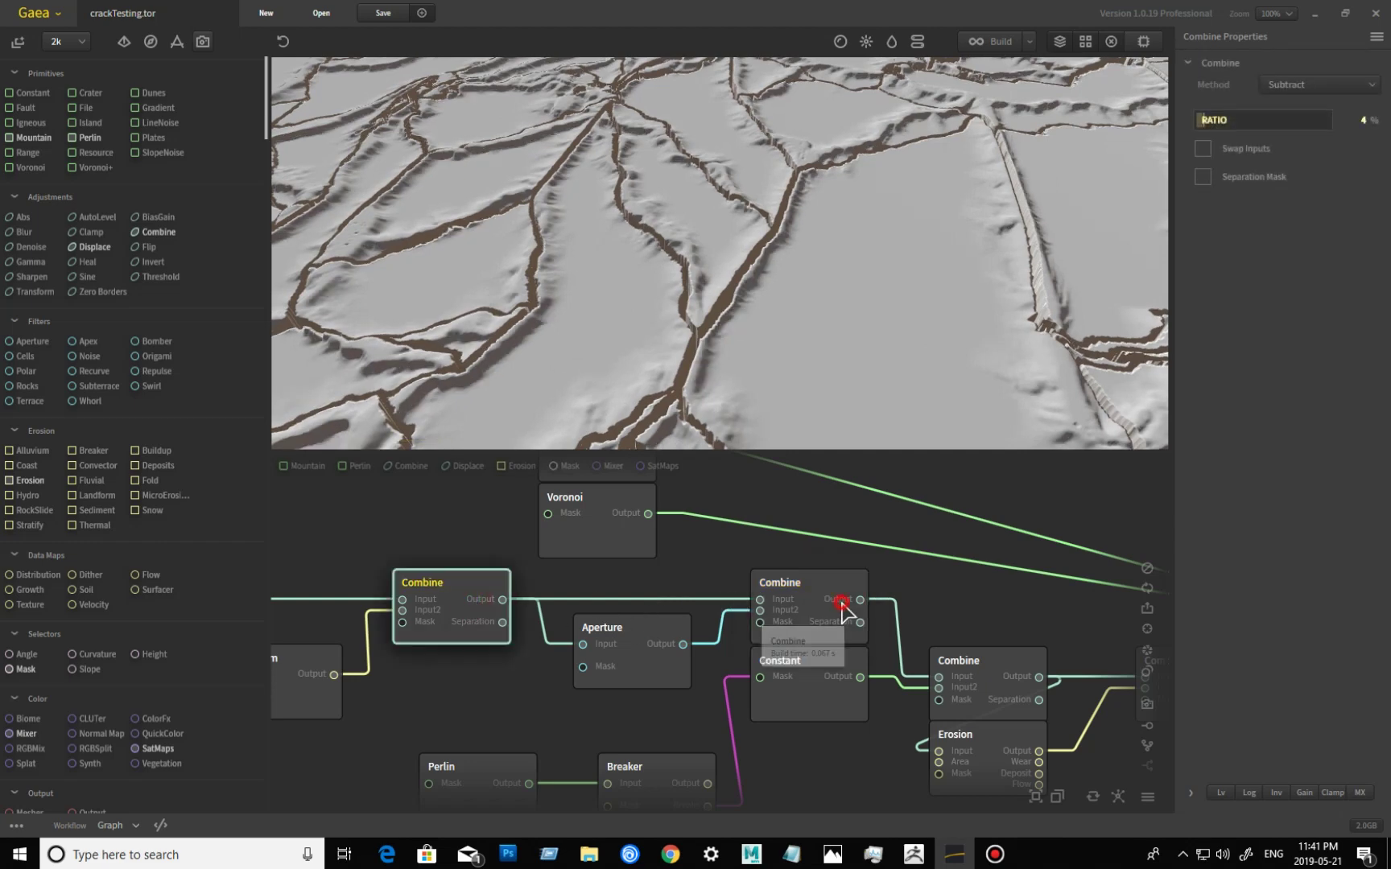
pyautogui.click(842, 611)
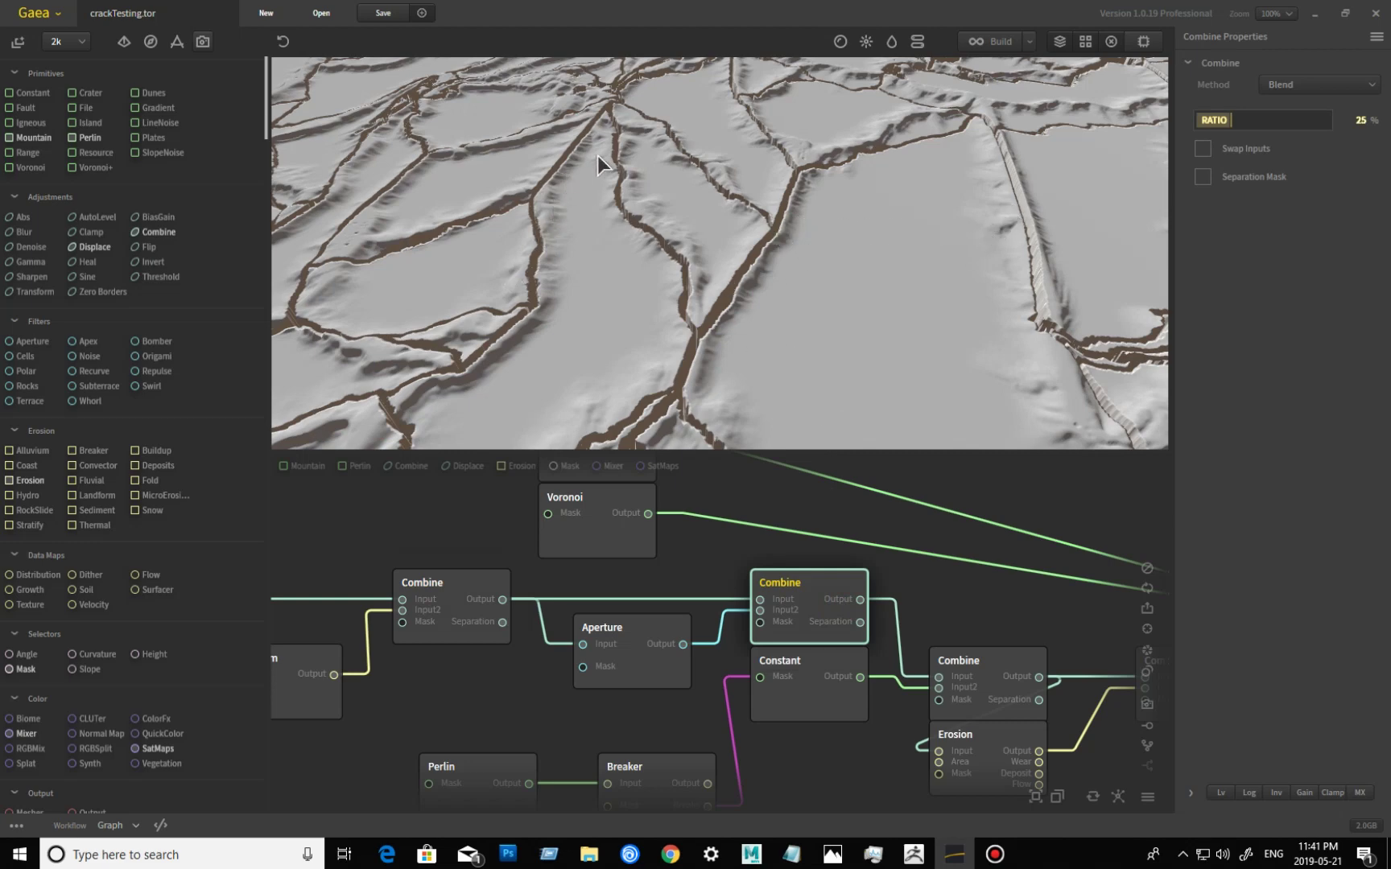
pyautogui.moveTo(972, 608); pyautogui.dragTo(898, 541, button='middle')
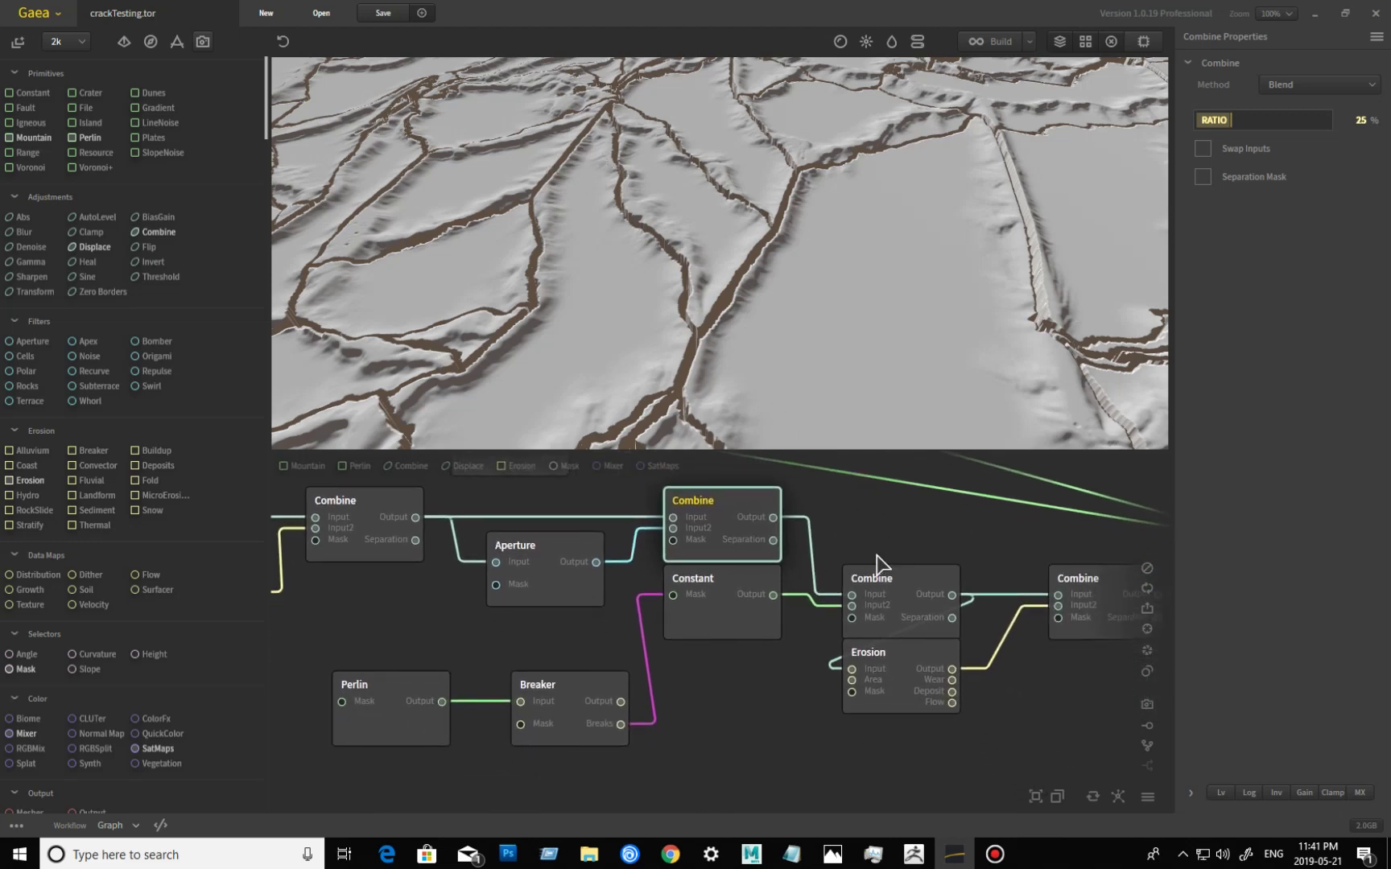
pyautogui.moveTo(772, 703); pyautogui.dragTo(789, 733, button='middle')
pyautogui.moveTo(559, 319); pyautogui.dragTo(641, 312)
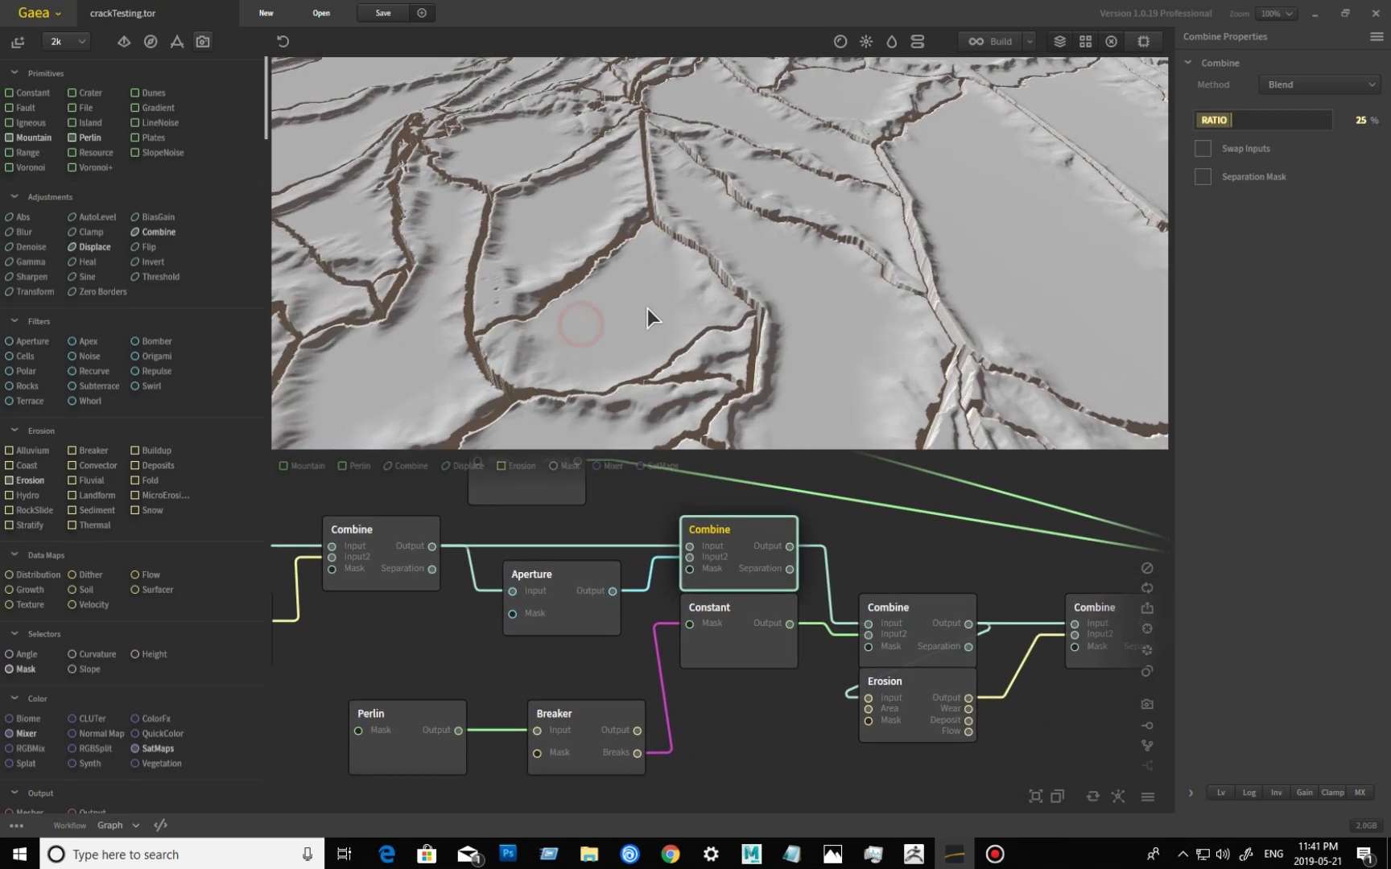
pyautogui.scroll(-5, 654, 305)
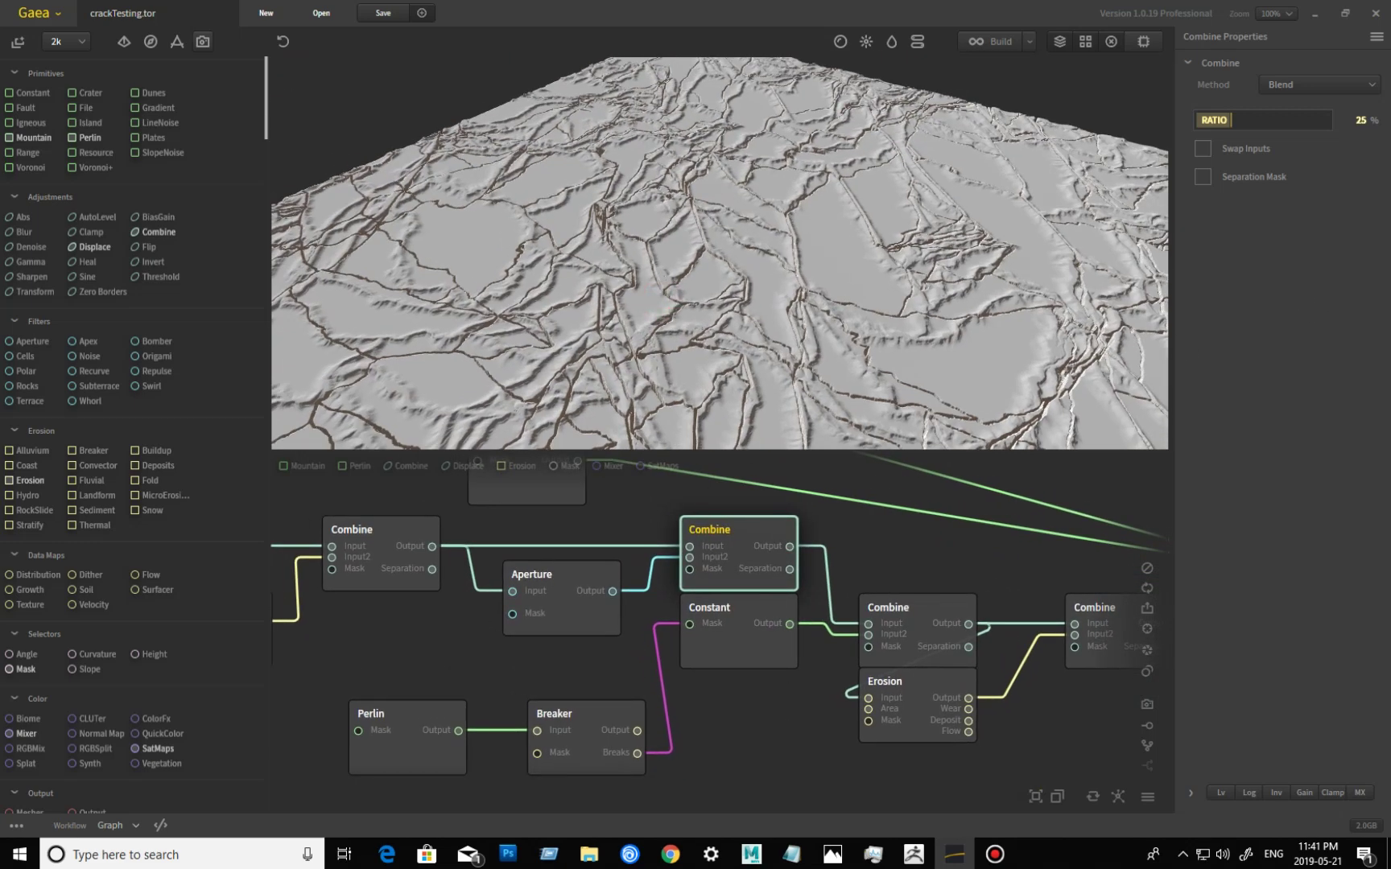
# - Switch to the cracked earth image search in Chrome and examine the reference photos, enlarging the dry cracked earth texture
pyautogui.moveTo(1390, 158); pyautogui.dragTo(649, 114)
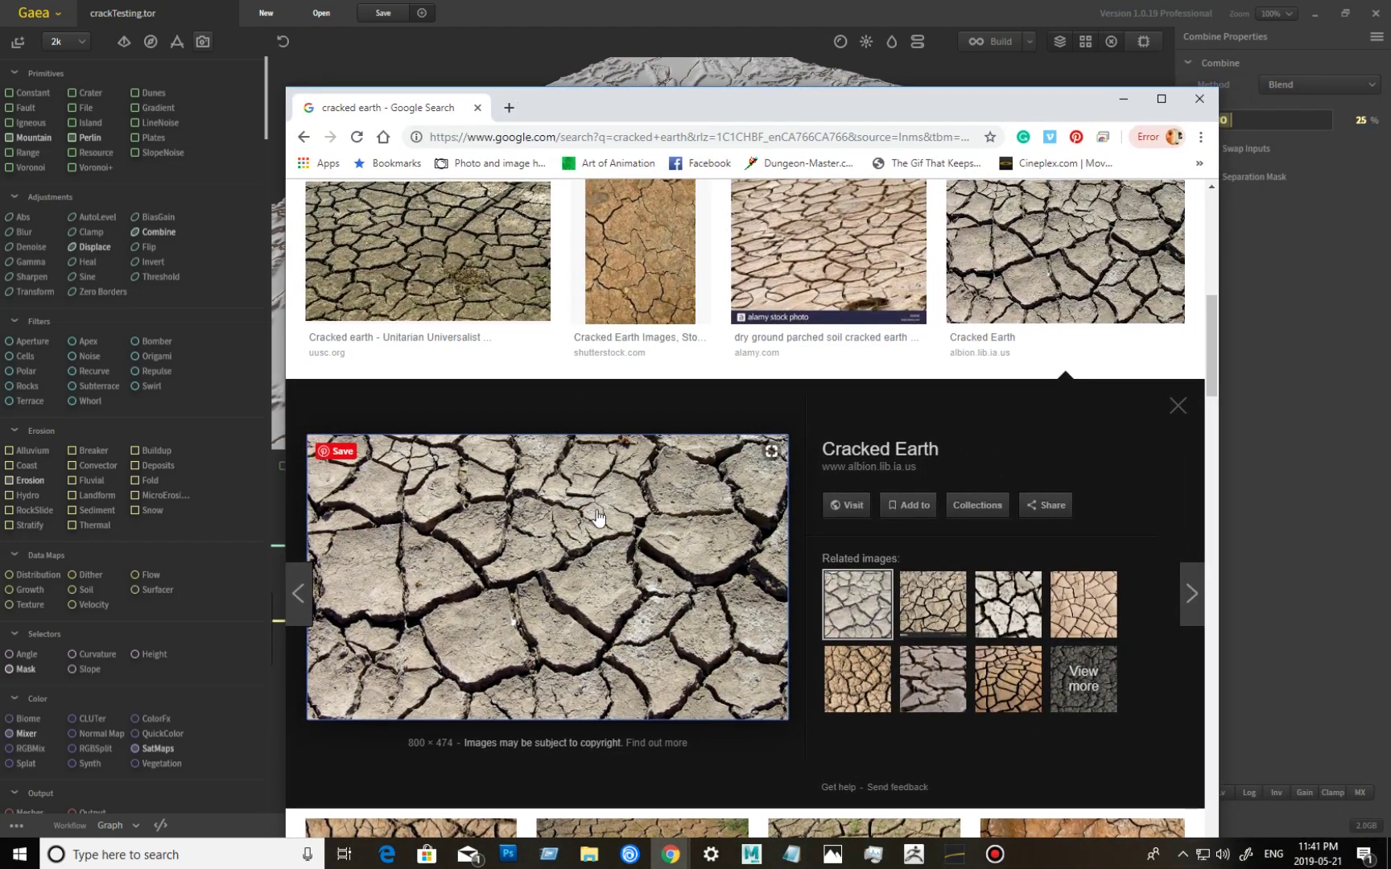
pyautogui.scroll(5, 853, 515)
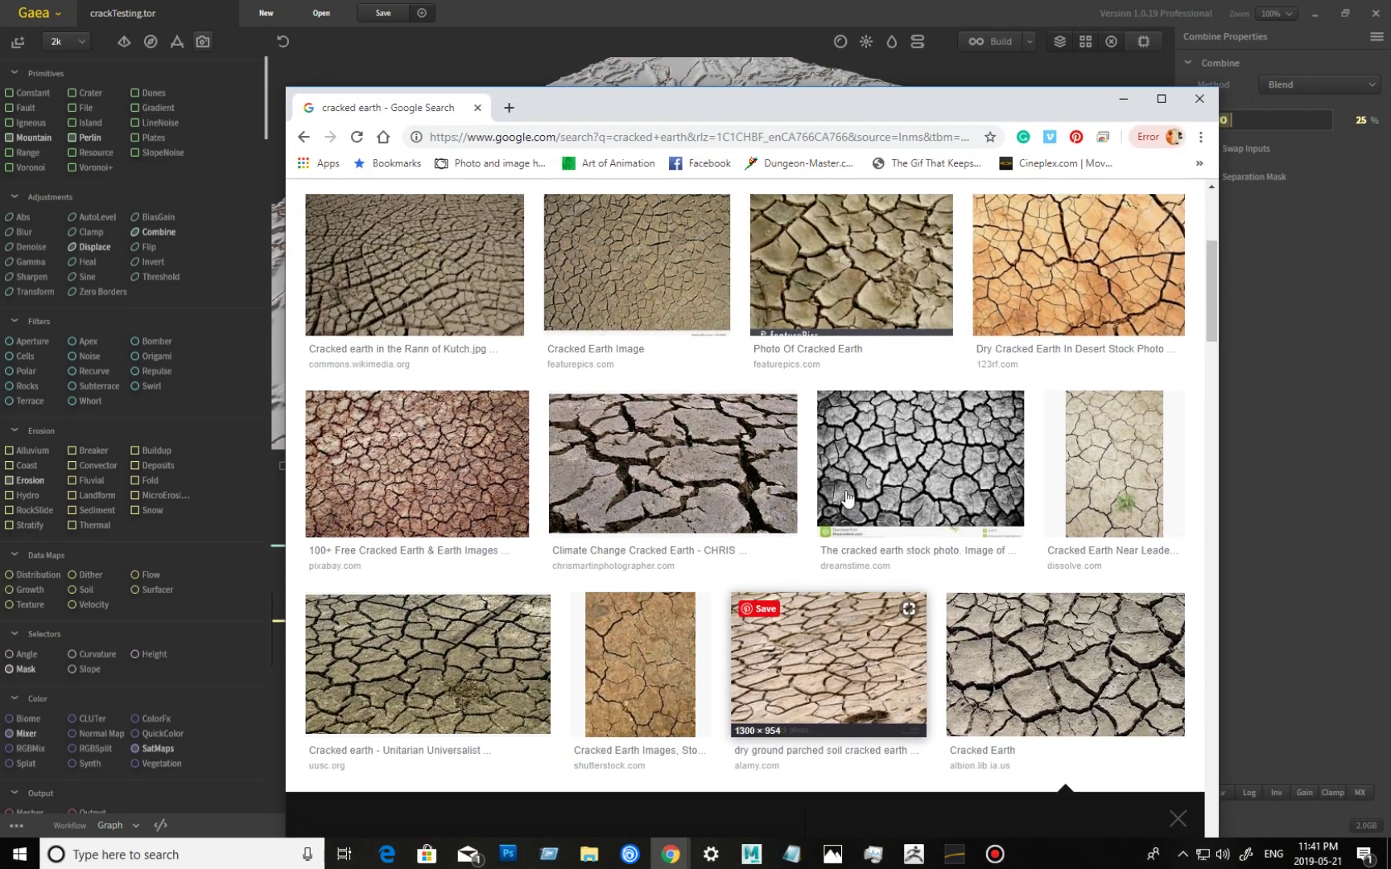
pyautogui.scroll(4, 866, 553)
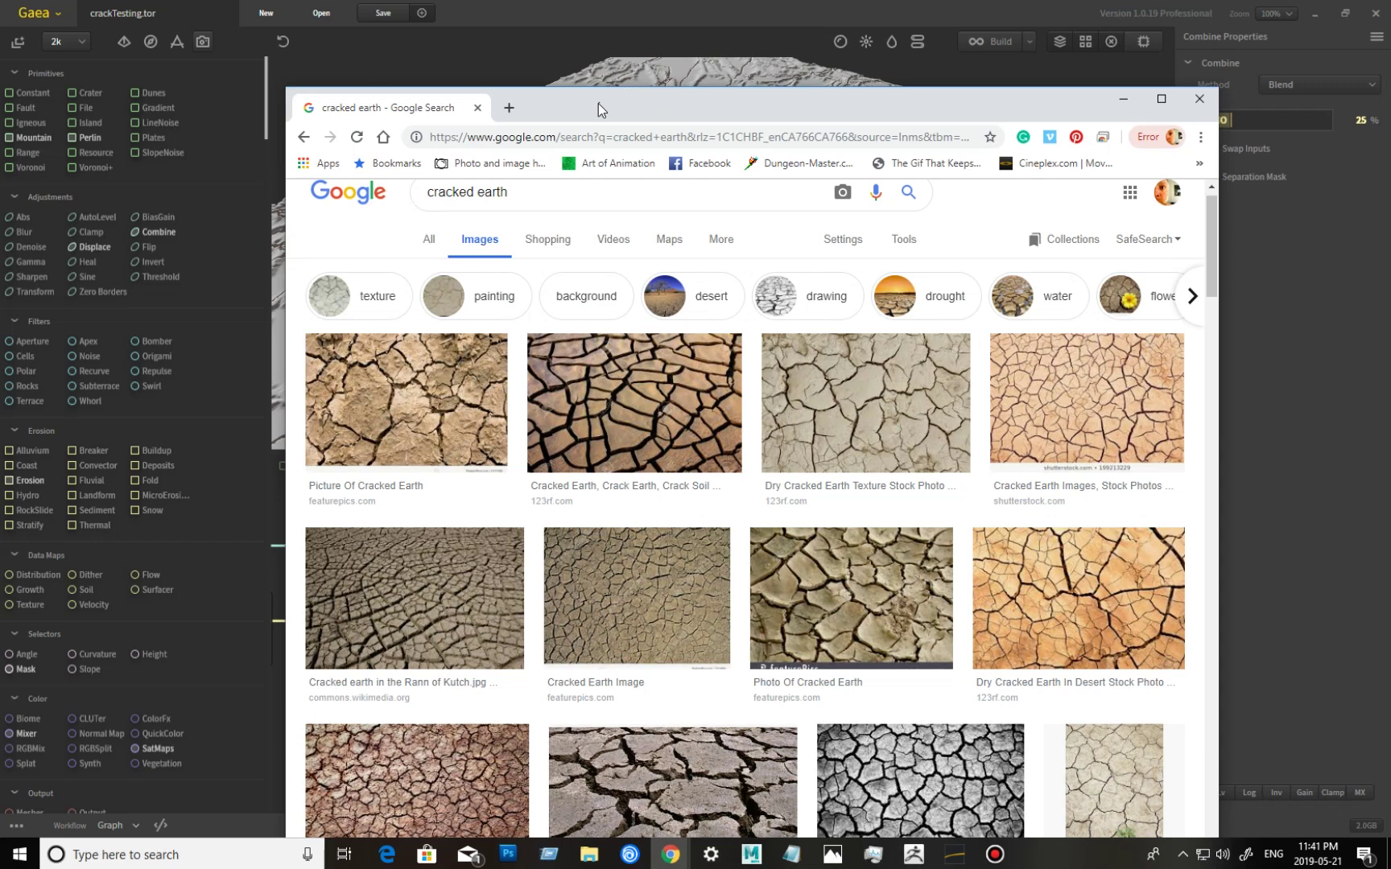
pyautogui.moveTo(557, 111); pyautogui.dragTo(562, 111)
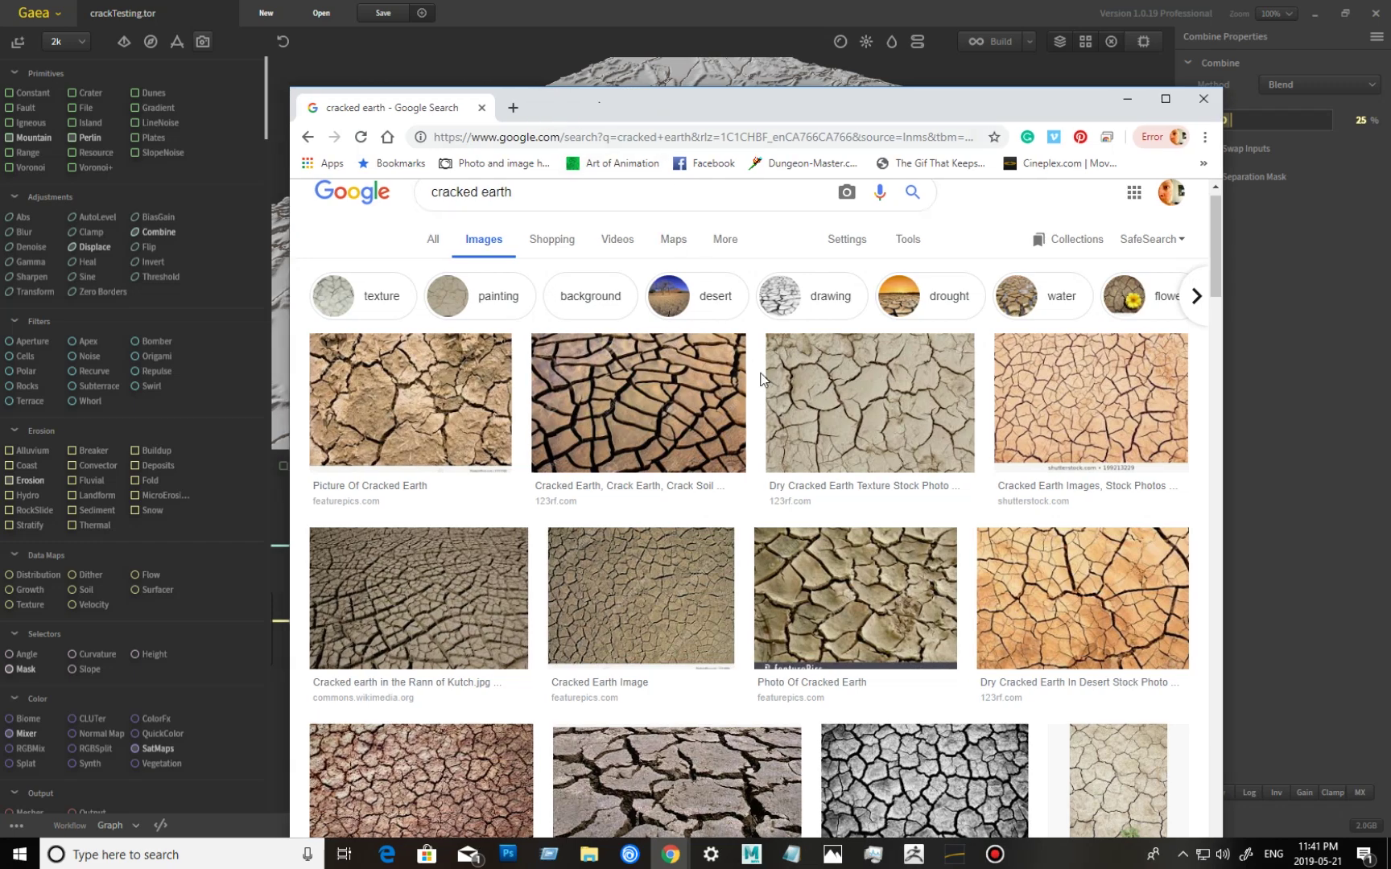
pyautogui.click(821, 394)
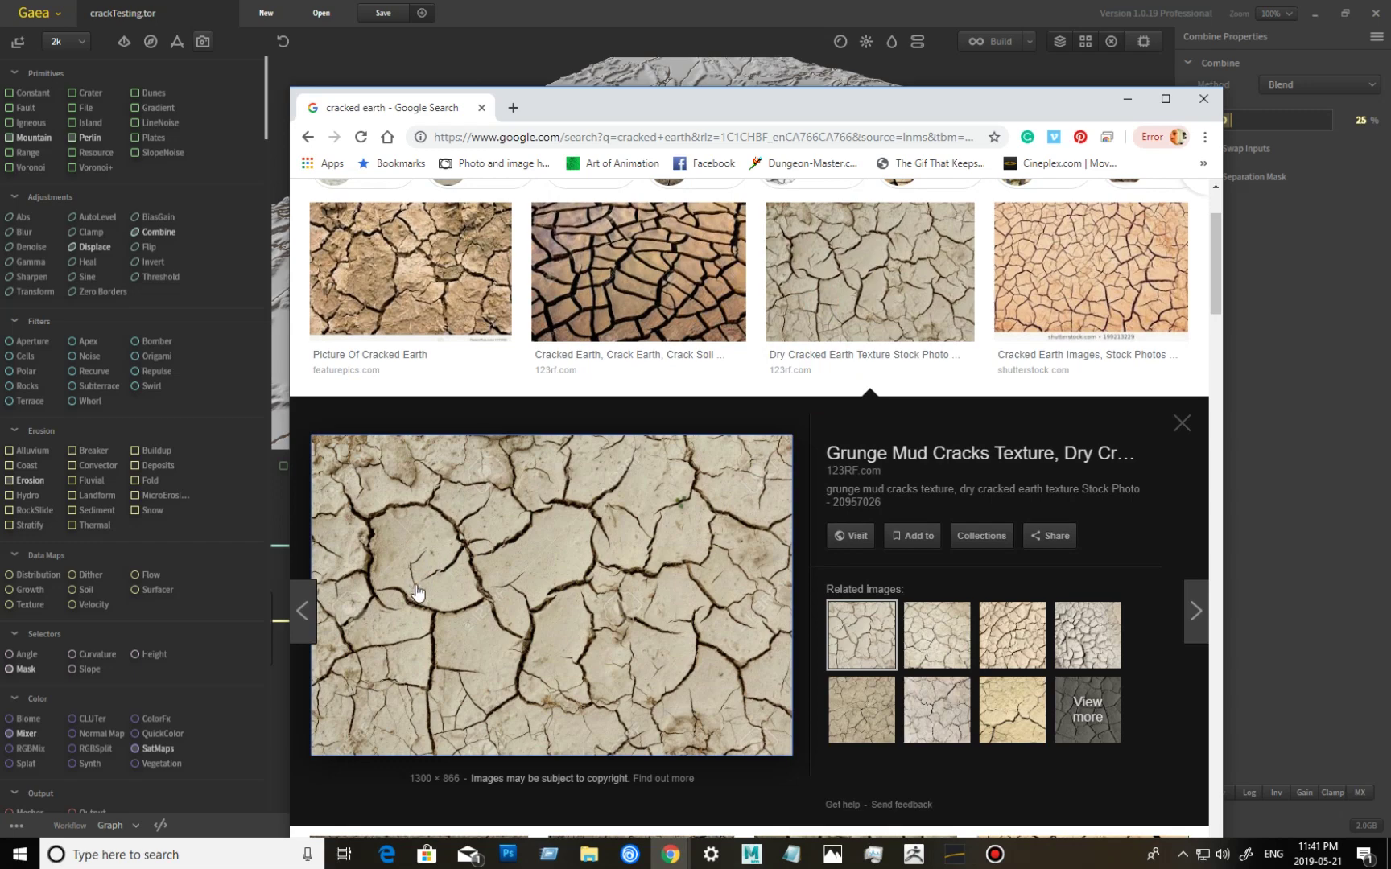
pyautogui.moveTo(551, 111); pyautogui.dragTo(1390, 174)
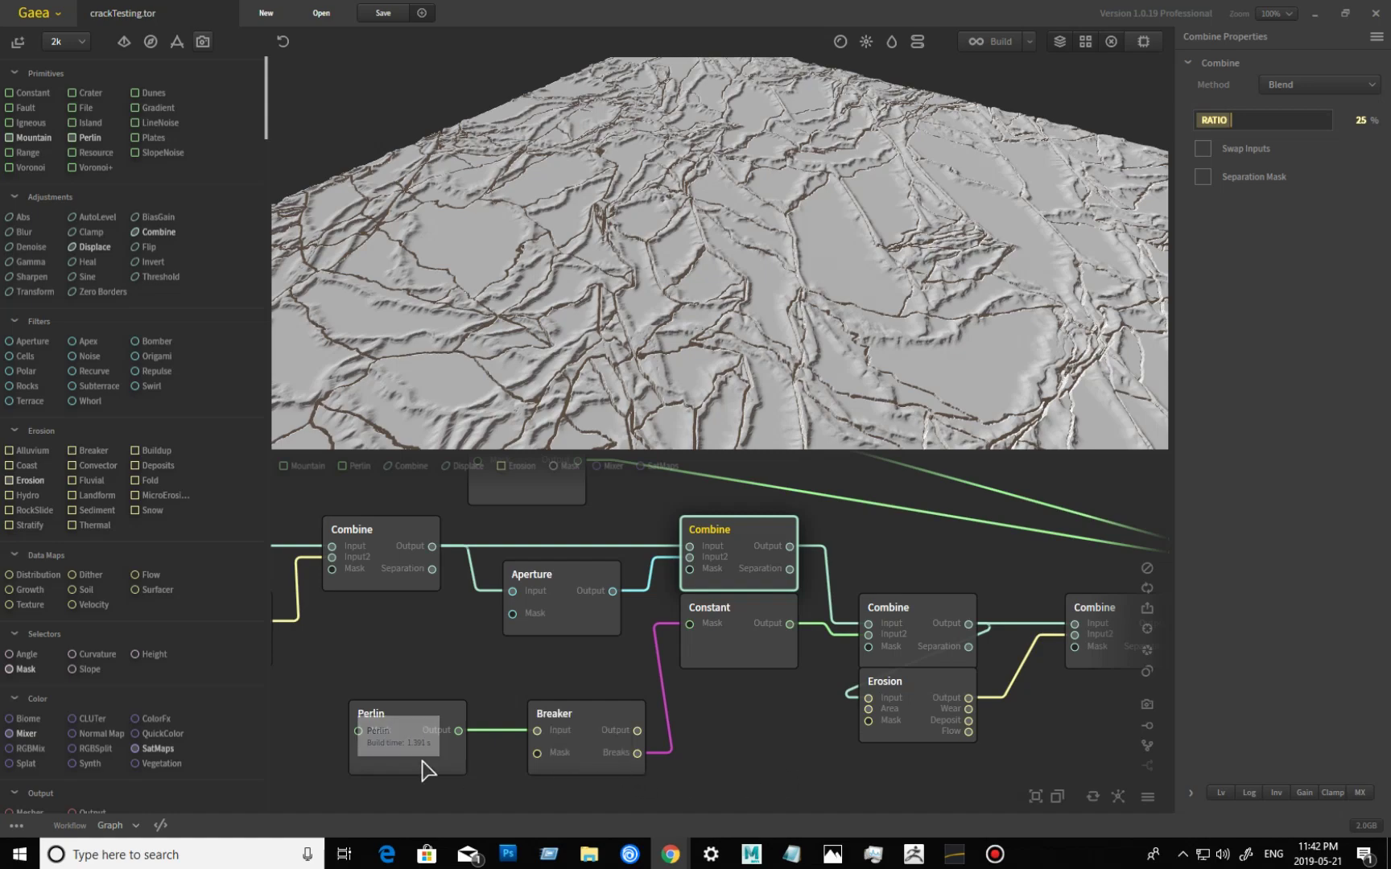
# - Back in Gaea, preview the Perlin node that feeds Breaker and examine its whole shape and noise settings
pyautogui.click(403, 729)
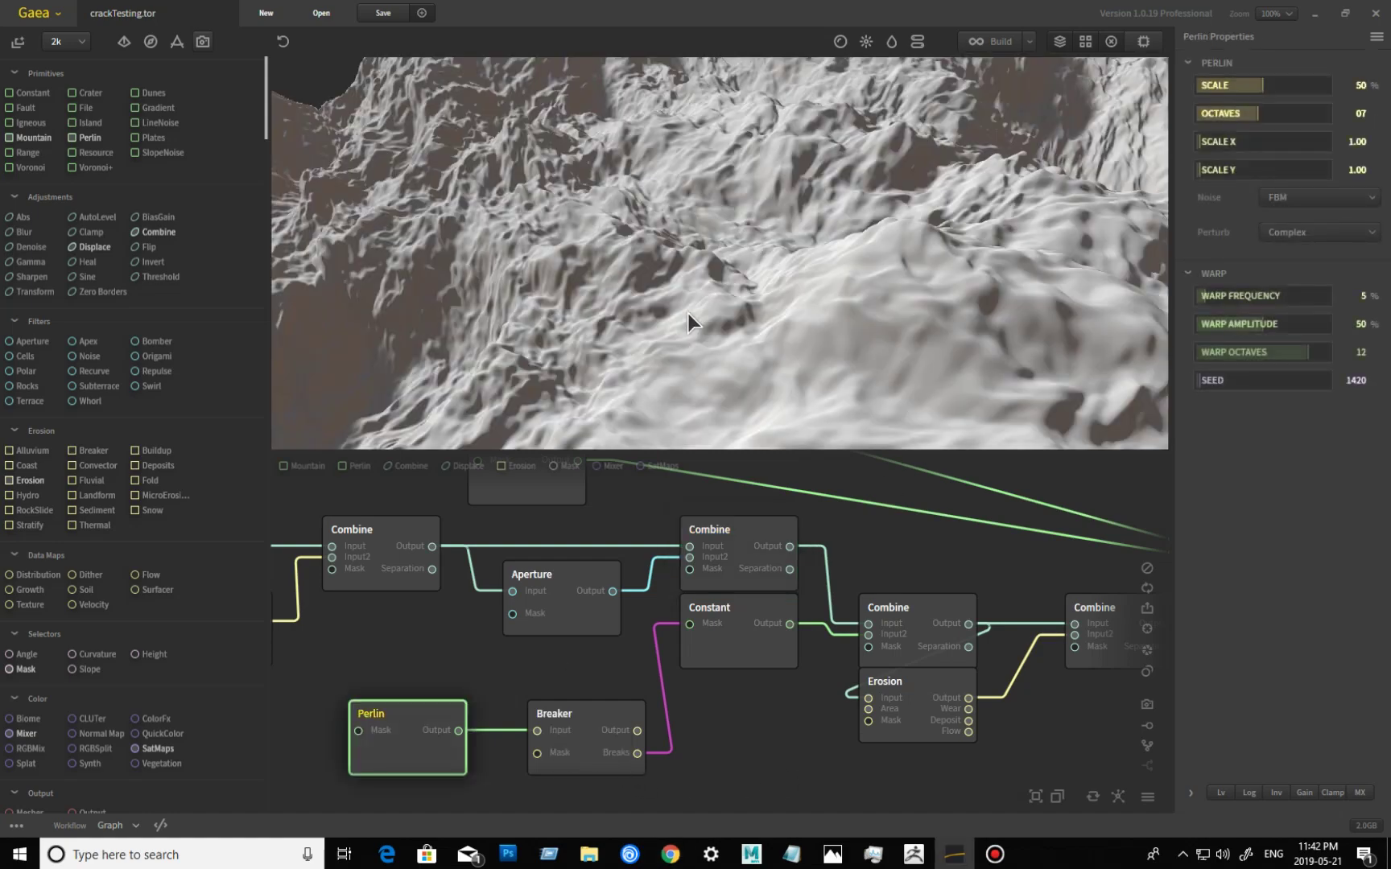
pyautogui.scroll(-3, 755, 260)
pyautogui.moveTo(813, 295); pyautogui.dragTo(842, 322)
pyautogui.scroll(3, 847, 300)
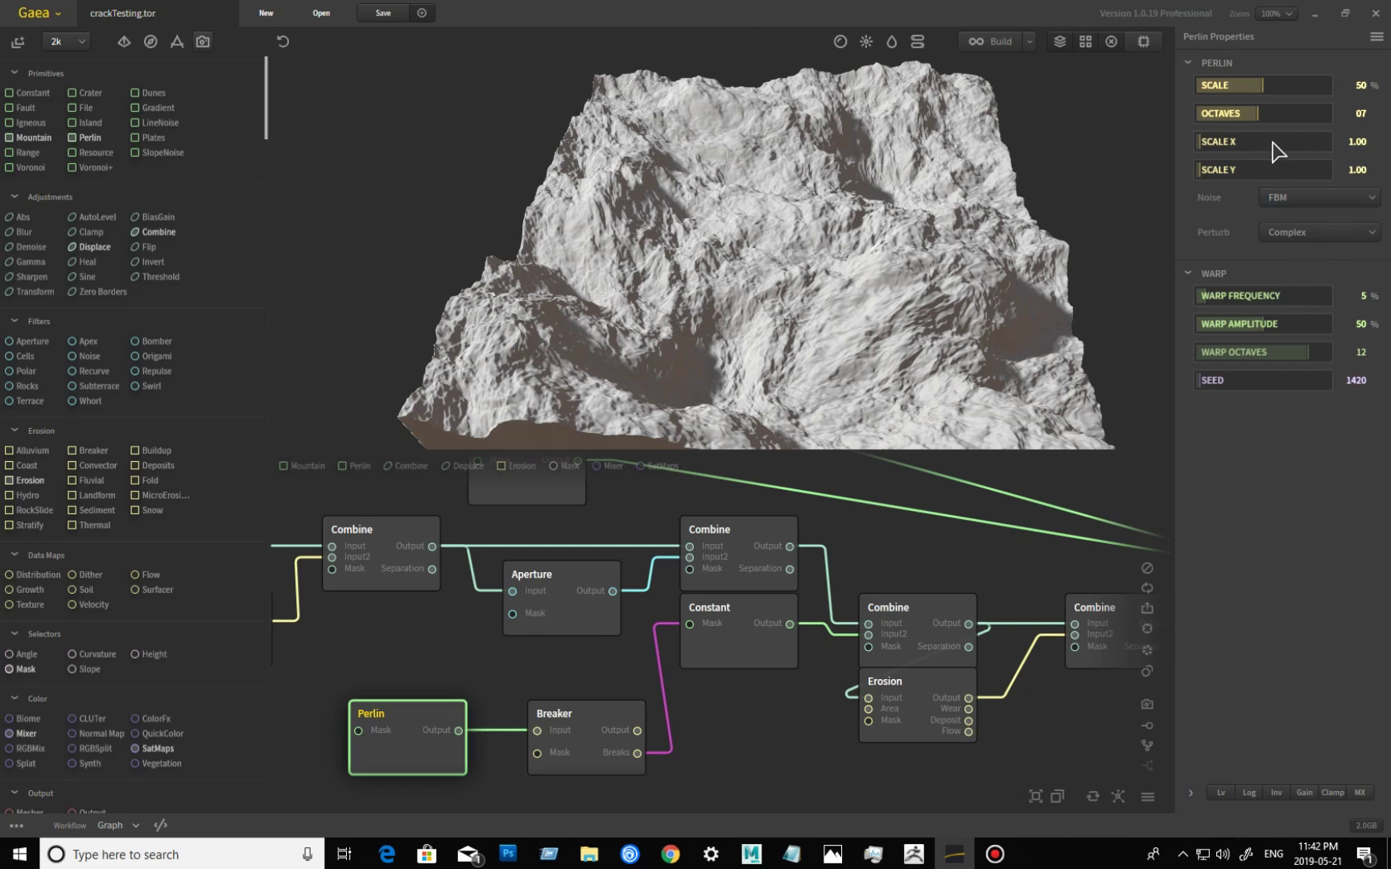
pyautogui.moveTo(1035, 252); pyautogui.dragTo(745, 286)
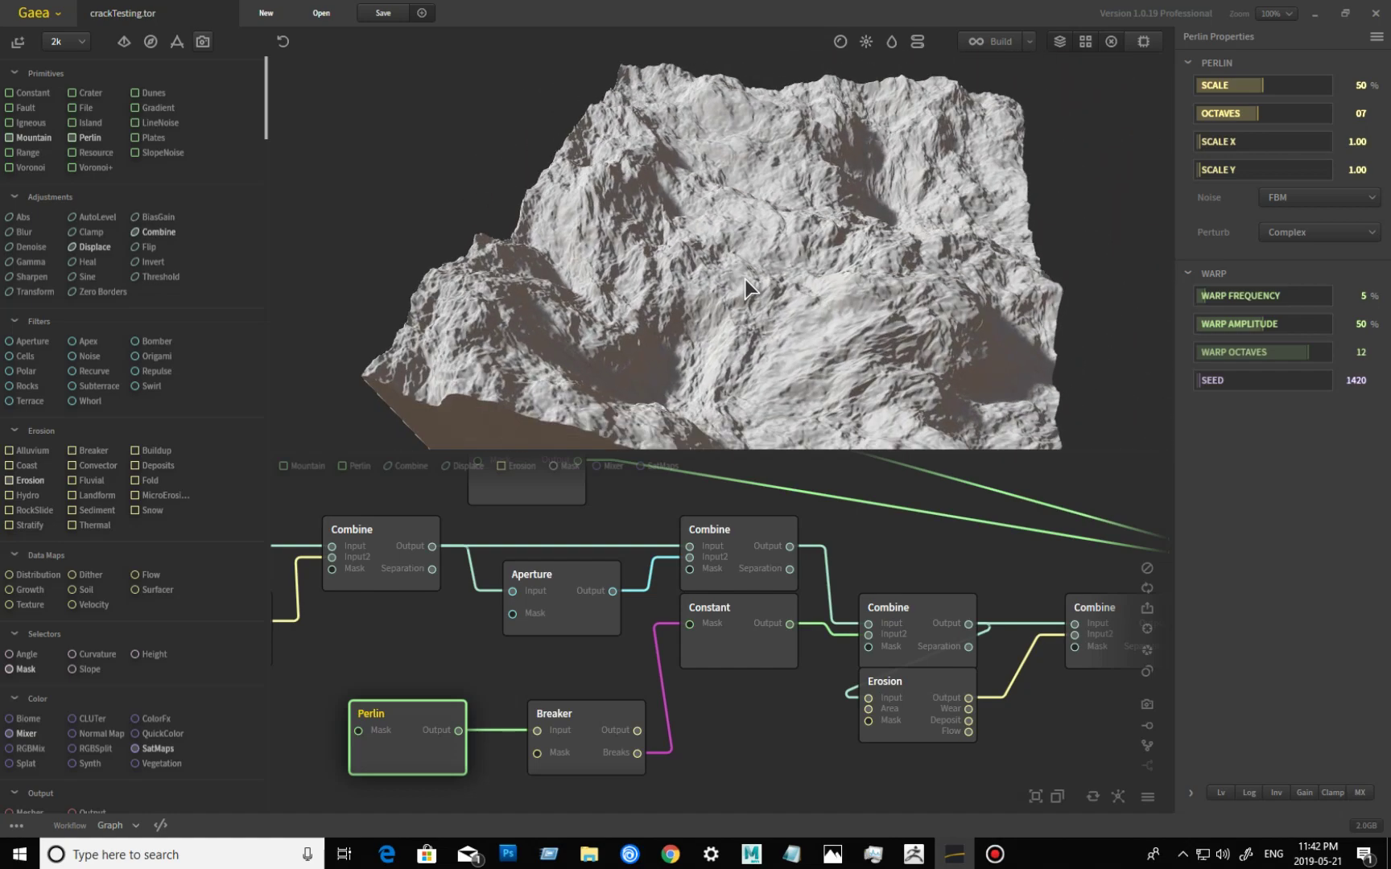
# - Preview the Breaker node and the Constant masked by its Breaks output, examining the broken surface from several angles
pyautogui.click(634, 710)
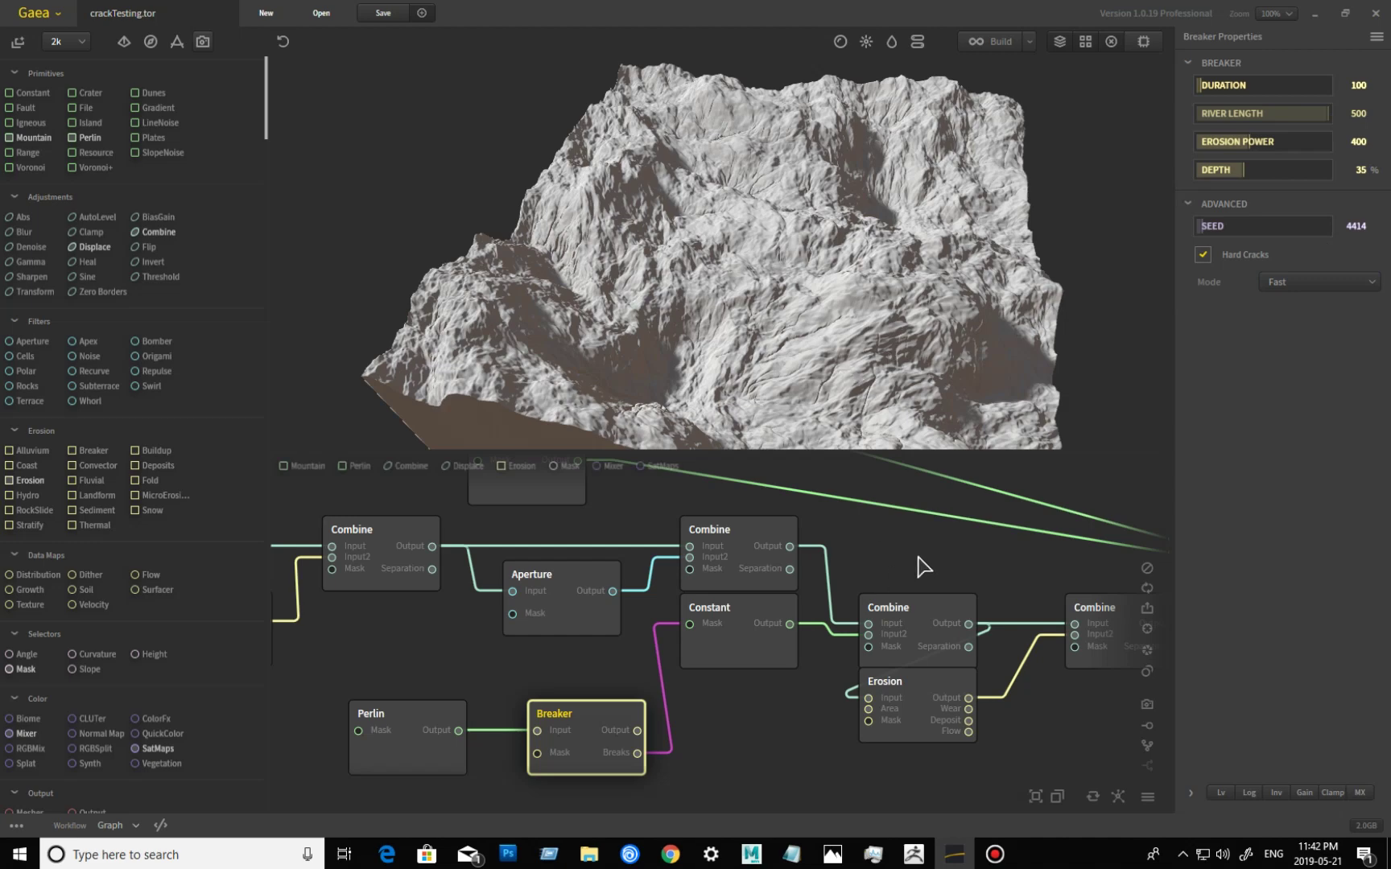
pyautogui.moveTo(681, 389)
pyautogui.mouseDown()
pyautogui.moveTo(713, 392)
pyautogui.moveTo(735, 373)
pyautogui.mouseUp()
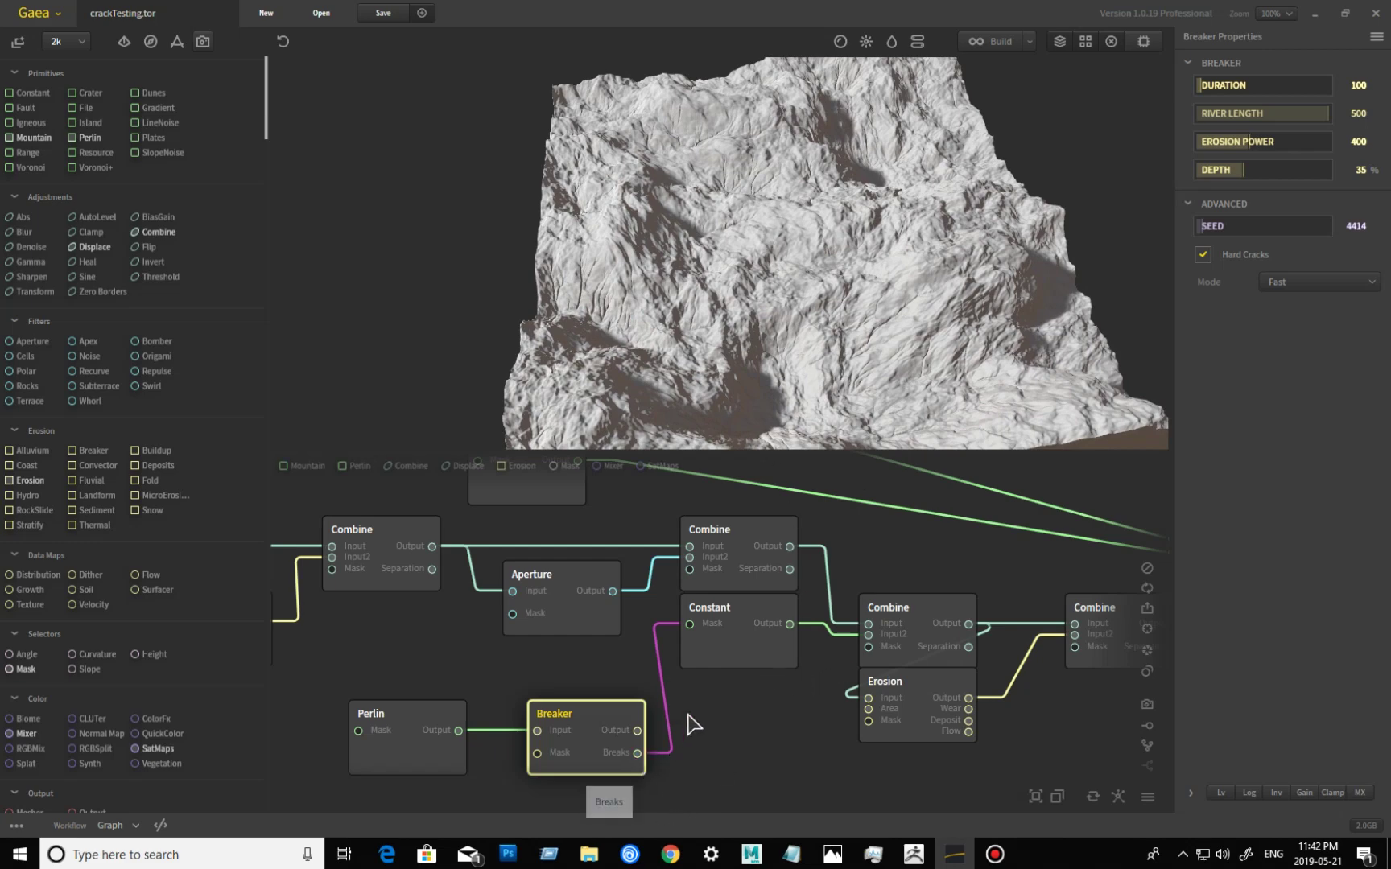
pyautogui.click(757, 660)
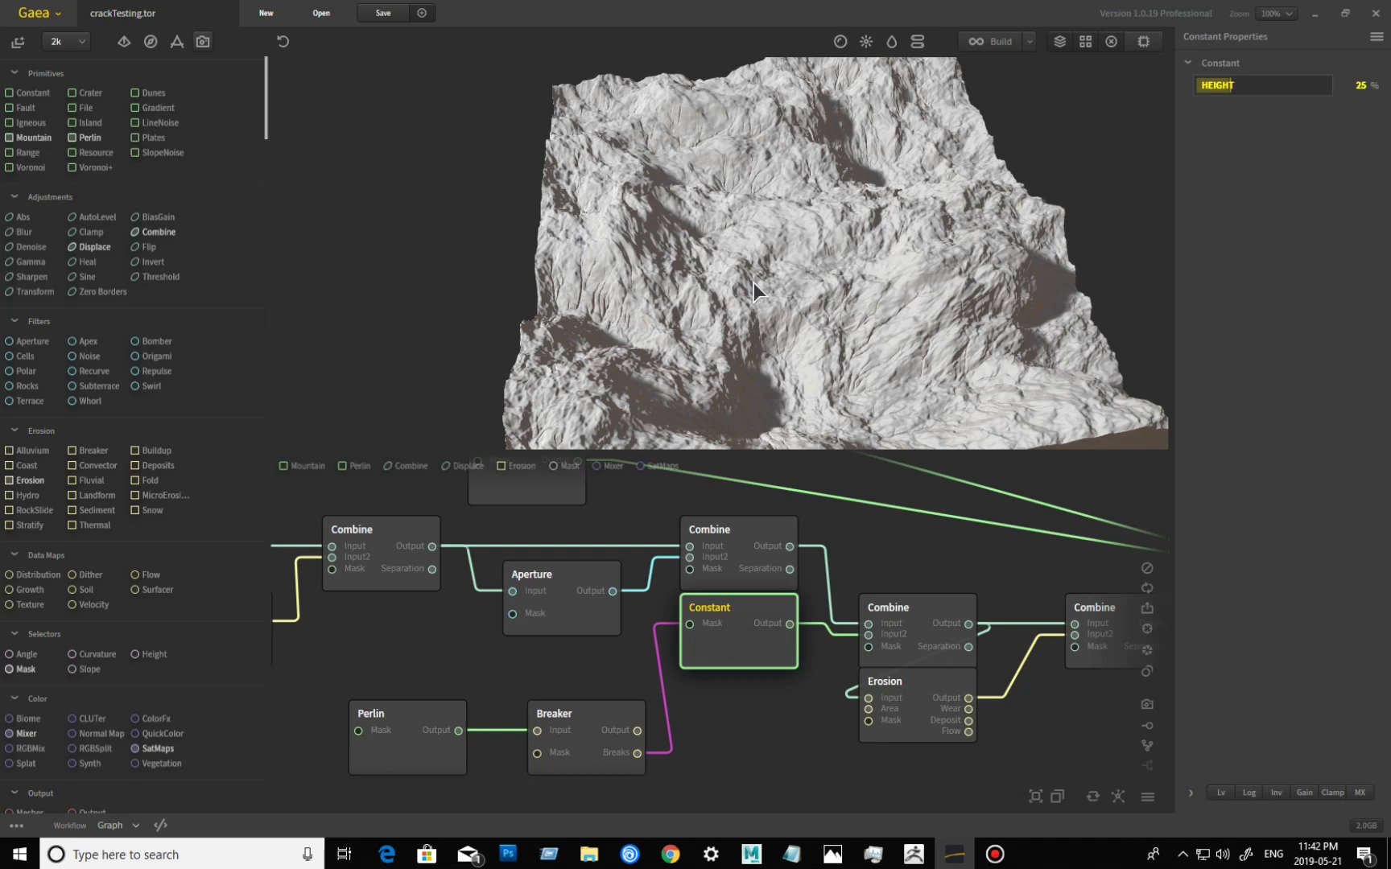
pyautogui.moveTo(789, 282)
pyautogui.mouseDown()
pyautogui.moveTo(738, 367)
pyautogui.moveTo(775, 199)
pyautogui.moveTo(755, 221)
pyautogui.moveTo(750, 314)
pyautogui.moveTo(681, 369)
pyautogui.moveTo(539, 399)
pyautogui.moveTo(705, 406)
pyautogui.moveTo(810, 327)
pyautogui.moveTo(805, 345)
pyautogui.moveTo(855, 365)
pyautogui.moveTo(865, 390)
pyautogui.moveTo(822, 412)
pyautogui.moveTo(803, 392)
pyautogui.mouseUp()
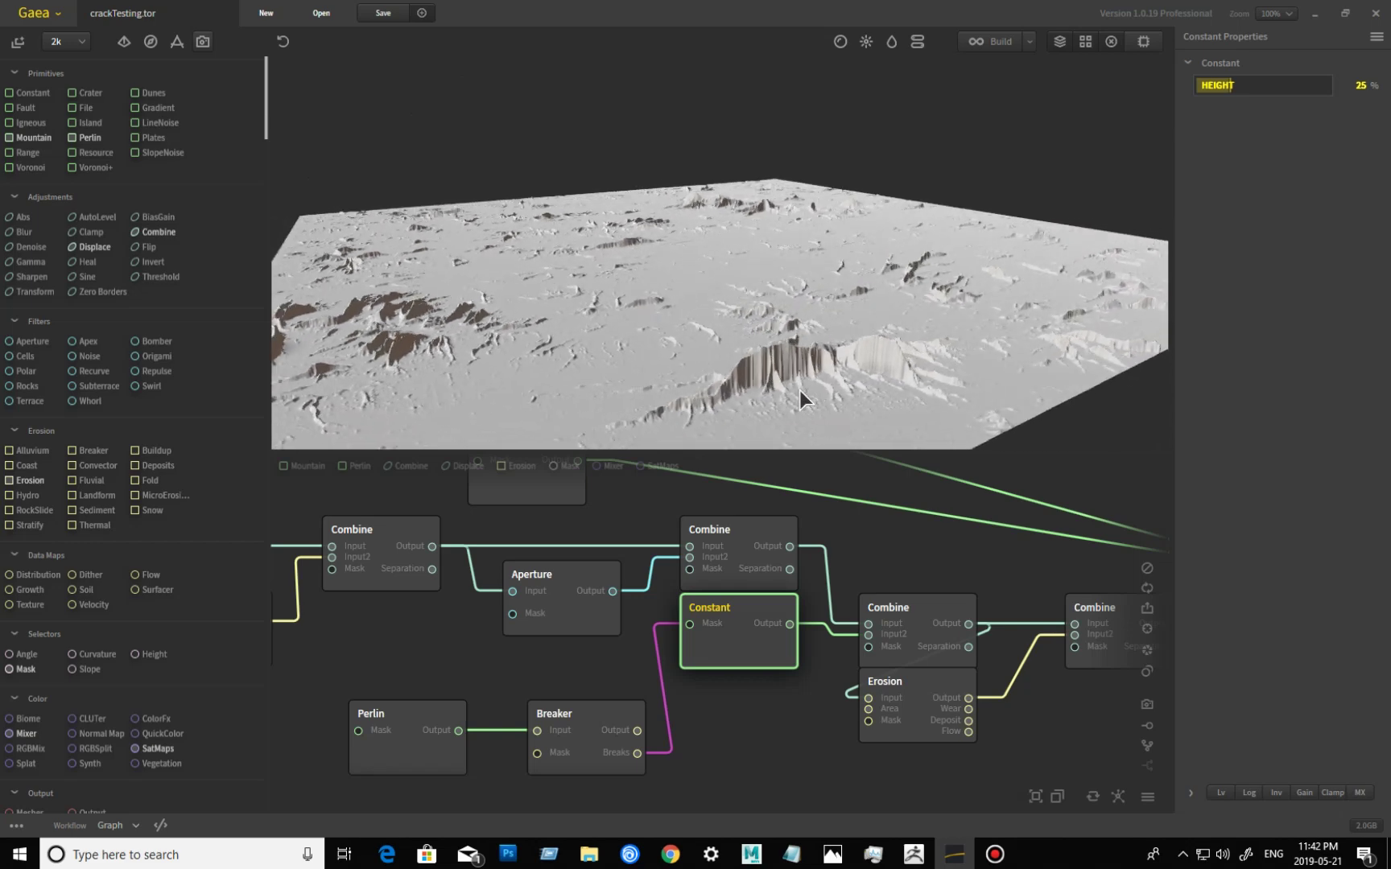
pyautogui.moveTo(800, 390); pyautogui.dragTo(557, 366)
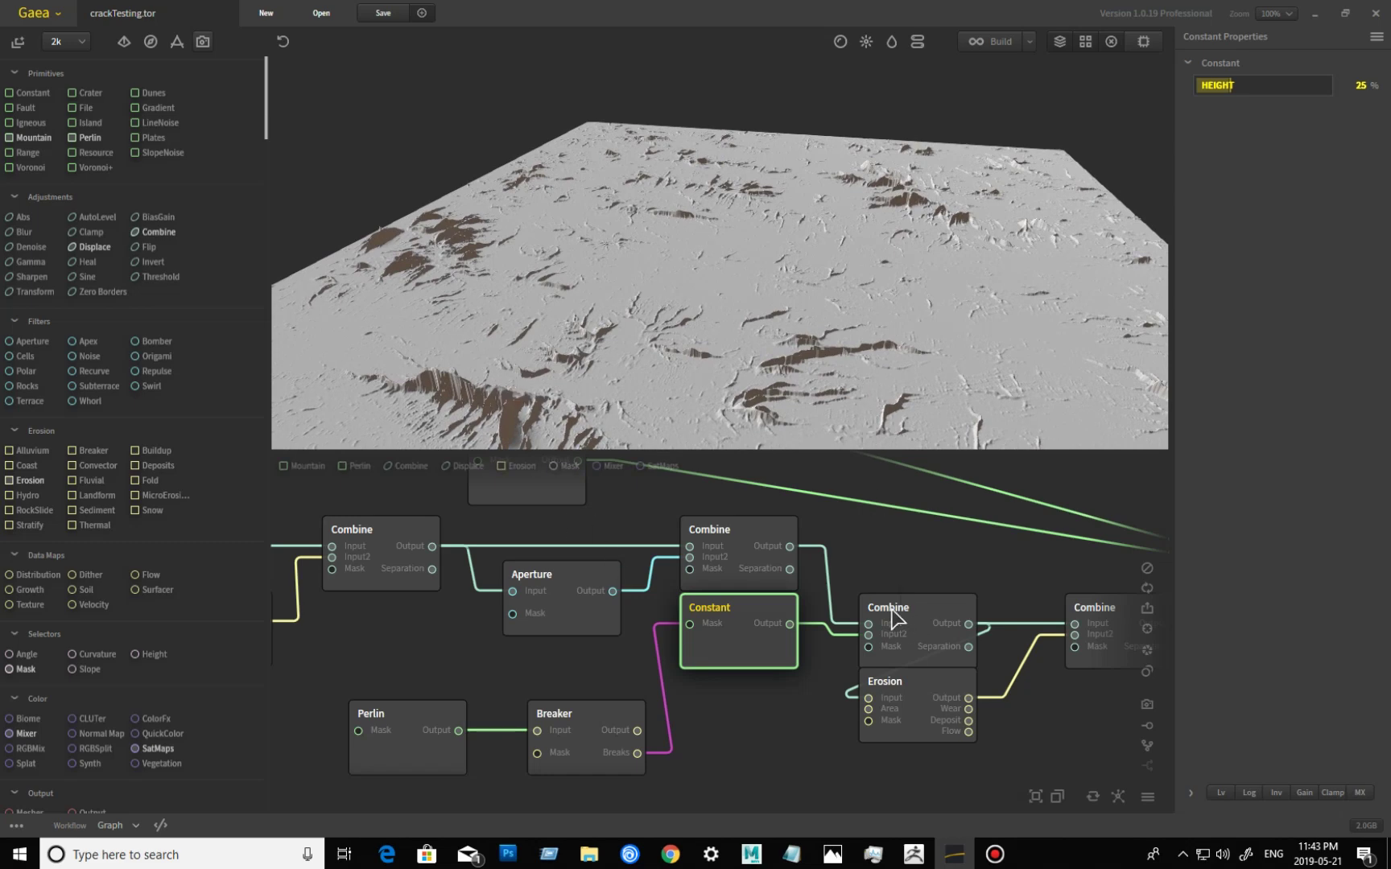
# - Preview the Combine node that subtracts the Breaker-masked Constant and examine the added cracks from several angles
pyautogui.click(920, 623)
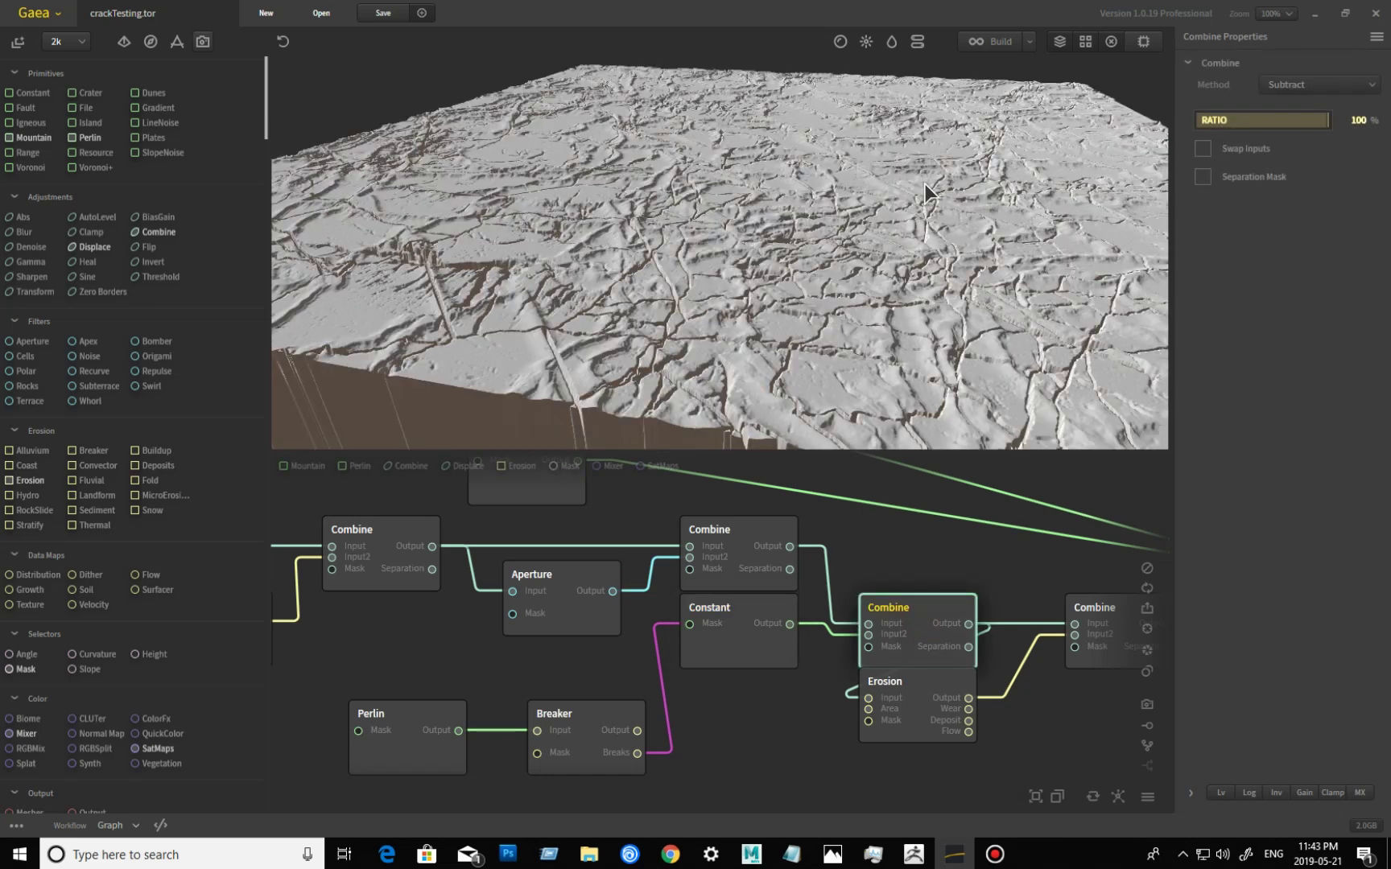
pyautogui.moveTo(746, 358); pyautogui.dragTo(426, 415)
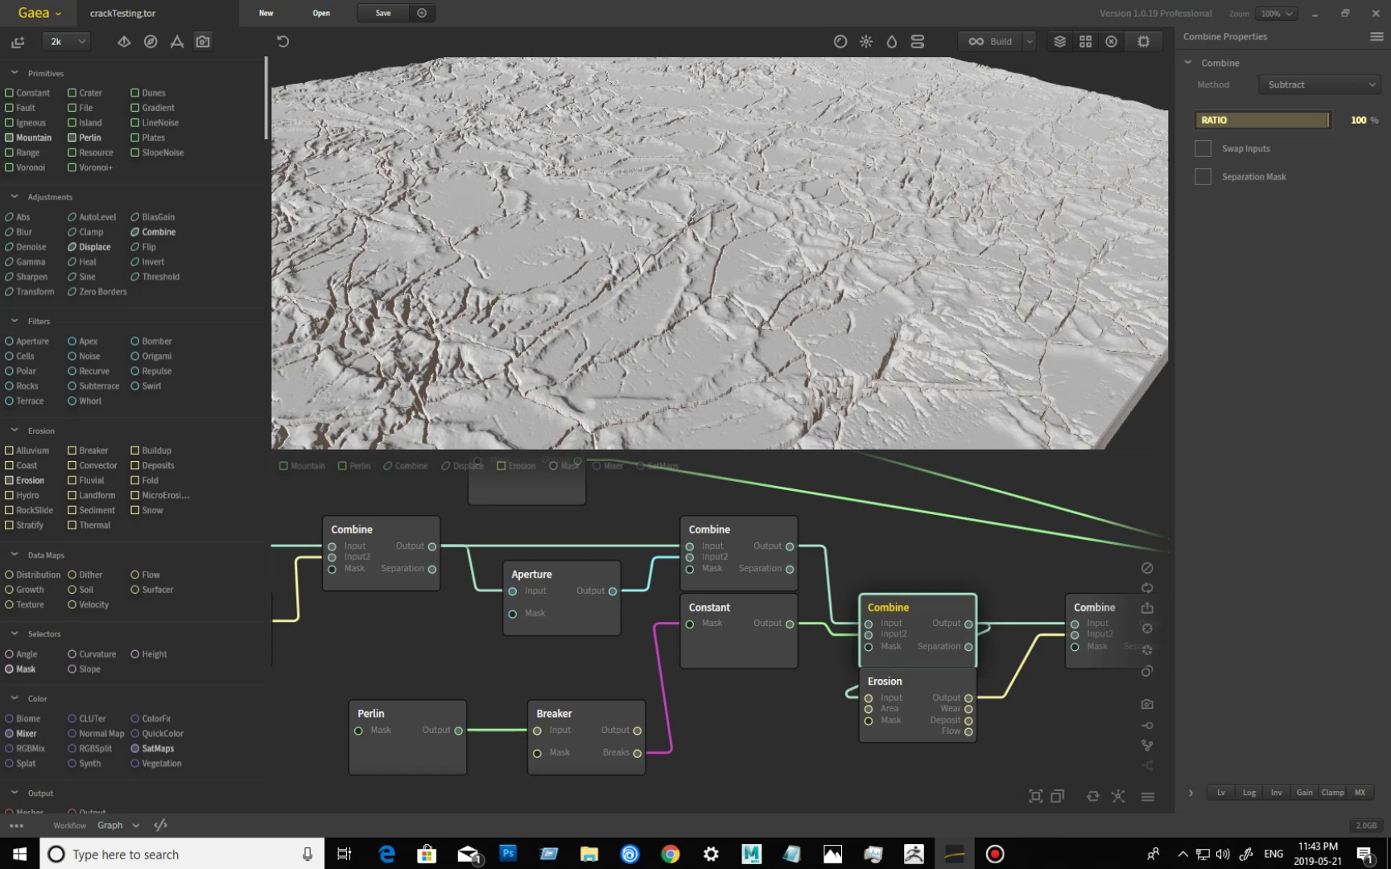
pyautogui.moveTo(1040, 573); pyautogui.dragTo(888, 613)
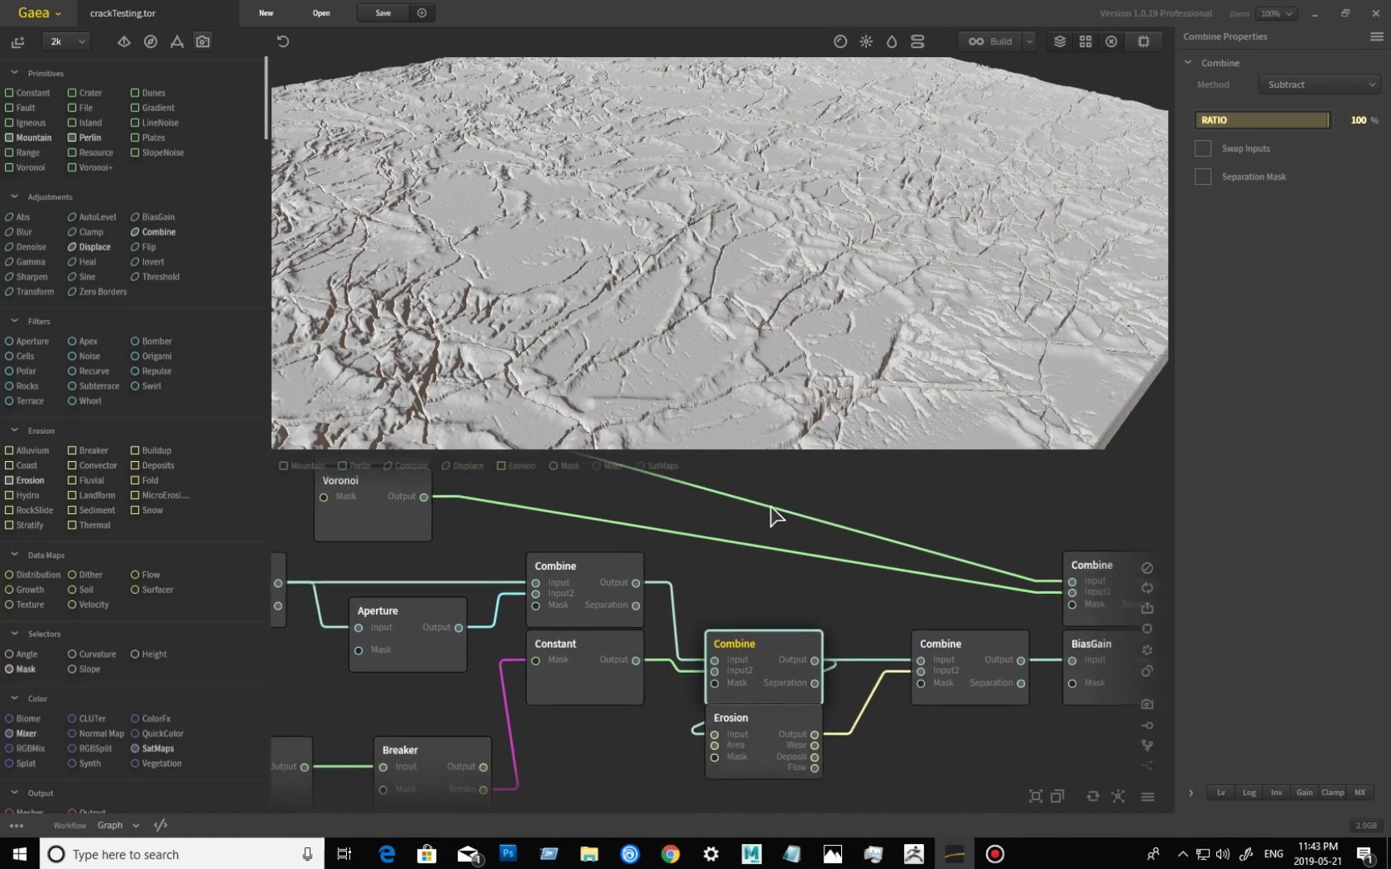
pyautogui.moveTo(649, 388); pyautogui.dragTo(696, 363)
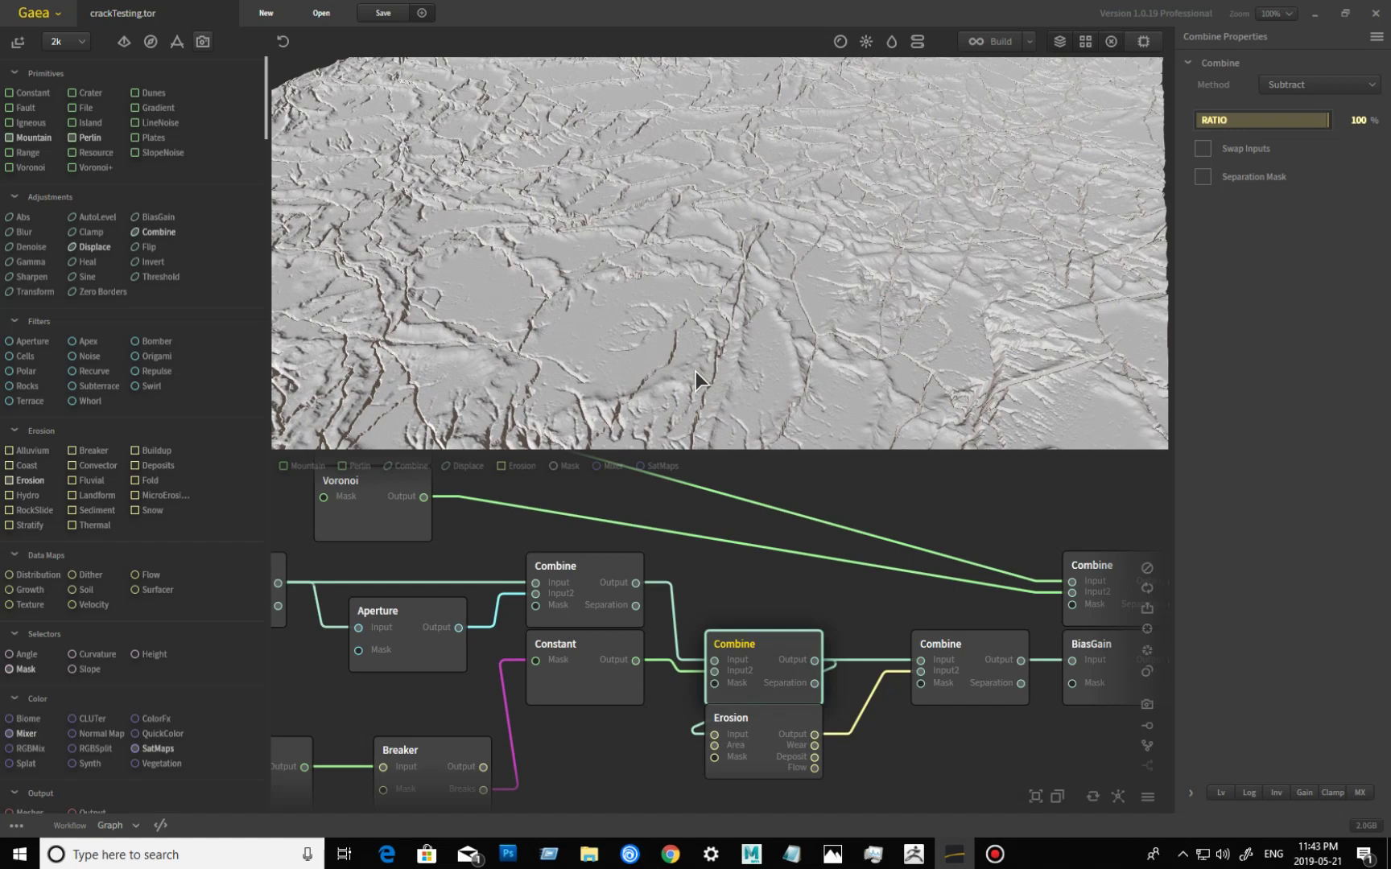
# - Preview the Erosion node below this Combine, examining the eroded cracks from several angles alongside its erosion settings
pyautogui.click(767, 734)
pyautogui.moveTo(816, 326); pyautogui.dragTo(670, 370)
pyautogui.moveTo(481, 346); pyautogui.dragTo(576, 358)
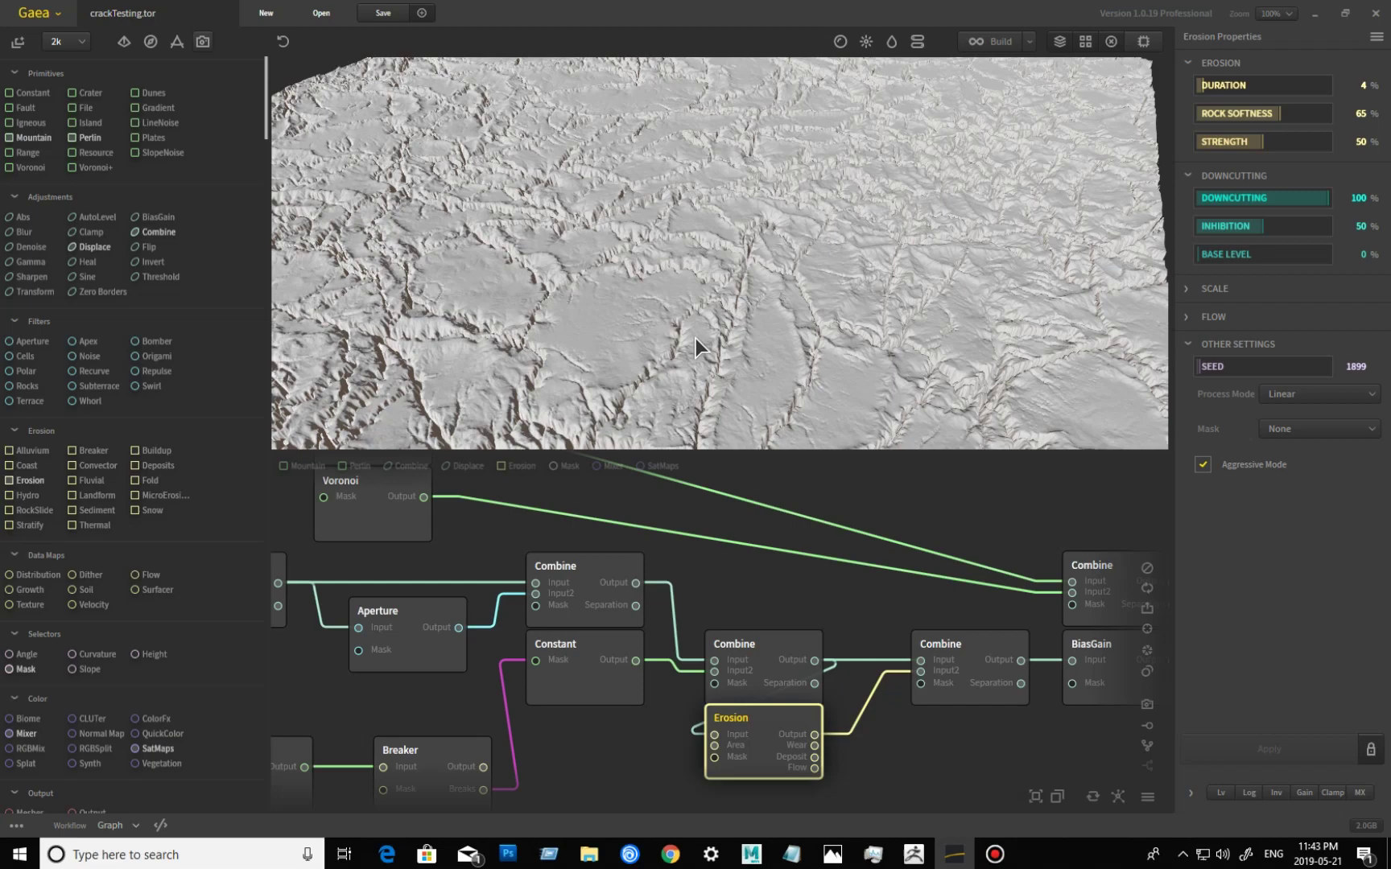
pyautogui.moveTo(761, 297); pyautogui.dragTo(644, 403)
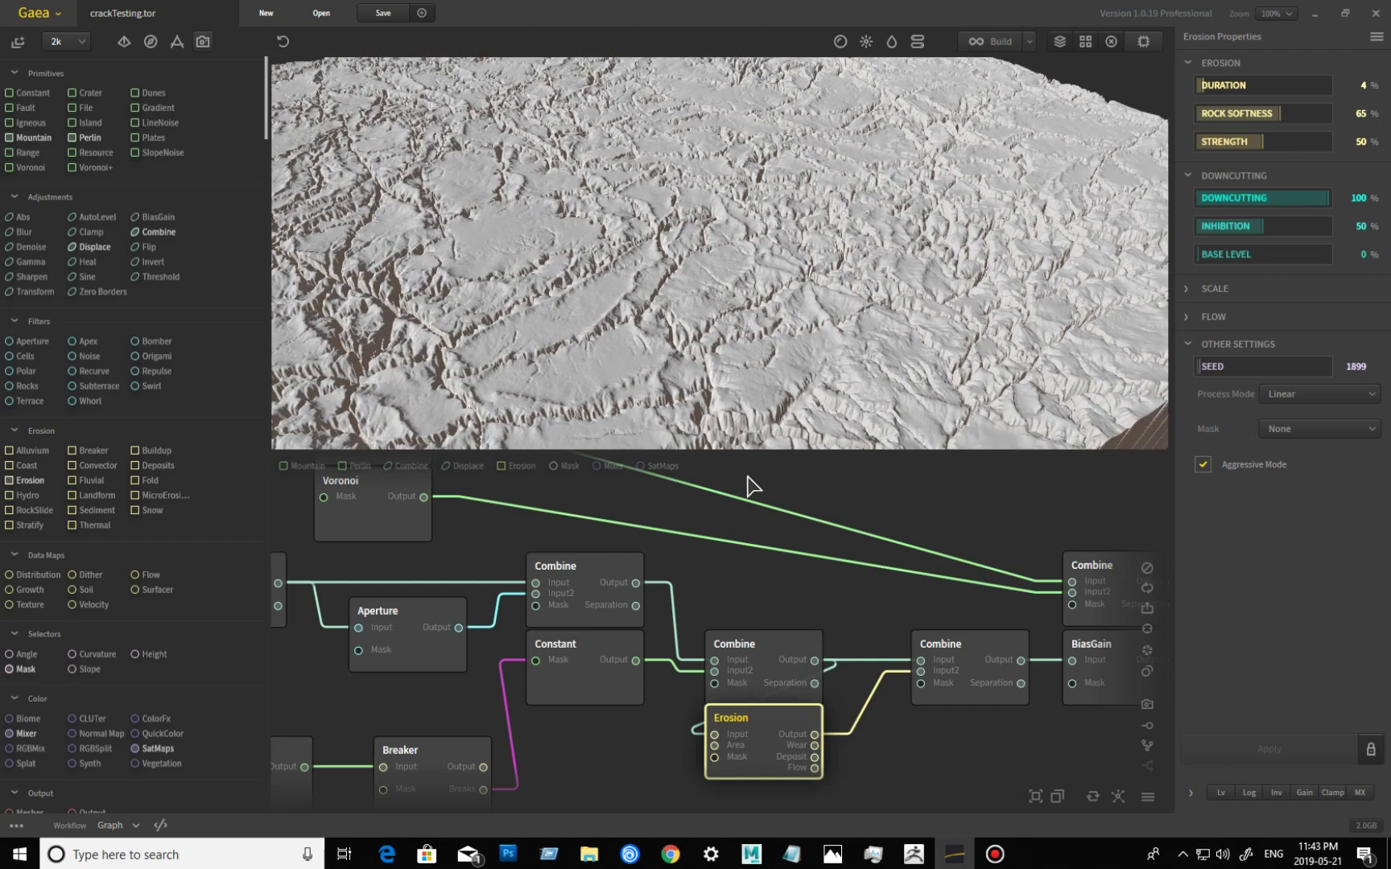
pyautogui.moveTo(624, 339); pyautogui.dragTo(793, 446)
# - Compare the Combine that blends in the Erosion output with the Combine preceding it, checking the blend ratio
pyautogui.click(977, 660)
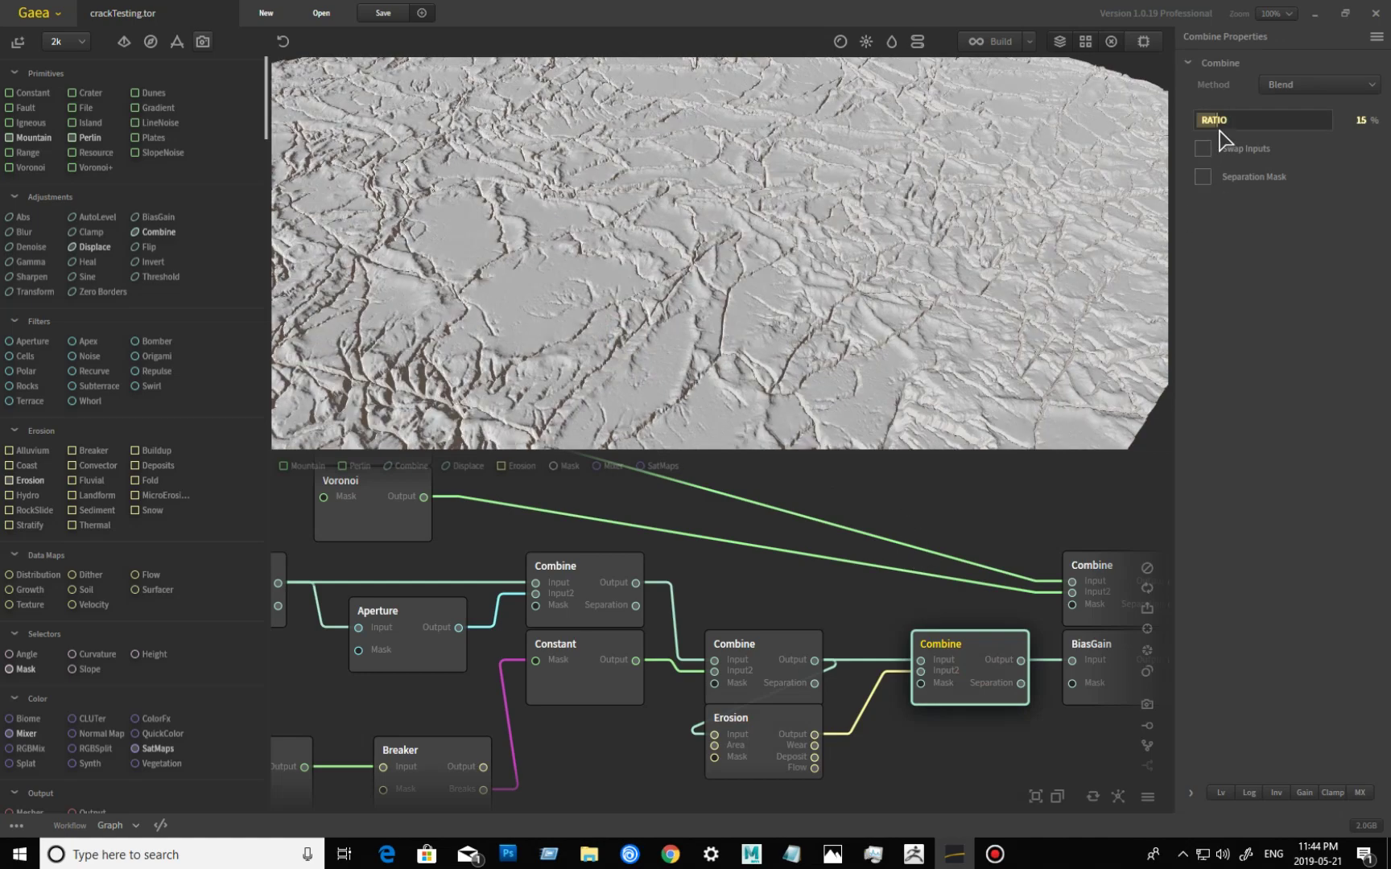
pyautogui.moveTo(743, 258); pyautogui.dragTo(727, 276)
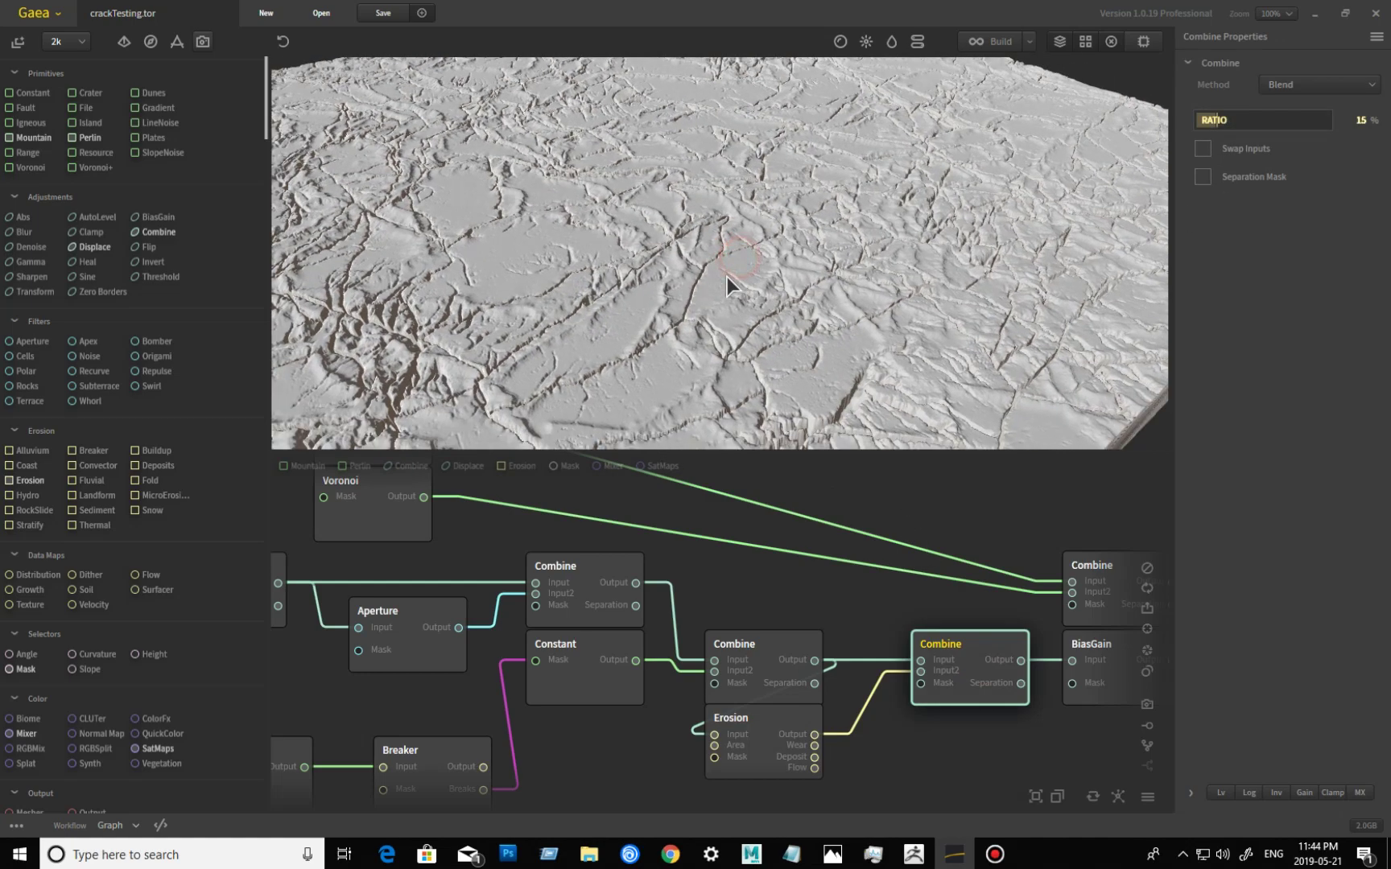
pyautogui.click(758, 661)
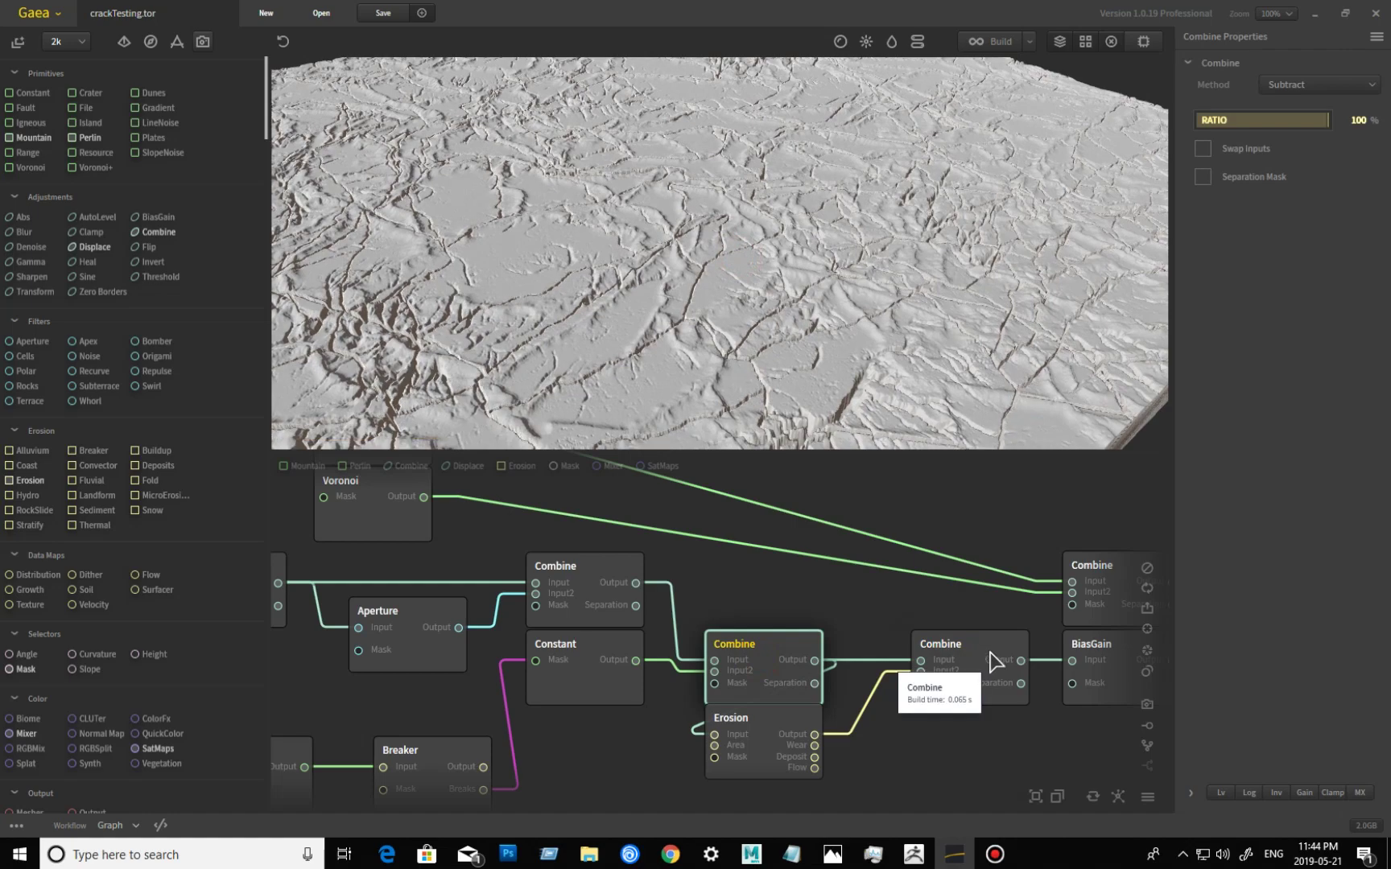
# - Preview the Combine that blends in the Erosion output and examine its softened cracks from several angles
pyautogui.click(980, 653)
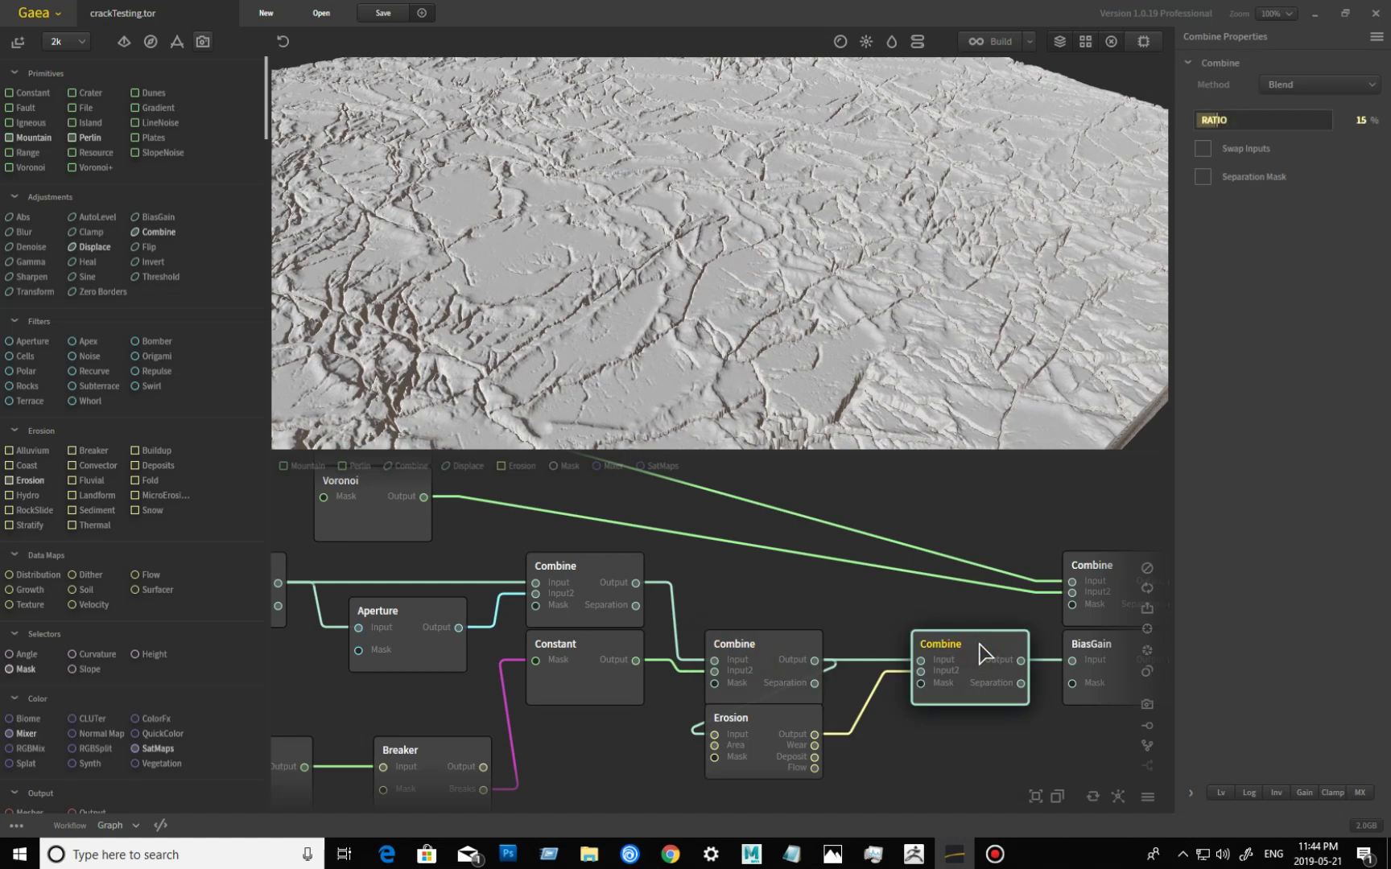
pyautogui.moveTo(763, 400); pyautogui.dragTo(684, 385)
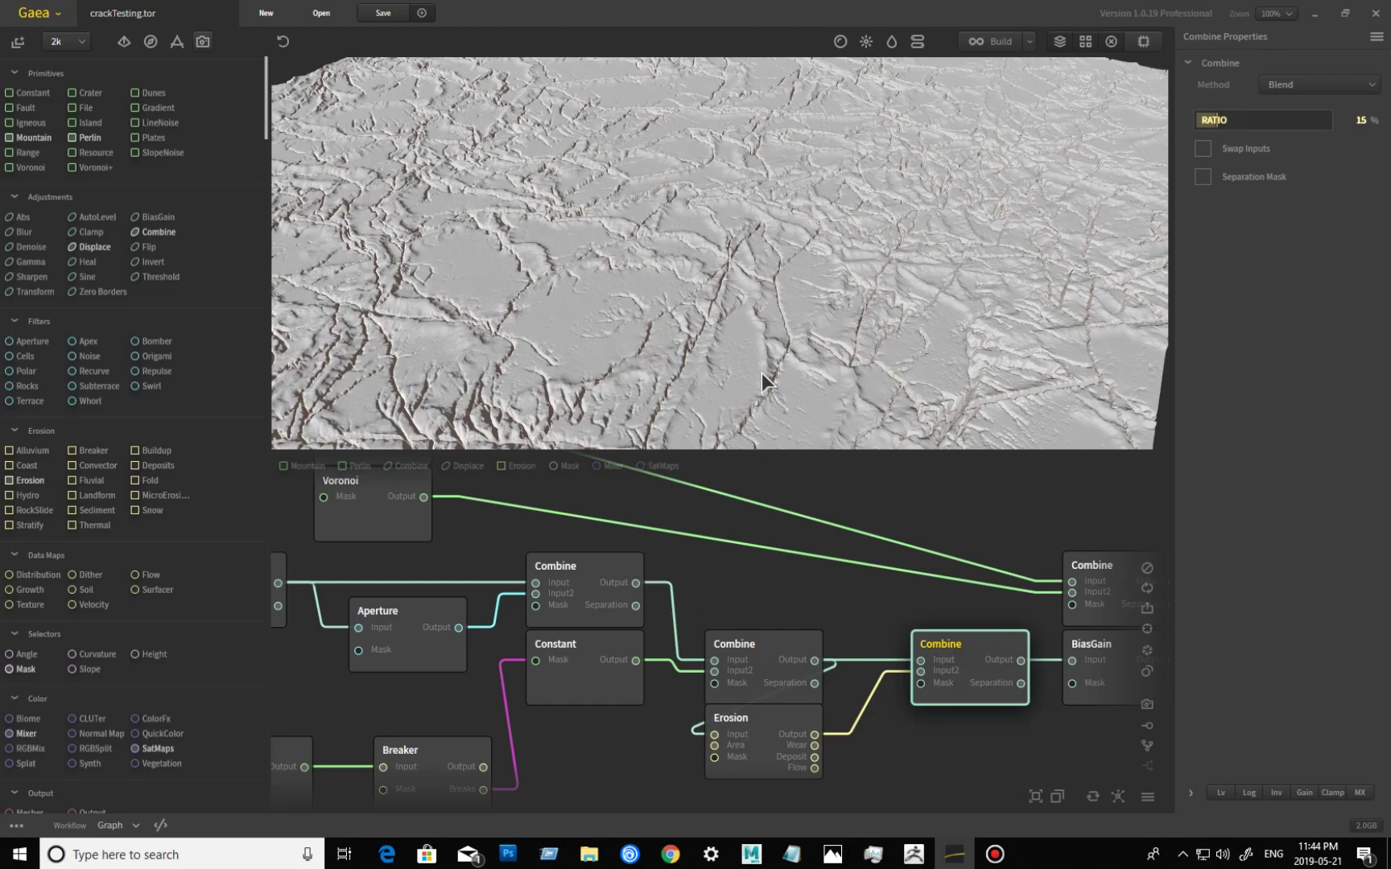
pyautogui.moveTo(676, 303); pyautogui.dragTo(448, 307)
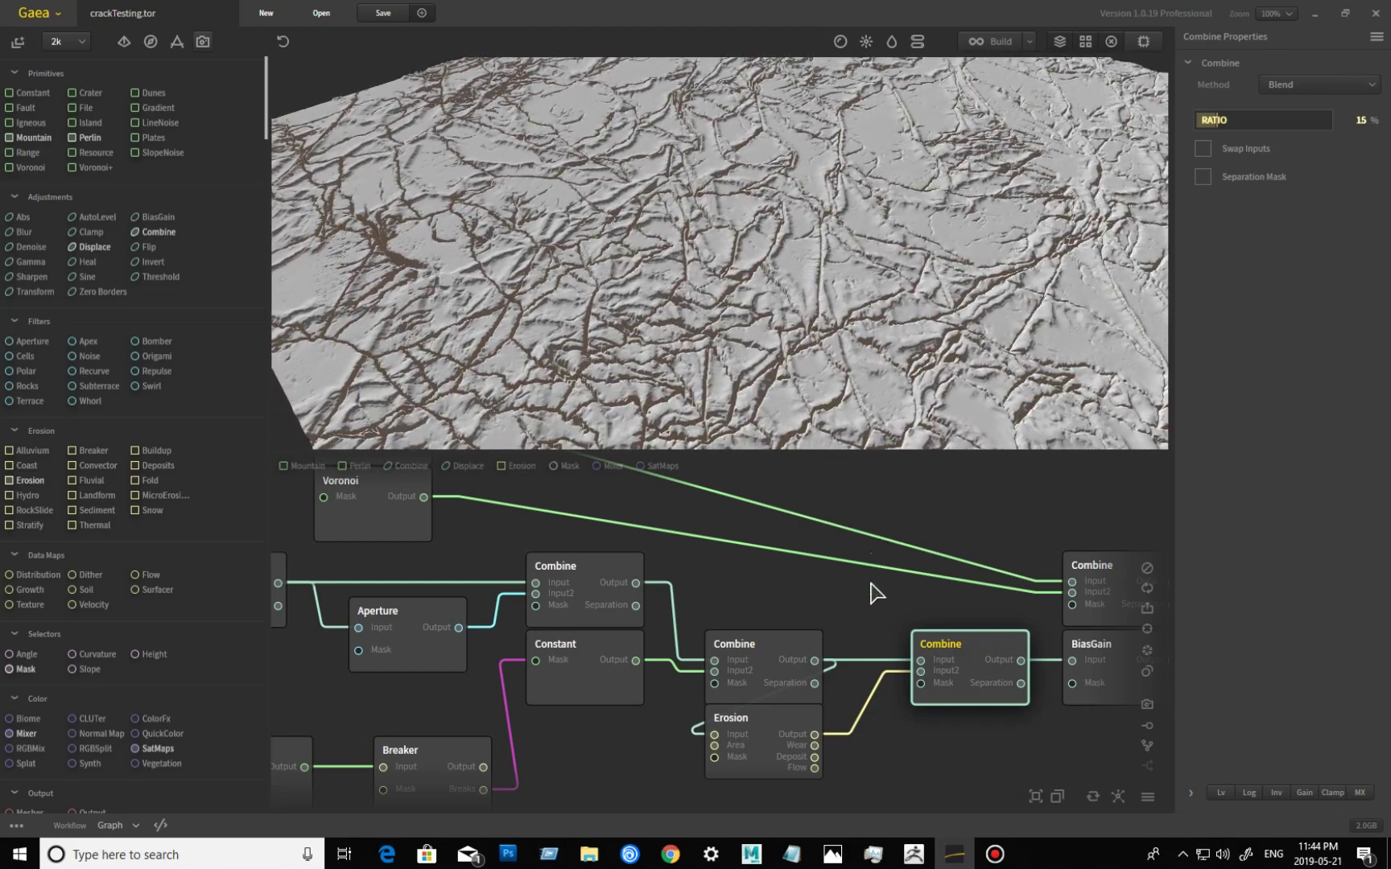
pyautogui.moveTo(721, 519); pyautogui.dragTo(845, 674, button='middle')
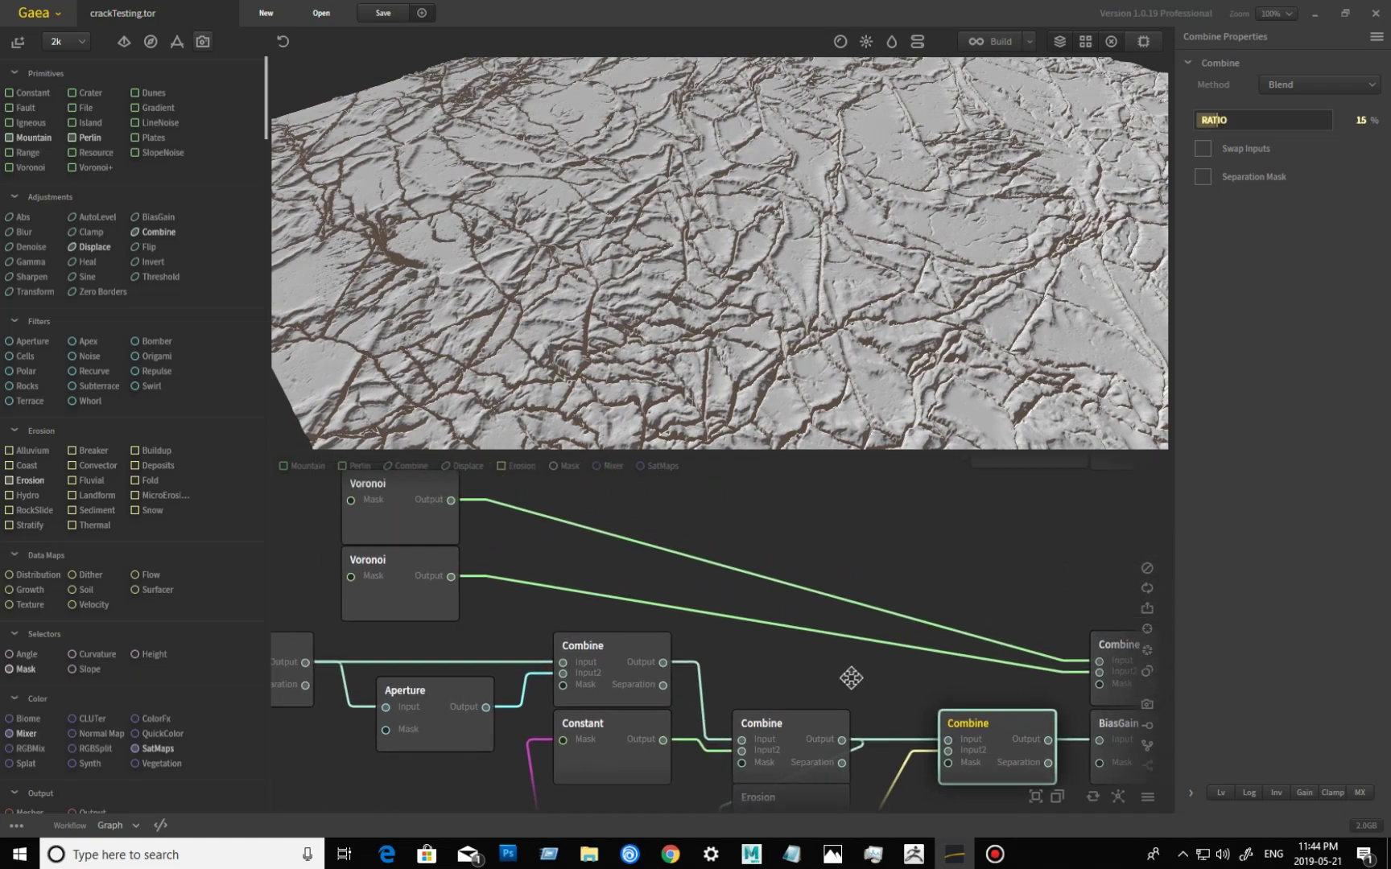
pyautogui.moveTo(883, 287); pyautogui.dragTo(535, 248)
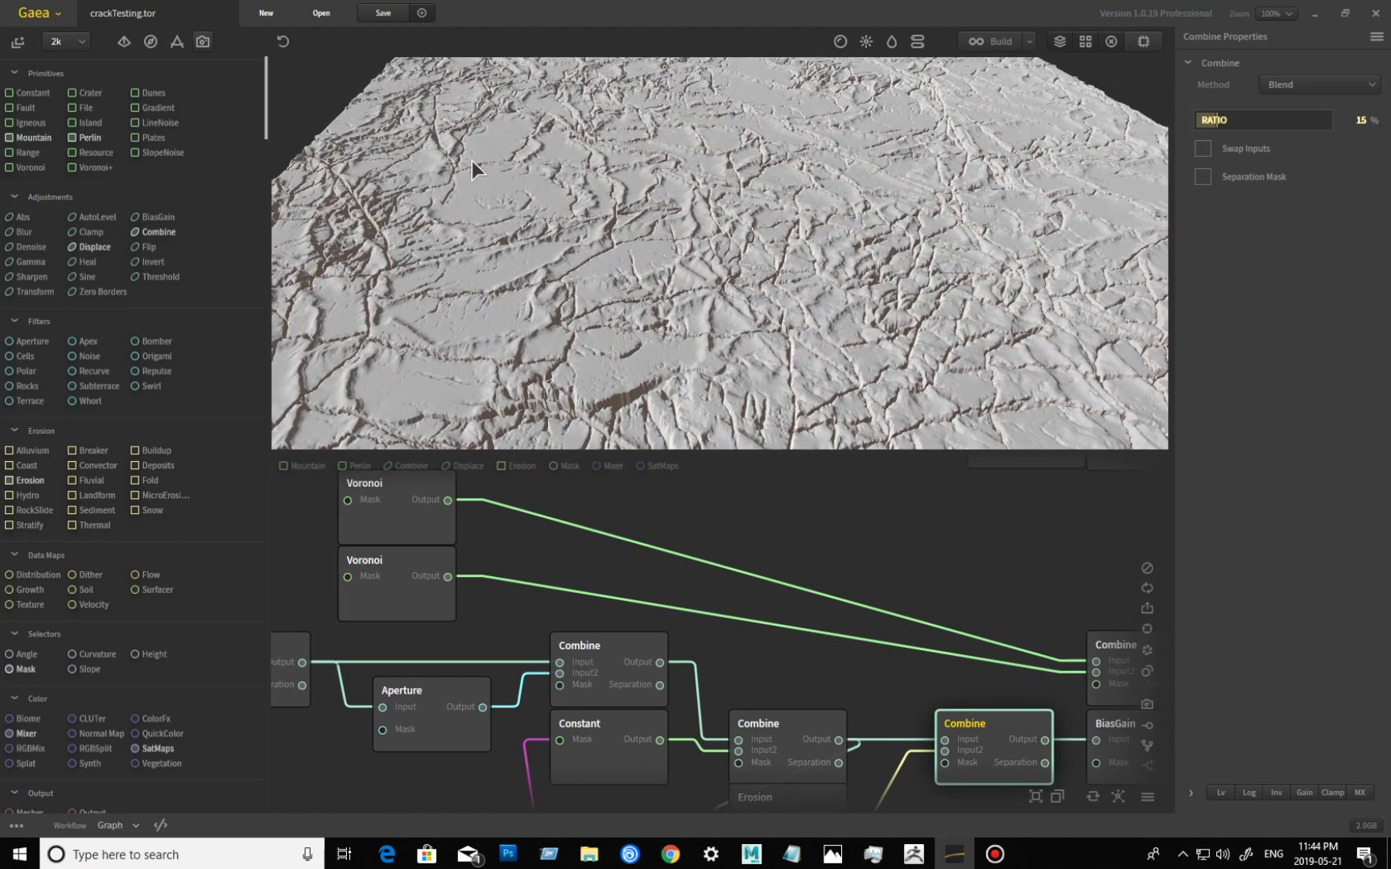
pyautogui.moveTo(621, 228); pyautogui.dragTo(528, 272)
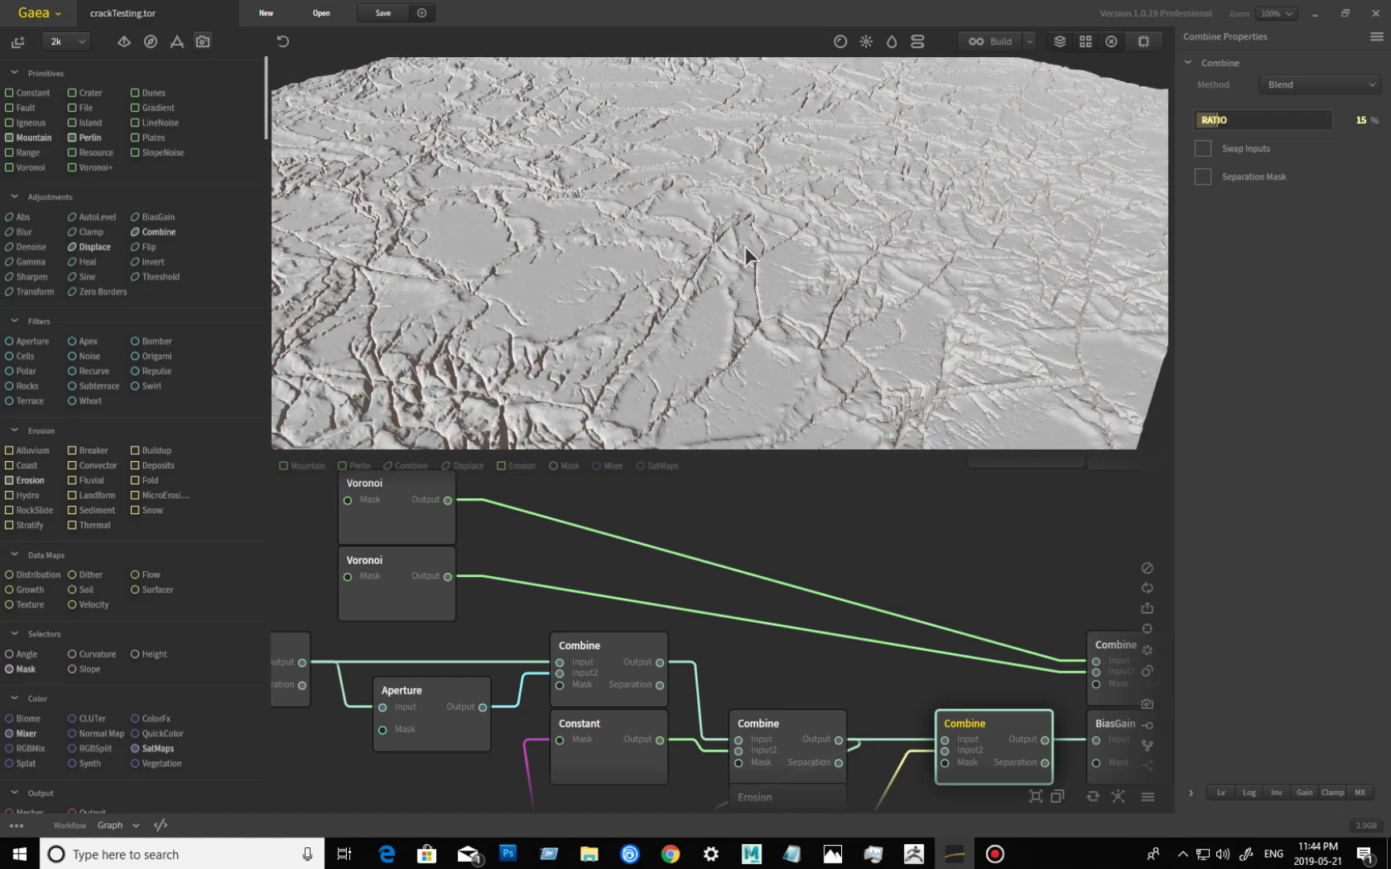
pyautogui.moveTo(745, 256); pyautogui.dragTo(672, 315)
# - Preview the two stacked Voronoi nodes that feed one Combine, checking their settings and the first node's post-process influence
pyautogui.click(435, 536)
pyautogui.moveTo(826, 265); pyautogui.dragTo(680, 265)
pyautogui.moveTo(668, 273); pyautogui.dragTo(928, 274)
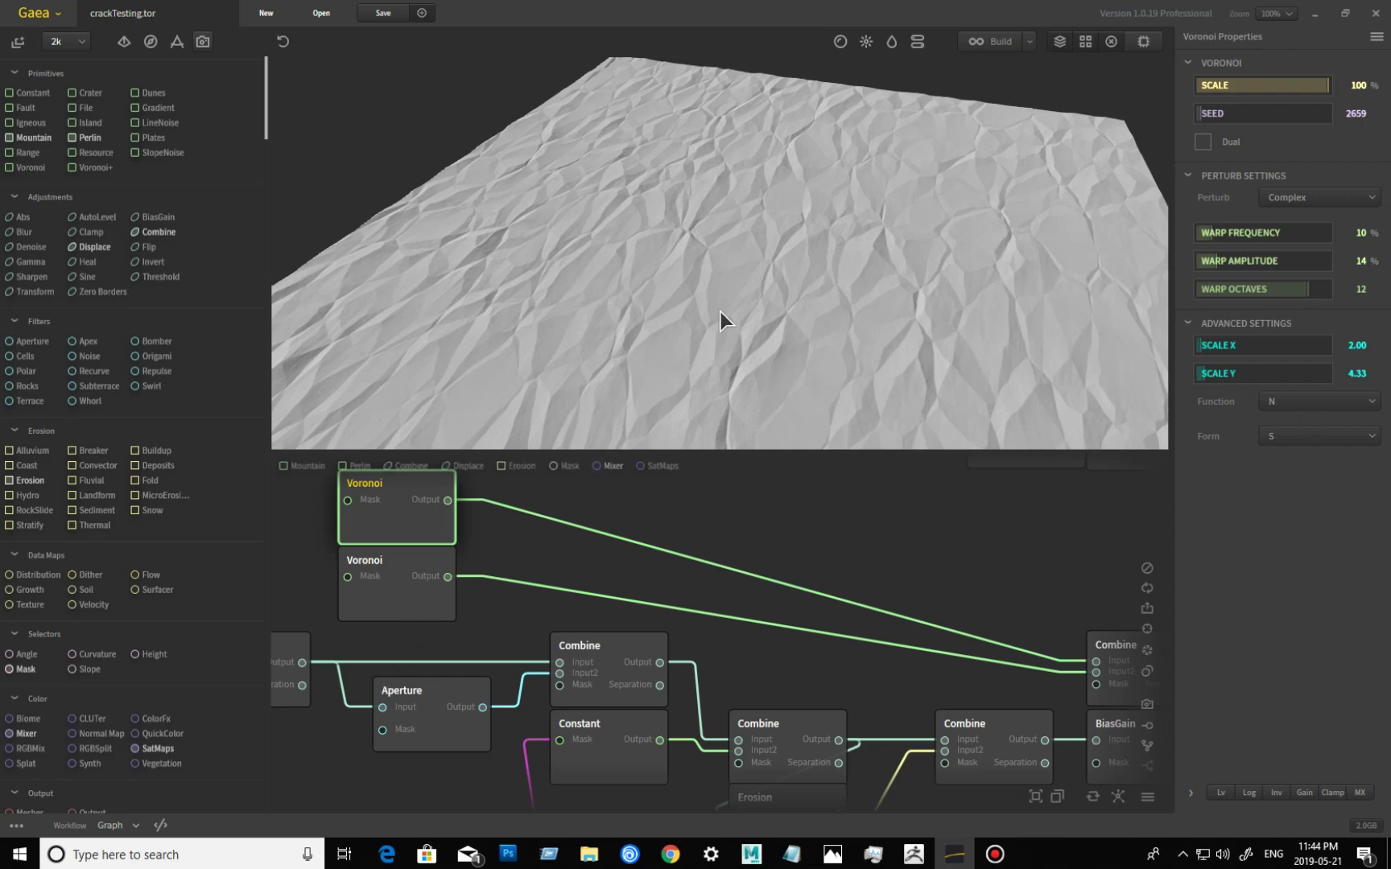
pyautogui.click(1188, 802)
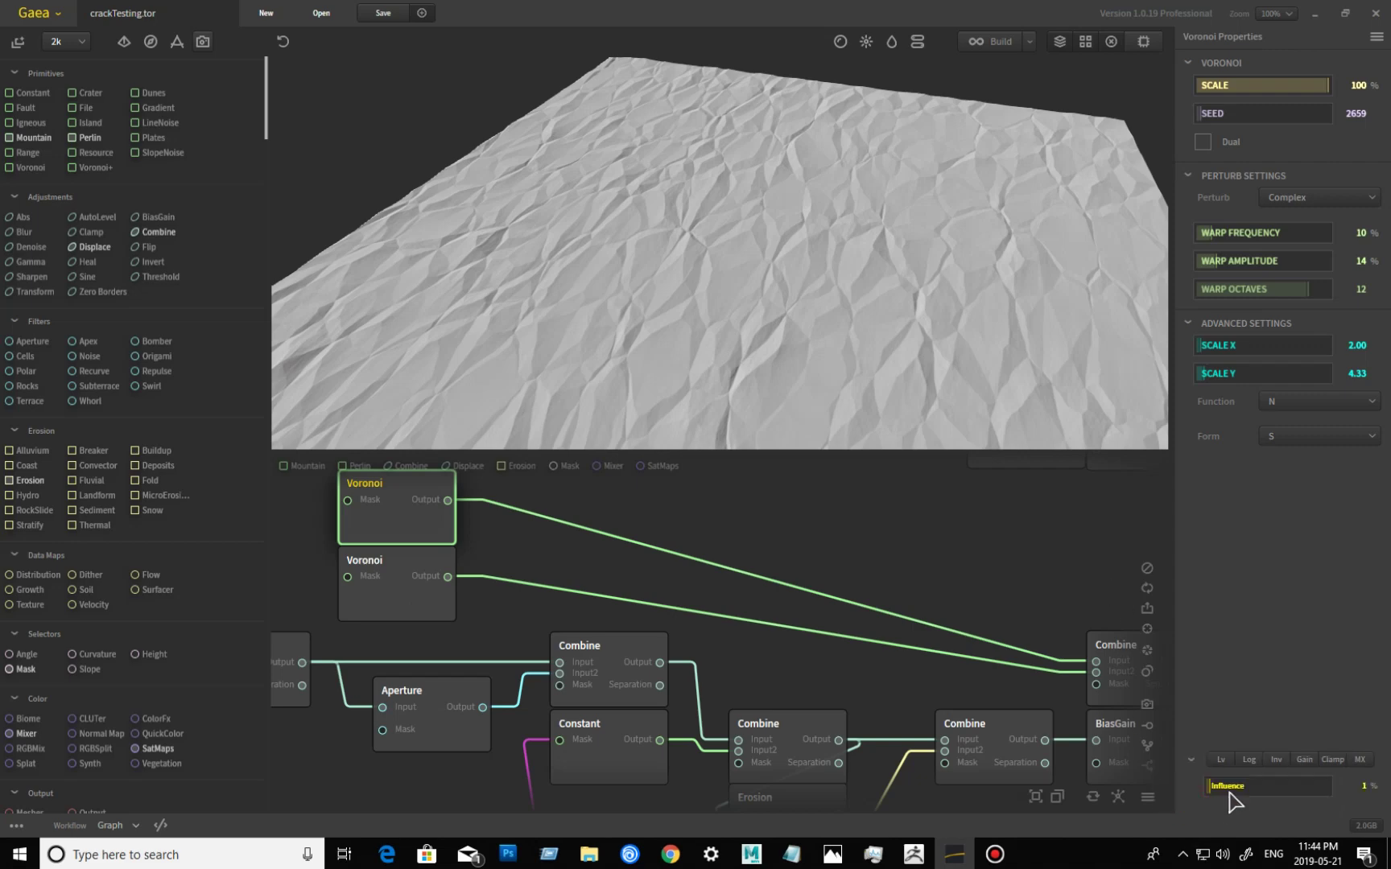
pyautogui.click(413, 594)
pyautogui.moveTo(620, 347); pyautogui.dragTo(698, 270)
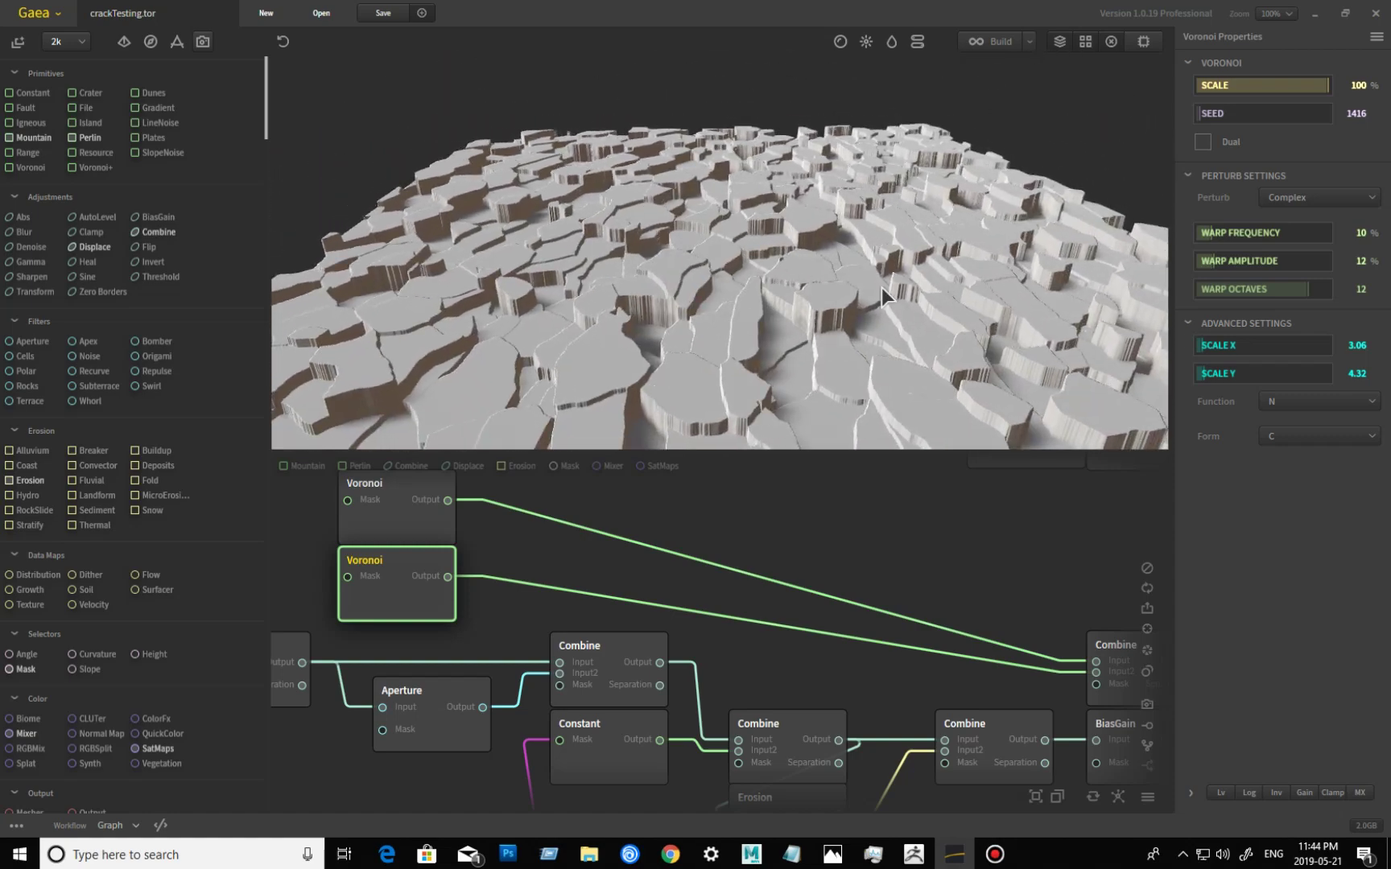
# - Preview the Combine that blends the two Voronoi nodes, examining the resulting surface and its blend ratio
pyautogui.moveTo(953, 547); pyautogui.dragTo(535, 580, button='middle')
pyautogui.click(691, 615)
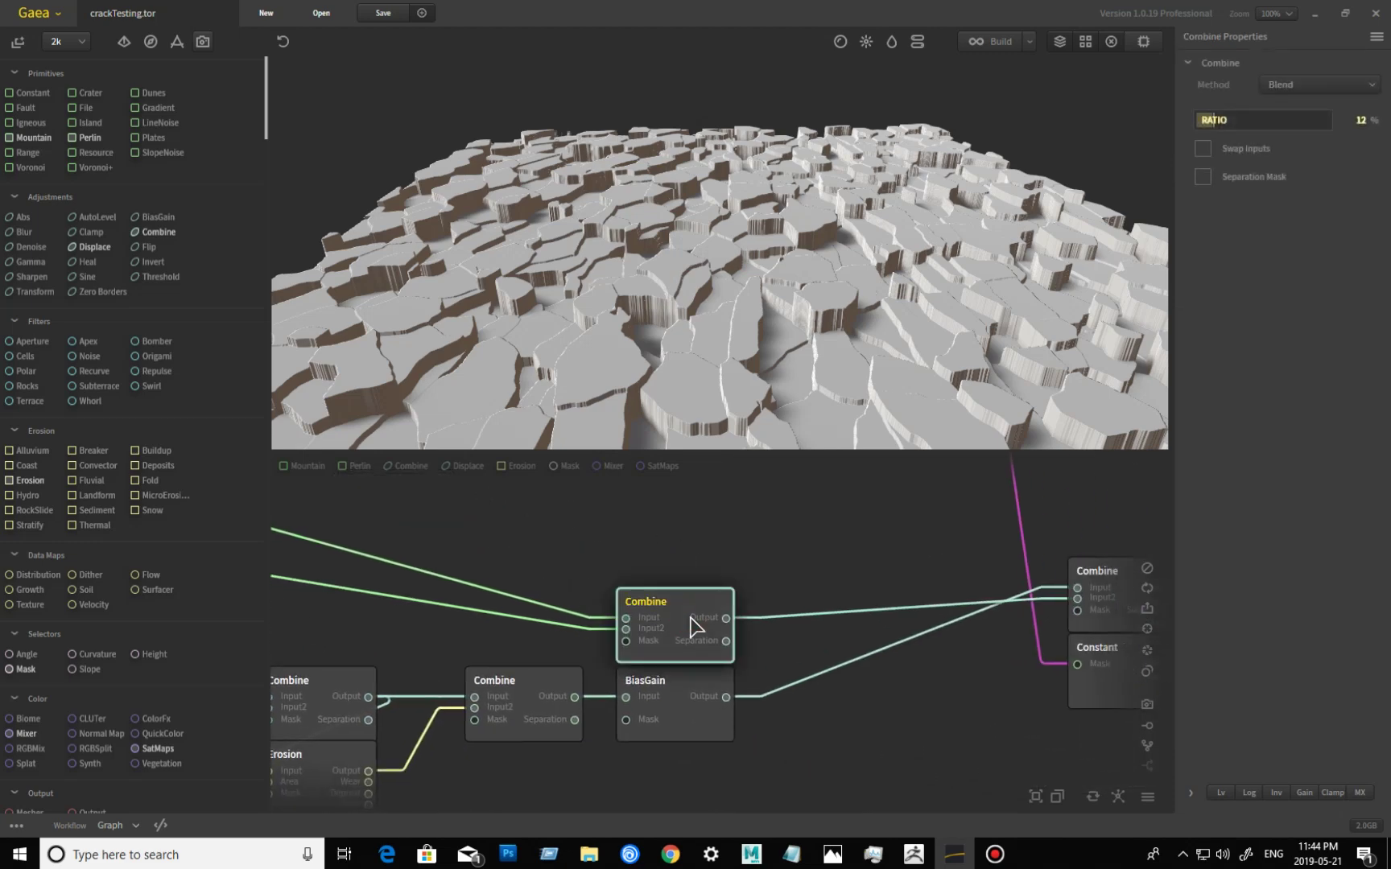
pyautogui.moveTo(810, 350); pyautogui.dragTo(766, 354)
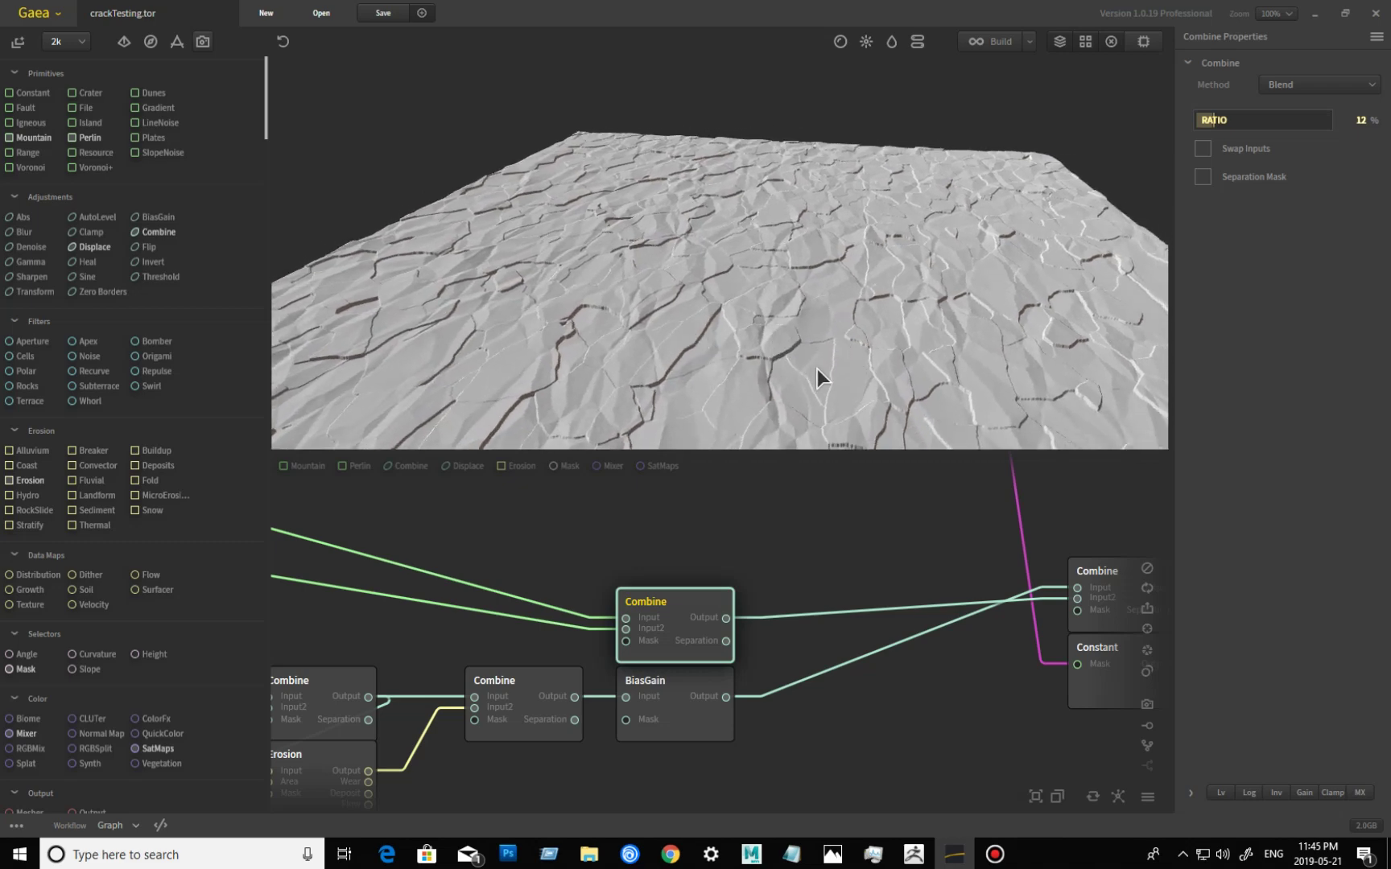
pyautogui.moveTo(769, 351); pyautogui.dragTo(843, 355)
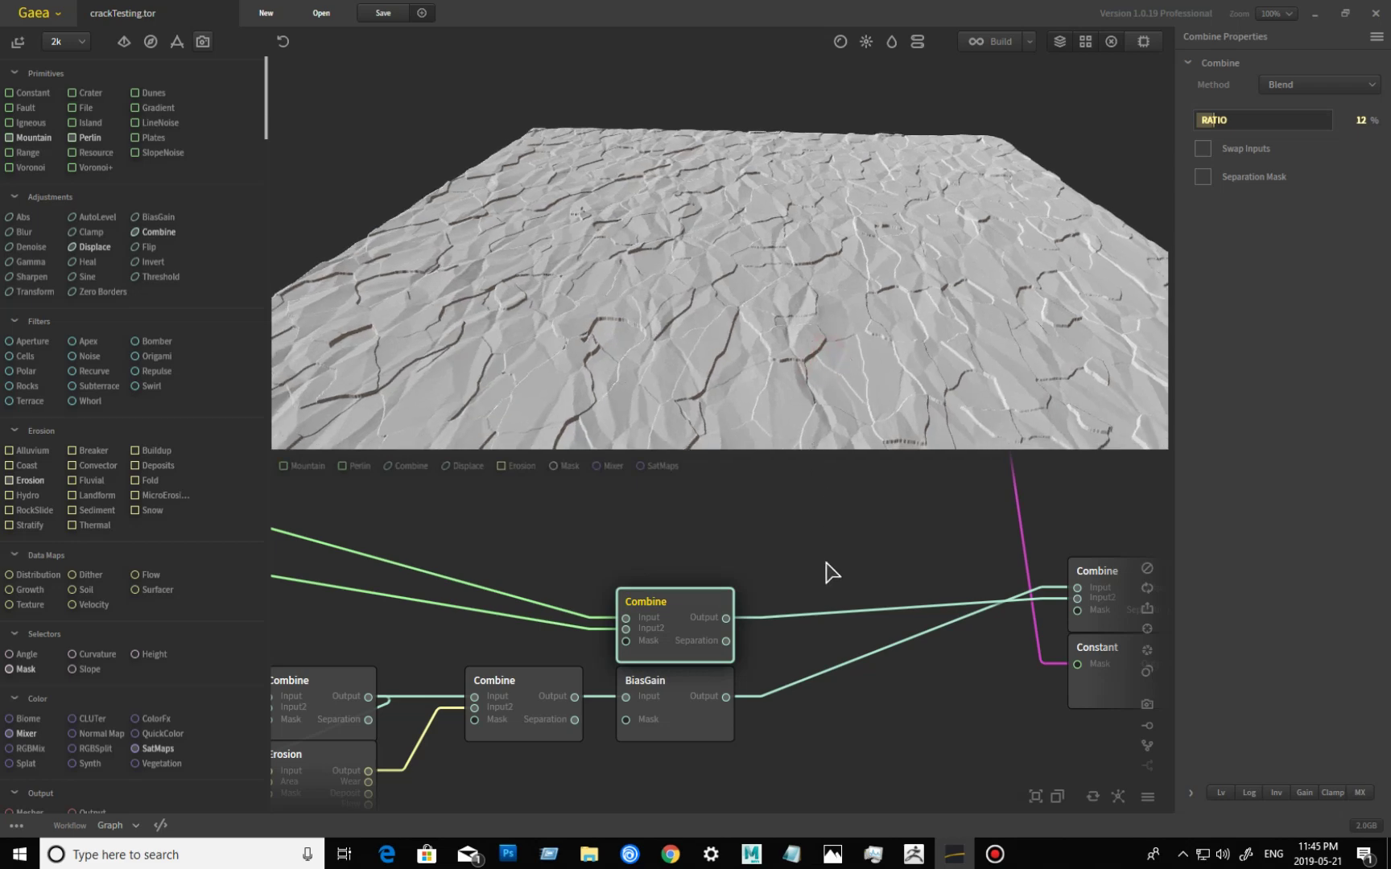
# - Preview the BiasGain node after the erosion Combine and examine the cracked surface up close
pyautogui.click(699, 722)
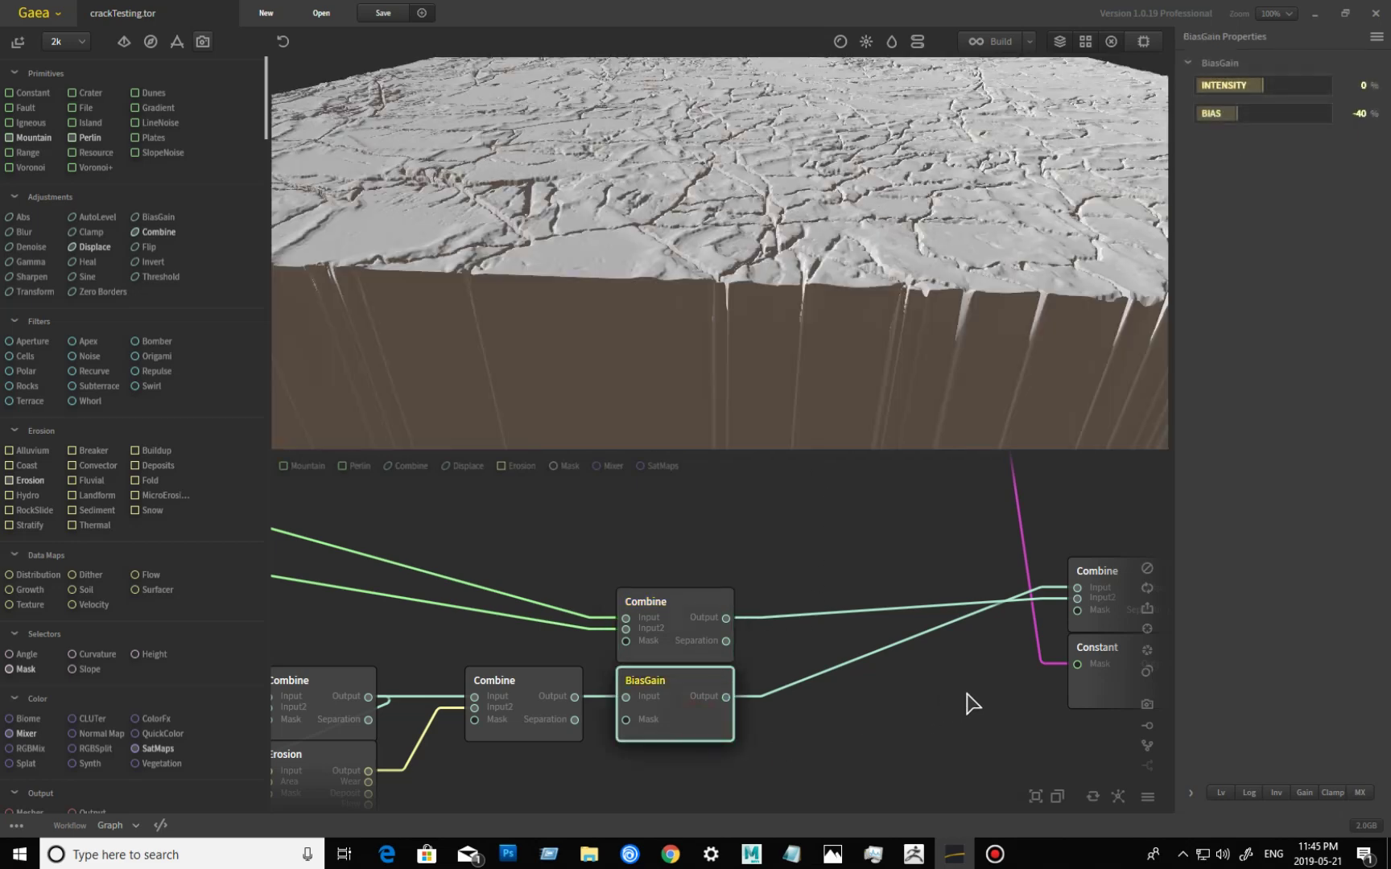
pyautogui.moveTo(963, 693); pyautogui.dragTo(879, 699, button='middle')
pyautogui.moveTo(769, 375); pyautogui.dragTo(675, 203)
pyautogui.scroll(3, 753, 246)
pyautogui.scroll(2, 770, 243)
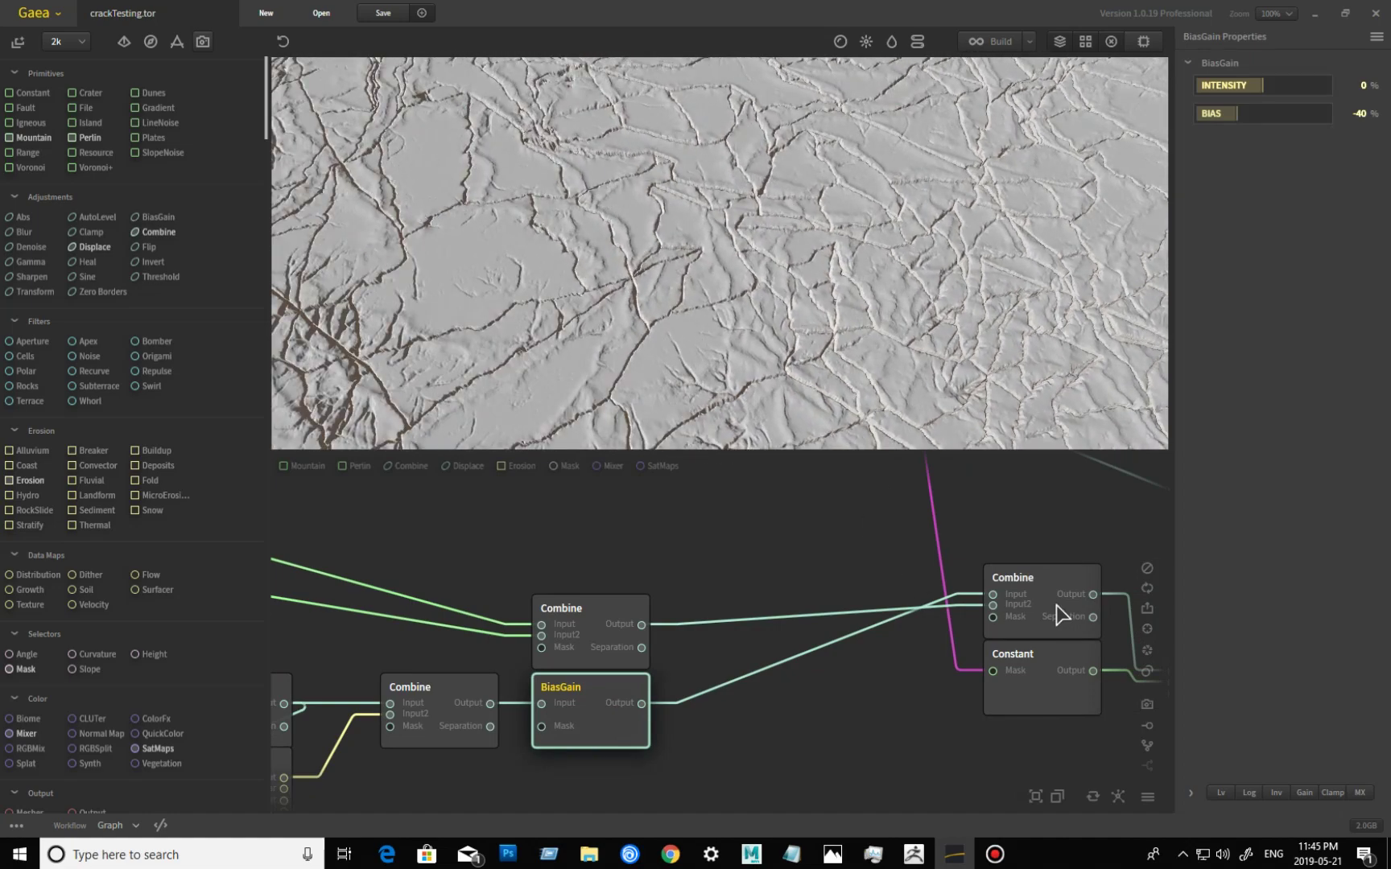
# - Preview the Combine that blends the BiasGain output with the Voronoi blend, examining the surface detail from several angles
pyautogui.click(1026, 577)
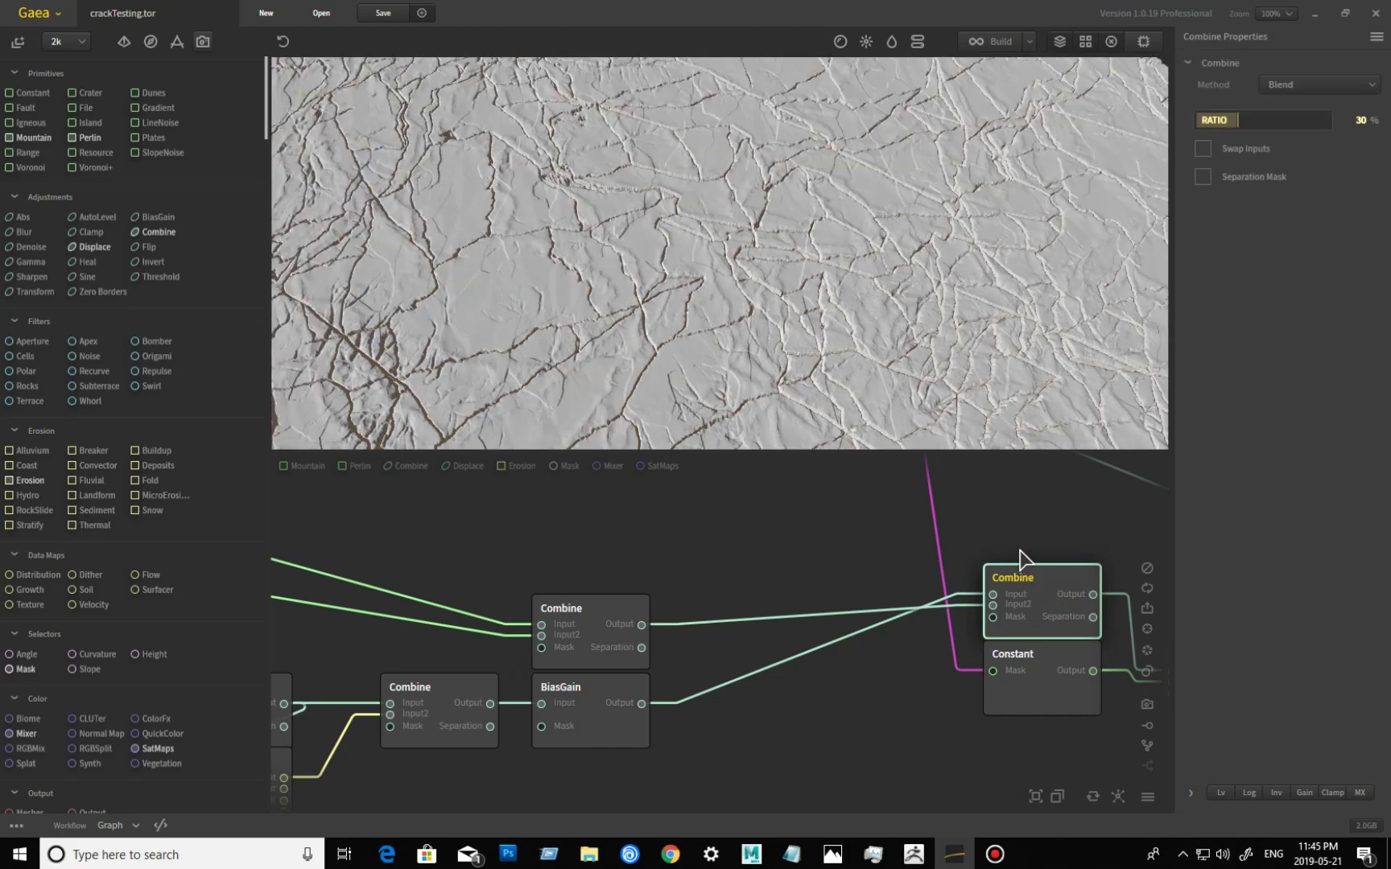
pyautogui.moveTo(662, 286)
pyautogui.mouseDown()
pyautogui.moveTo(699, 302)
pyautogui.moveTo(737, 288)
pyautogui.moveTo(417, 363)
pyautogui.moveTo(521, 378)
pyautogui.moveTo(693, 338)
pyautogui.moveTo(742, 352)
pyautogui.moveTo(482, 370)
pyautogui.moveTo(653, 376)
pyautogui.mouseUp()
pyautogui.moveTo(842, 535); pyautogui.dragTo(658, 680, button='middle')
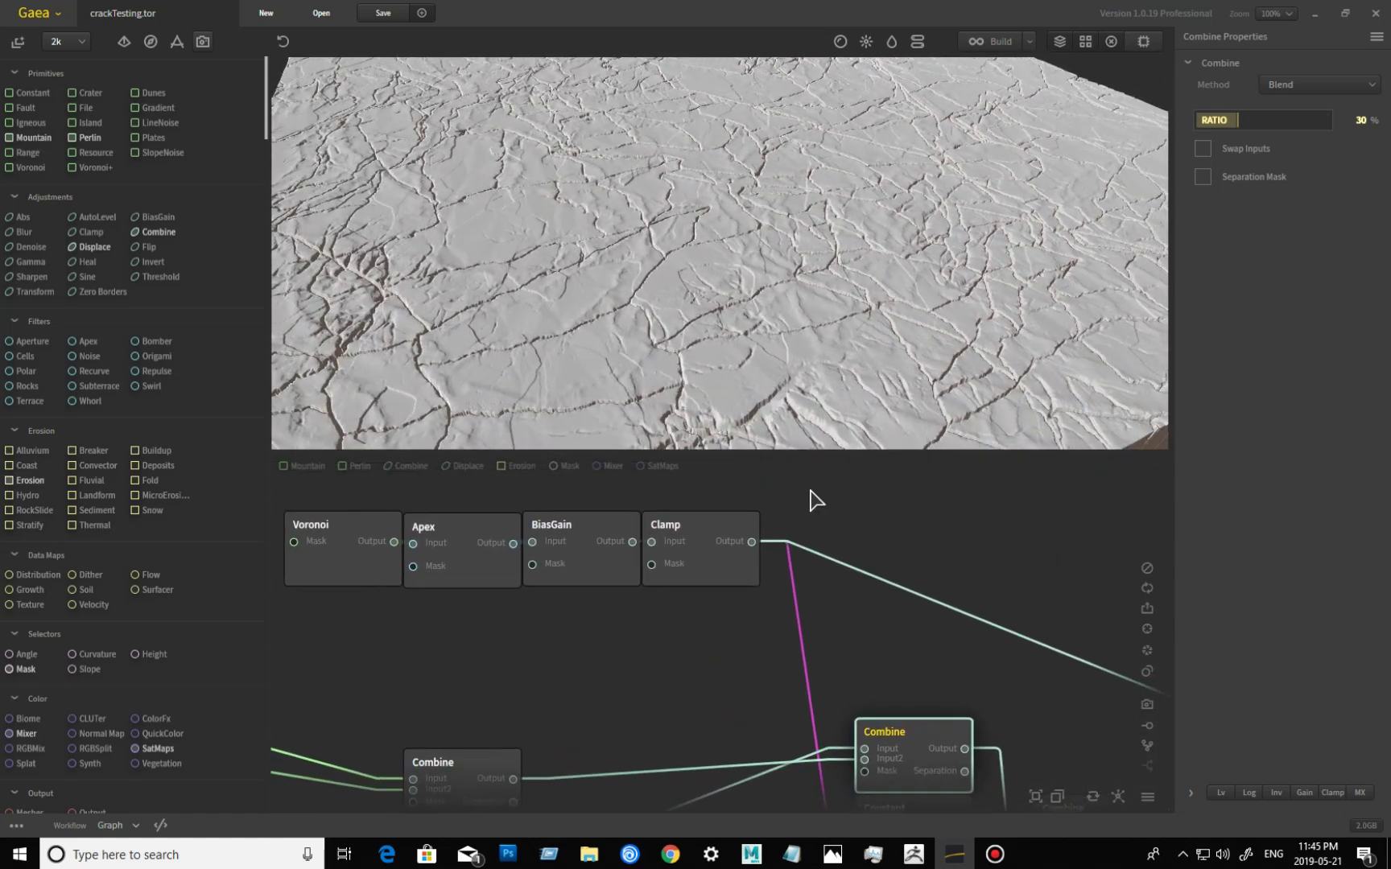
pyautogui.moveTo(754, 357); pyautogui.dragTo(707, 384)
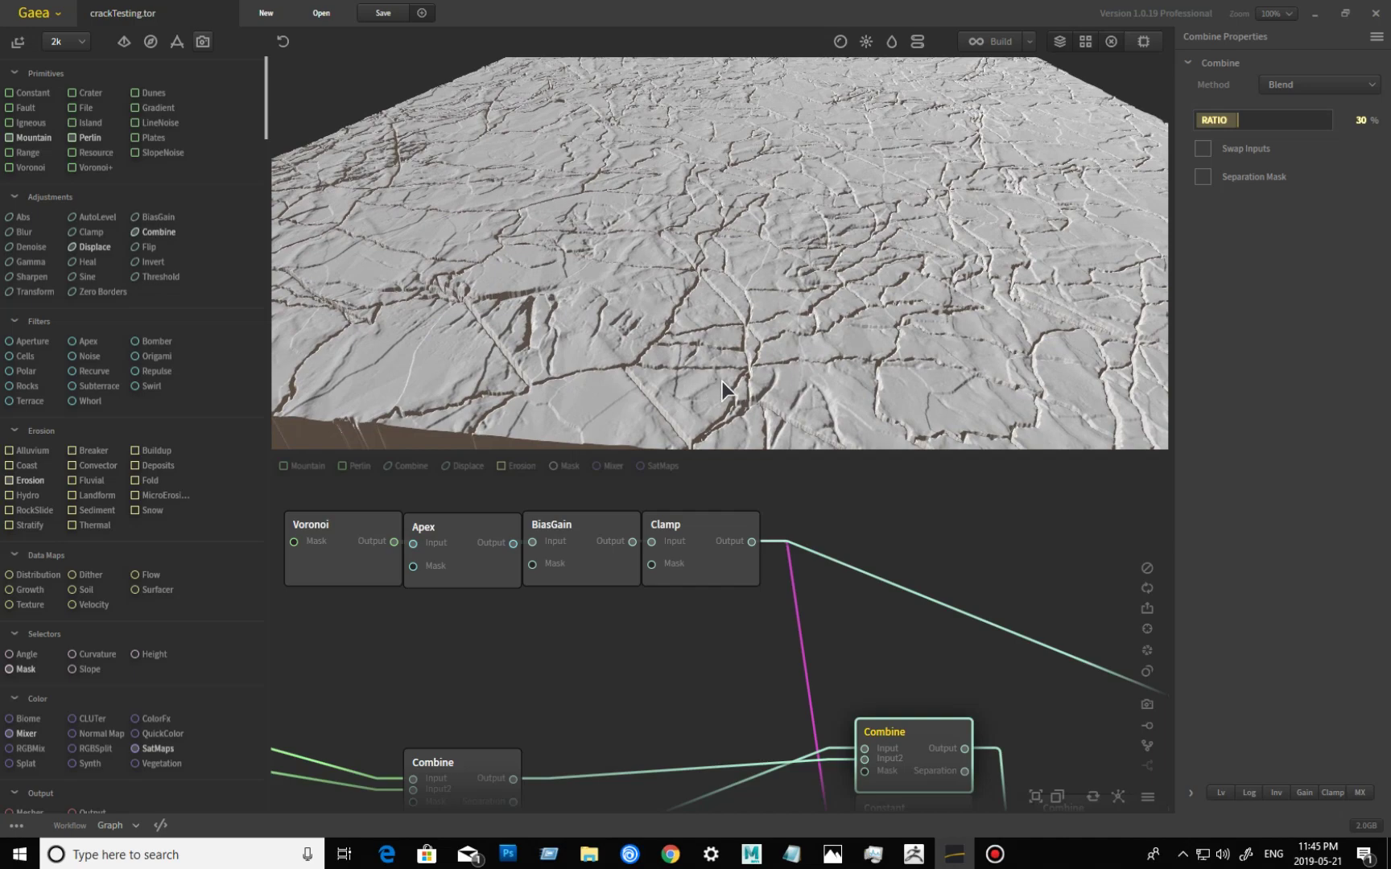
pyautogui.moveTo(688, 330); pyautogui.dragTo(698, 295)
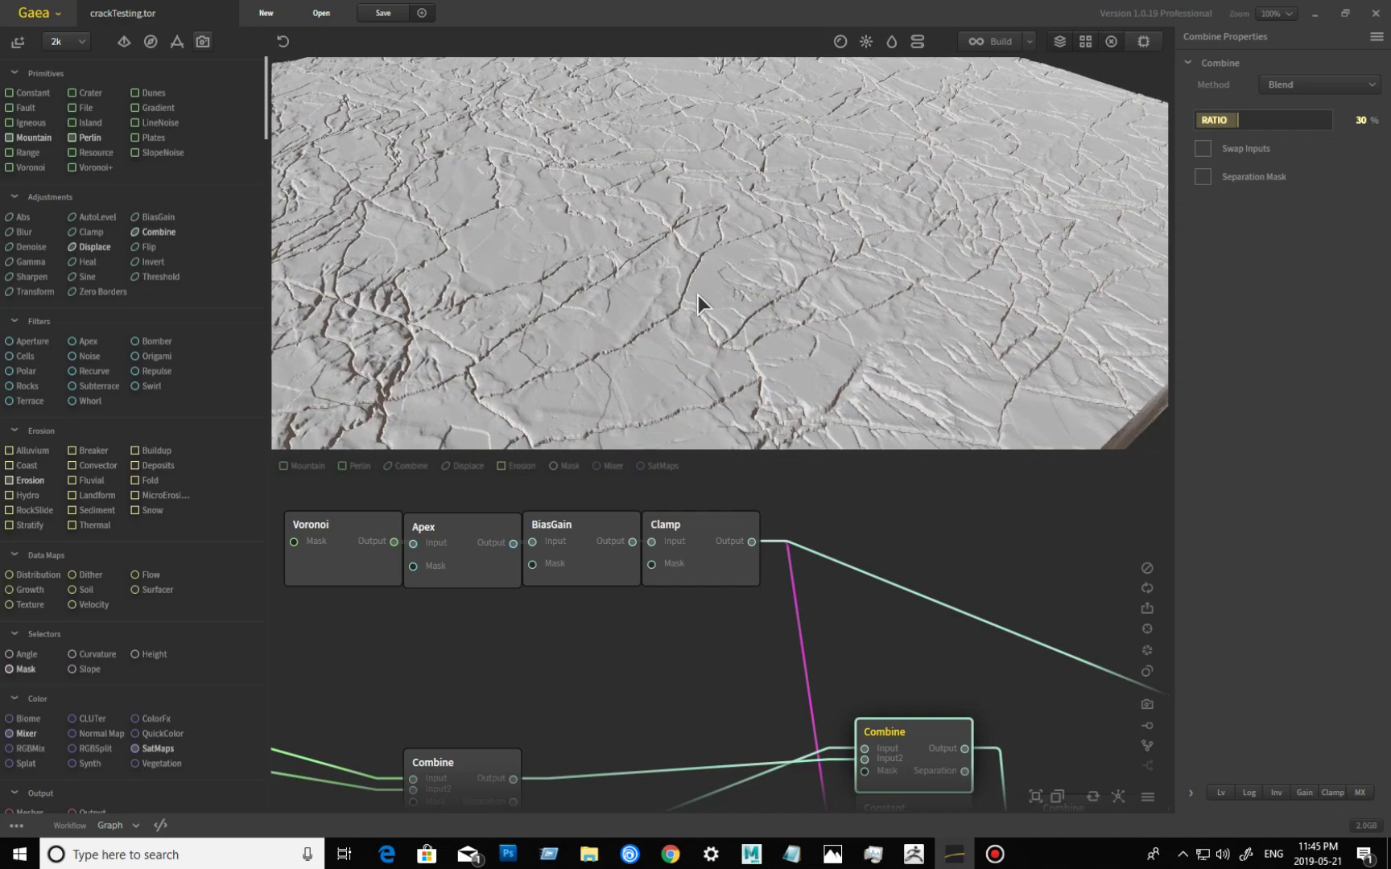
# - Preview the Voronoi node that feeds Apex, examining its spiky surface from several angles alongside its perturb and scale settings
pyautogui.moveTo(551, 717); pyautogui.dragTo(704, 709)
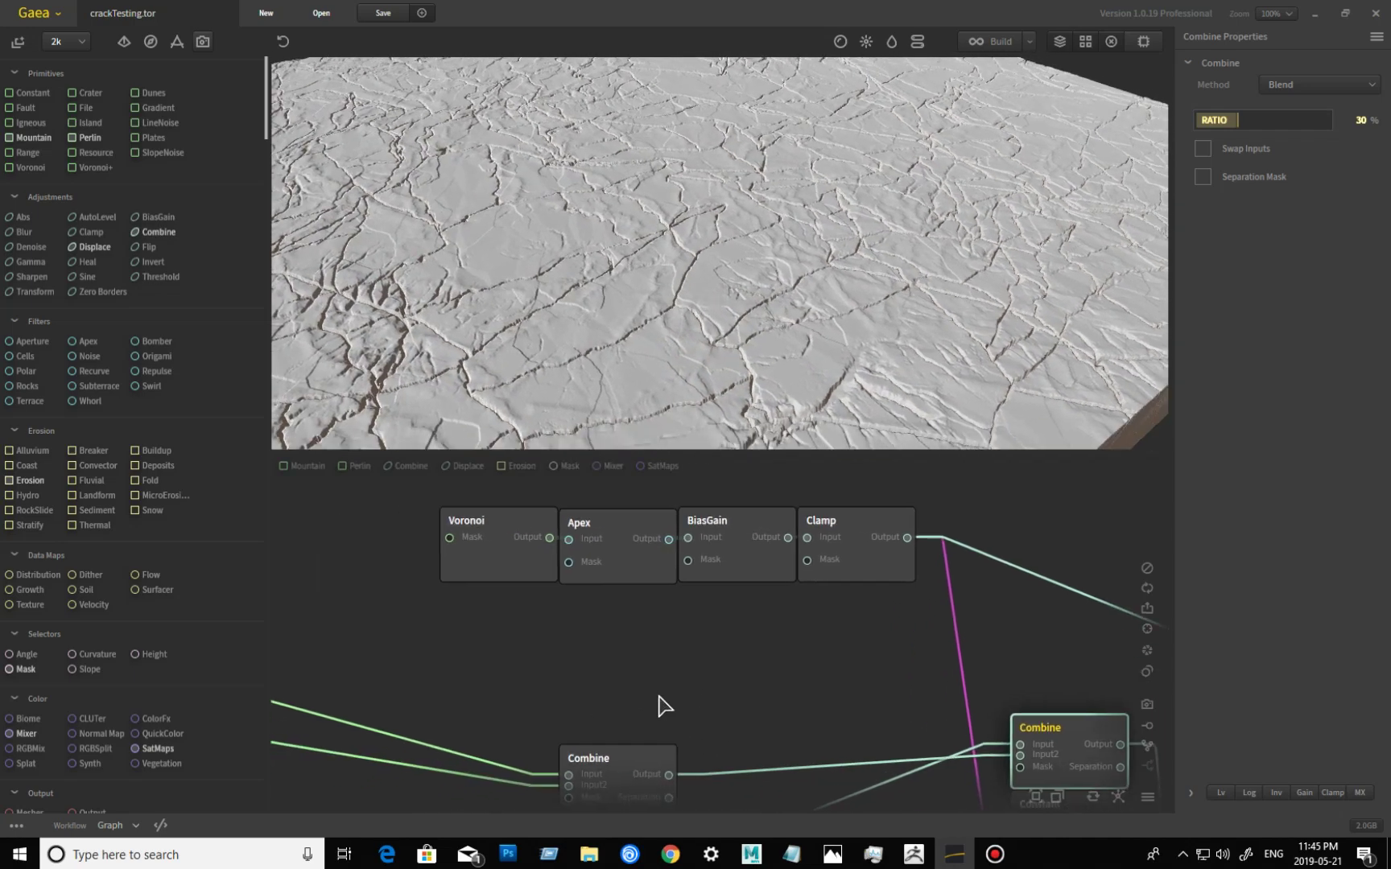
pyautogui.click(515, 569)
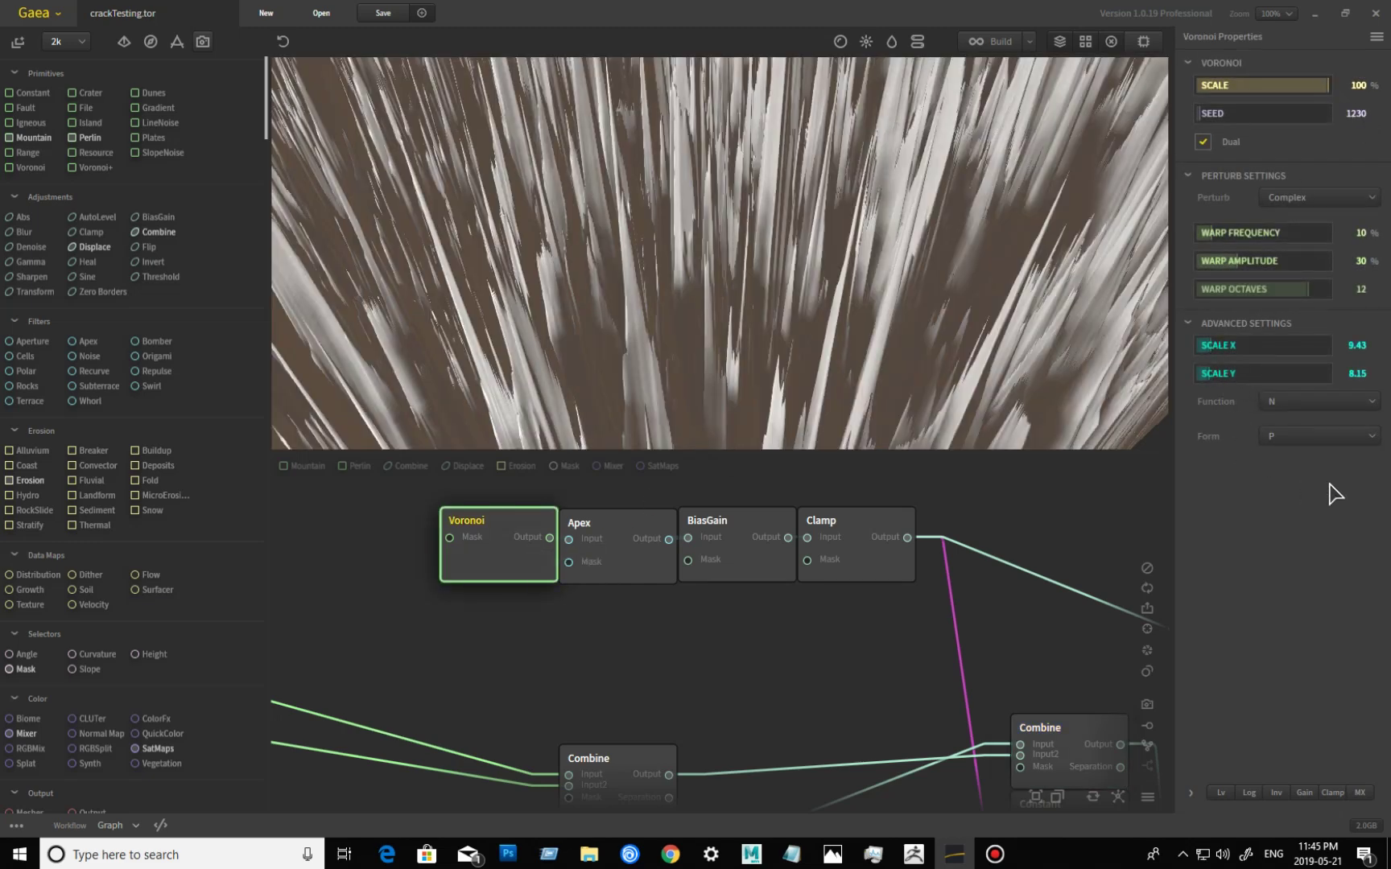
pyautogui.moveTo(897, 248); pyautogui.dragTo(938, 221)
pyautogui.scroll(-5, 933, 212)
pyautogui.moveTo(792, 267); pyautogui.dragTo(701, 238)
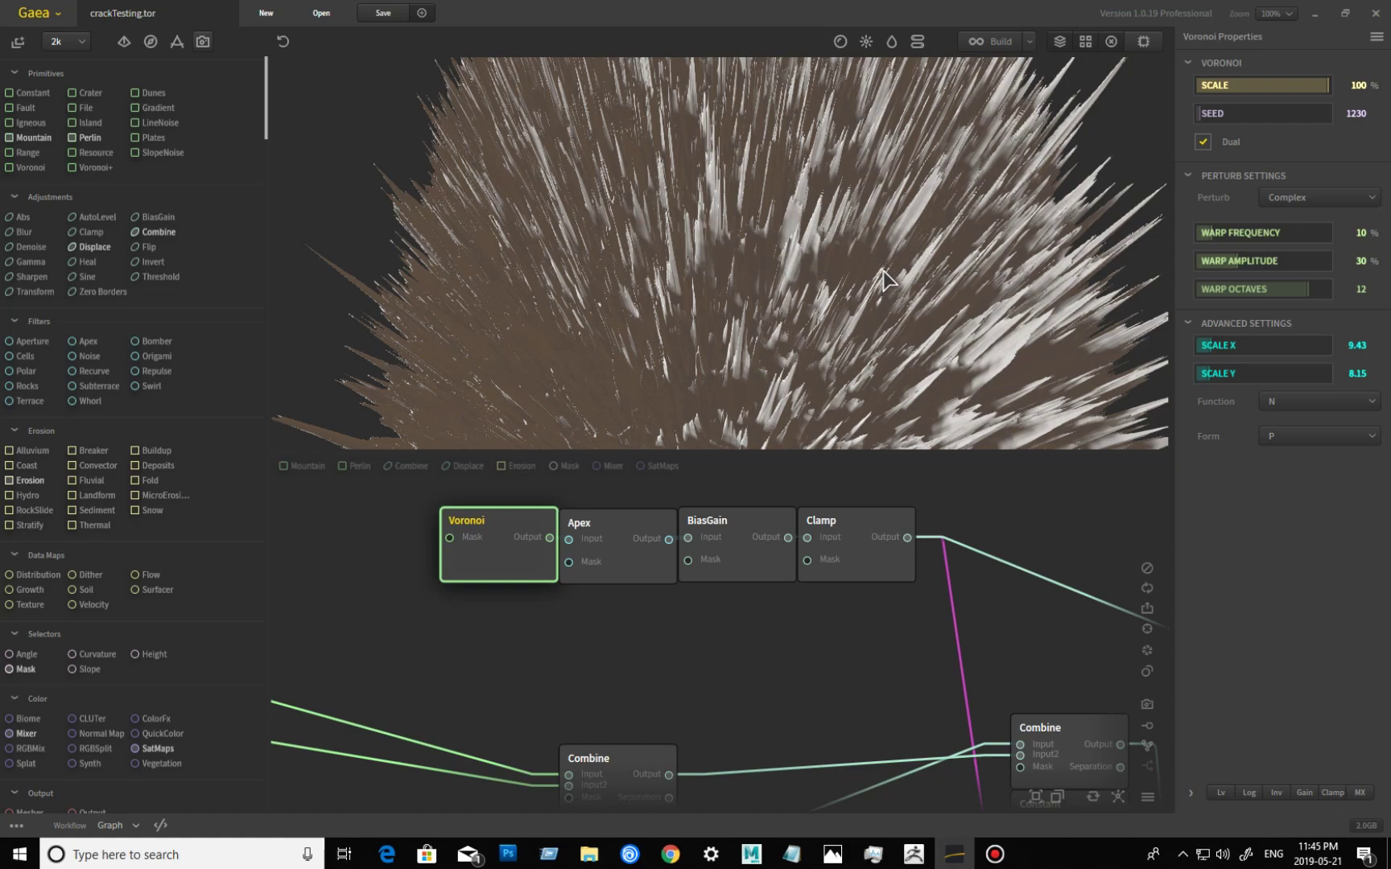
pyautogui.moveTo(739, 331); pyautogui.dragTo(797, 348)
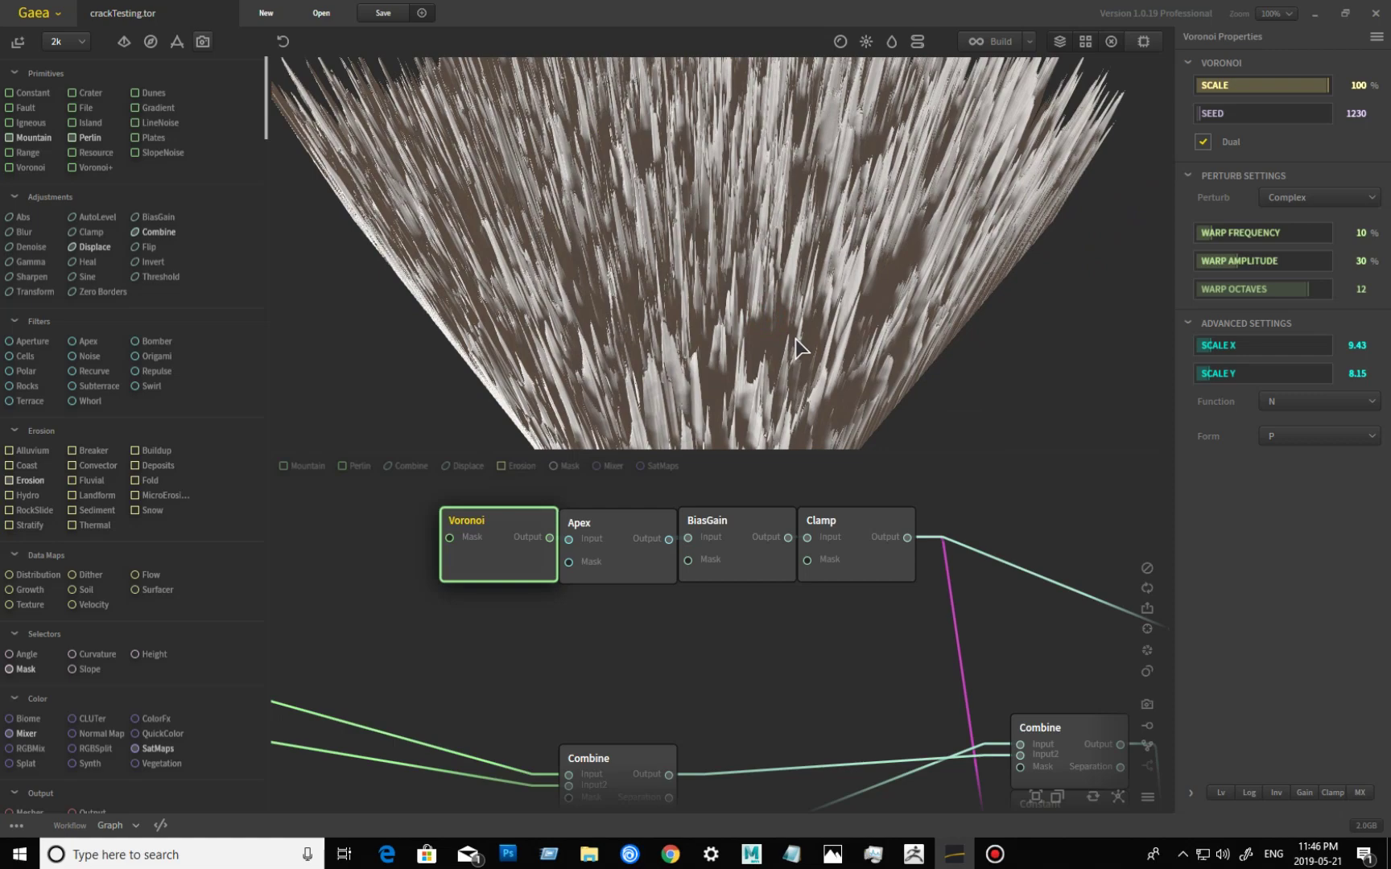
pyautogui.moveTo(813, 306); pyautogui.dragTo(787, 300)
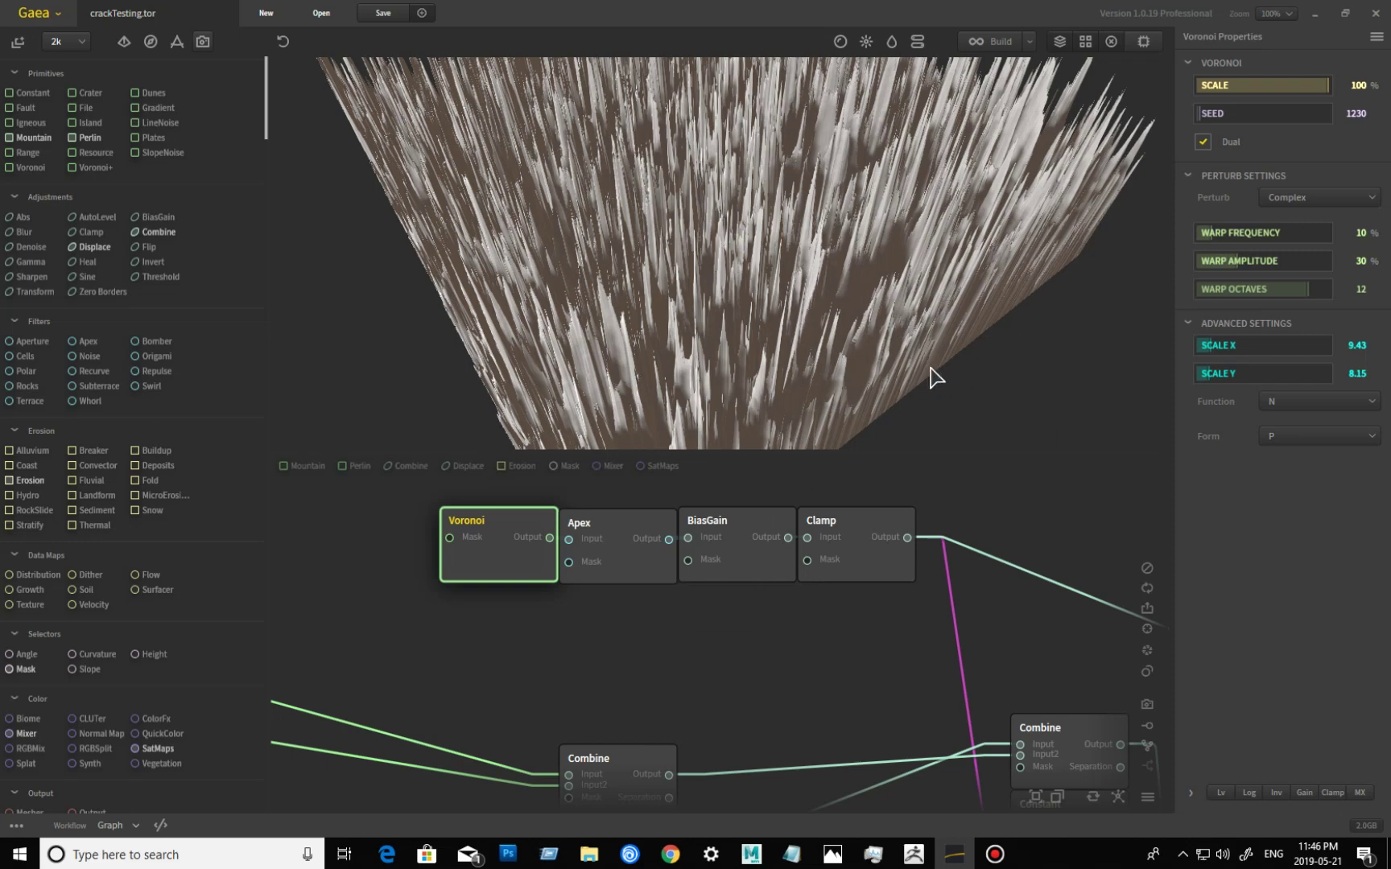
pyautogui.moveTo(920, 244); pyautogui.dragTo(871, 281)
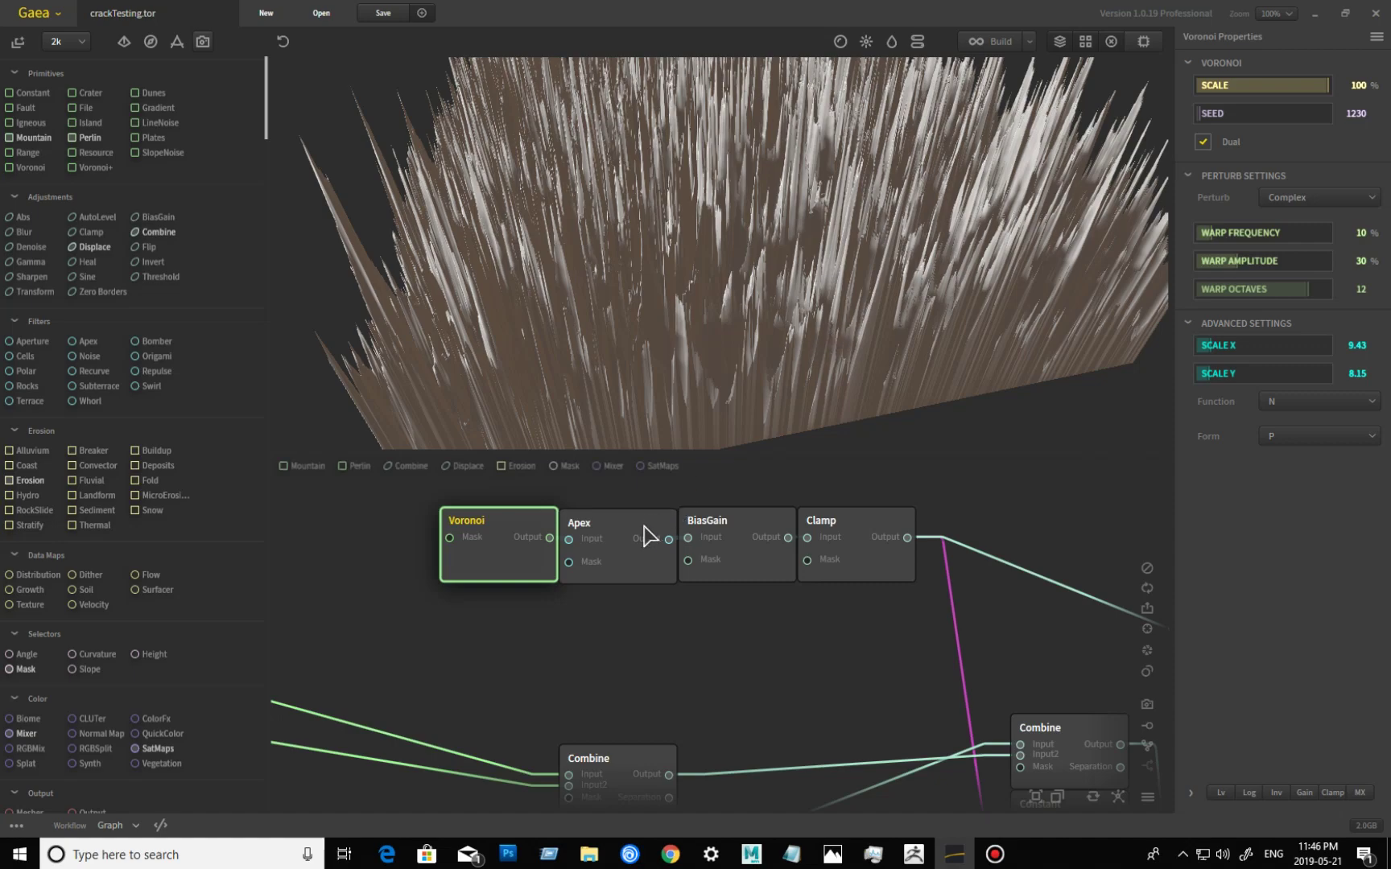
# - Preview the Apex node and the Clamp node at the end of the same chain, comparing their surfaces
pyautogui.click(620, 535)
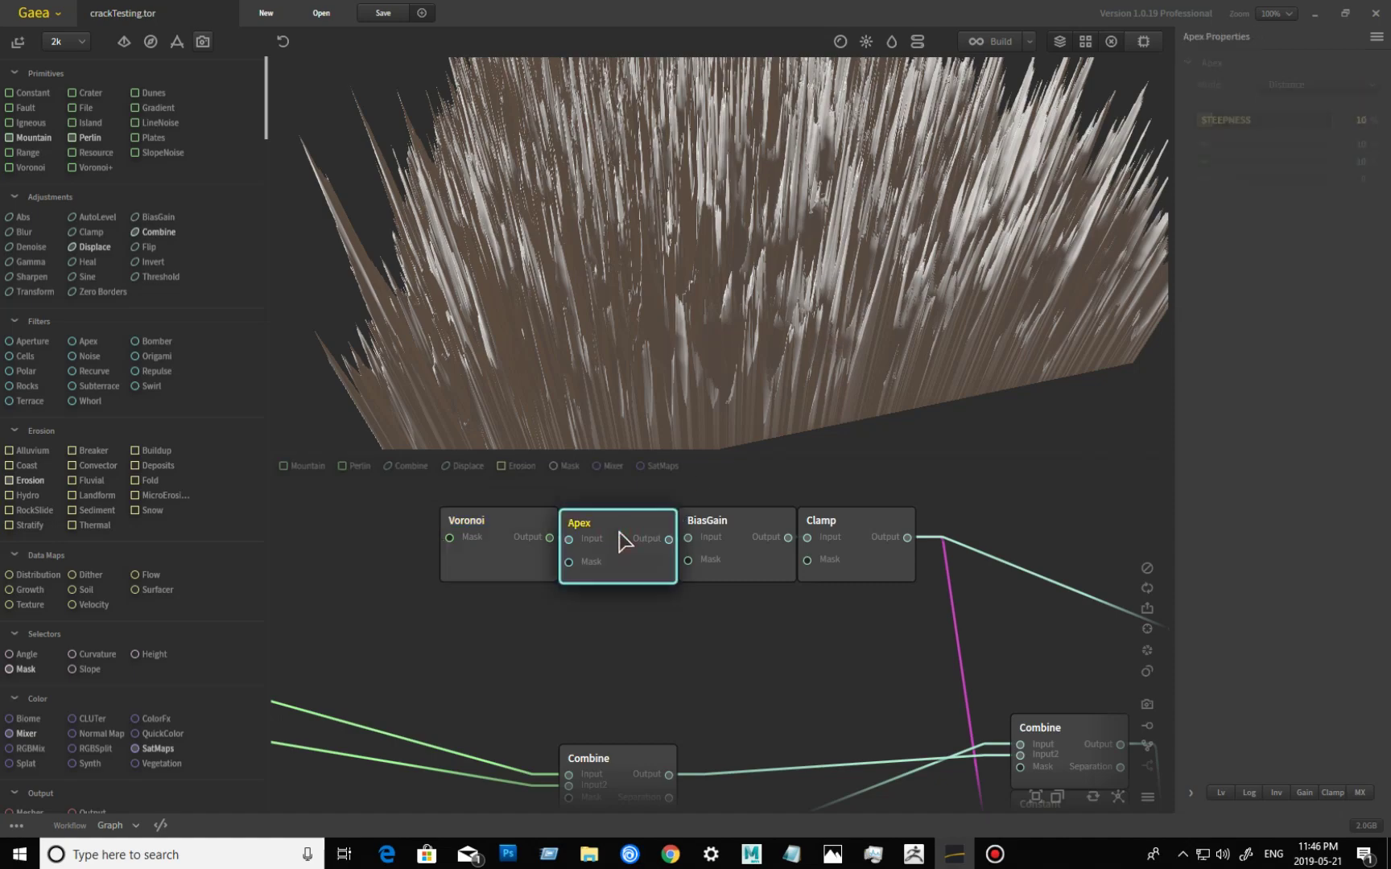
pyautogui.moveTo(746, 335); pyautogui.dragTo(837, 224)
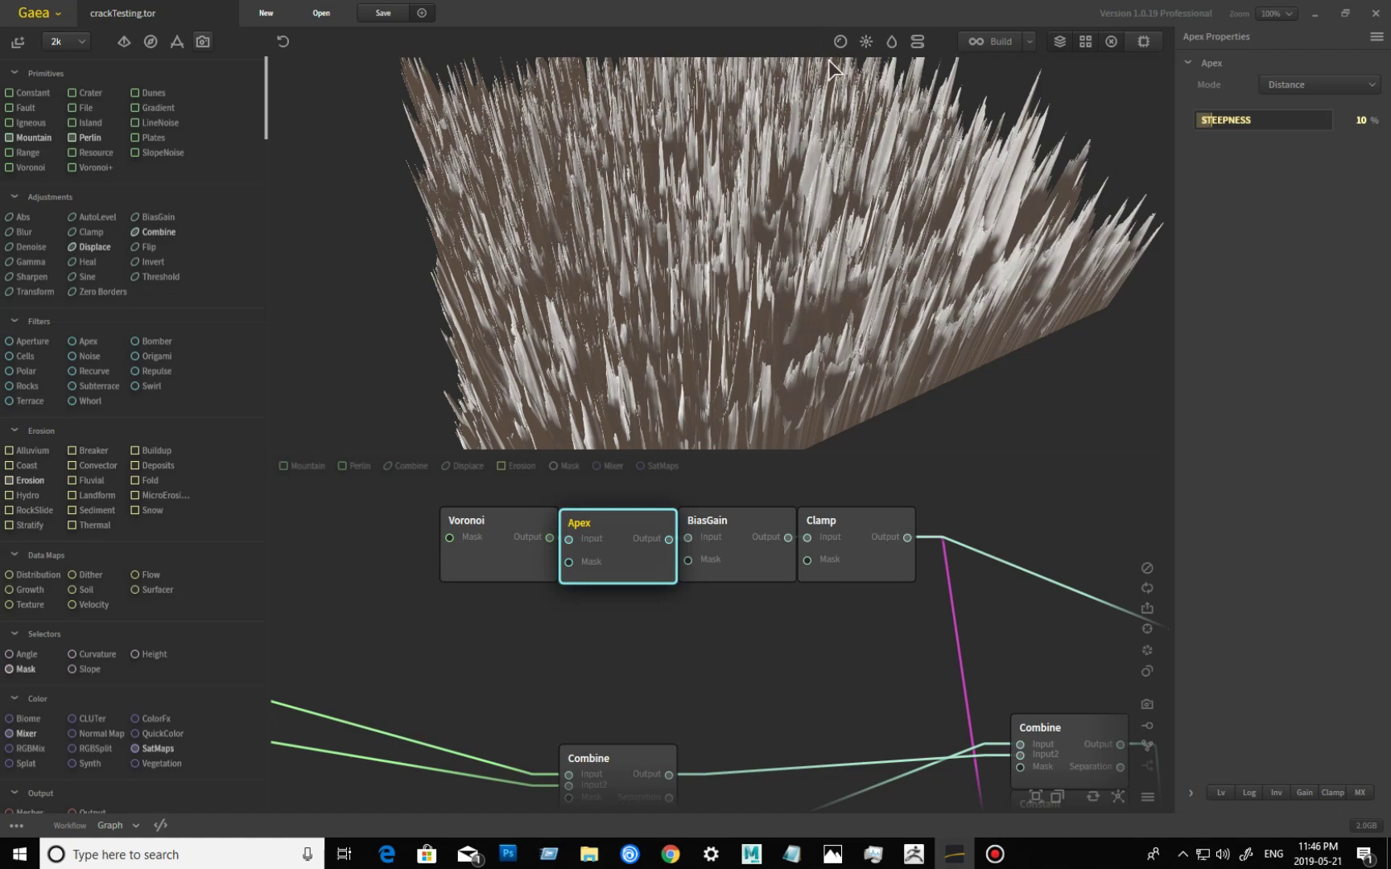
pyautogui.moveTo(757, 208); pyautogui.dragTo(873, 241)
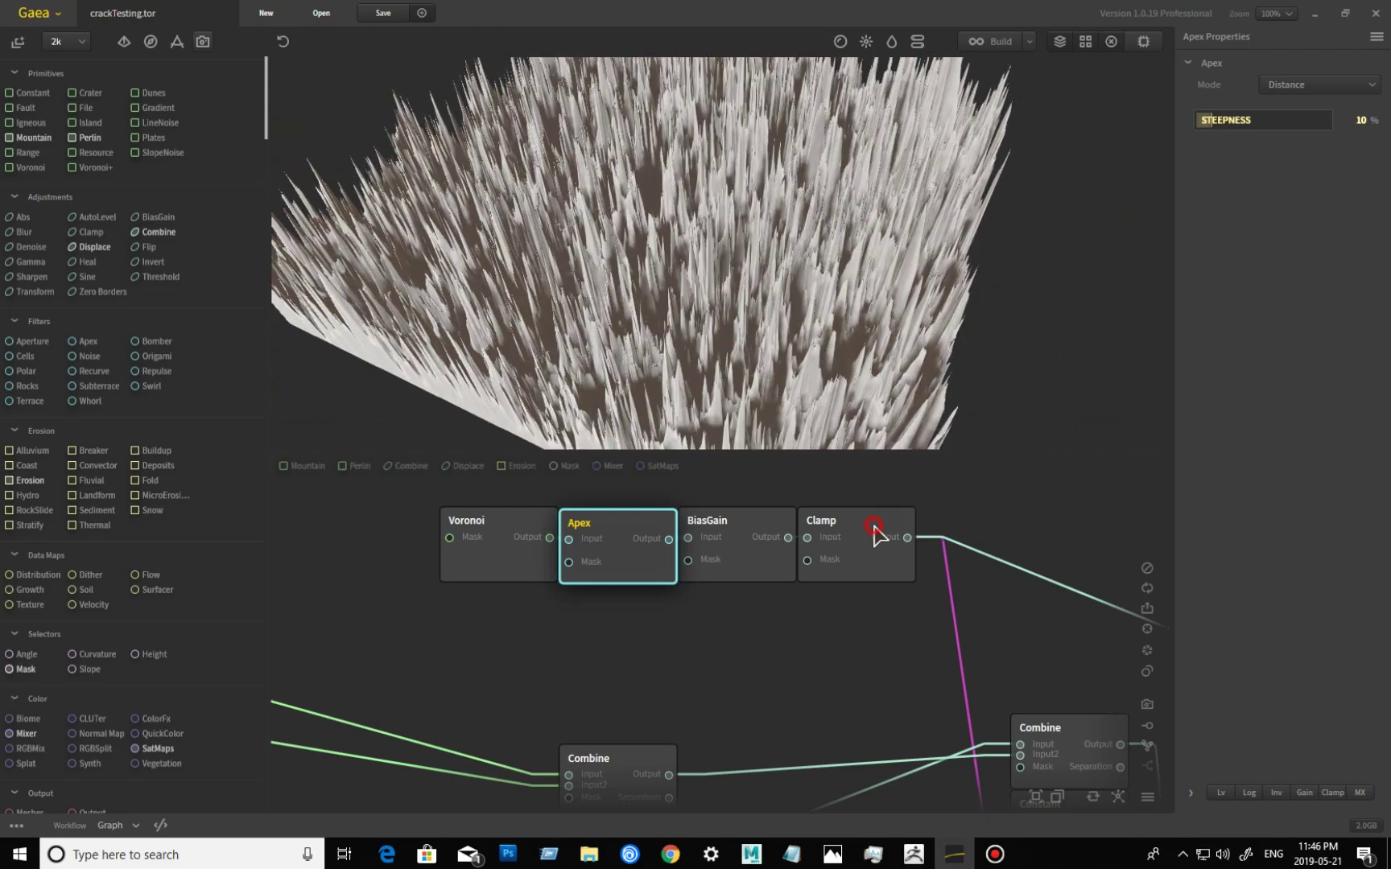
pyautogui.click(879, 532)
pyautogui.moveTo(923, 398); pyautogui.dragTo(764, 310)
# - Preview the Constant node masked by the Clamp output and examine the scattered rocks from several angles and up close
pyautogui.moveTo(854, 644); pyautogui.dragTo(674, 453, button='middle')
pyautogui.click(923, 653)
pyautogui.moveTo(793, 348); pyautogui.dragTo(798, 325)
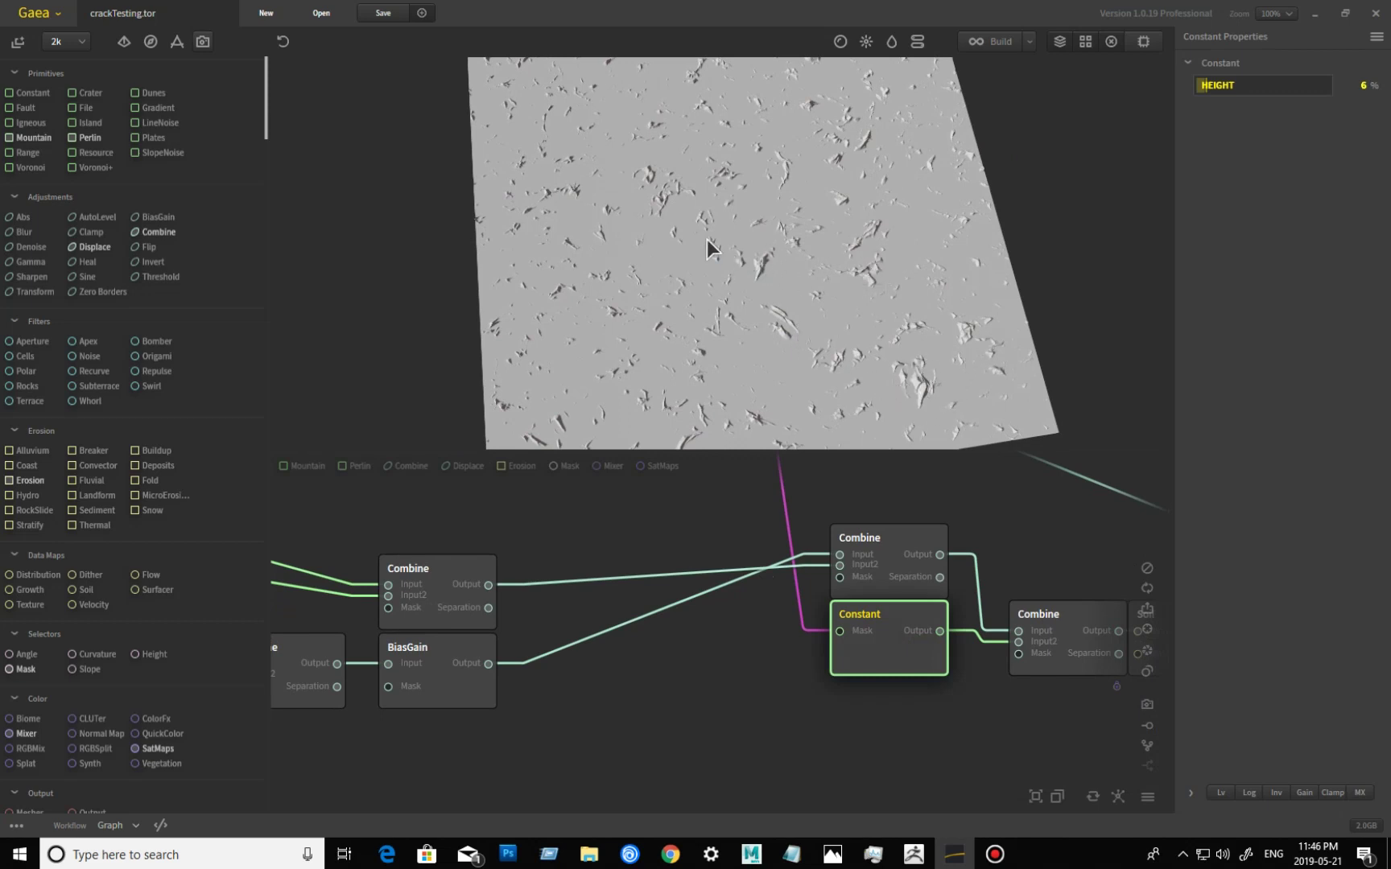
pyautogui.moveTo(601, 279); pyautogui.dragTo(797, 375)
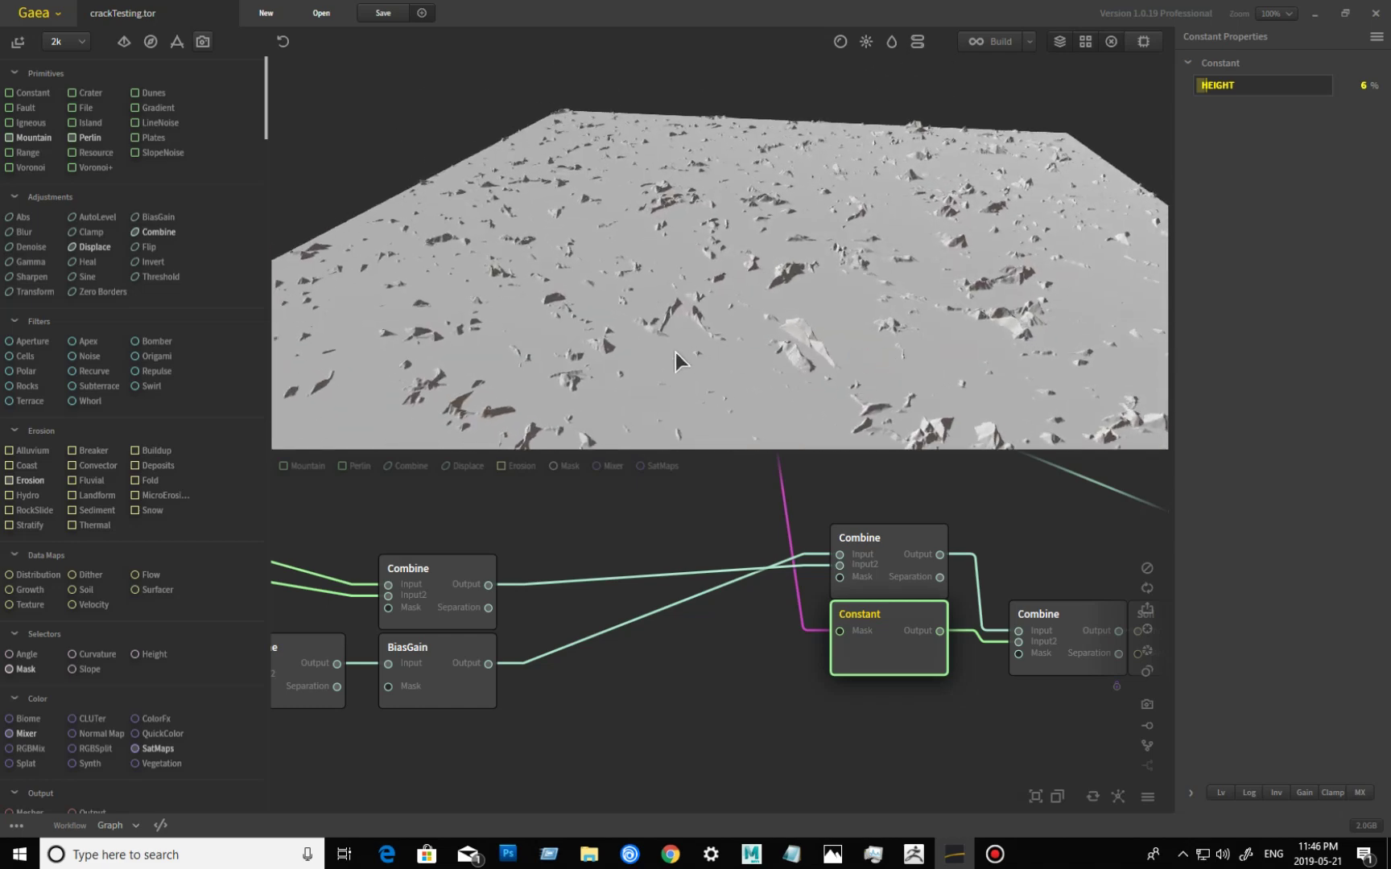
pyautogui.moveTo(717, 305); pyautogui.dragTo(808, 381)
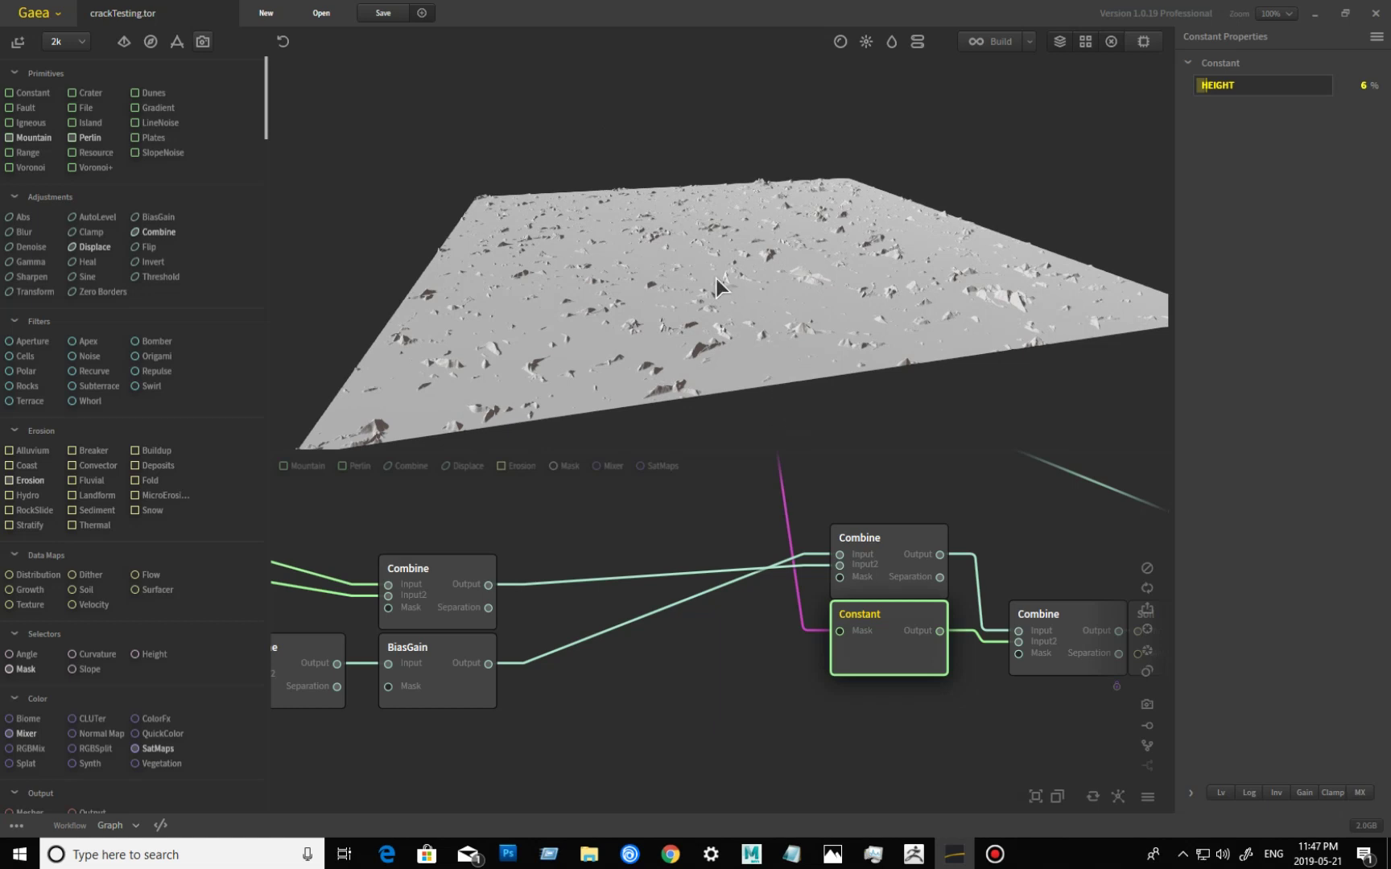
pyautogui.moveTo(713, 311); pyautogui.dragTo(707, 241)
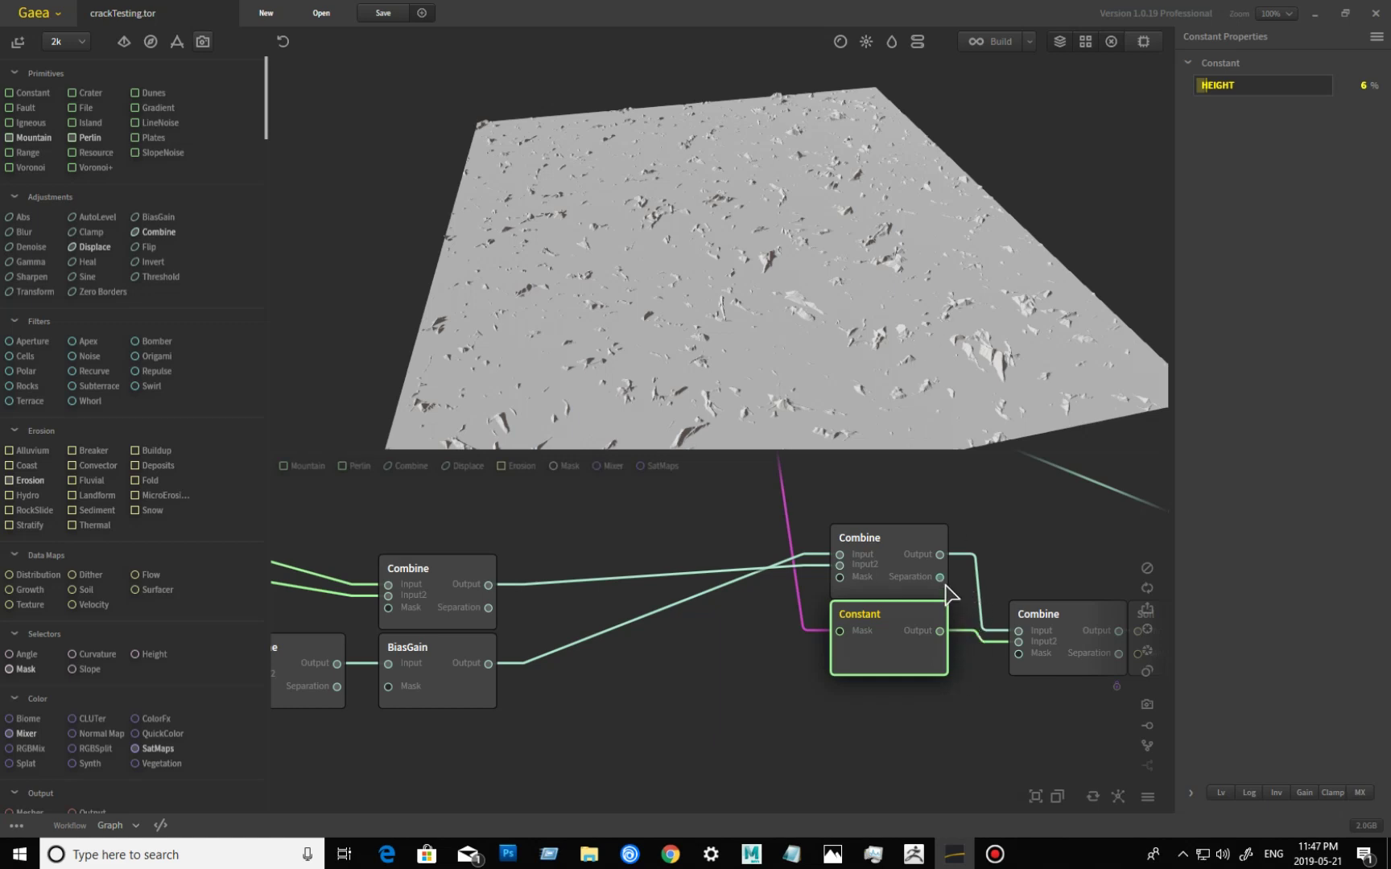
pyautogui.moveTo(932, 397); pyautogui.dragTo(892, 411)
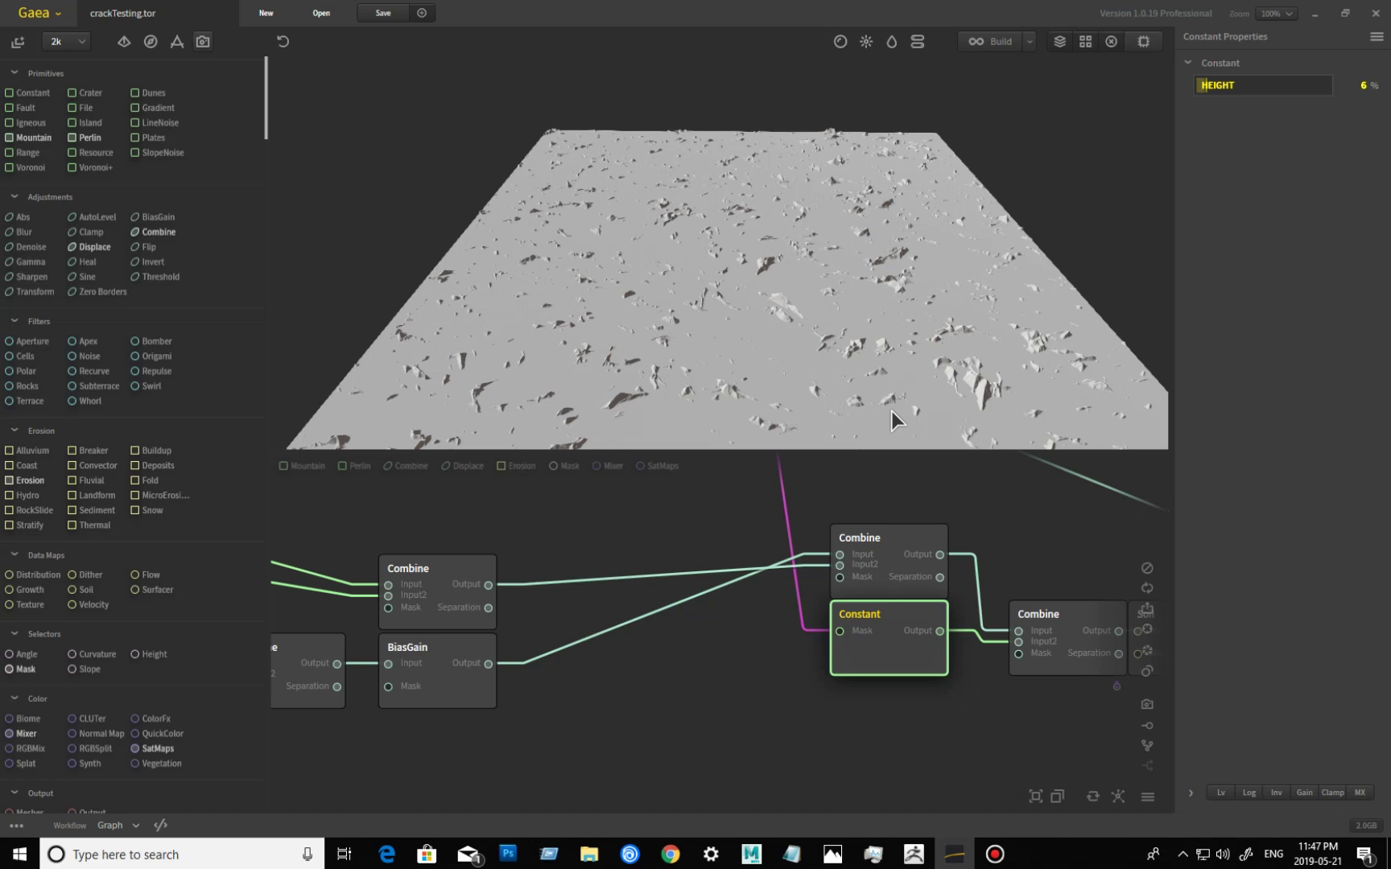
pyautogui.moveTo(830, 395); pyautogui.dragTo(858, 385, button='right')
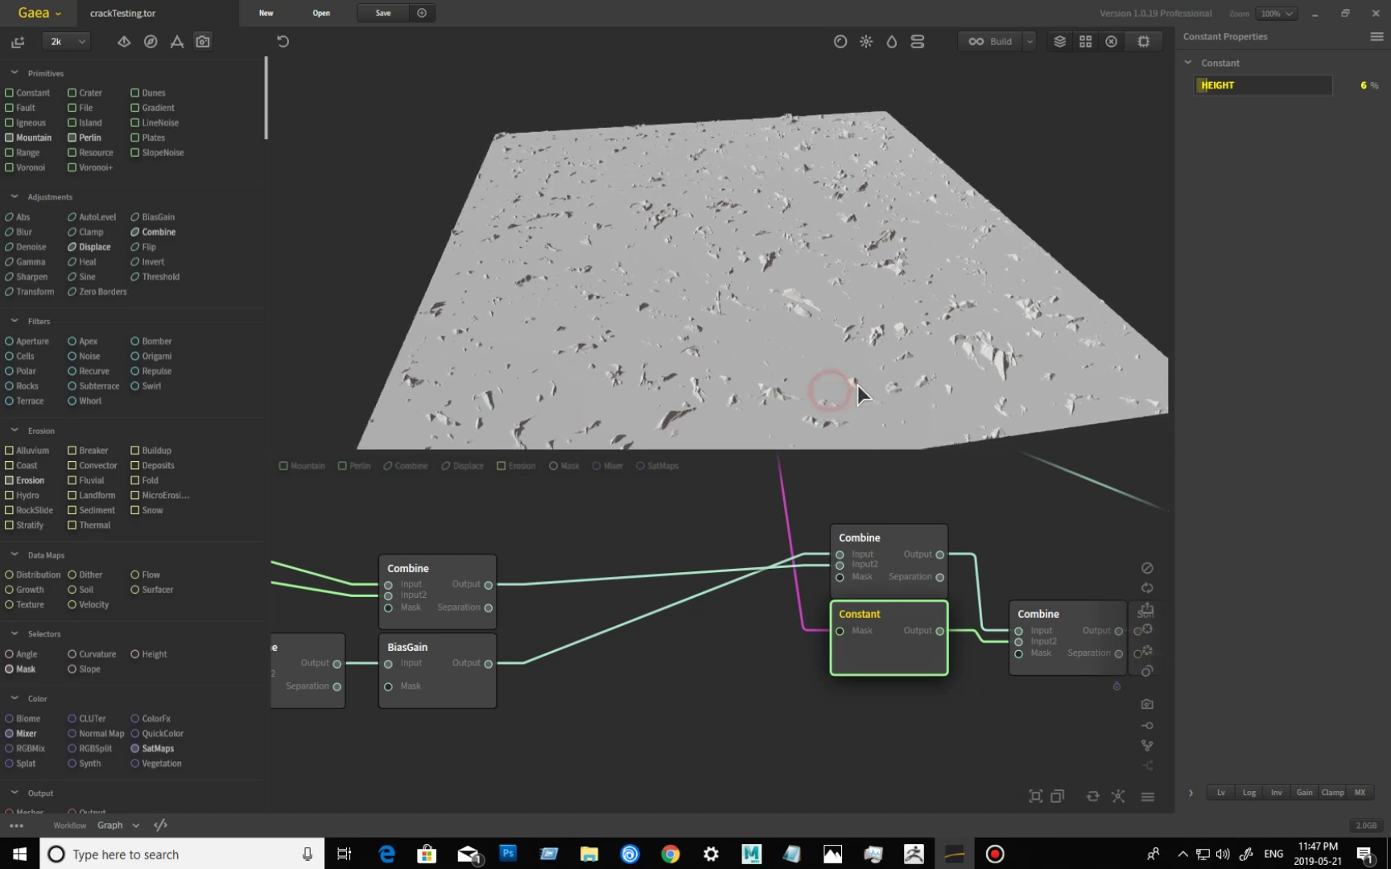
pyautogui.scroll(4, 794, 333)
pyautogui.moveTo(831, 305); pyautogui.dragTo(802, 352, button='right')
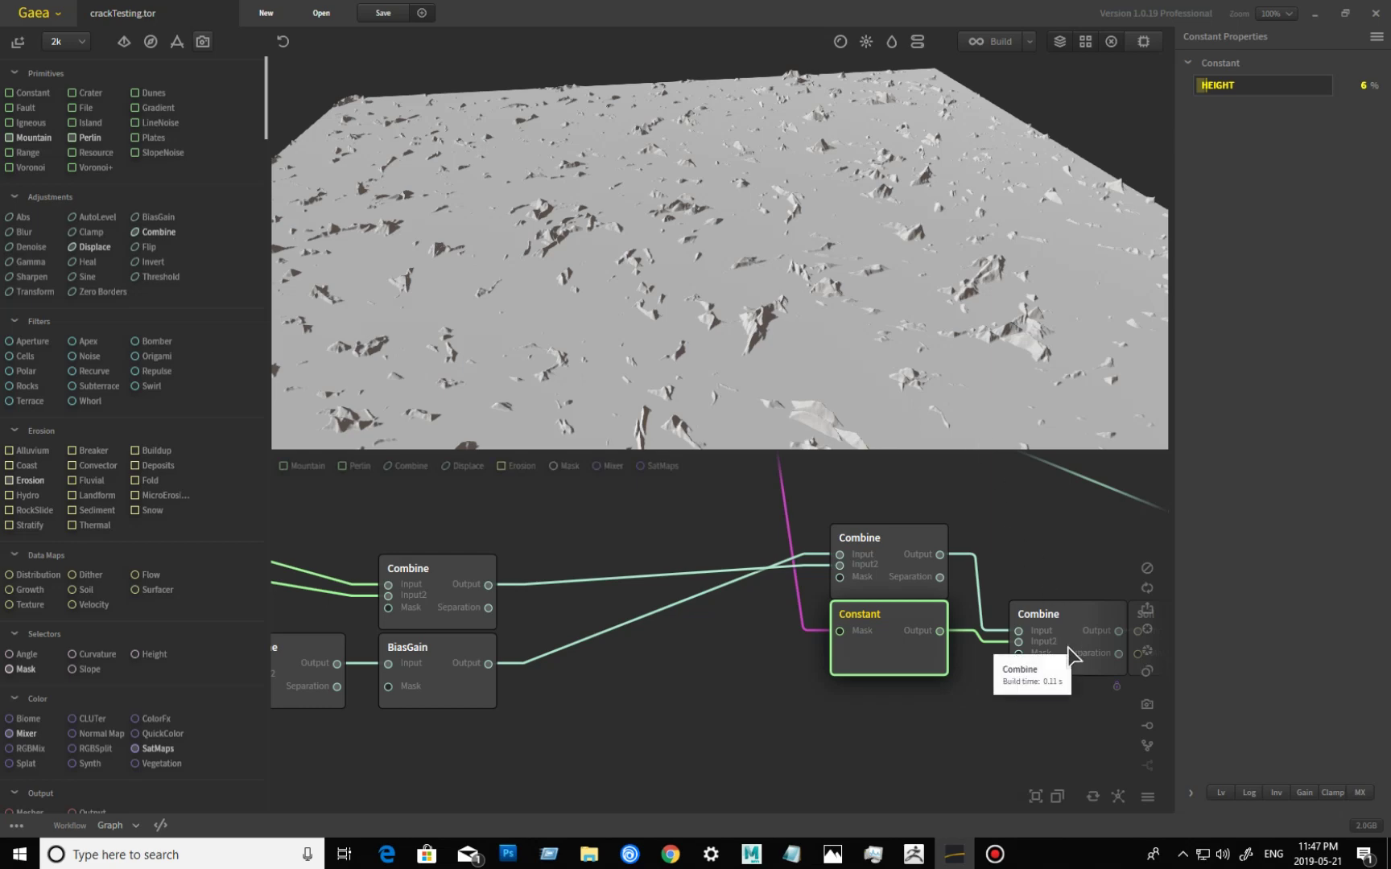
# - Preview the Combine that merges the Constant rocks with the cracked terrain, examining the rocks and cracks from several angles and up close
pyautogui.click(1064, 617)
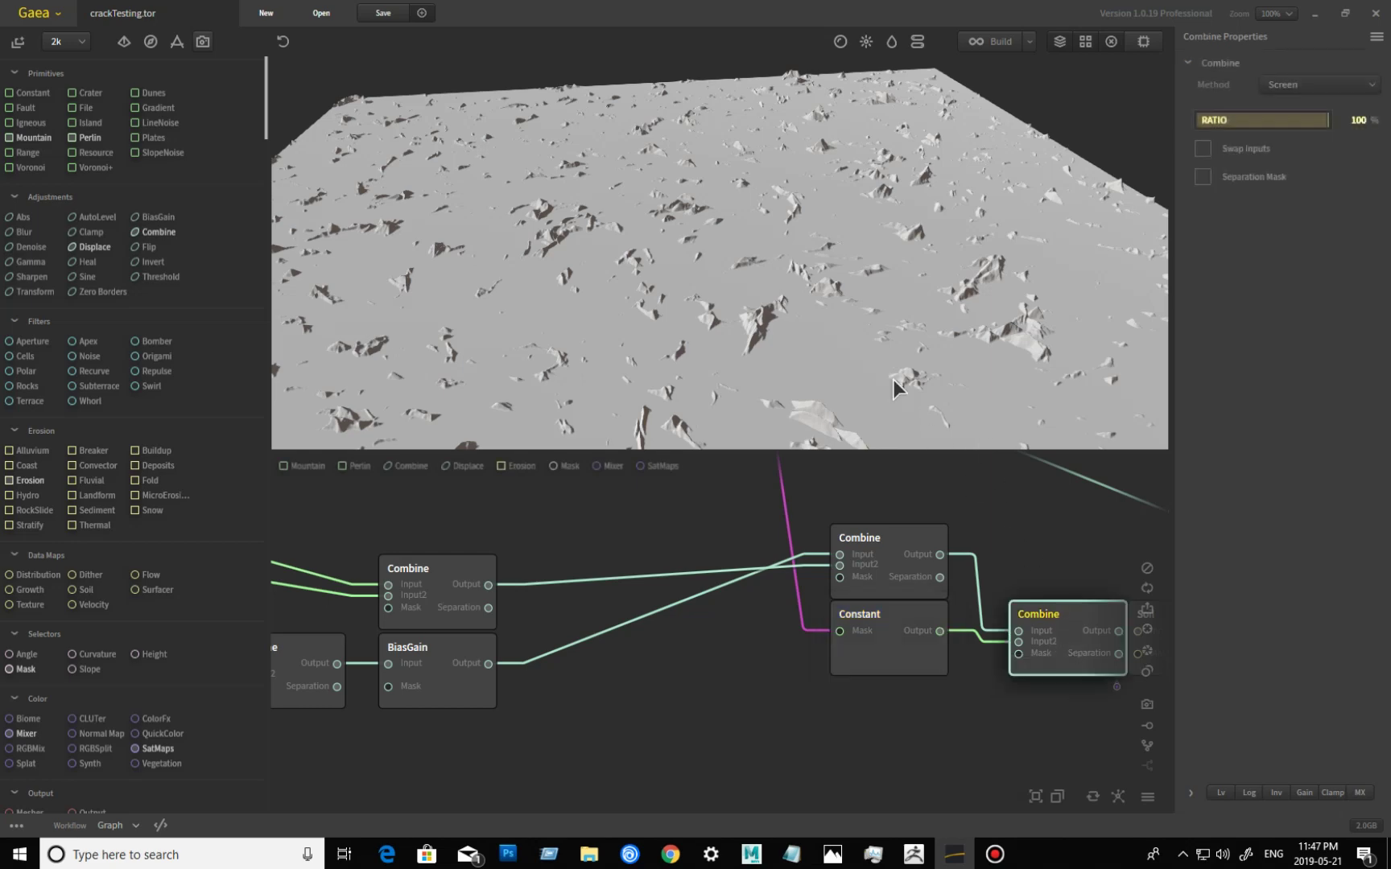
pyautogui.moveTo(797, 341); pyautogui.dragTo(922, 342)
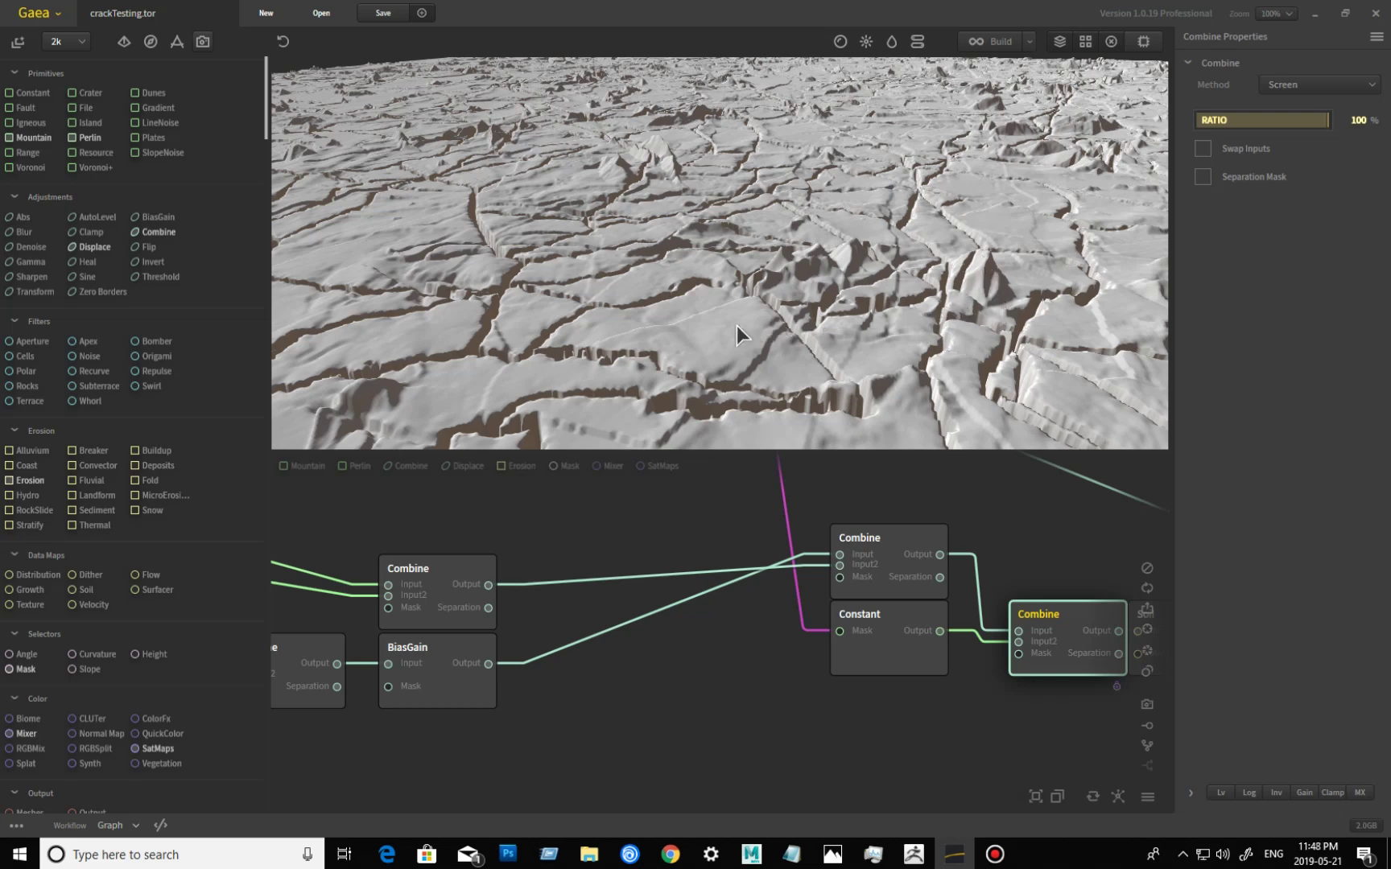
pyautogui.moveTo(675, 322); pyautogui.dragTo(796, 327)
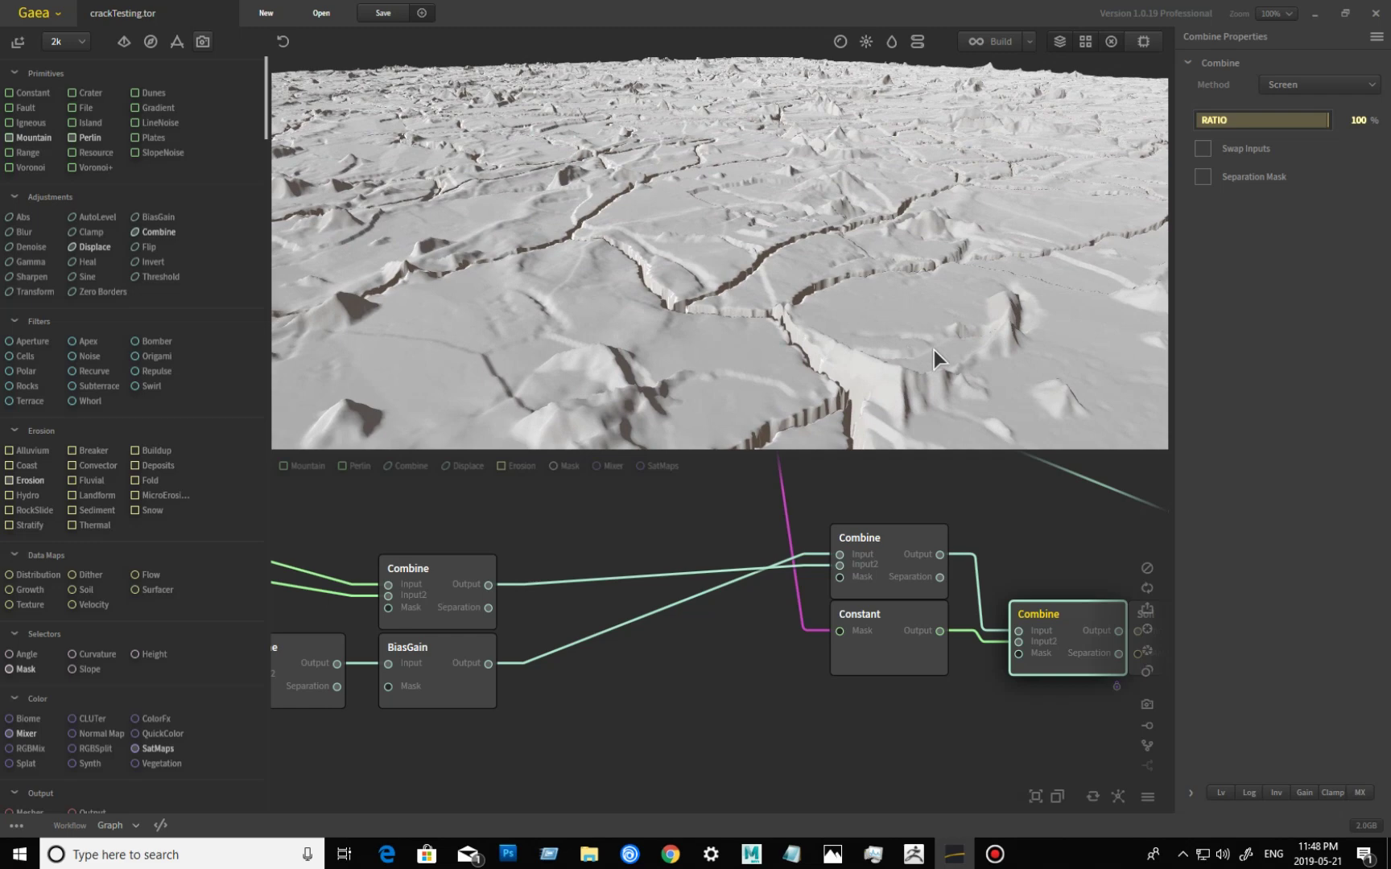
pyautogui.moveTo(533, 347); pyautogui.dragTo(634, 360)
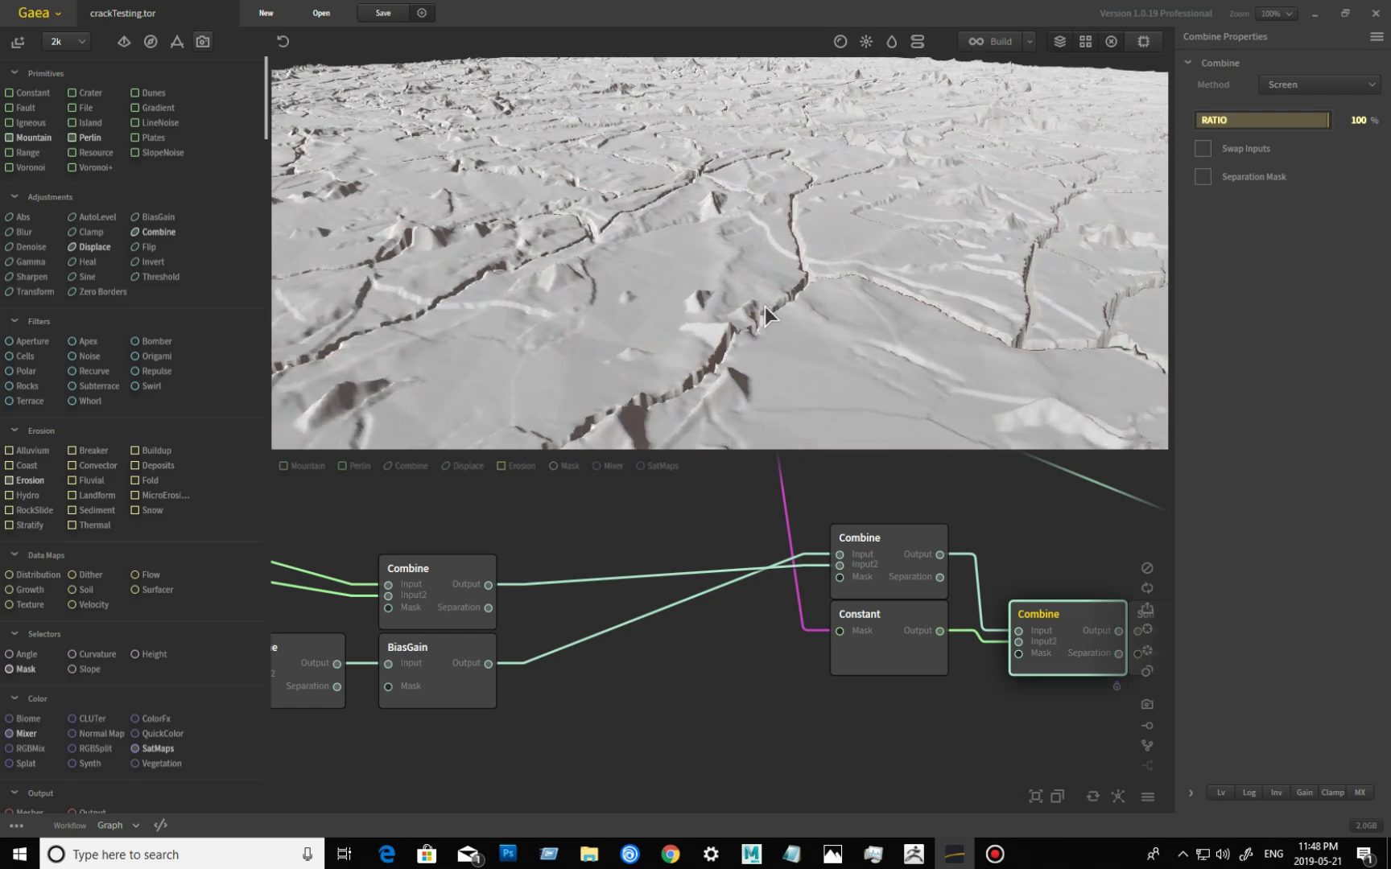
pyautogui.moveTo(656, 369); pyautogui.dragTo(928, 312)
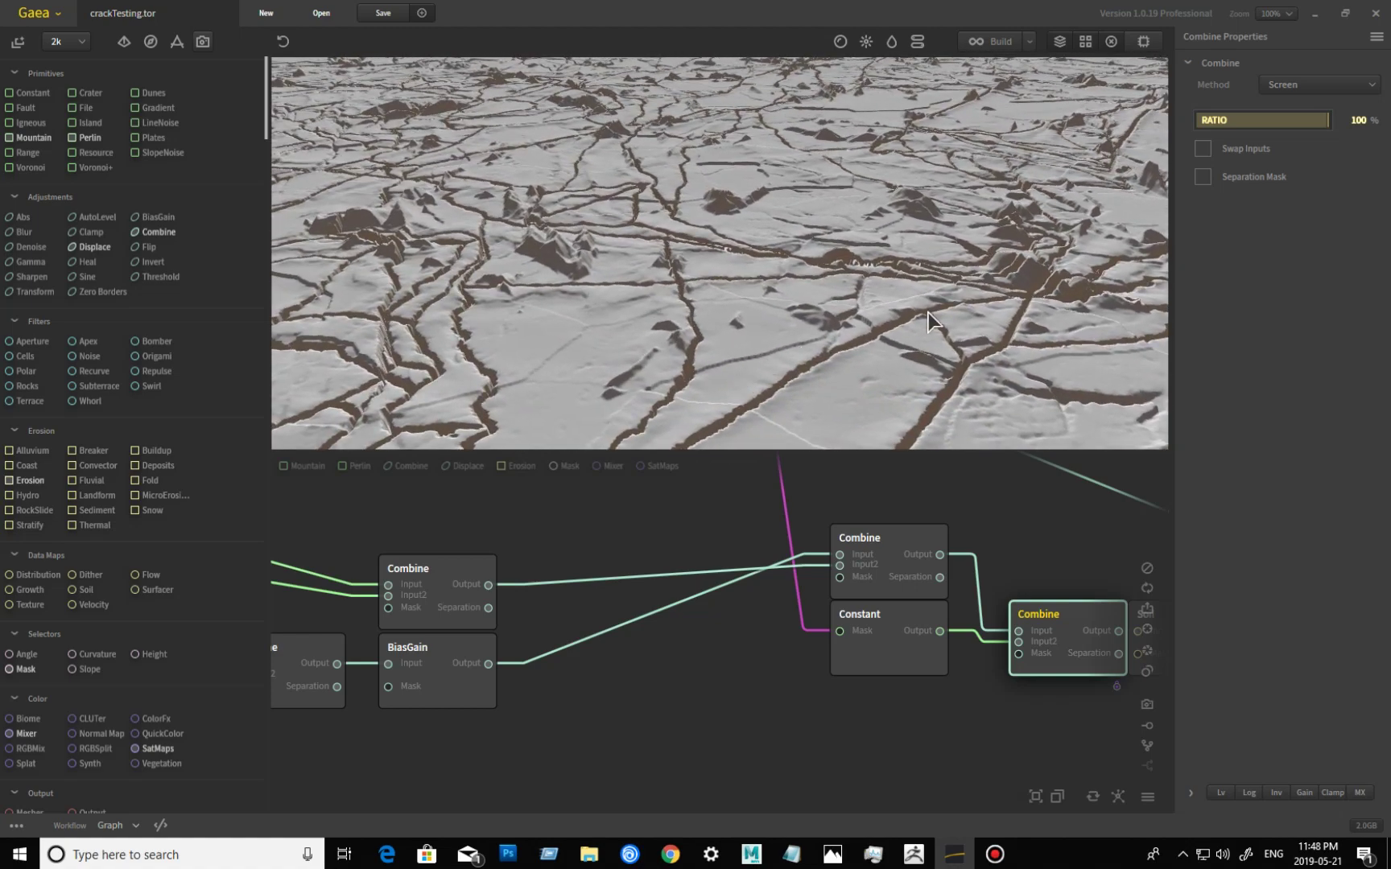
pyautogui.moveTo(1028, 333)
pyautogui.mouseDown()
pyautogui.moveTo(1079, 328)
pyautogui.moveTo(844, 354)
pyautogui.mouseUp()
pyautogui.moveTo(710, 402)
pyautogui.mouseDown()
pyautogui.moveTo(754, 413)
pyautogui.moveTo(934, 346)
pyautogui.mouseUp()
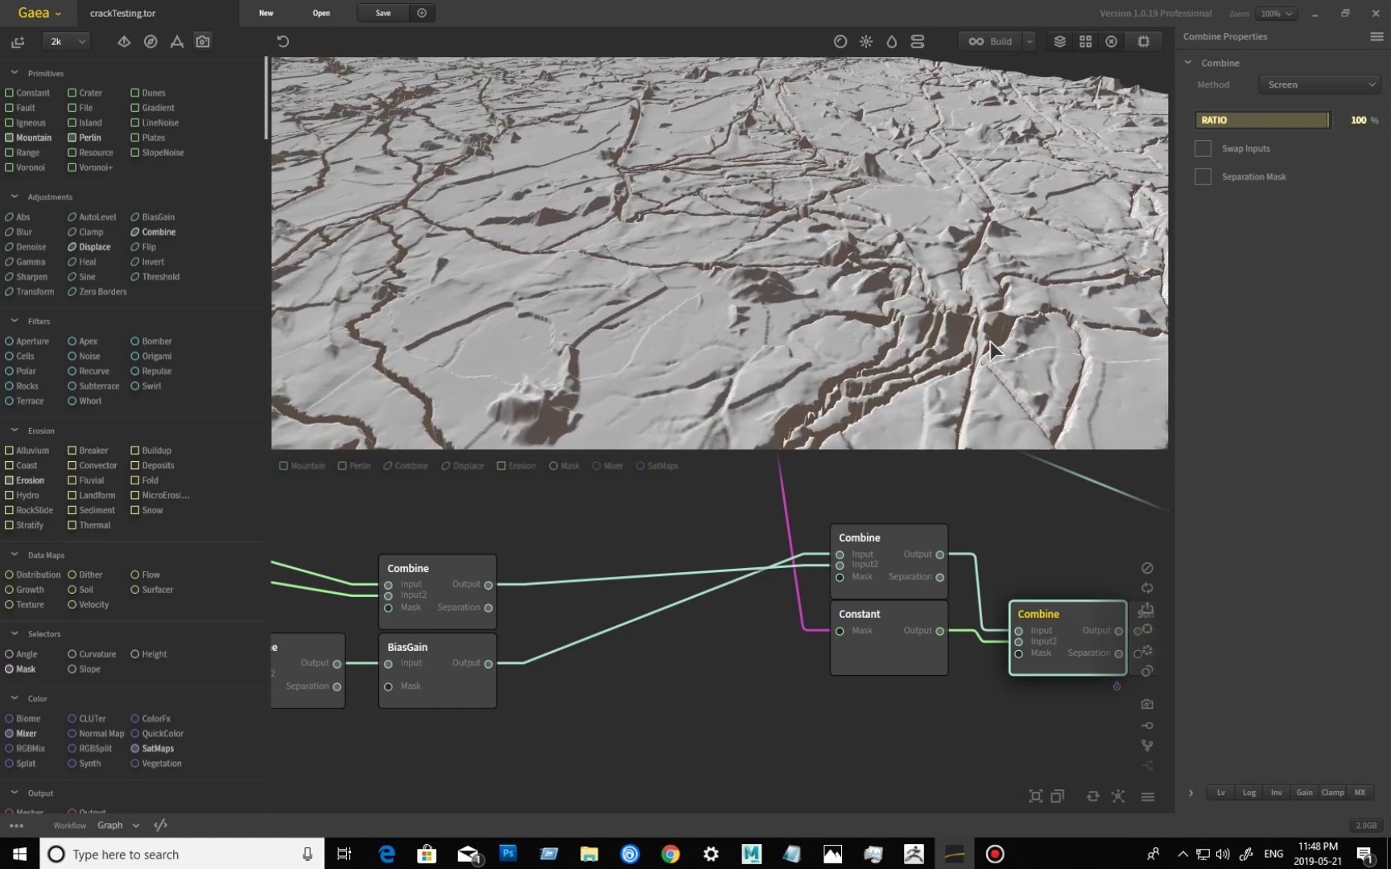
pyautogui.moveTo(942, 330)
pyautogui.mouseDown()
pyautogui.moveTo(888, 319)
pyautogui.moveTo(719, 346)
pyautogui.moveTo(814, 360)
pyautogui.moveTo(860, 348)
pyautogui.moveTo(929, 380)
pyautogui.moveTo(890, 417)
pyautogui.moveTo(879, 403)
pyautogui.moveTo(696, 388)
pyautogui.moveTo(711, 367)
pyautogui.moveTo(781, 374)
pyautogui.moveTo(714, 415)
pyautogui.moveTo(731, 376)
pyautogui.moveTo(814, 376)
pyautogui.moveTo(815, 355)
pyautogui.moveTo(751, 395)
pyautogui.moveTo(629, 381)
pyautogui.moveTo(639, 360)
pyautogui.mouseUp()
pyautogui.scroll(-5, 888, 315)
pyautogui.scroll(5, 730, 376)
pyautogui.scroll(-5, 730, 376)
pyautogui.moveTo(812, 408); pyautogui.dragTo(801, 392)
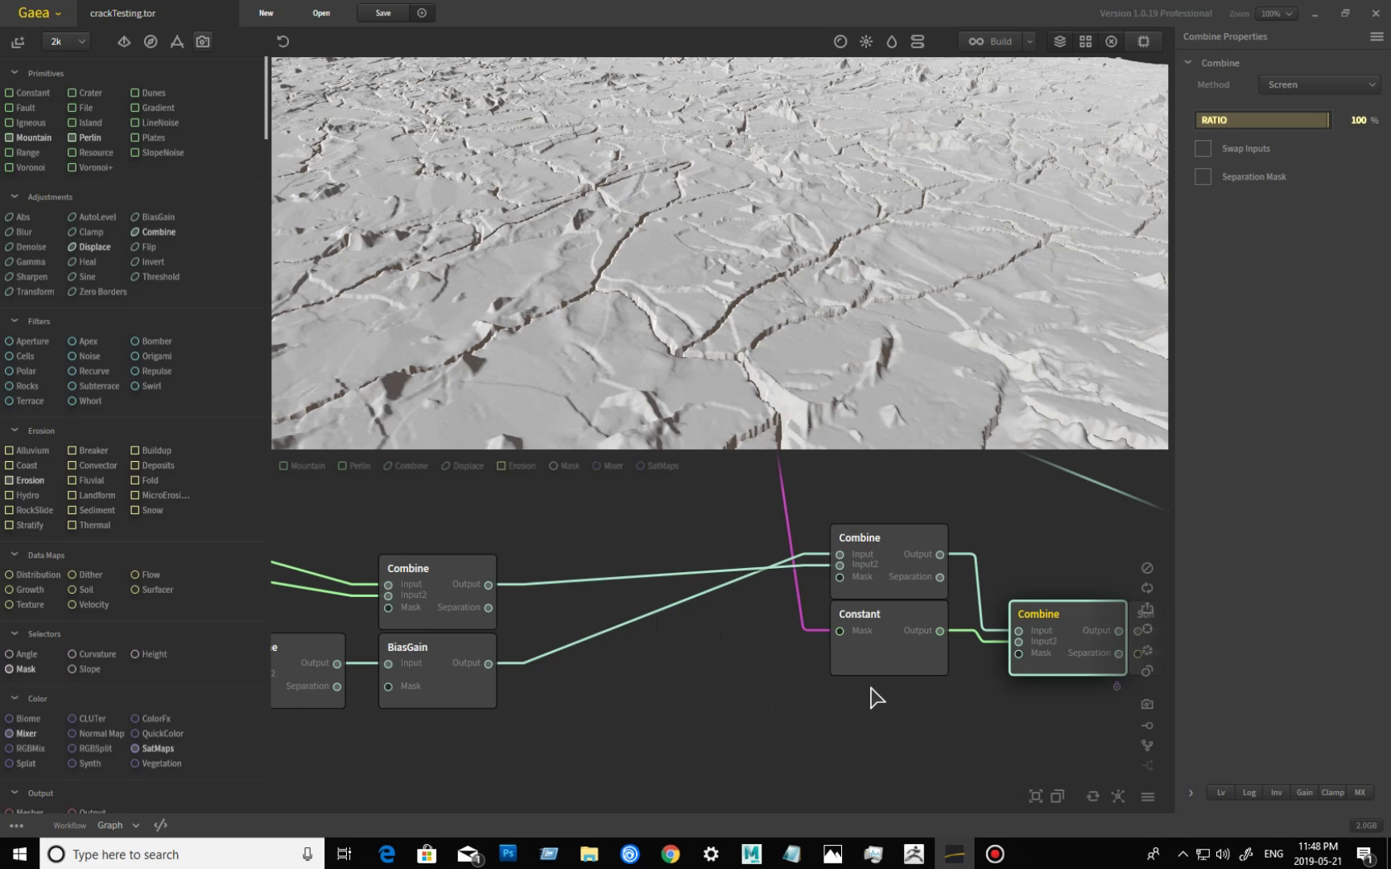
# - Preview the Soil node after the last Combine and the CLUTer it feeds, examining the soil mask and the color gradient on the terrain
pyautogui.moveTo(951, 678); pyautogui.dragTo(562, 691, button='middle')
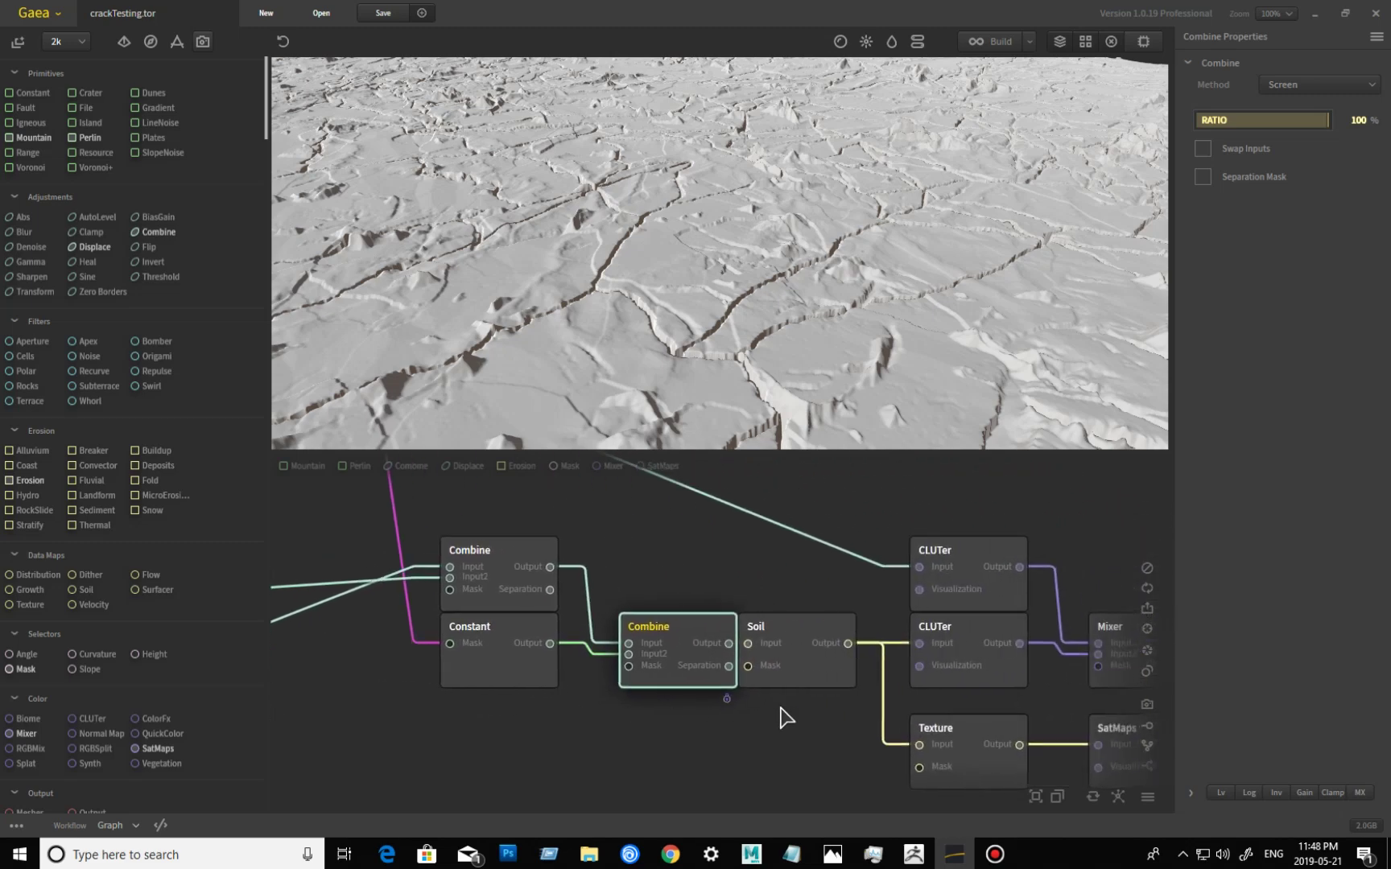
pyautogui.moveTo(779, 707); pyautogui.dragTo(751, 734, button='middle')
pyautogui.scroll(-2, 751, 733)
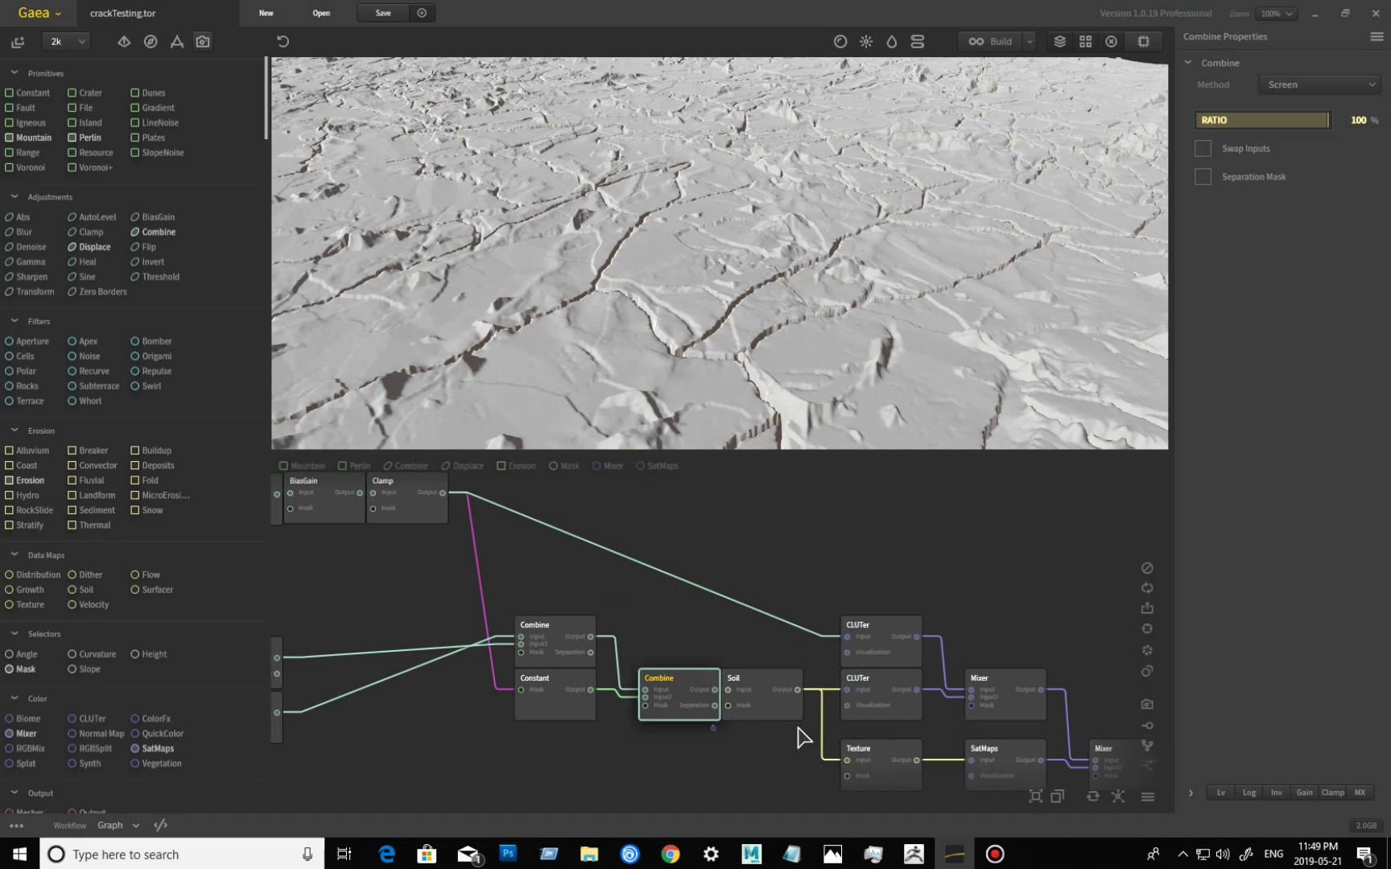
pyautogui.moveTo(742, 357); pyautogui.dragTo(819, 413)
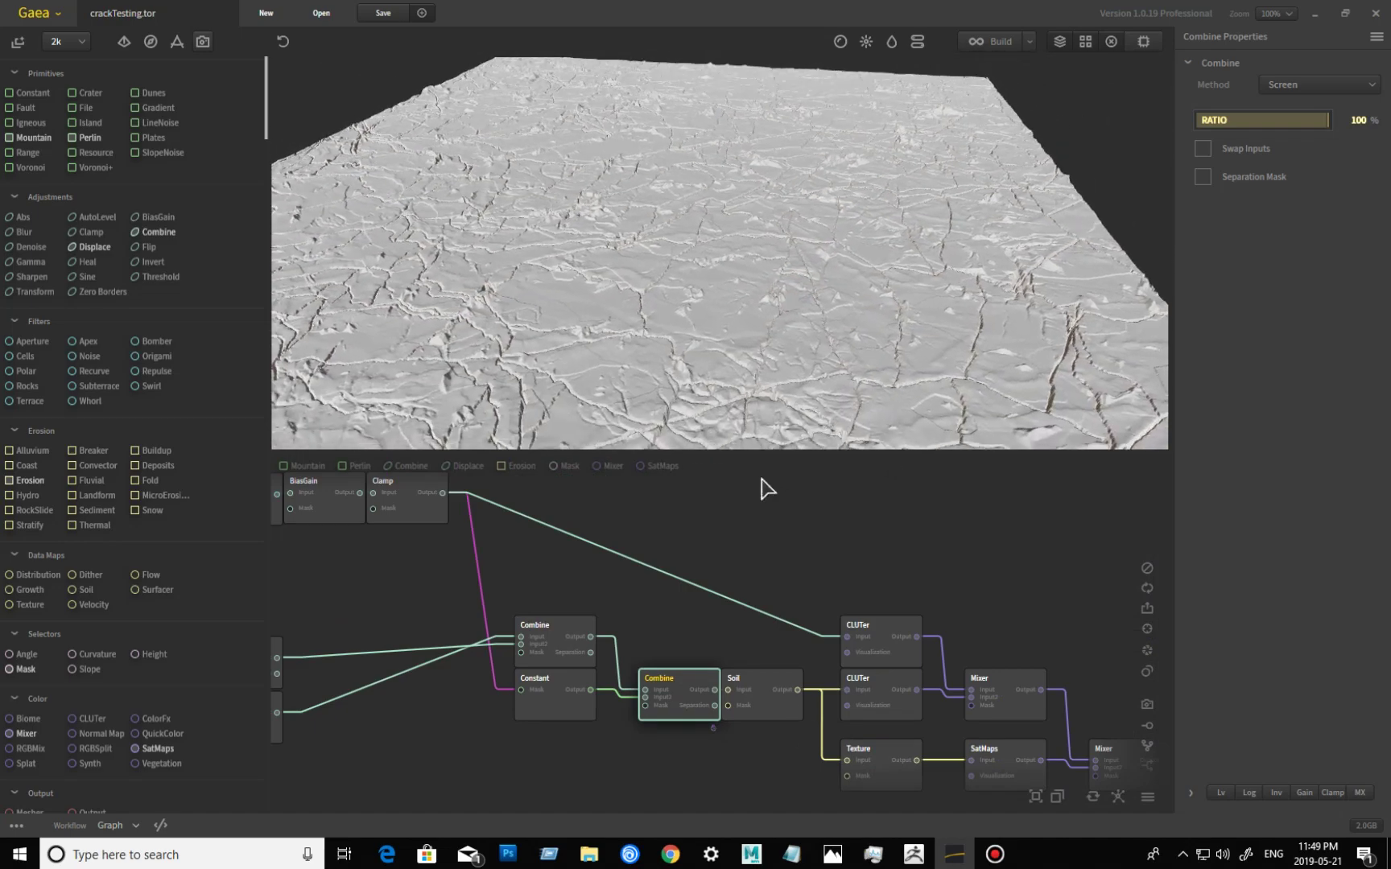
pyautogui.moveTo(984, 607); pyautogui.dragTo(963, 590, button='middle')
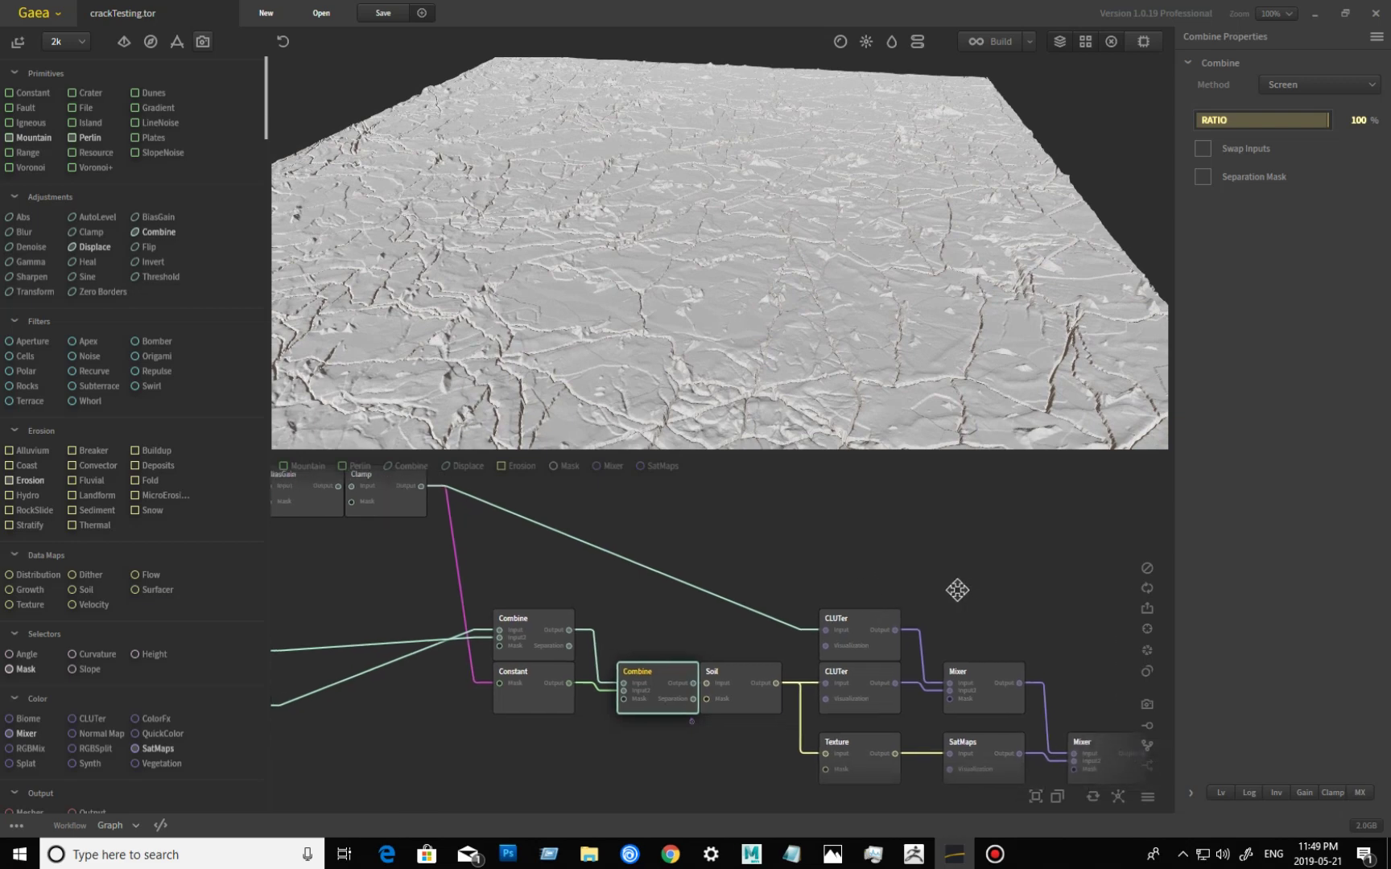
pyautogui.click(727, 690)
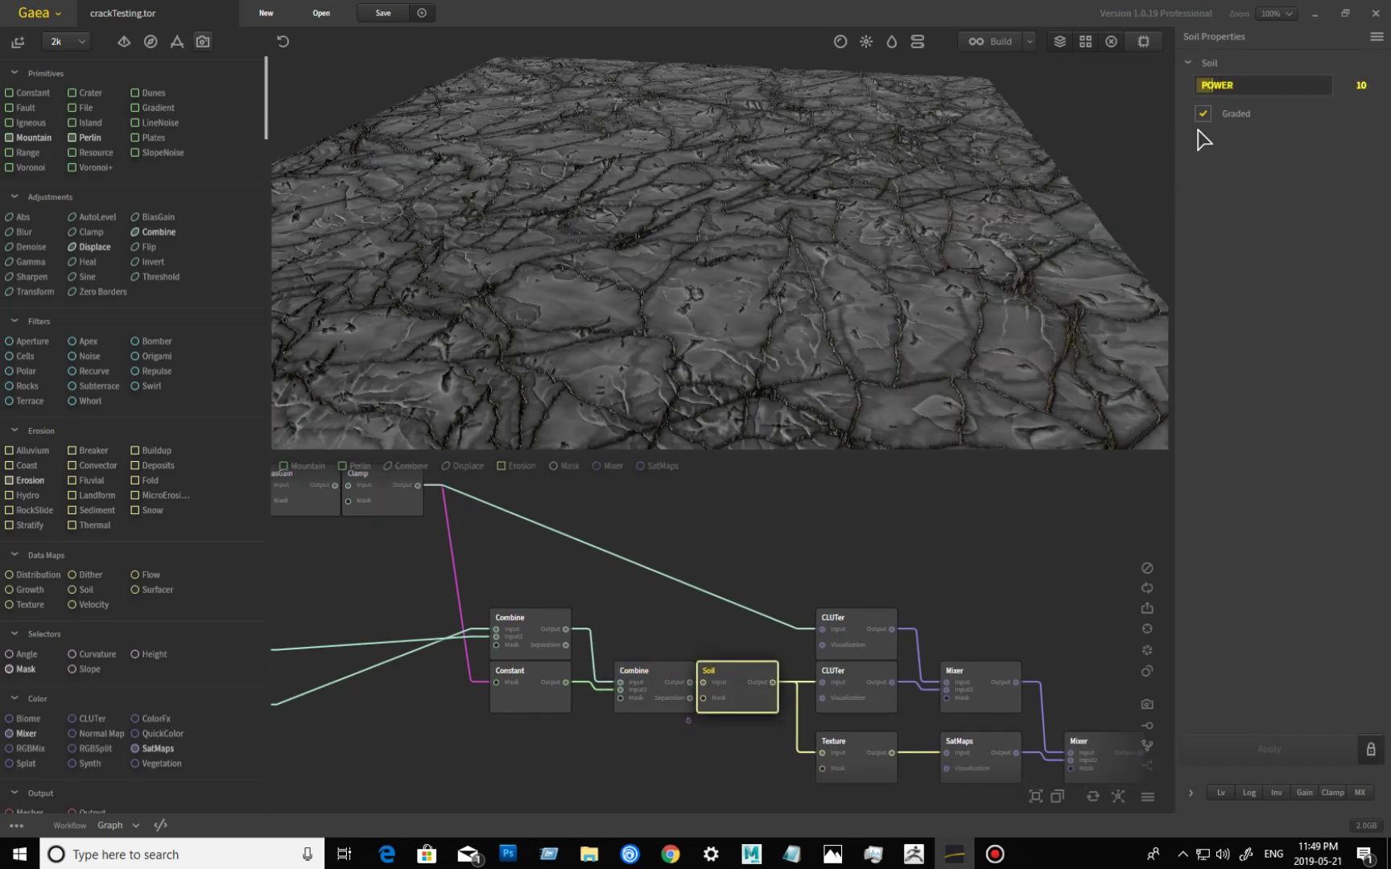
pyautogui.moveTo(879, 369); pyautogui.dragTo(925, 336)
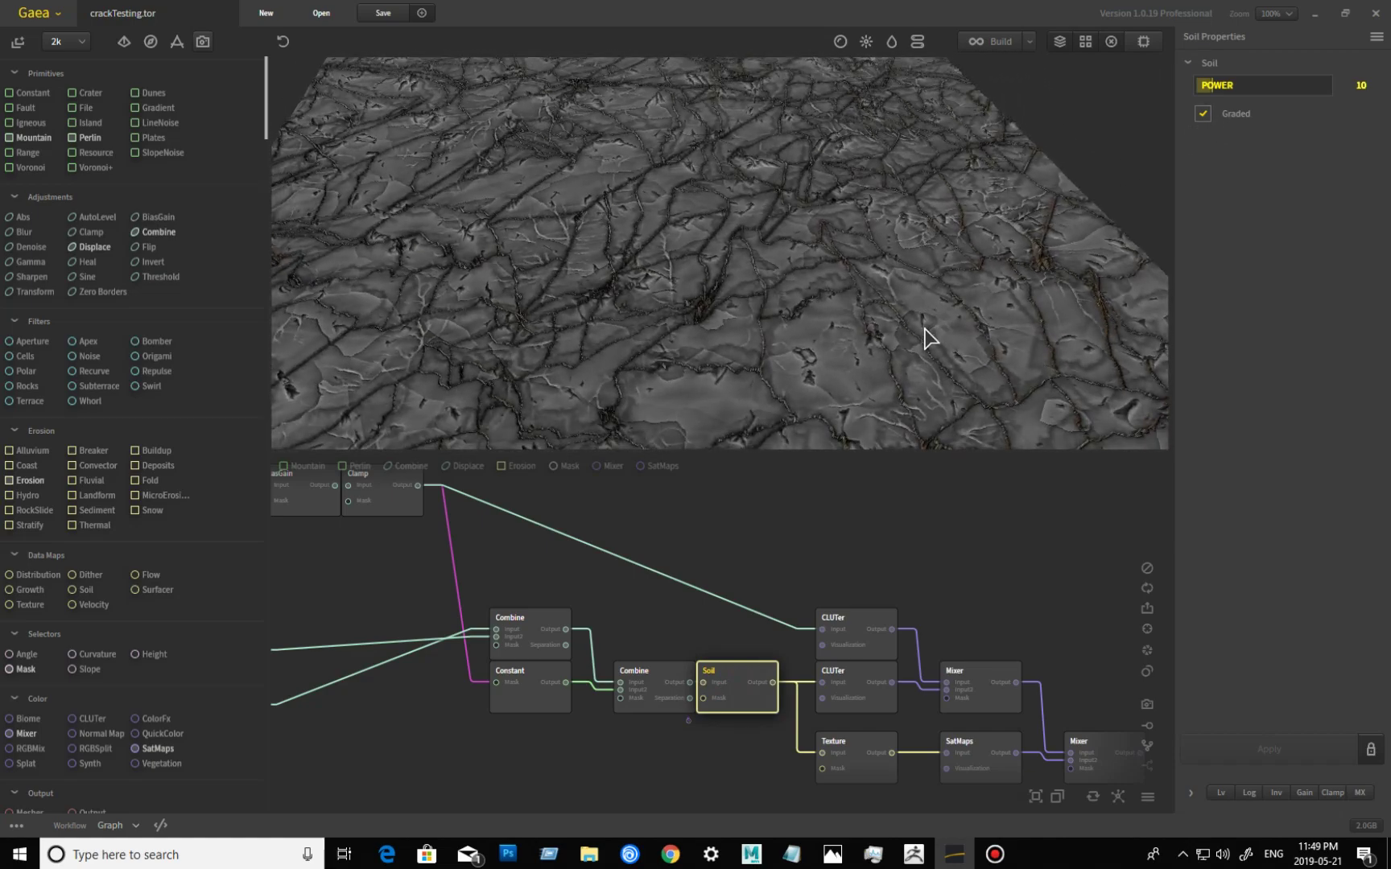
pyautogui.click(867, 710)
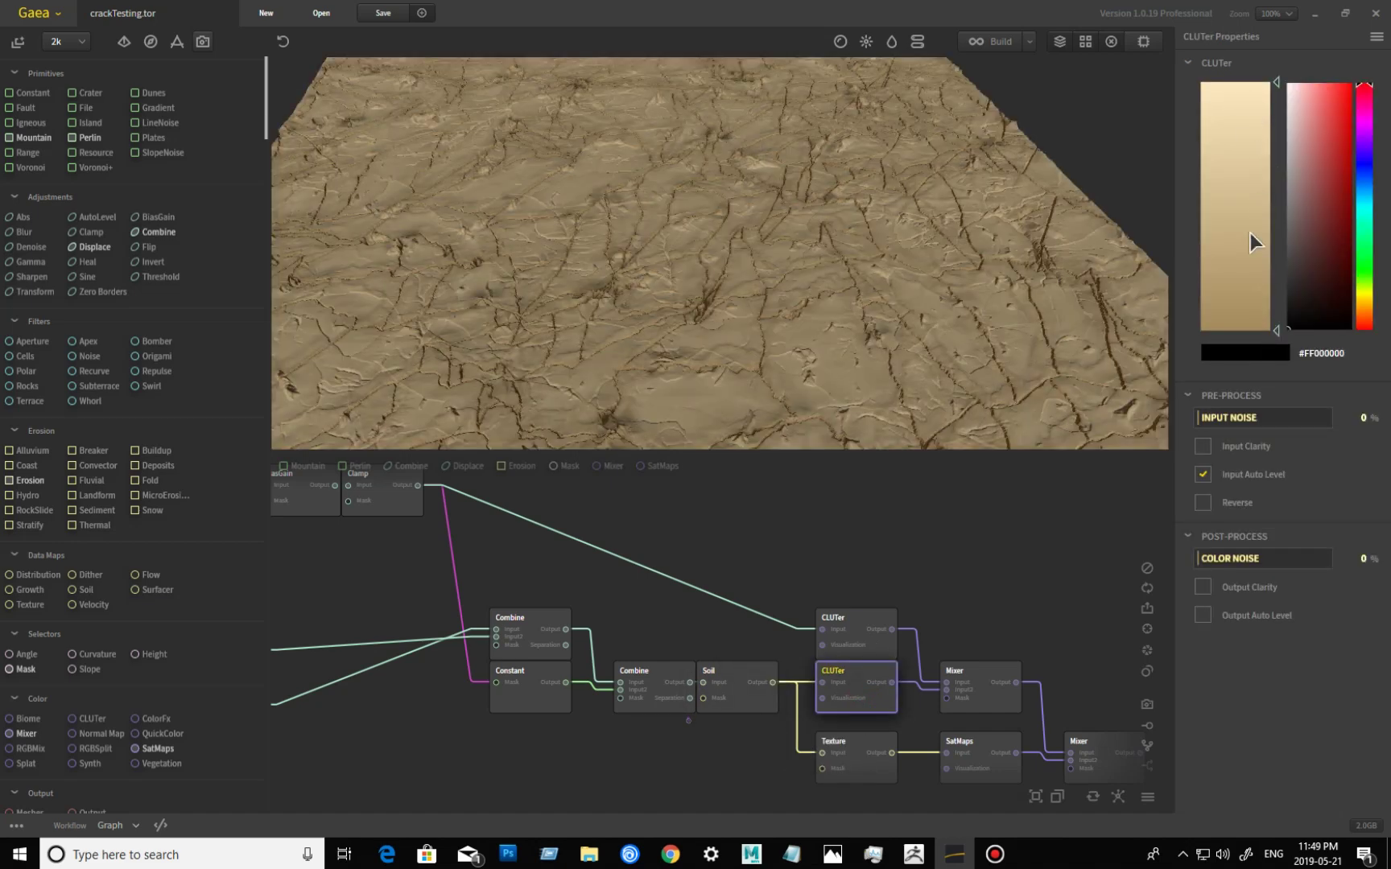
pyautogui.moveTo(802, 339); pyautogui.dragTo(762, 359)
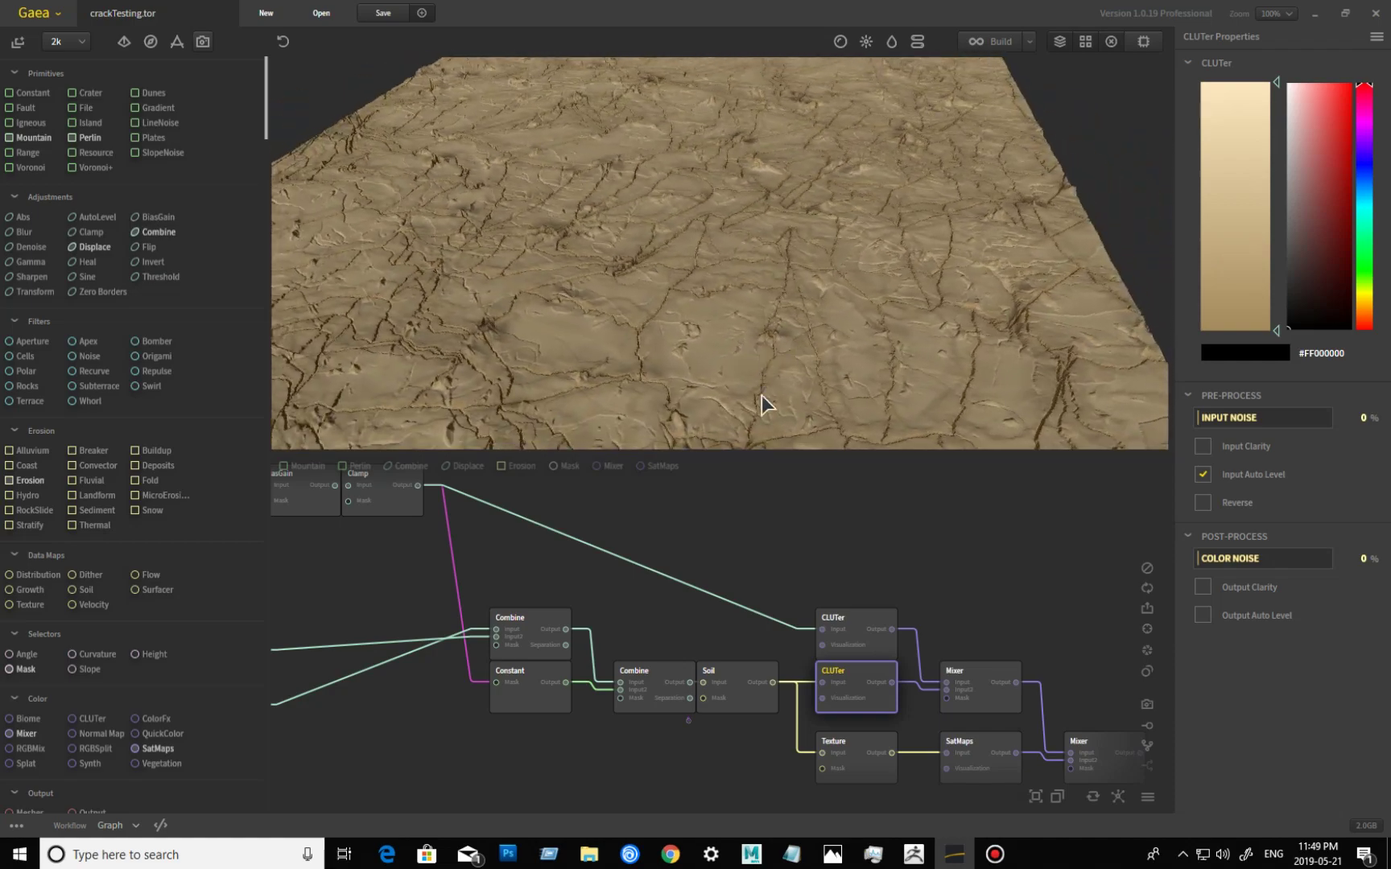
# - Preview the CLUTer fed by the Clamp output and examine the rock coloring up close and across the whole terrain
pyautogui.click(870, 642)
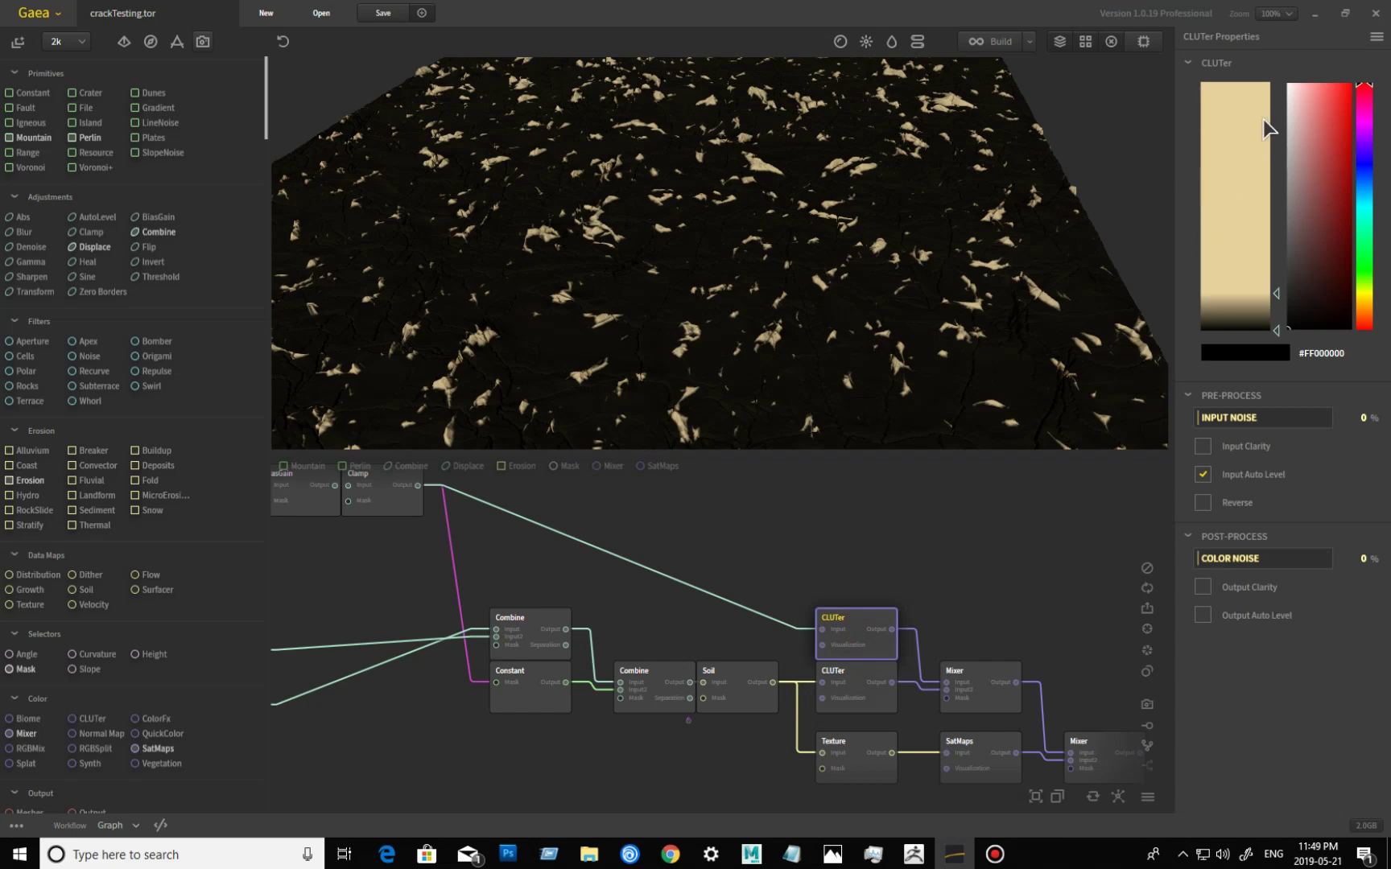
pyautogui.moveTo(885, 323)
pyautogui.mouseDown()
pyautogui.moveTo(913, 384)
pyautogui.moveTo(892, 338)
pyautogui.mouseUp()
pyautogui.scroll(5, 855, 324)
pyautogui.moveTo(805, 289)
pyautogui.mouseDown()
pyautogui.moveTo(788, 295)
pyautogui.moveTo(801, 273)
pyautogui.mouseUp()
pyautogui.moveTo(819, 169)
pyautogui.mouseDown()
pyautogui.moveTo(823, 211)
pyautogui.moveTo(816, 180)
pyautogui.mouseUp()
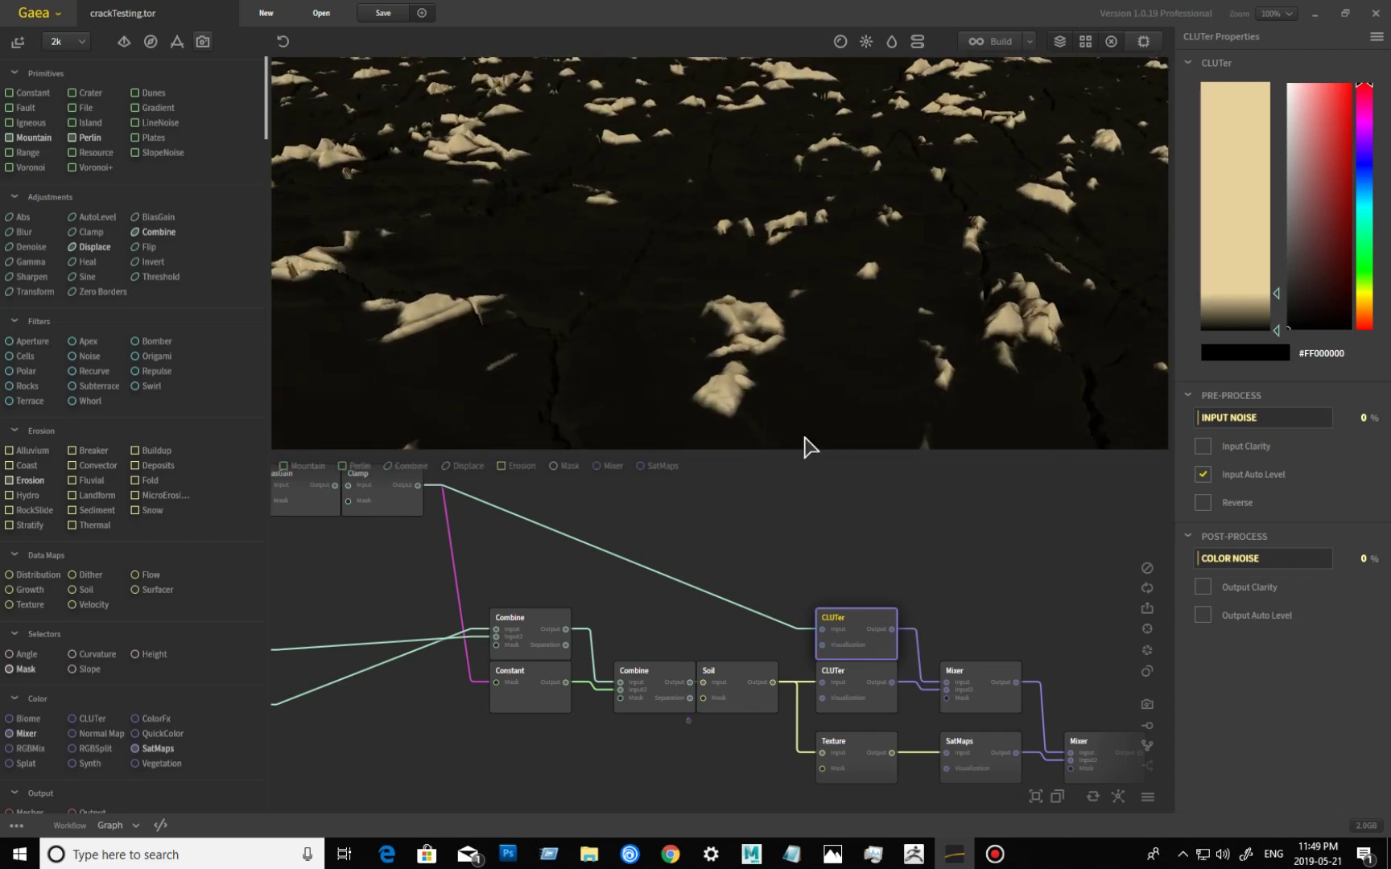
pyautogui.moveTo(929, 271); pyautogui.dragTo(870, 340)
pyautogui.scroll(-3, 883, 276)
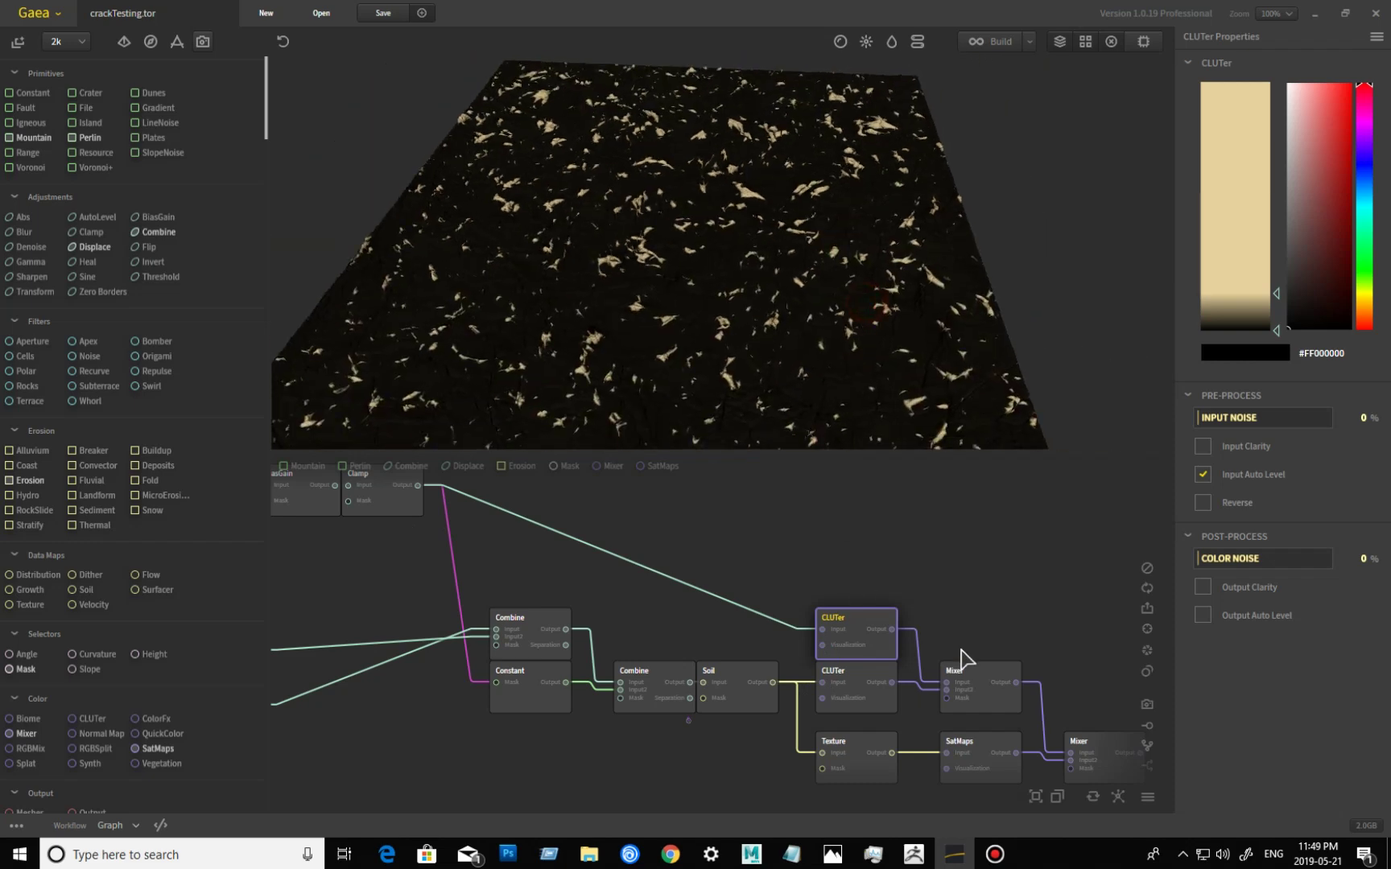
# - Preview the Mixer that blends the two CLUTer outputs and compare its rock coloring with the Soil-fed CLUTer alone
pyautogui.click(990, 704)
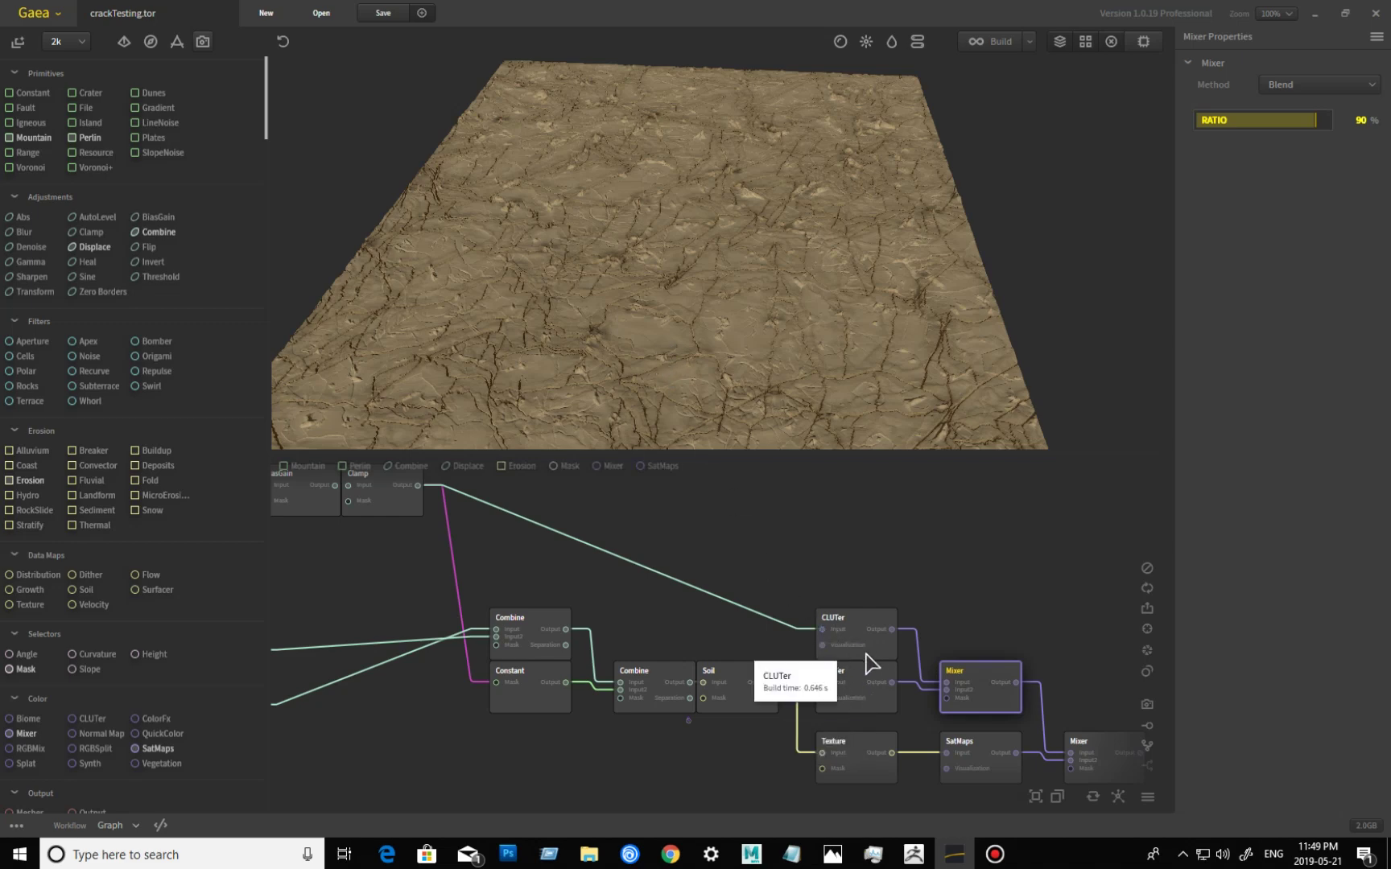
pyautogui.moveTo(776, 304); pyautogui.dragTo(810, 351, button='middle')
pyautogui.scroll(3, 736, 357)
pyautogui.click(860, 708)
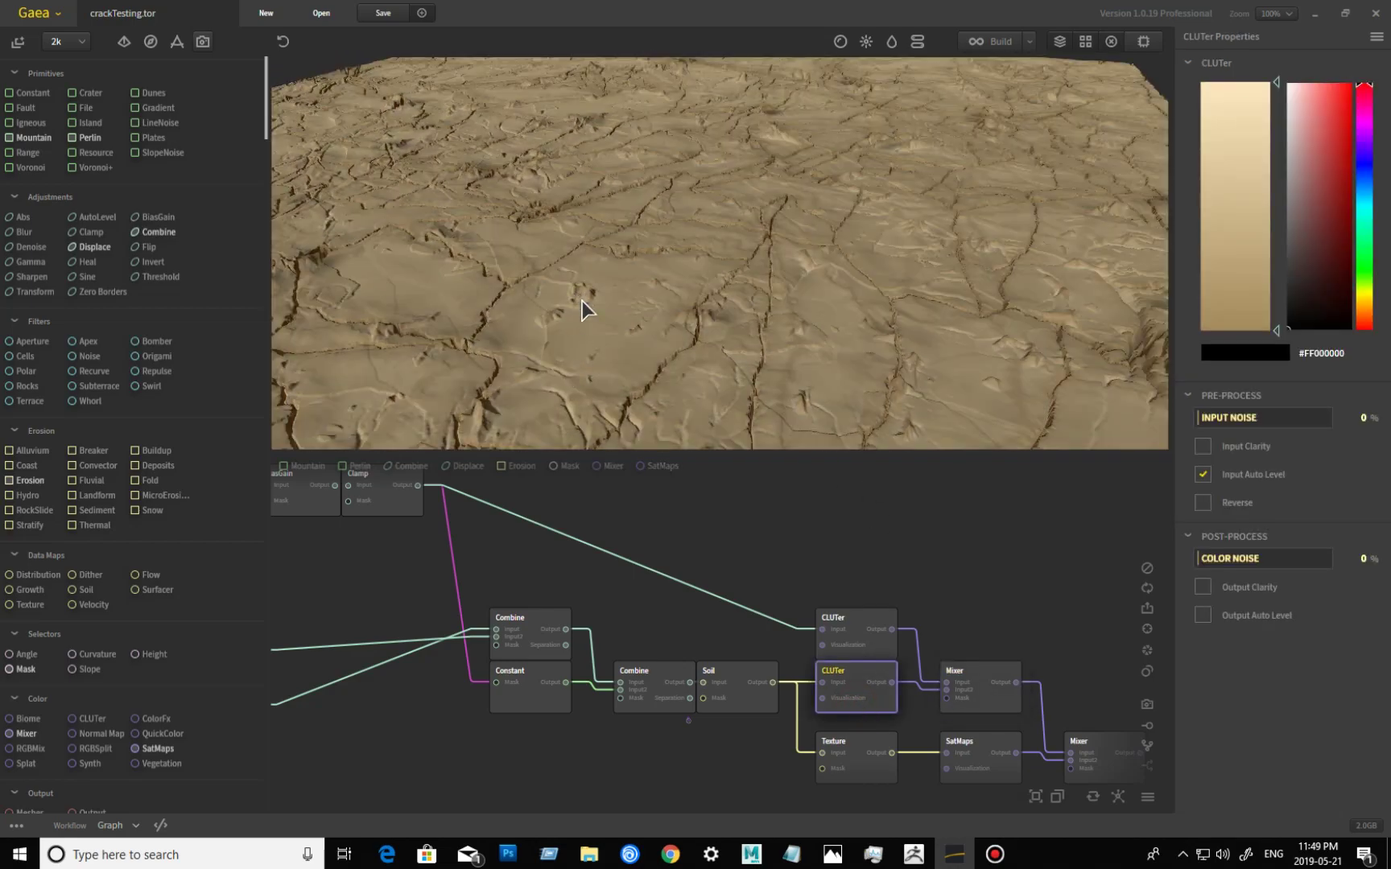
pyautogui.click(986, 697)
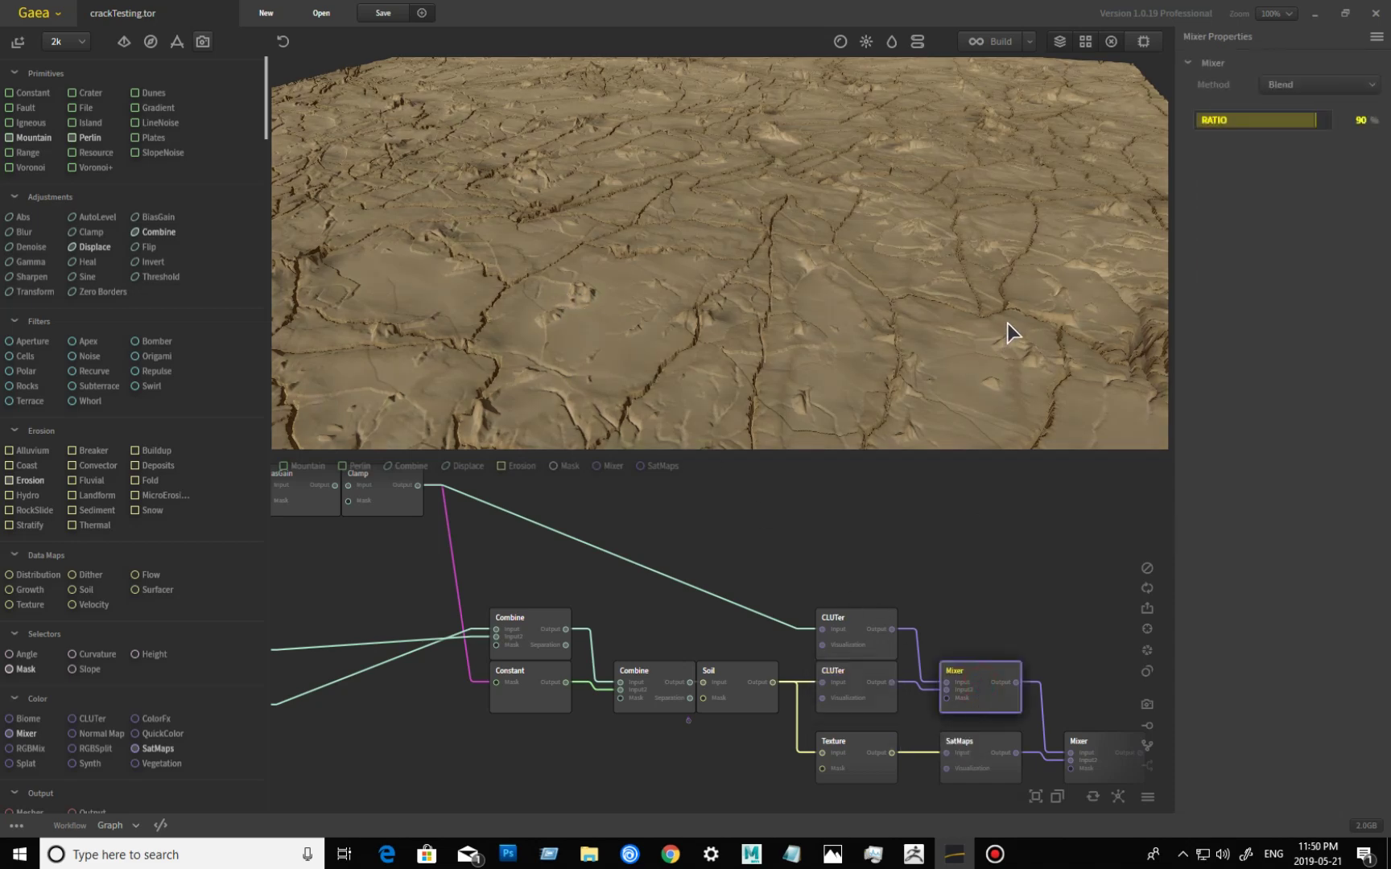
pyautogui.moveTo(935, 221); pyautogui.dragTo(966, 288)
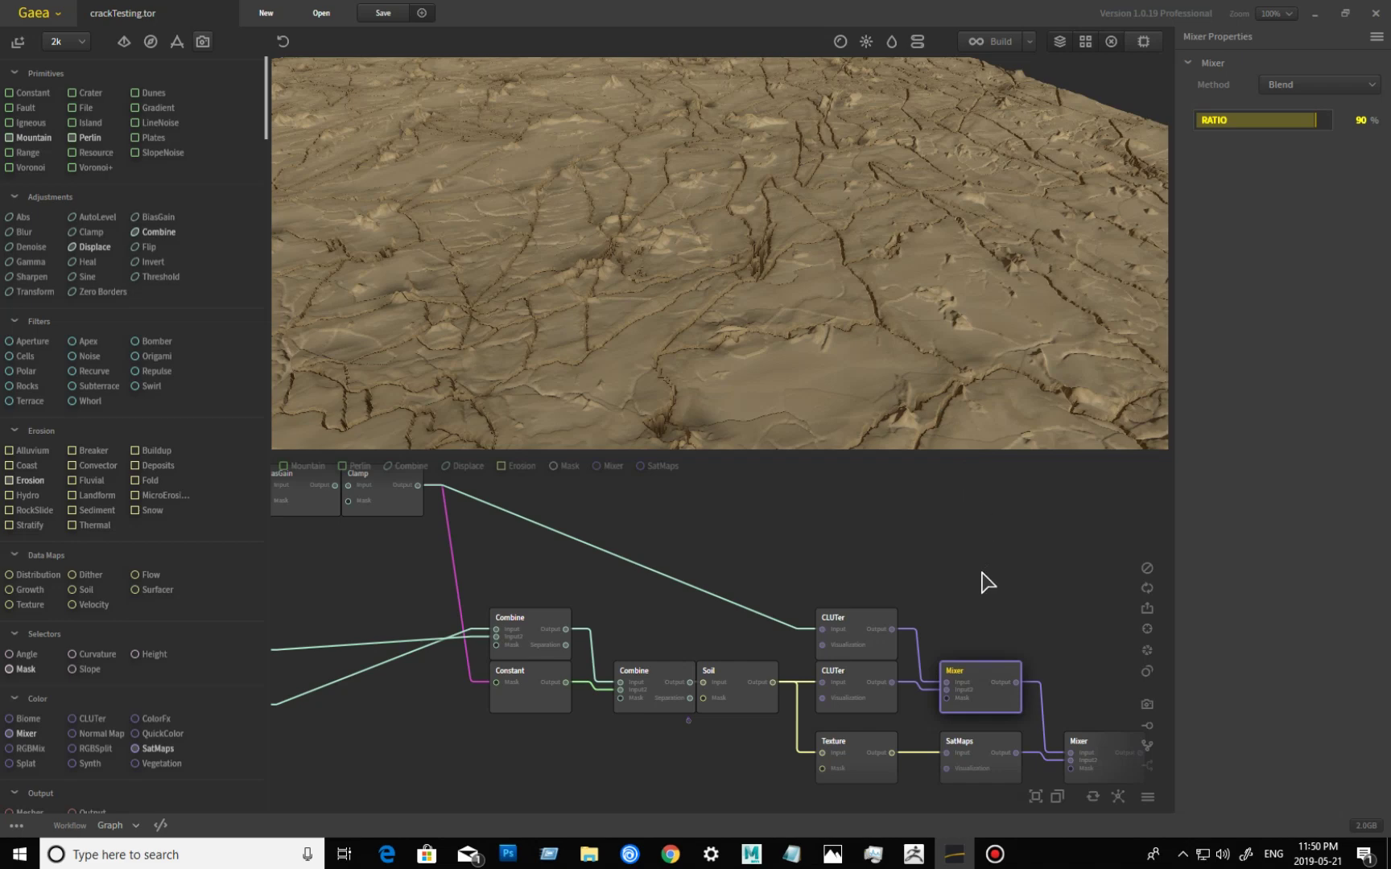
# - Preview the Texture node fed by Soil, examining its surface pattern up close alongside its construction and influence settings
pyautogui.moveTo(771, 727); pyautogui.dragTo(681, 620, button='middle')
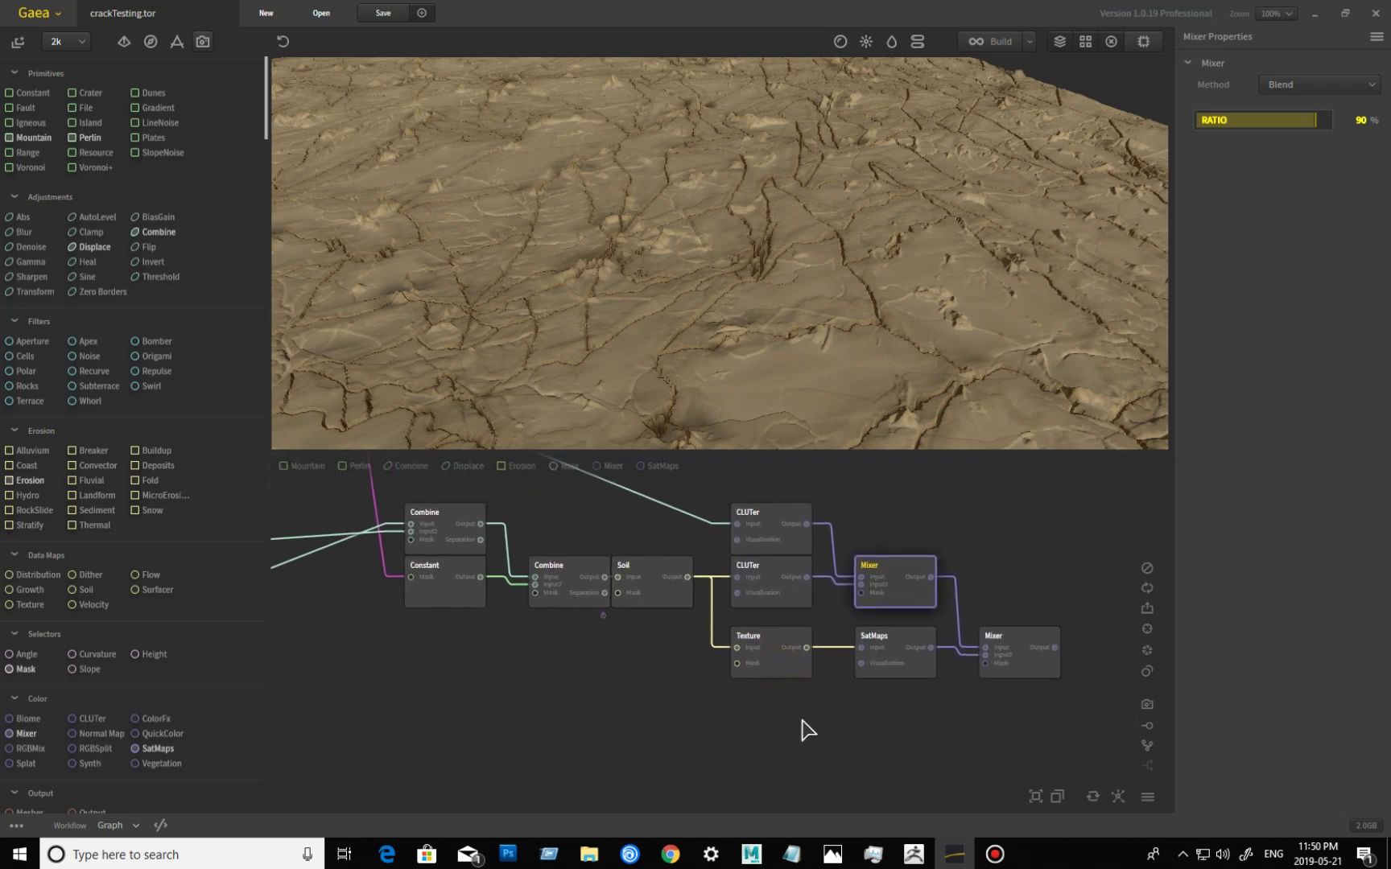
pyautogui.click(777, 668)
pyautogui.moveTo(625, 377); pyautogui.dragTo(721, 673)
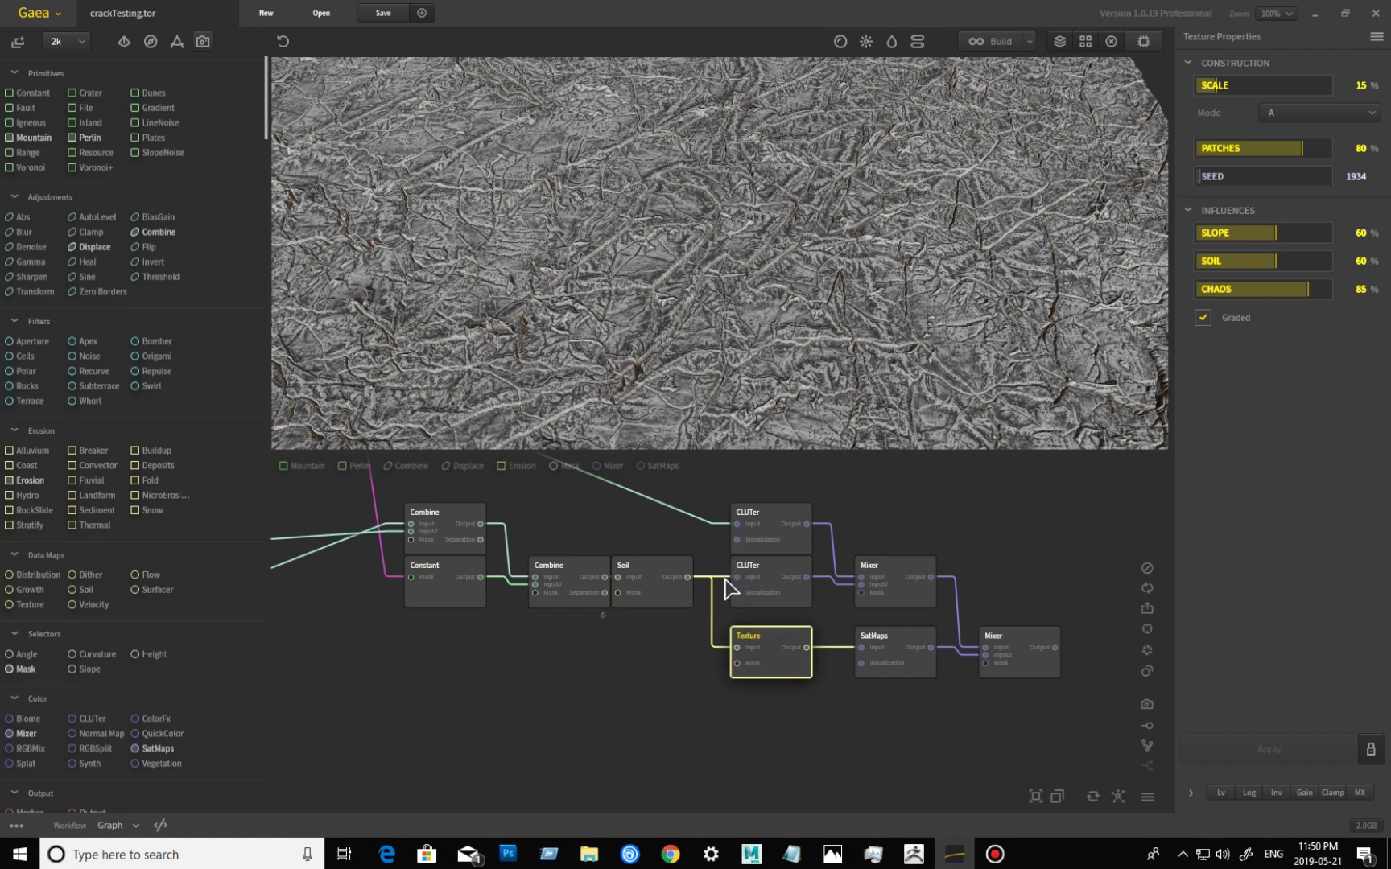
pyautogui.scroll(5, 690, 370)
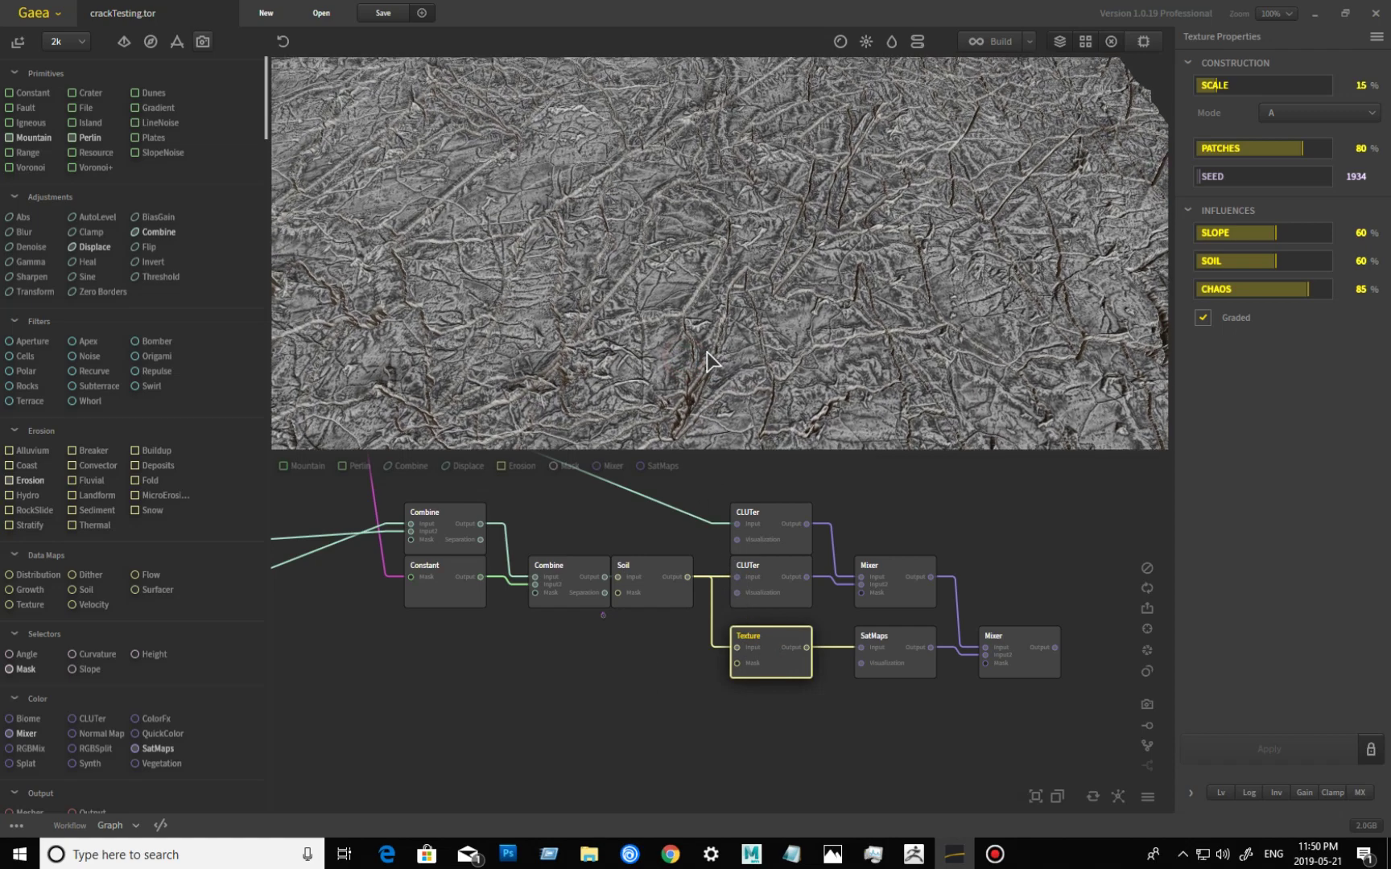
pyautogui.moveTo(694, 382)
pyautogui.mouseDown()
pyautogui.moveTo(585, 374)
pyautogui.moveTo(606, 365)
pyautogui.mouseUp()
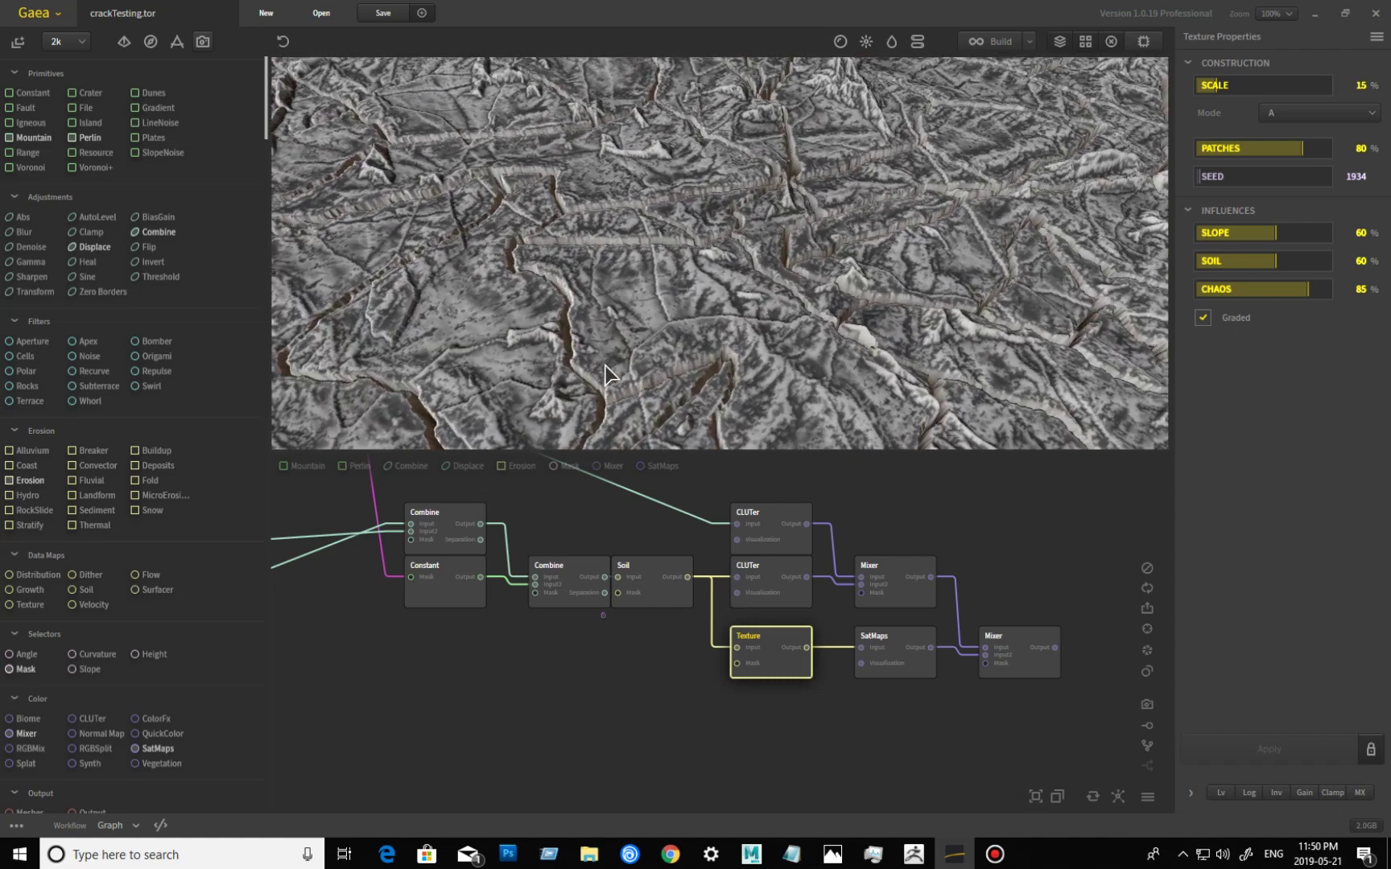
# - Preview the SatMaps node fed by Texture and examine the satellite color map on the cracked terrain
pyautogui.click(903, 670)
pyautogui.click(923, 662)
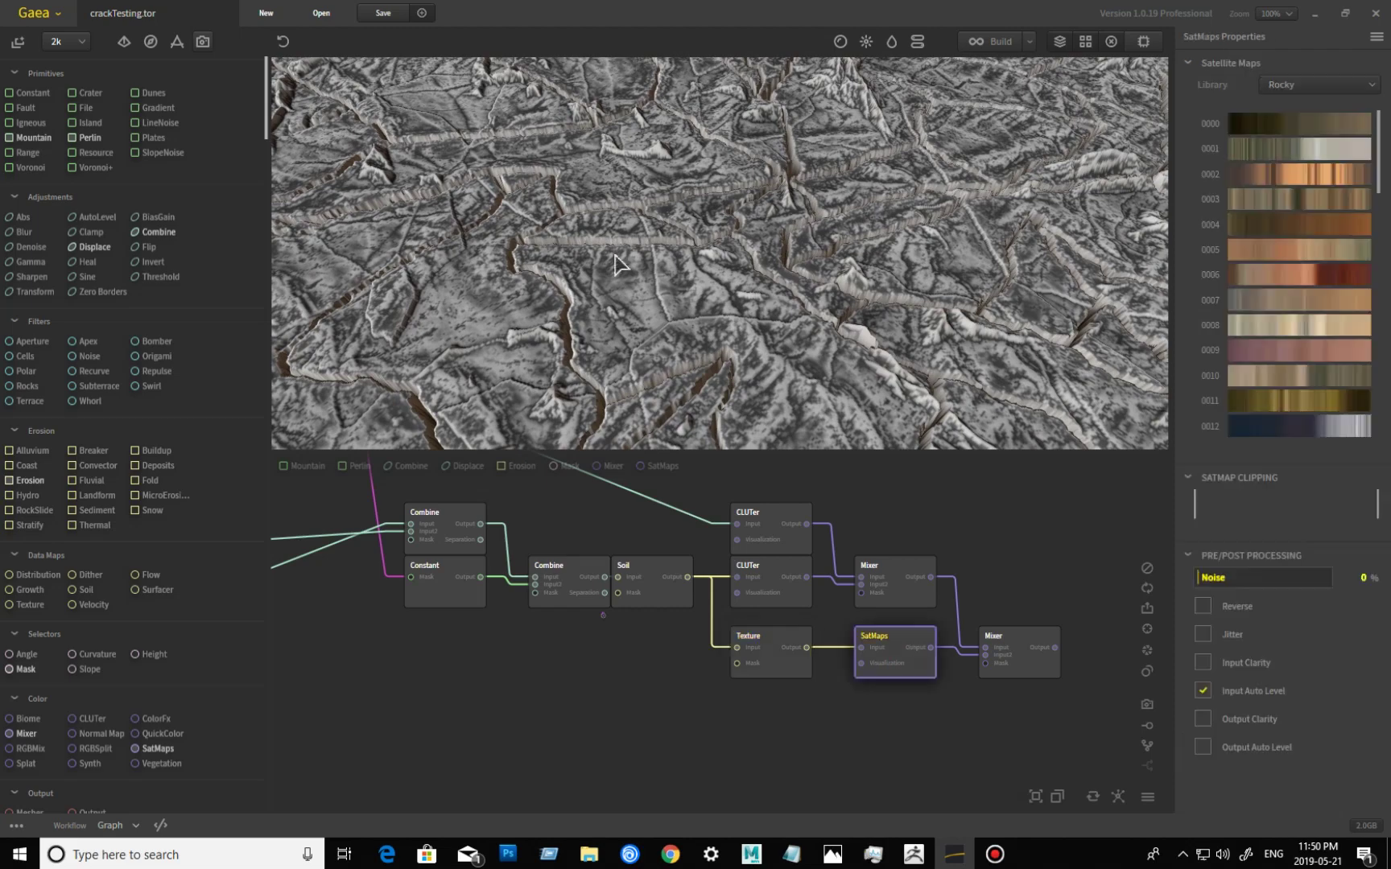
pyautogui.click(583, 288)
pyautogui.moveTo(585, 292); pyautogui.dragTo(688, 344)
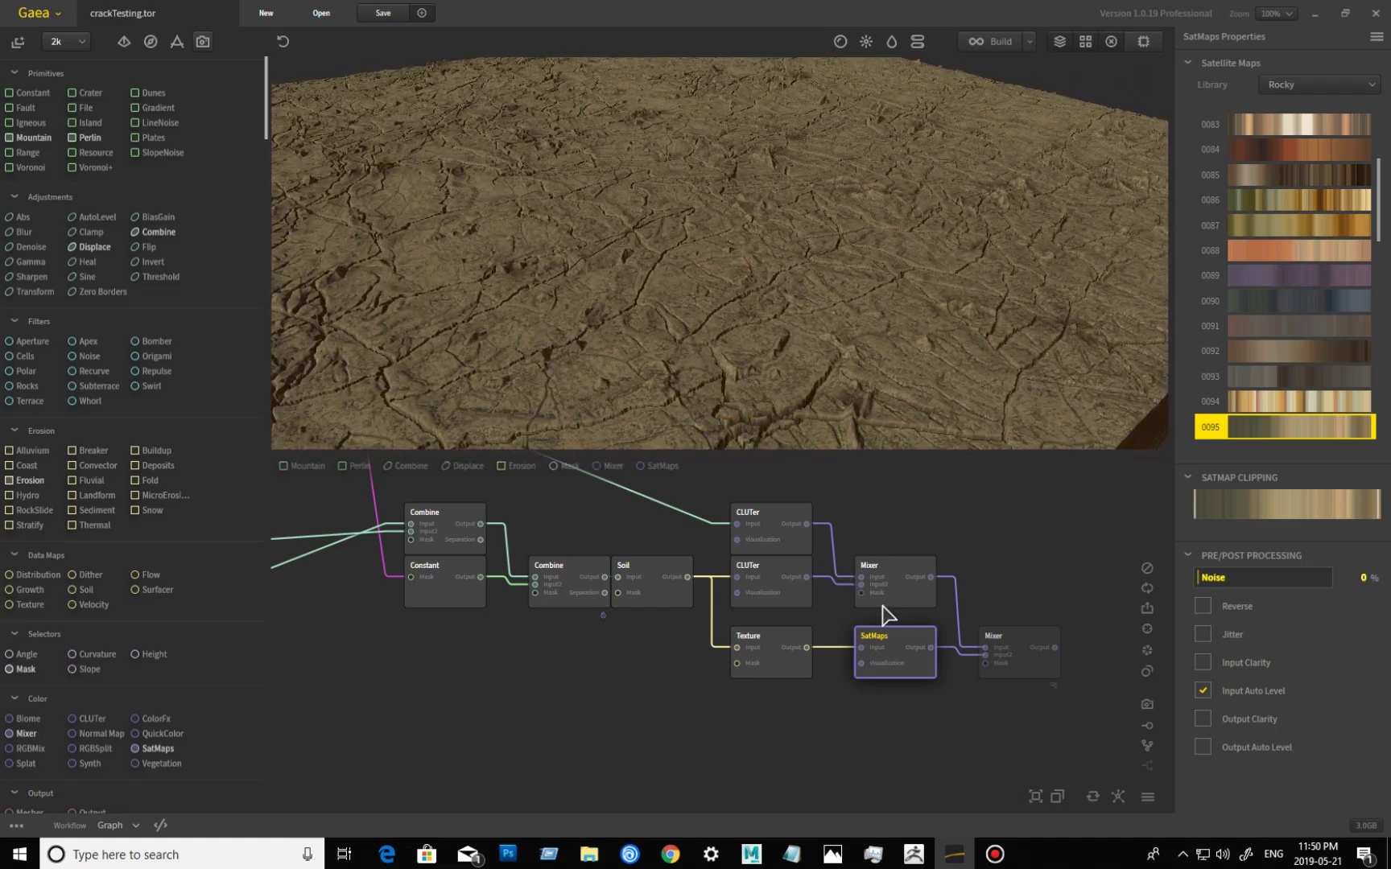
# - Preview the CLUTer Mixer and the final Mixer that blends it with SatMaps, examining the finished colored terrain from several angles
pyautogui.click(908, 600)
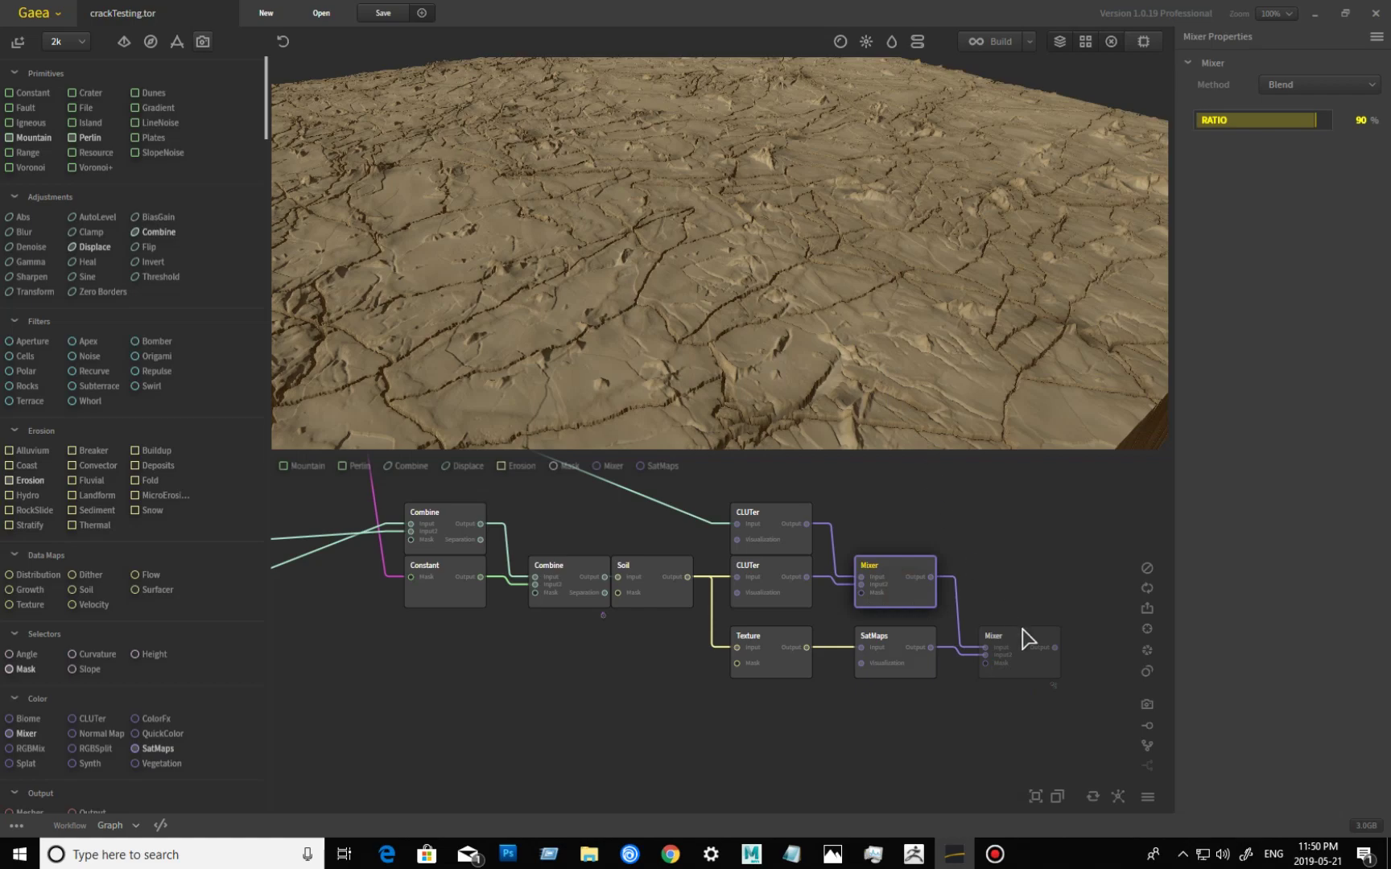
pyautogui.click(1026, 649)
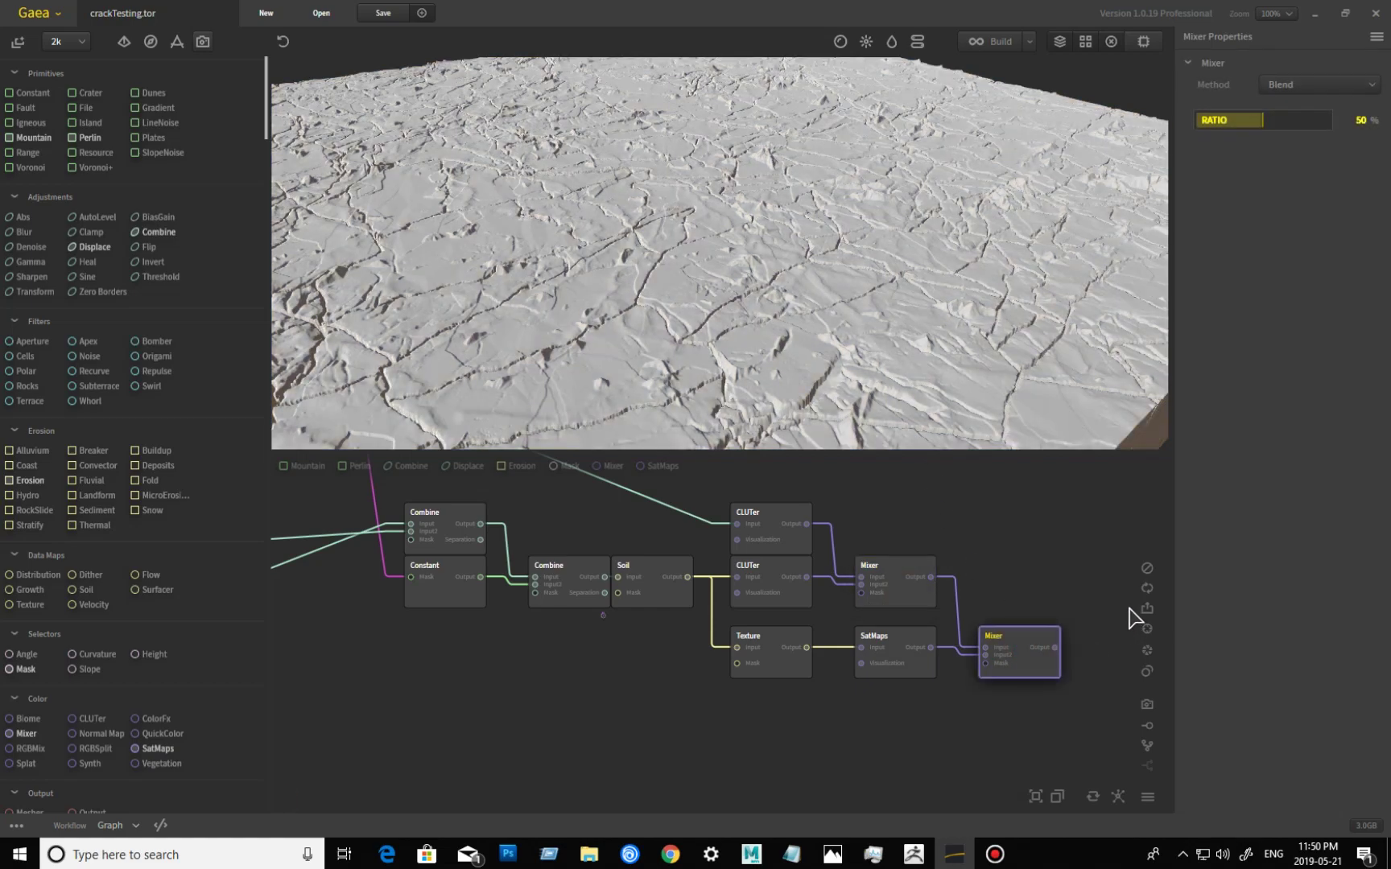
pyautogui.moveTo(882, 397); pyautogui.dragTo(647, 400)
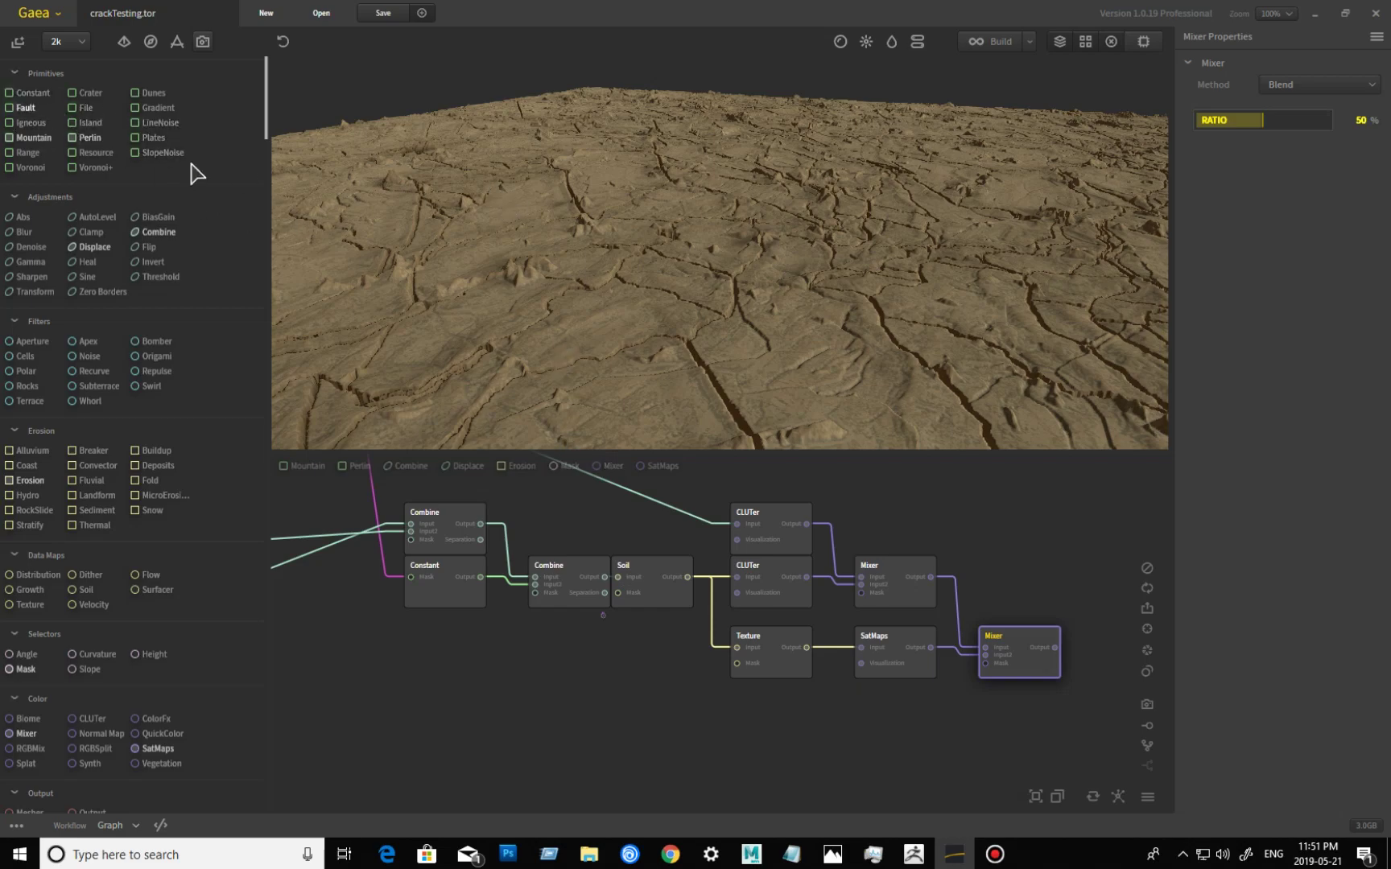
pyautogui.moveTo(508, 316); pyautogui.dragTo(591, 286)
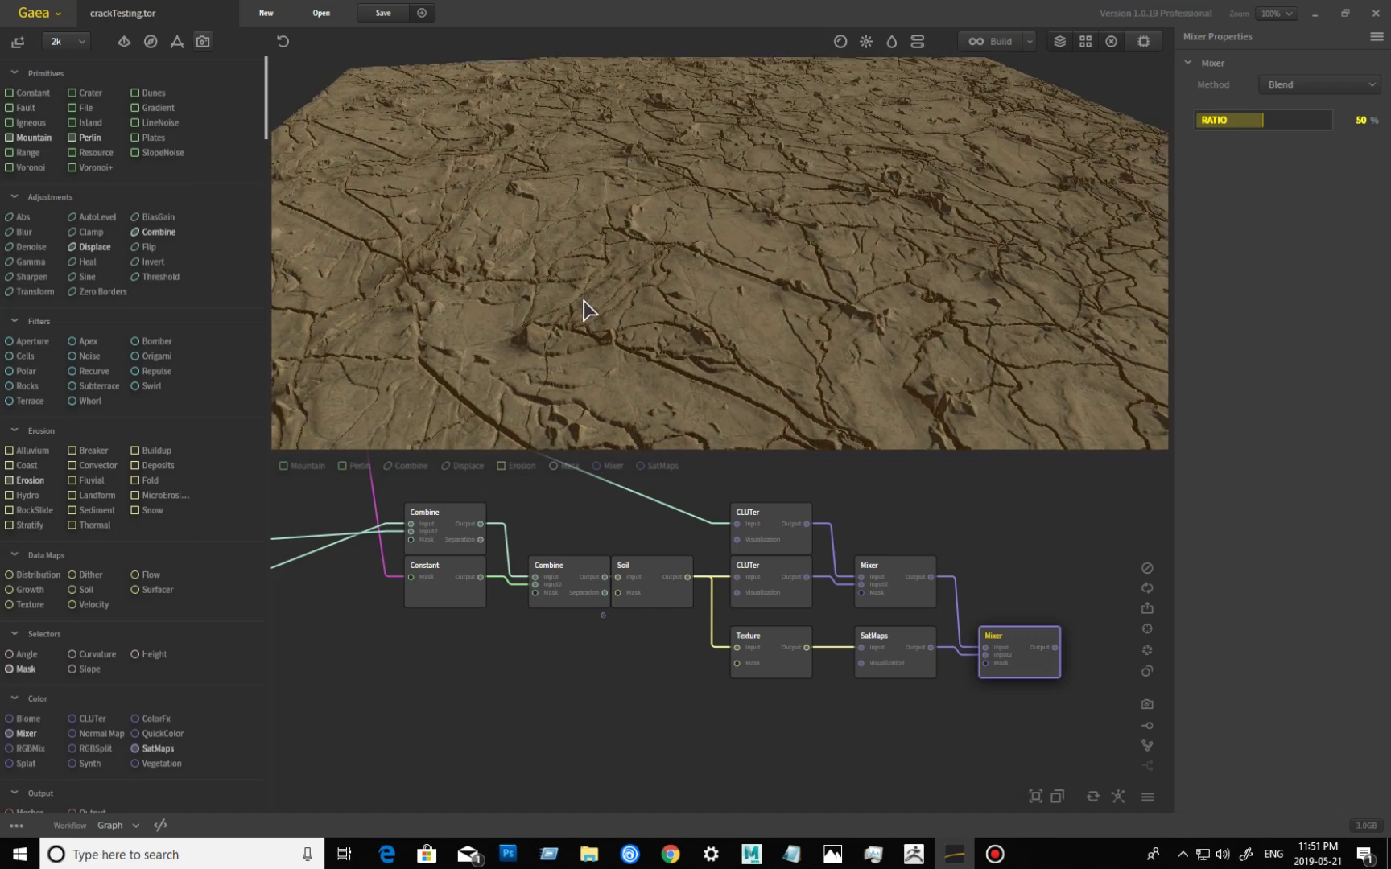
pyautogui.moveTo(628, 297); pyautogui.dragTo(611, 372)
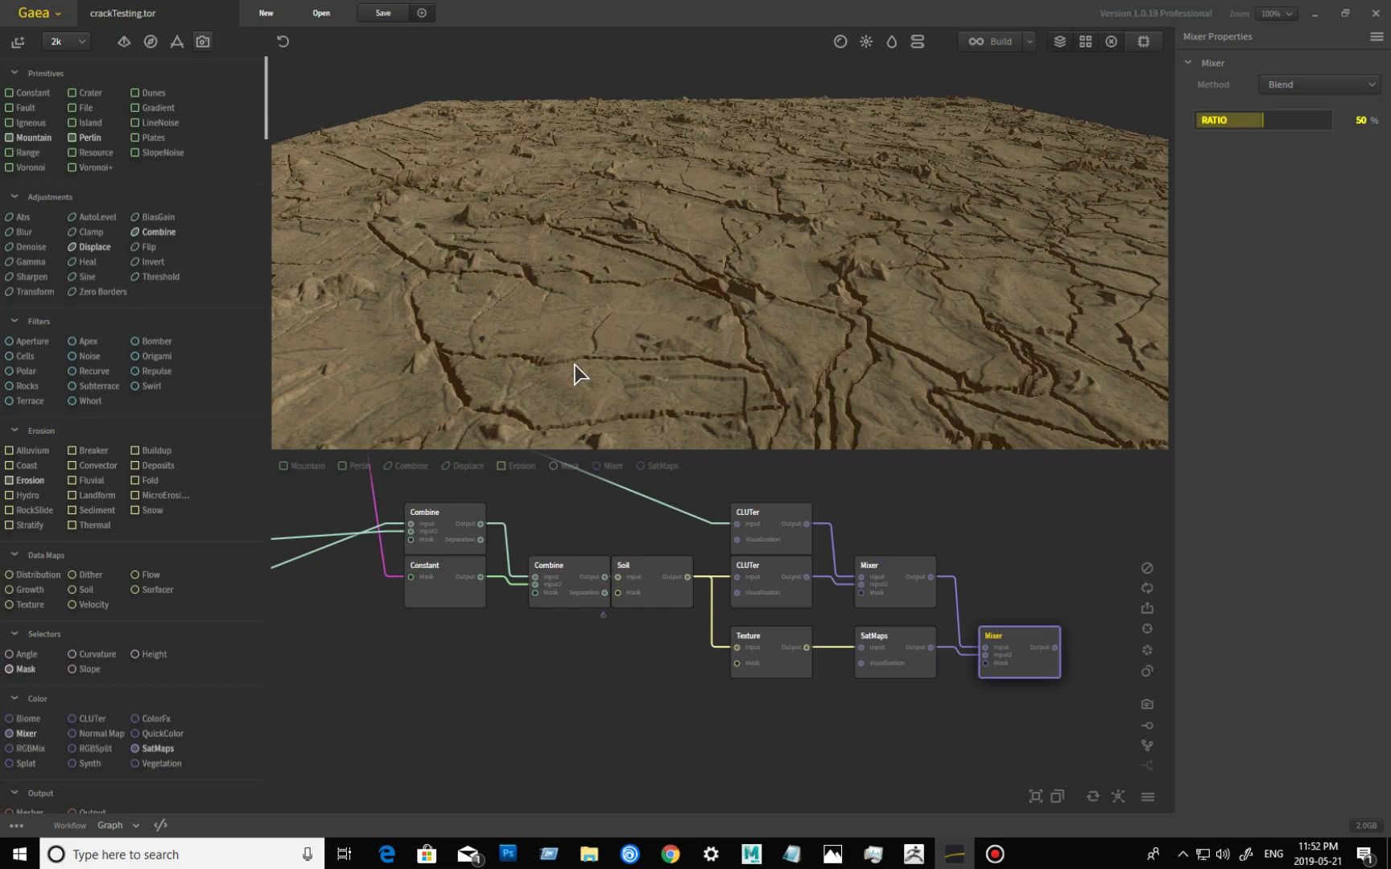
pyautogui.moveTo(572, 349); pyautogui.dragTo(612, 329)
pyautogui.moveTo(695, 298); pyautogui.dragTo(703, 311)
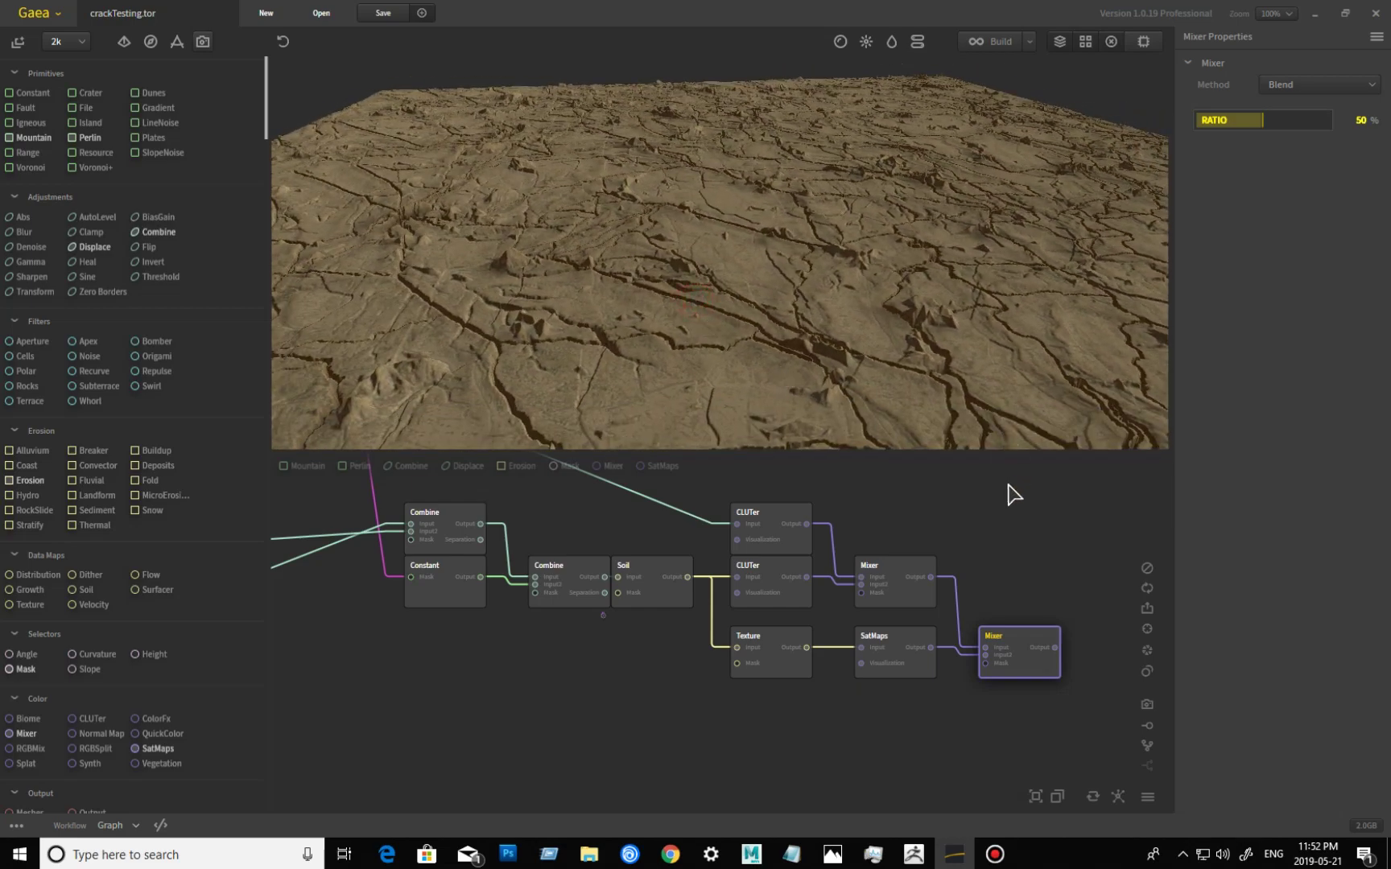
pyautogui.moveTo(972, 362)
pyautogui.mouseDown()
pyautogui.moveTo(950, 391)
pyautogui.moveTo(925, 370)
pyautogui.moveTo(949, 315)
pyautogui.moveTo(994, 314)
pyautogui.moveTo(1050, 344)
pyautogui.moveTo(645, 261)
pyautogui.moveTo(680, 318)
pyautogui.mouseUp()
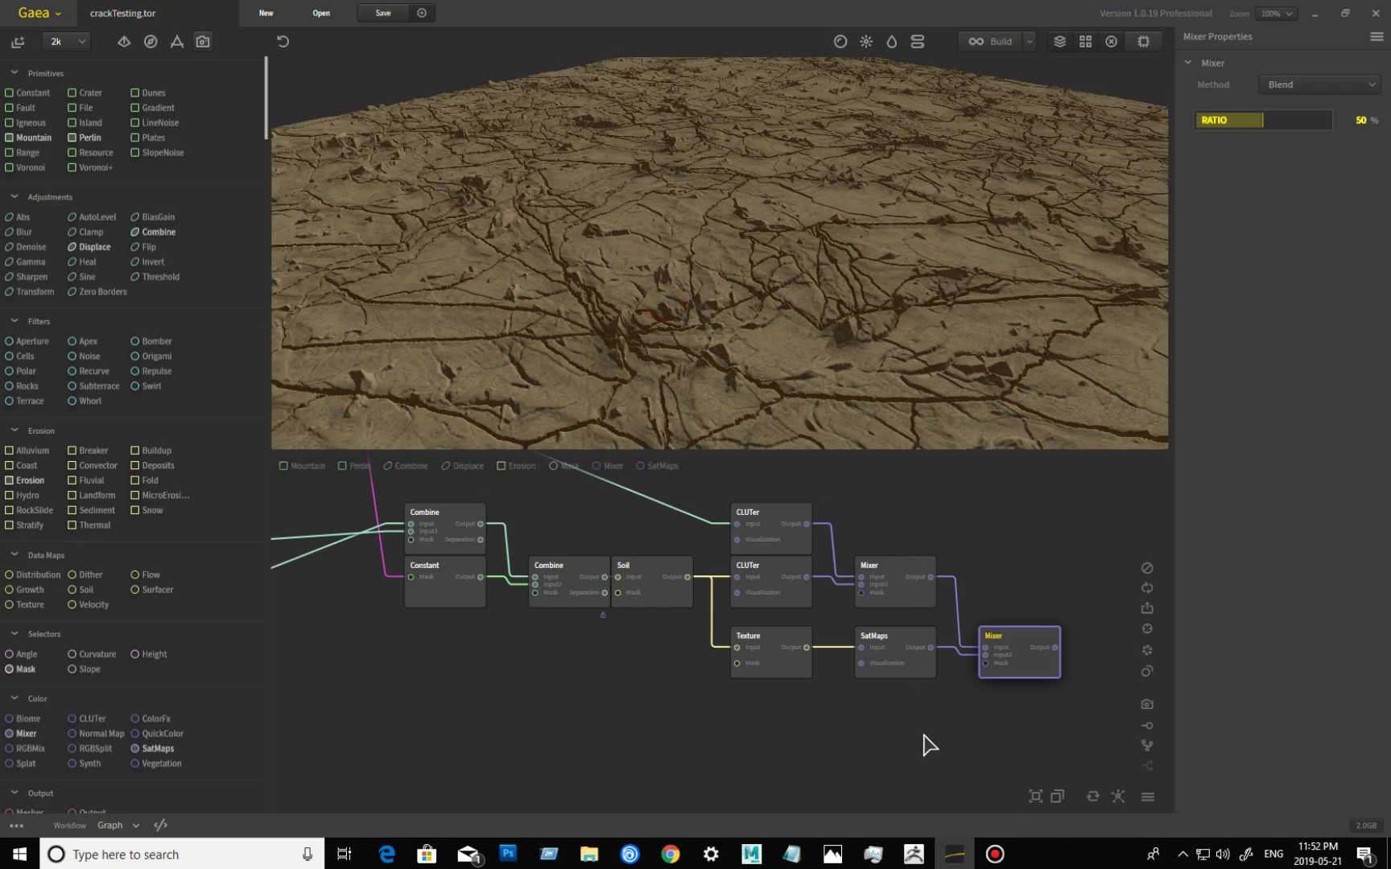